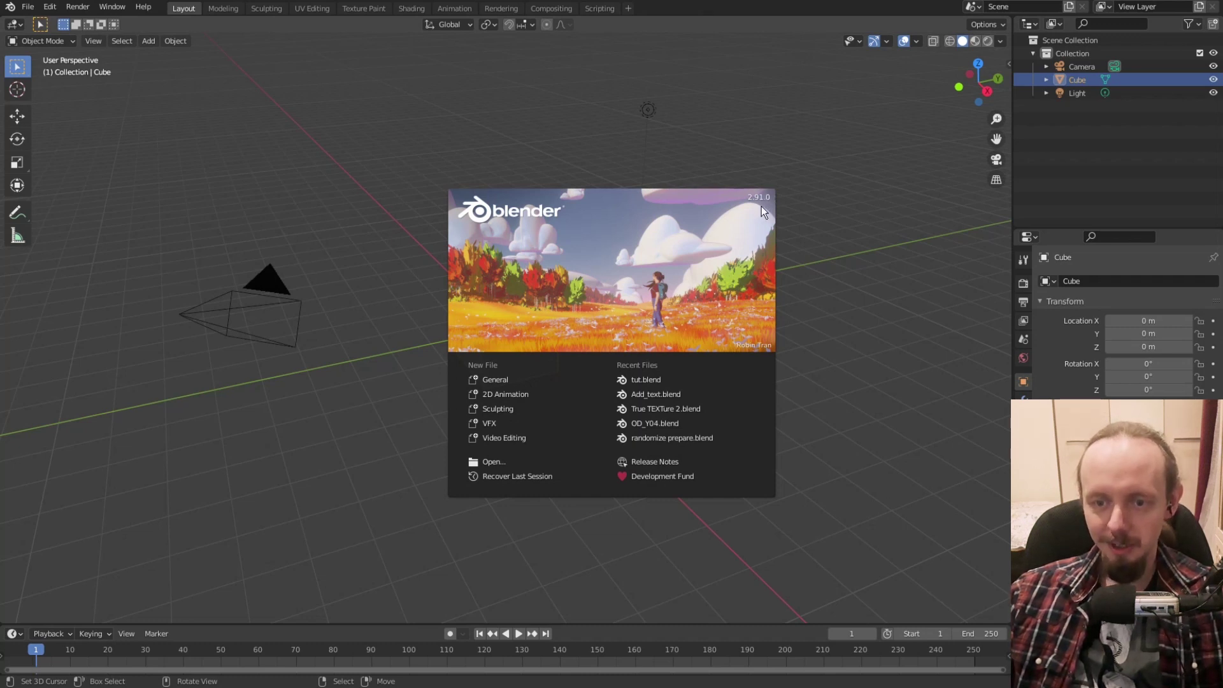
Dismiss the splash screen and split the default cube viewport into left and right 3D views.
left_click(732, 162)
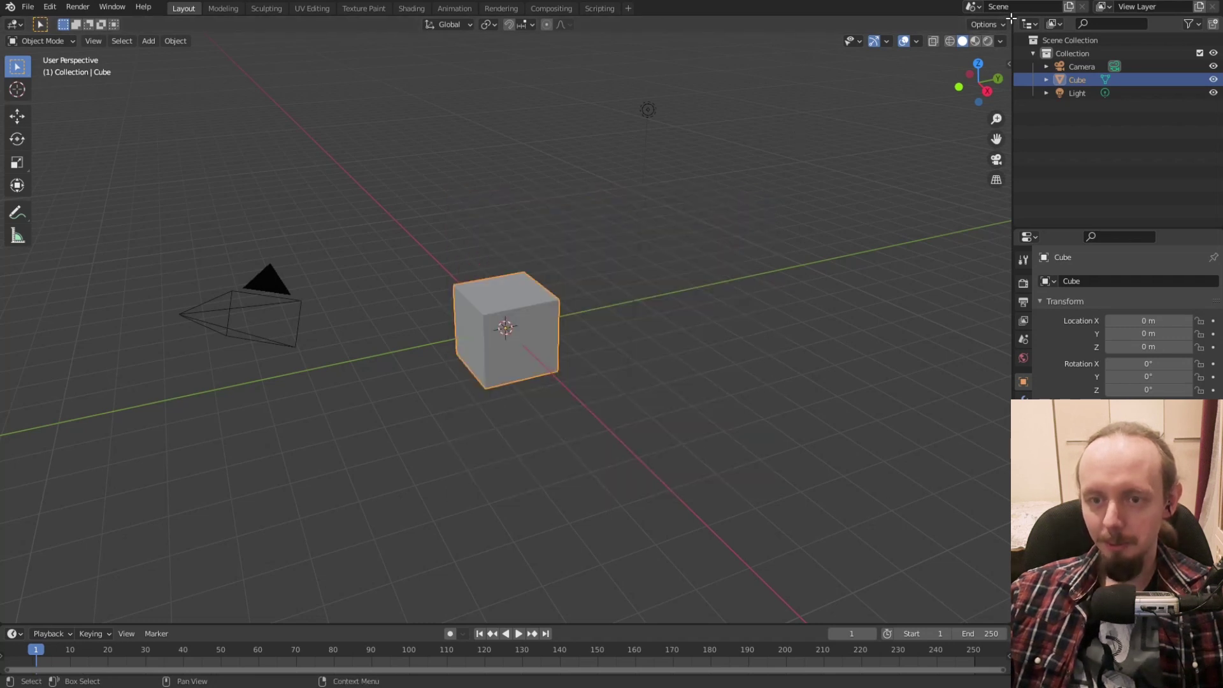
left_click_drag(1009, 18, 326, 24)
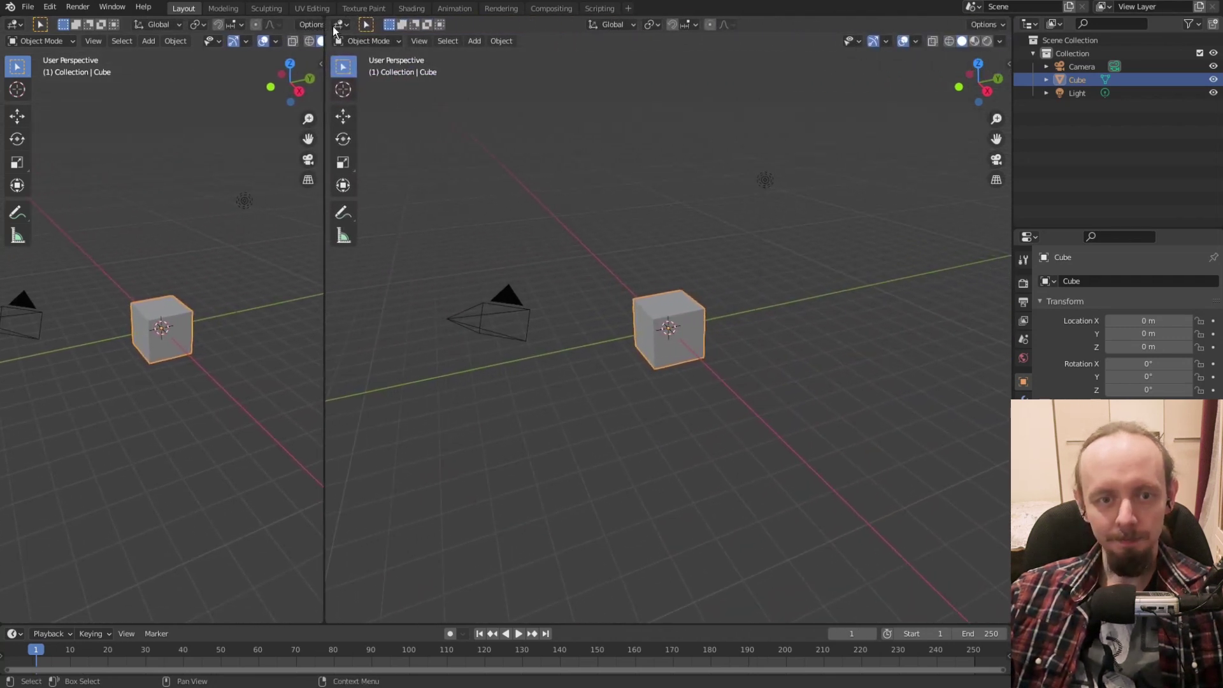
Make the right area a Text Editor holding a new empty text block named Text.
left_click(338, 25)
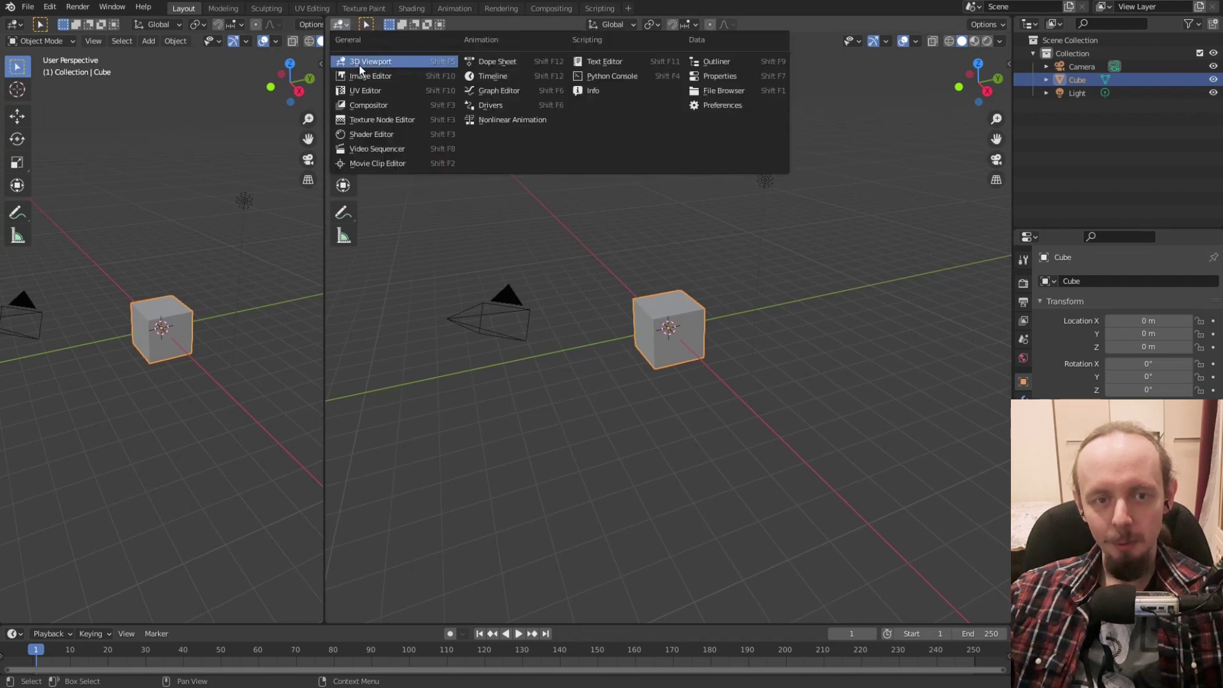
left_click(587, 62)
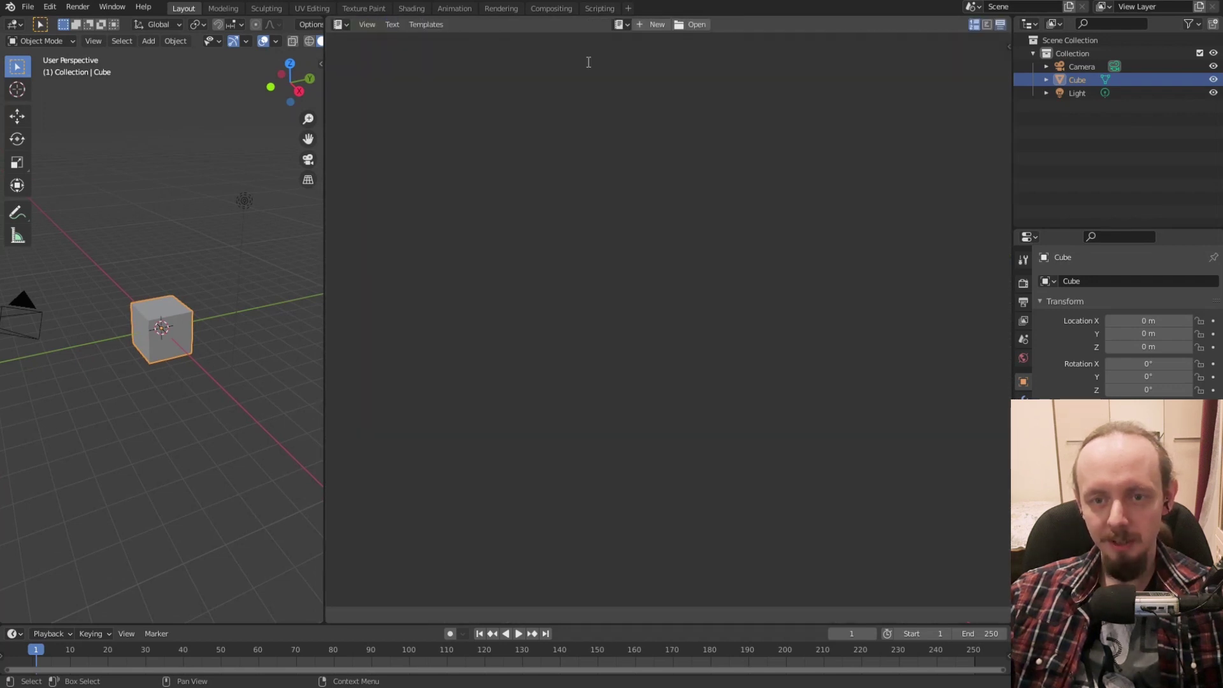
left_click(648, 25)
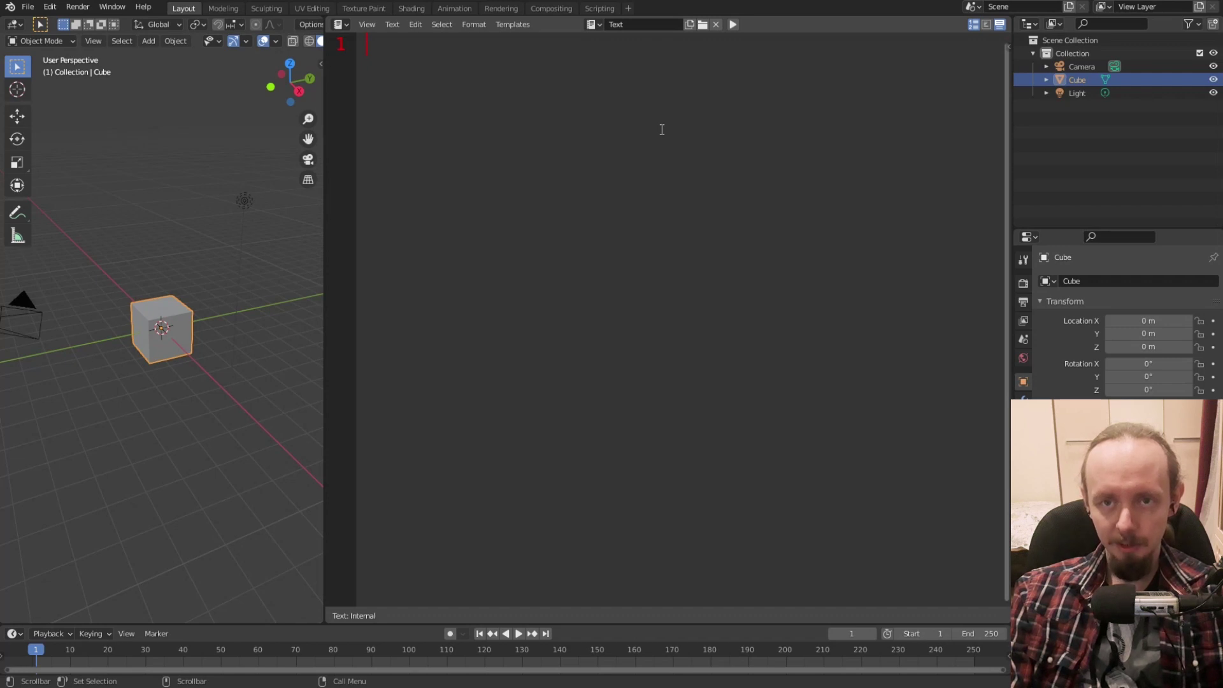
Write imports for bpy, Operator from bpy.types, and register_class, unregister_class from bpy.utils.
type("import")
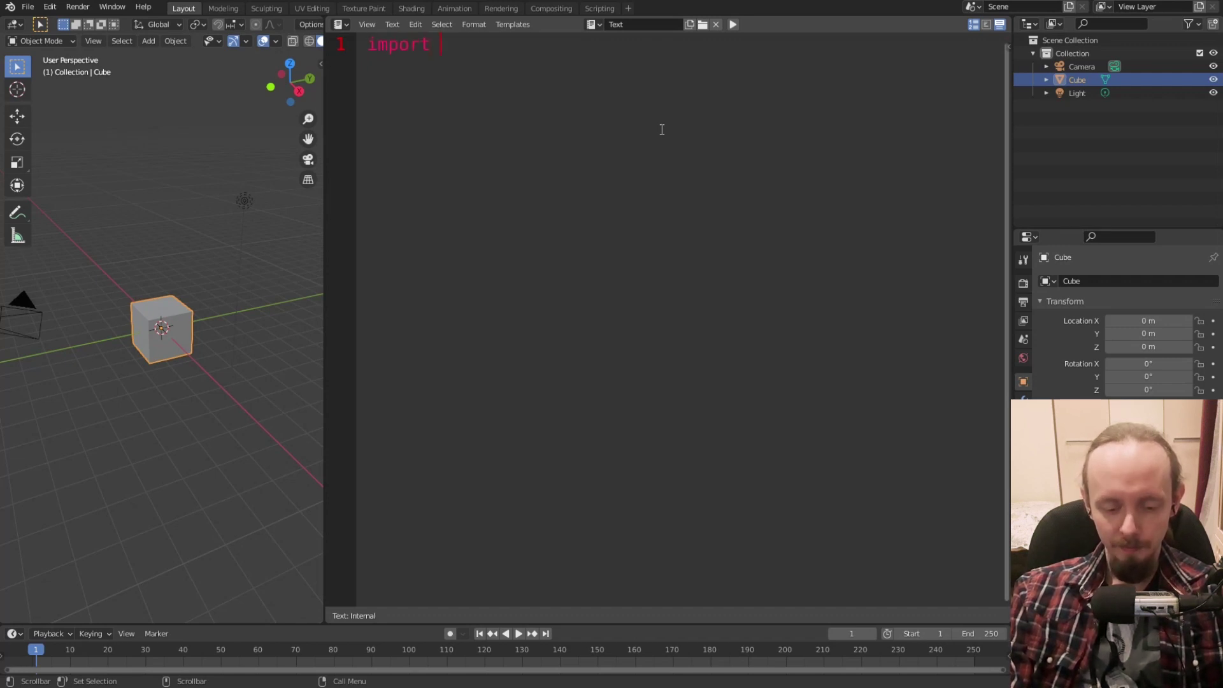
type(" bpy")
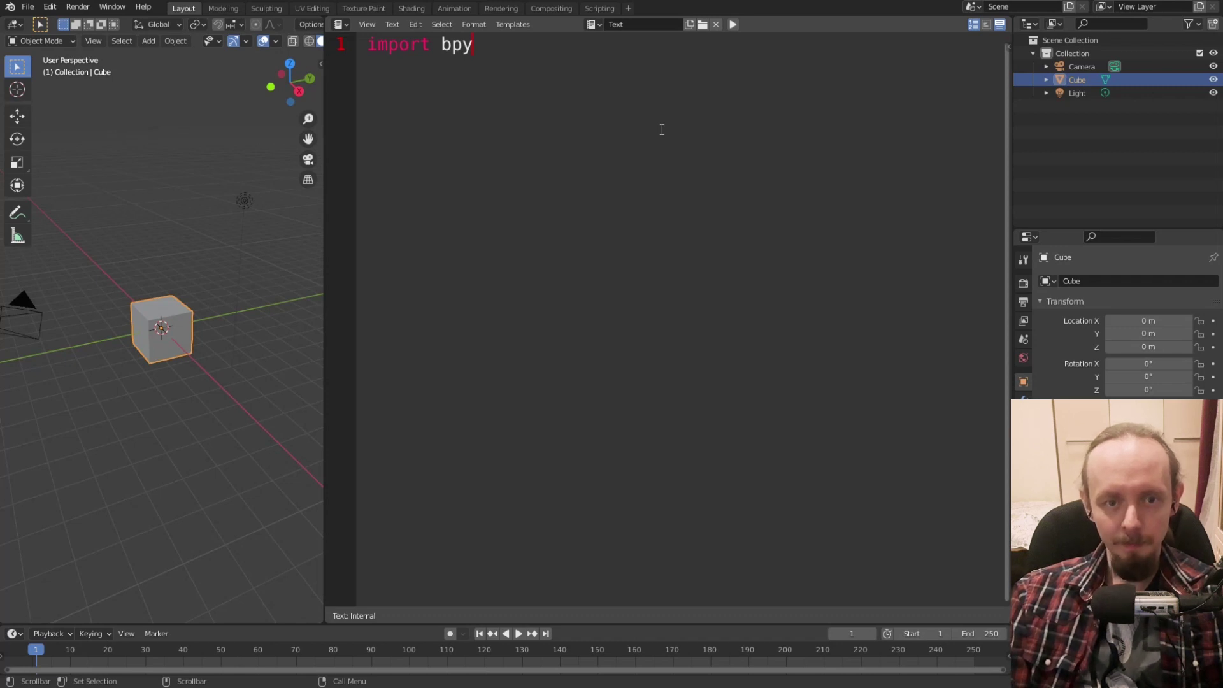
key("Return")
type("from ")
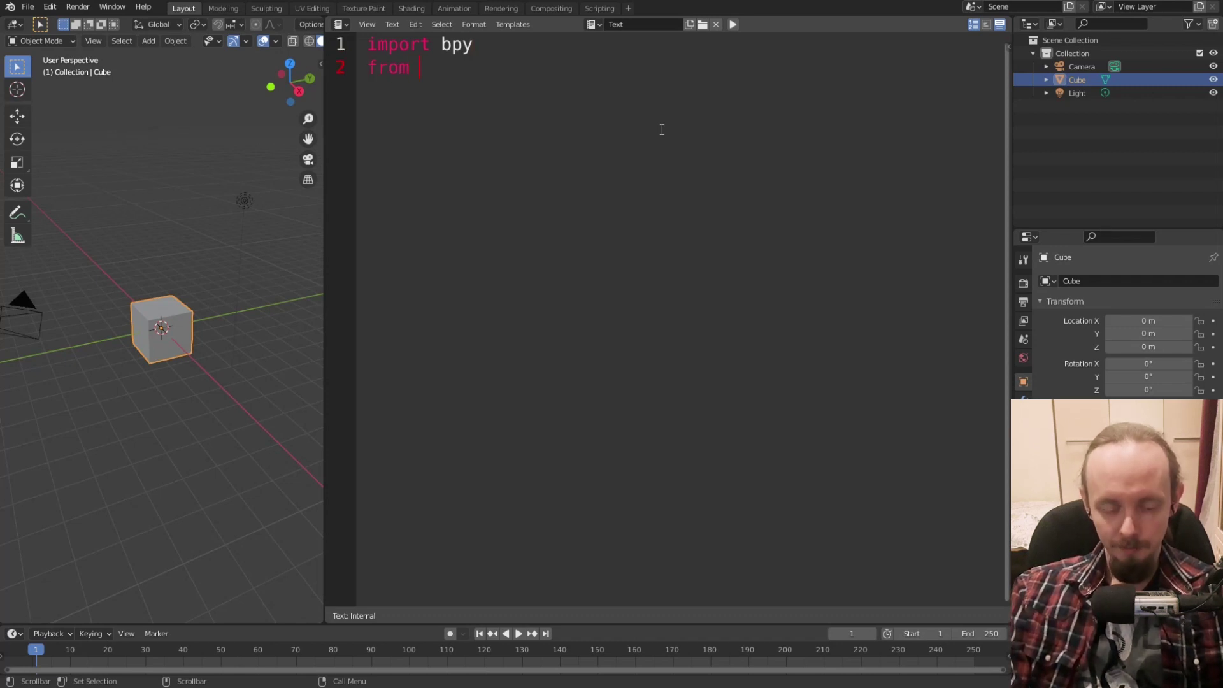
type("bpy.types ")
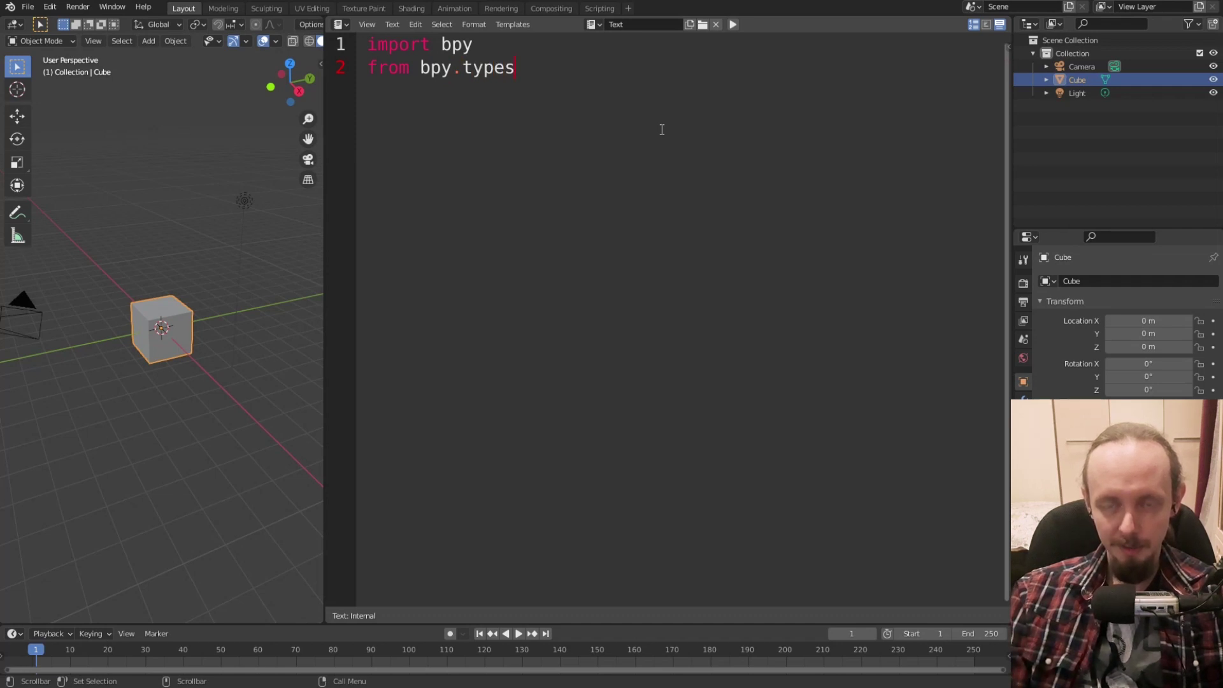
type("import ")
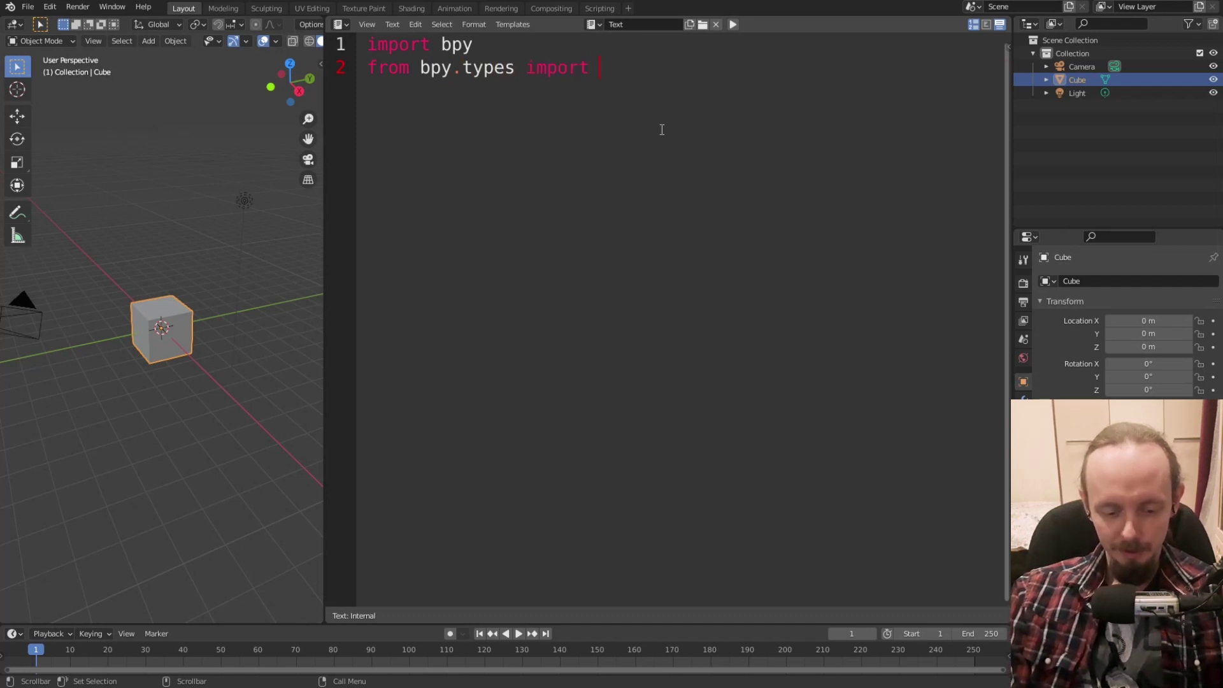
type("Operator")
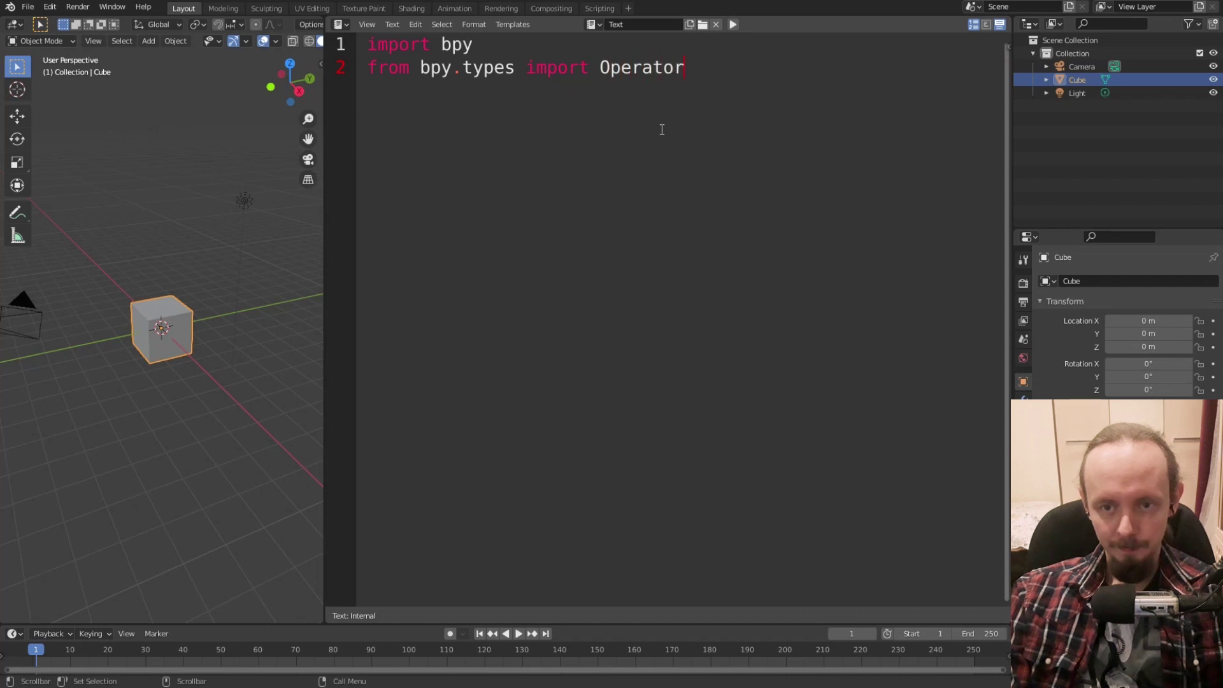
key("Return")
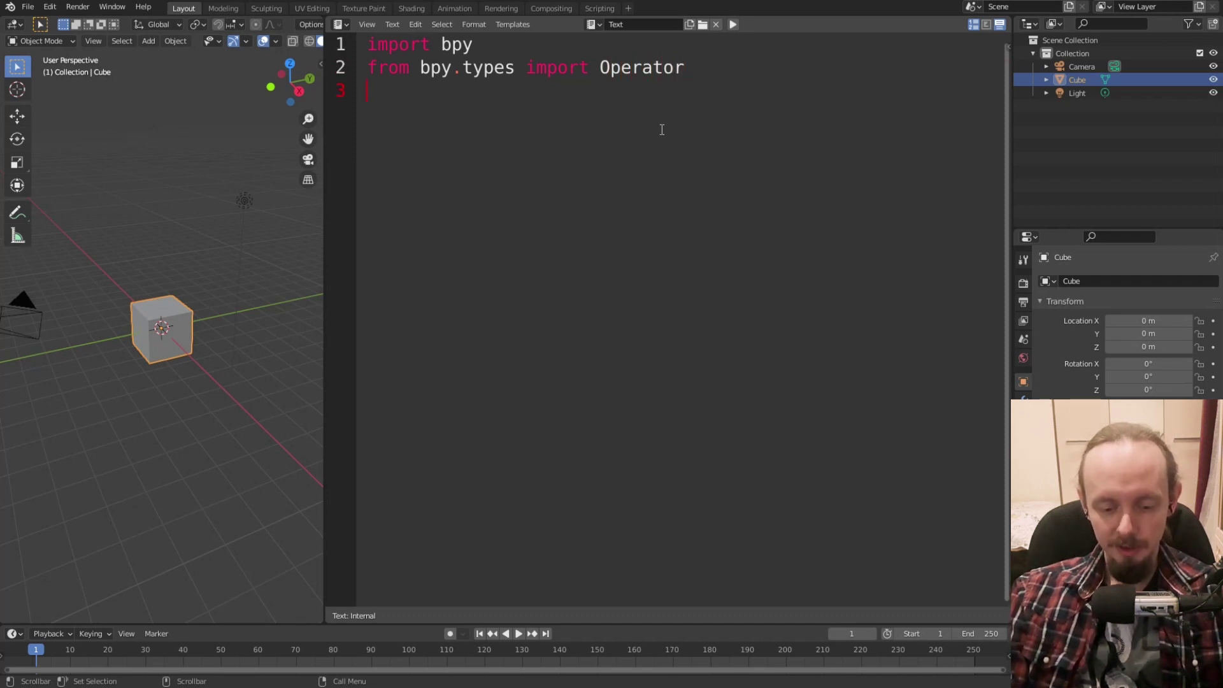
type("from bpy.")
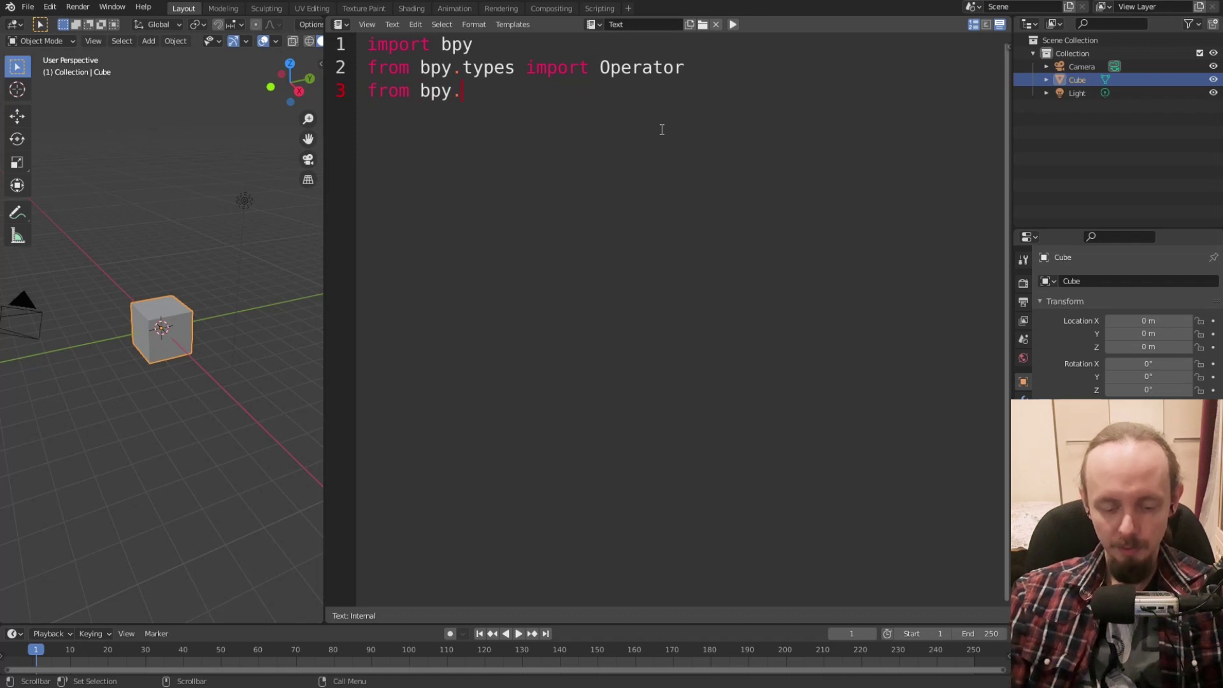
type("utils impo")
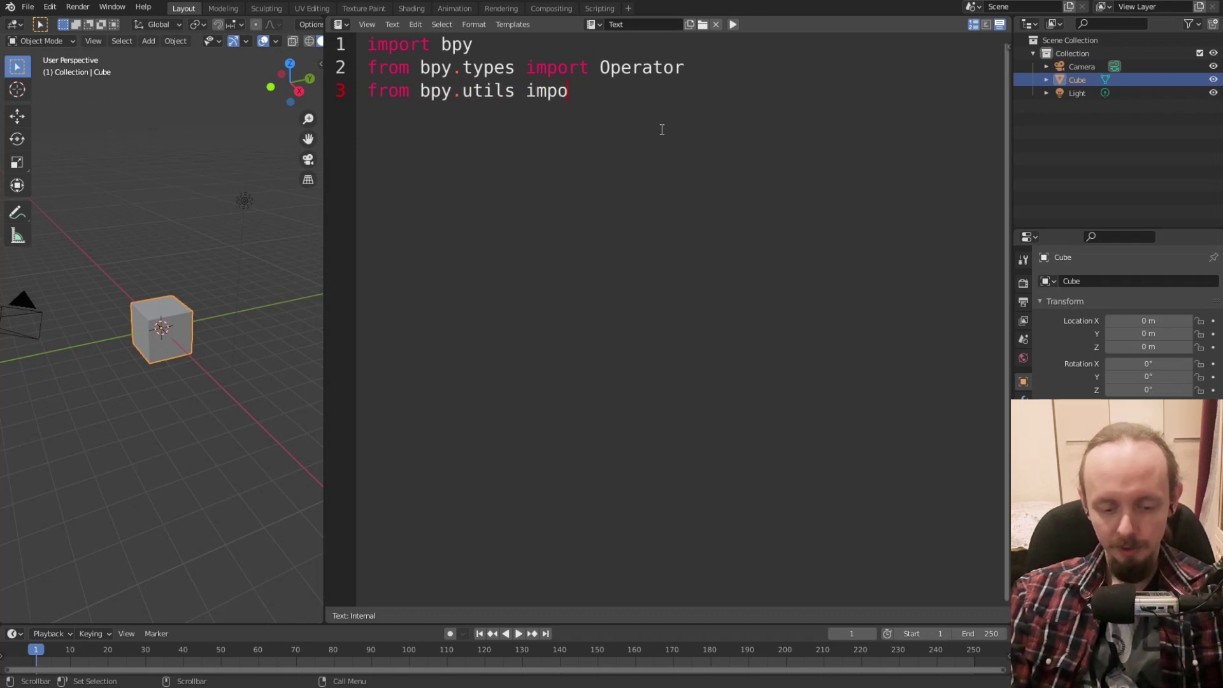
type("rt registe")
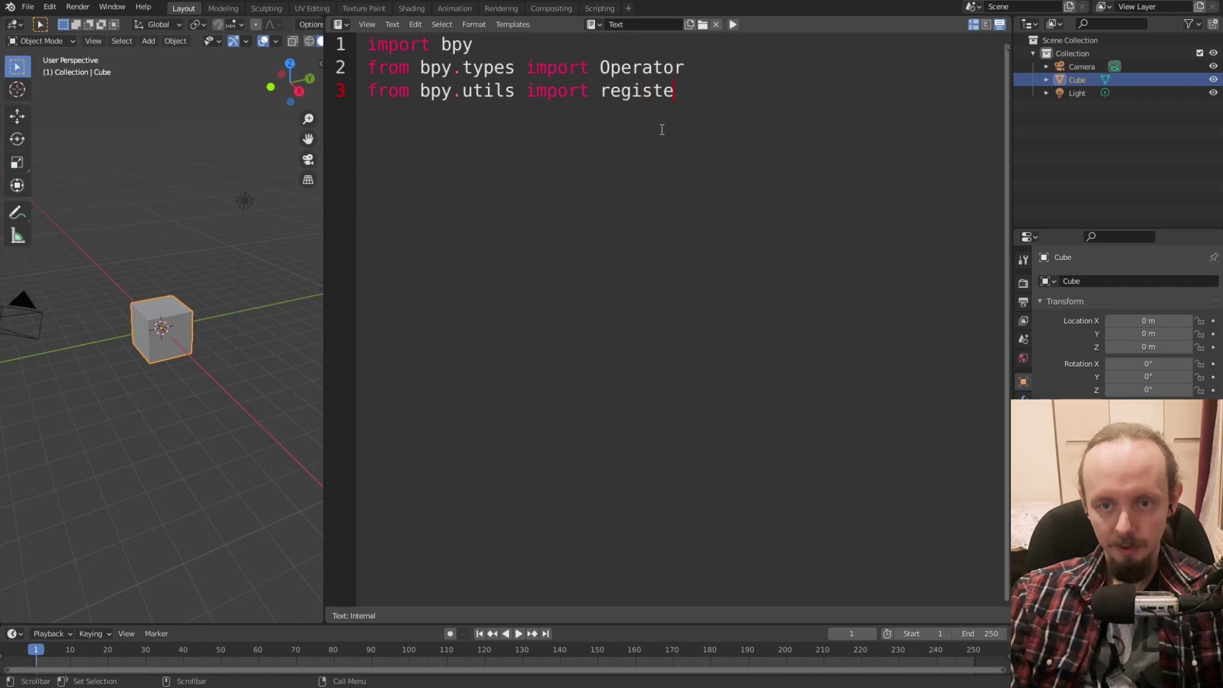
type("r_class, u")
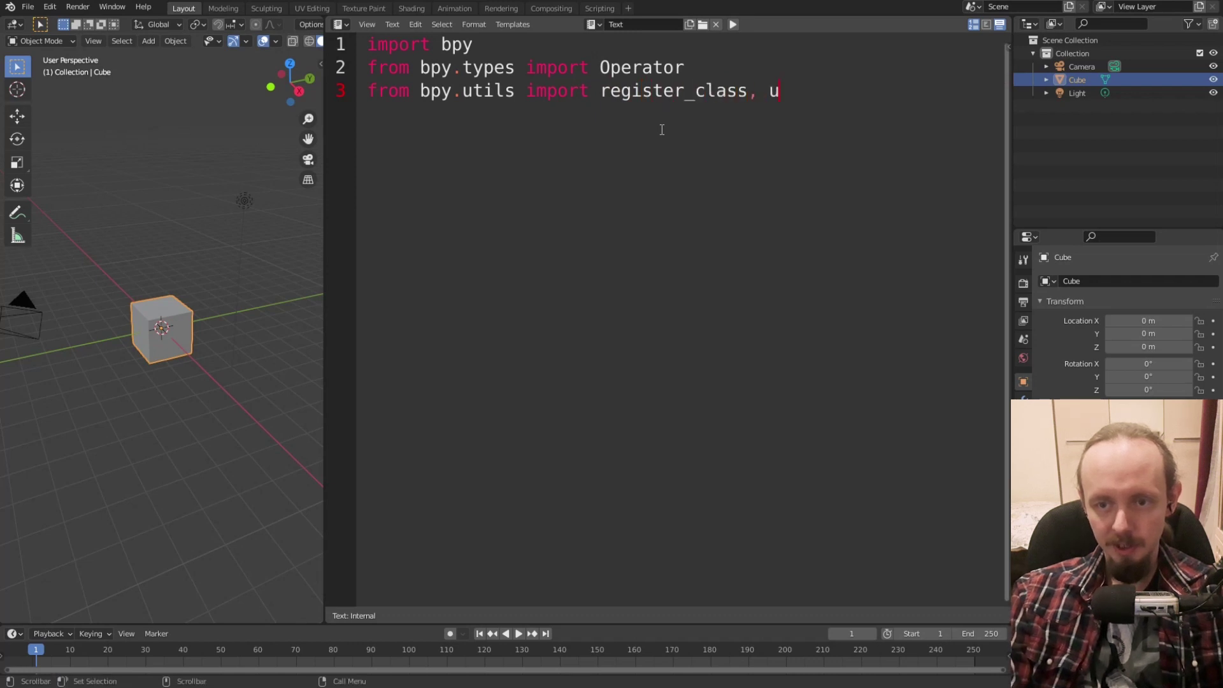
type("nregist")
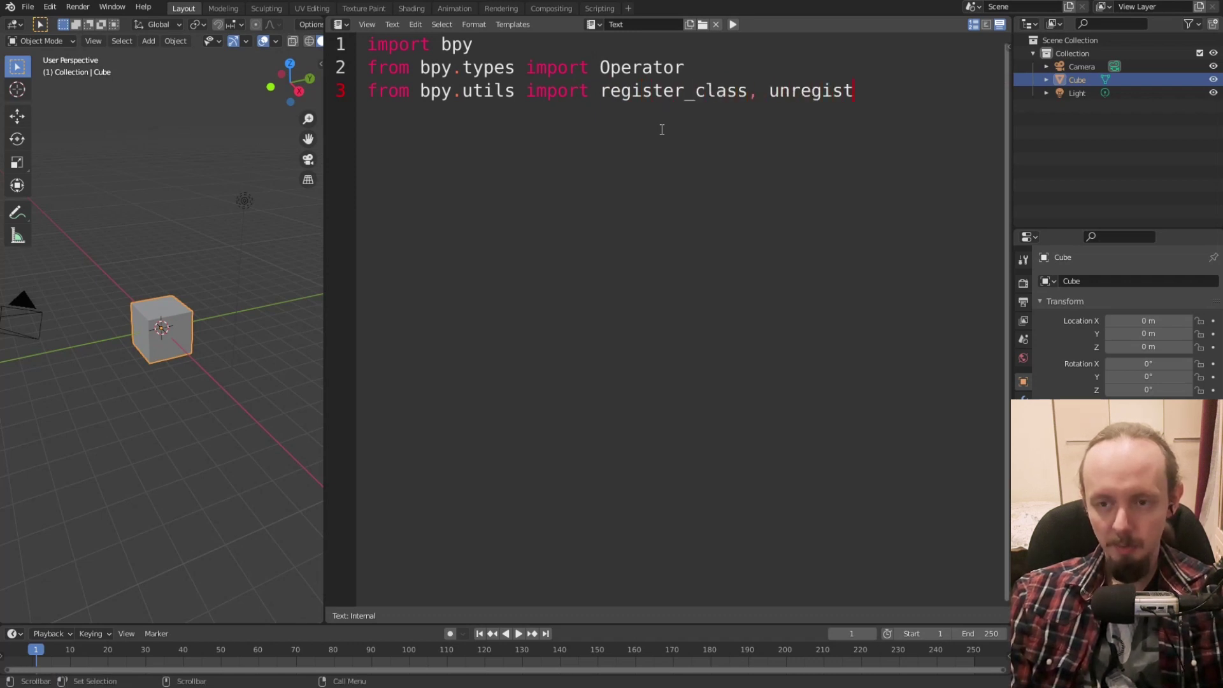
type("er_class")
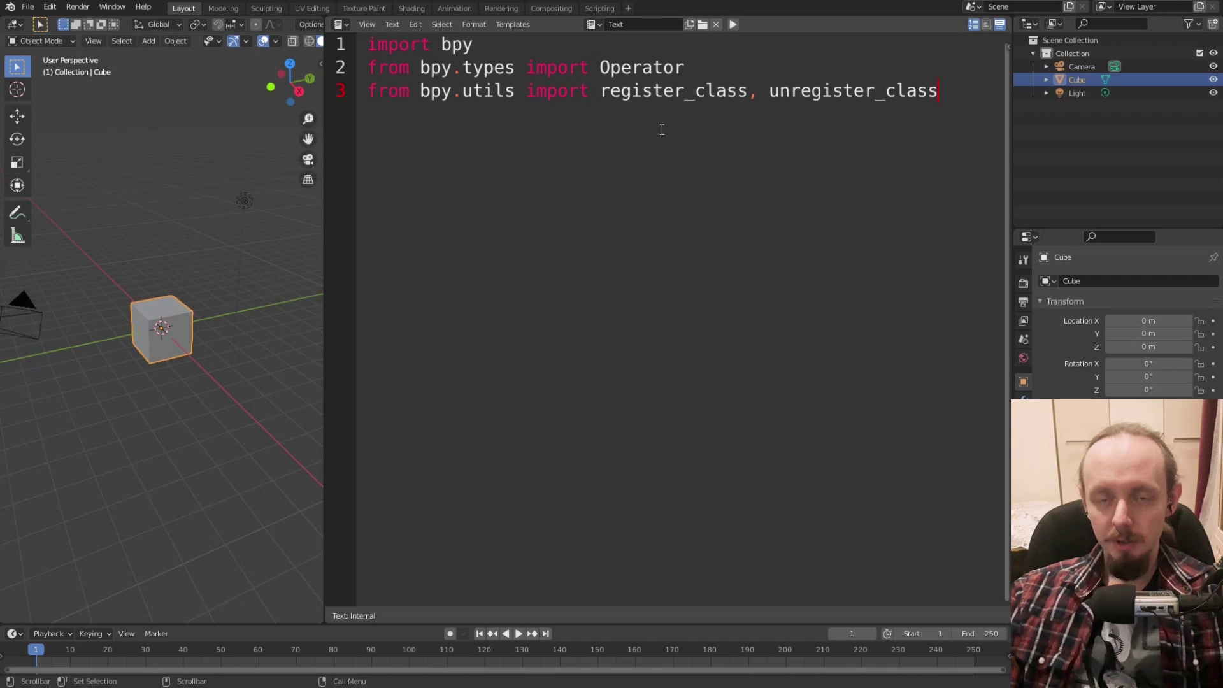
key("Return")
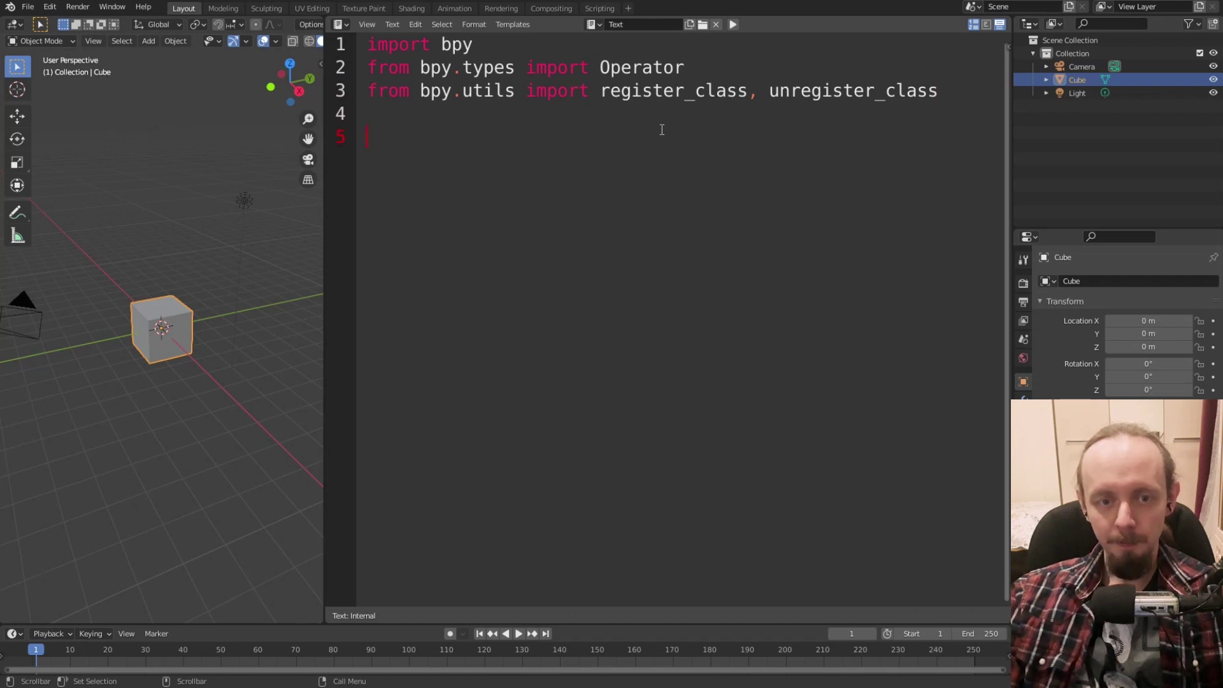
key("Return")
key("Return")
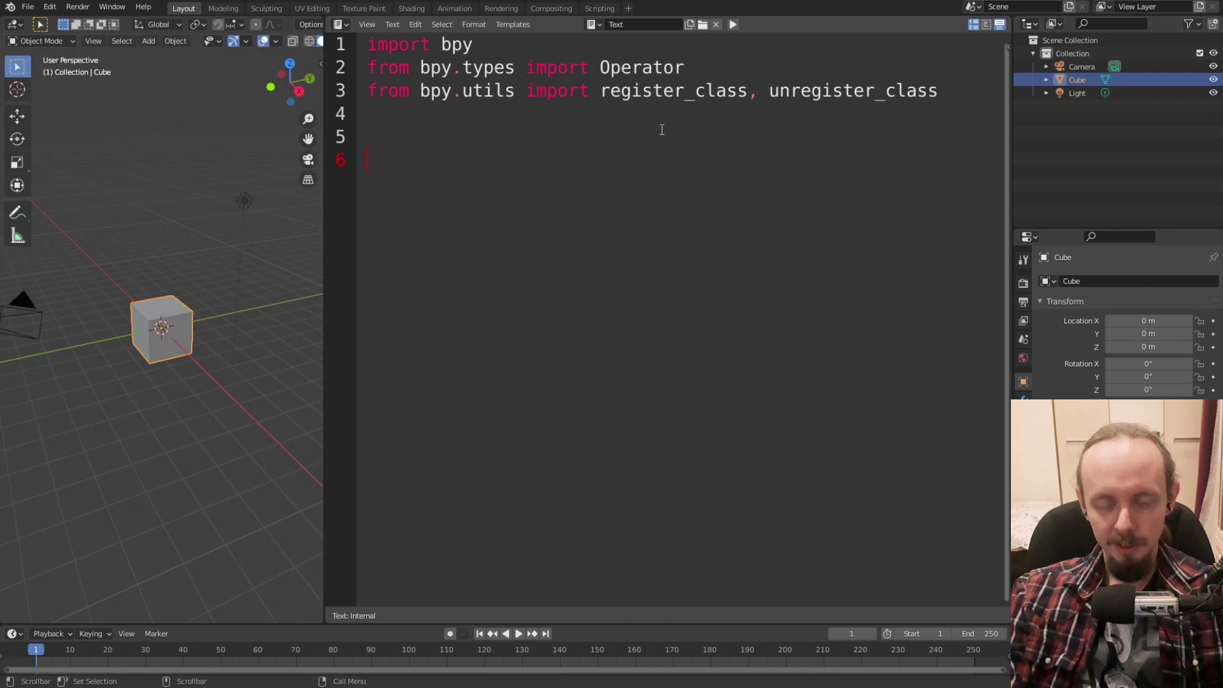
Define register() and unregister() functions, each with a pass body.
type("def ")
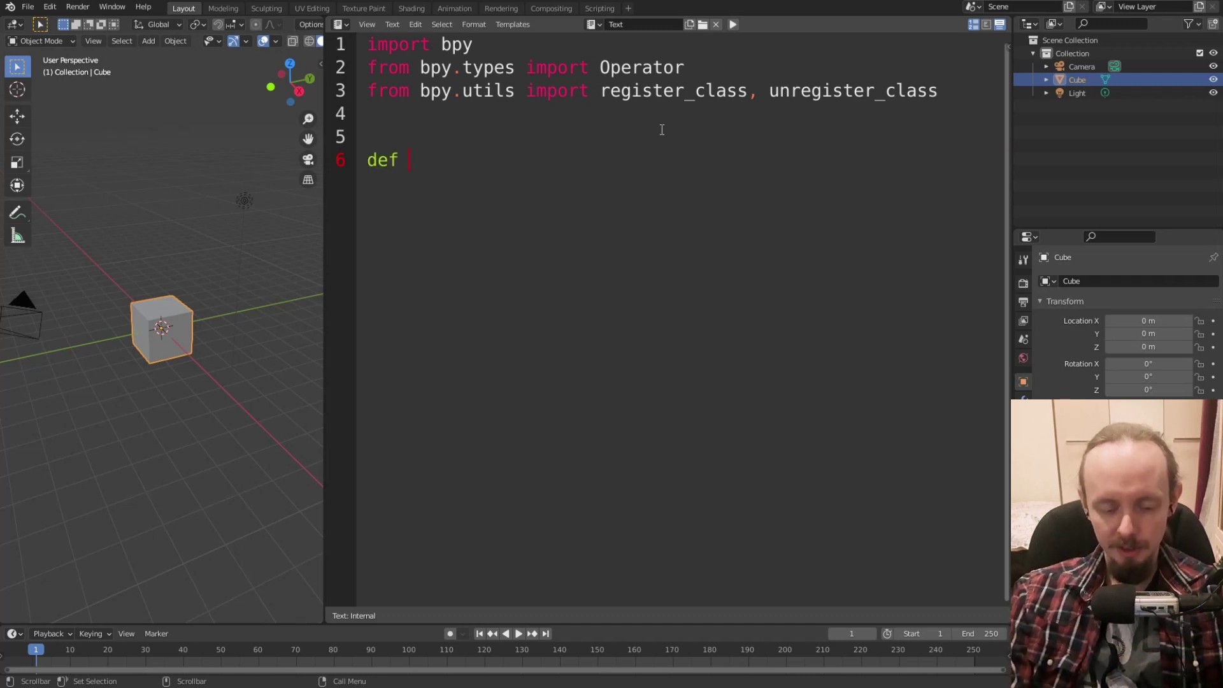
type("register():     ")
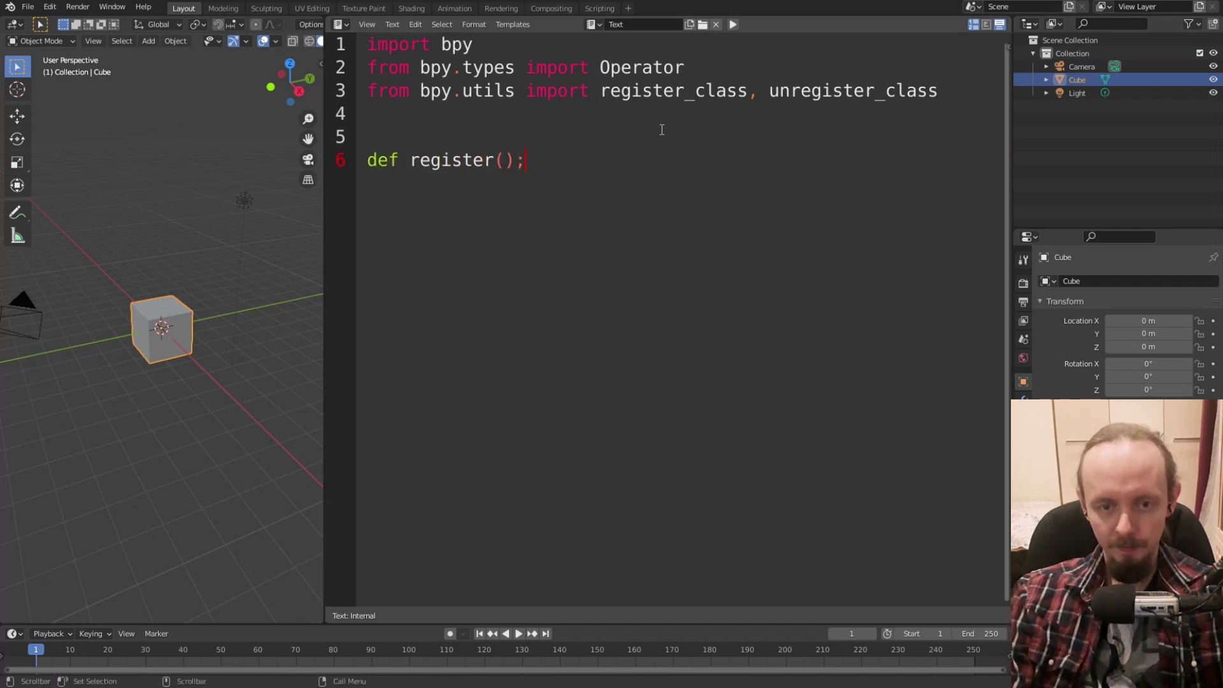
type("pass")
key("Left")
key("Left")
key("Left")
key("Return")
key("Tab")
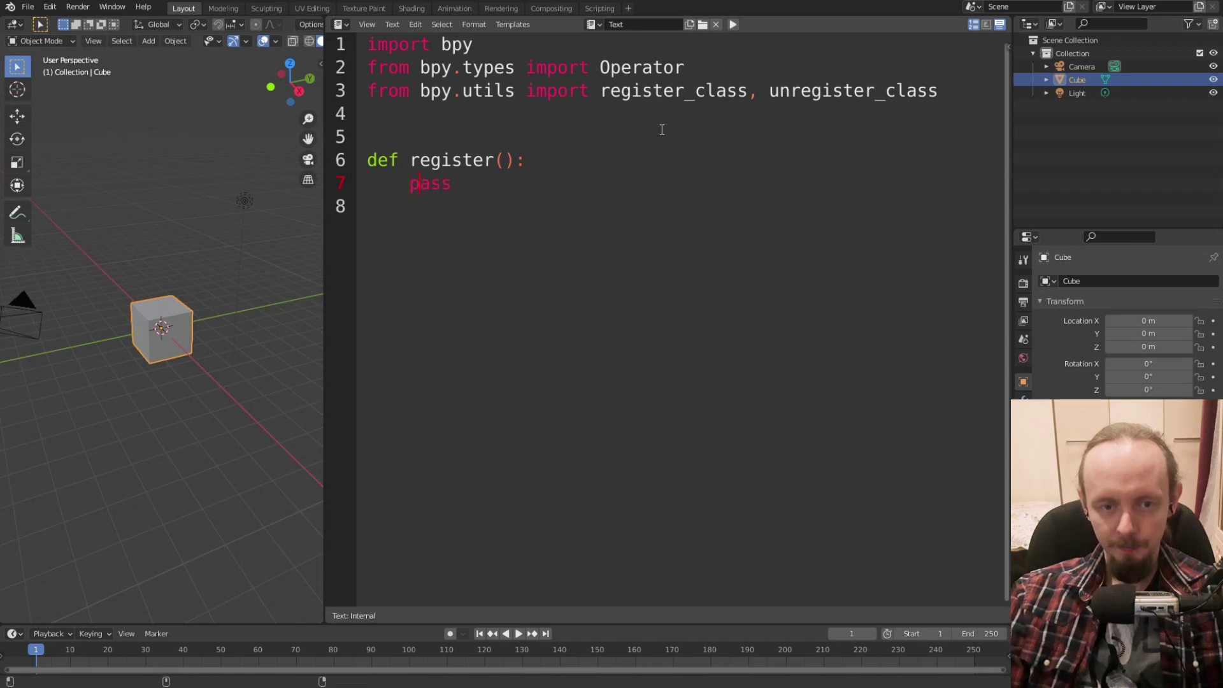
key("End")
key("Return")
key("Return")
type("def unregis")
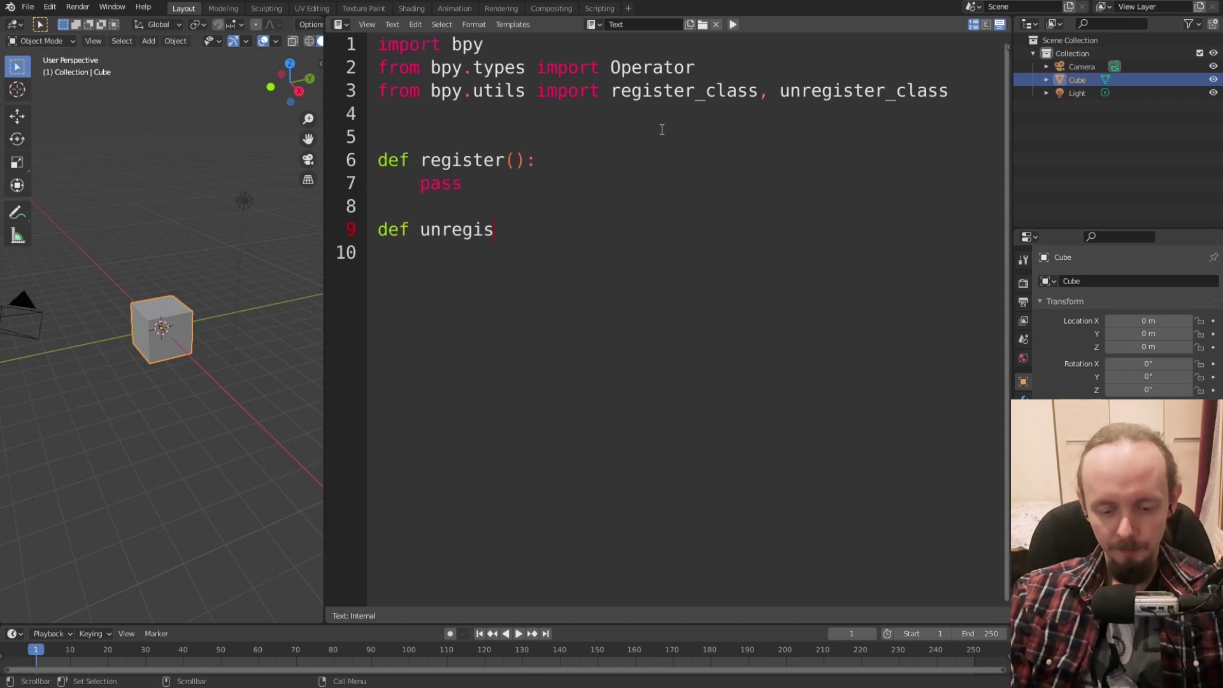
type("ter():")
key("Return")
type("pass")
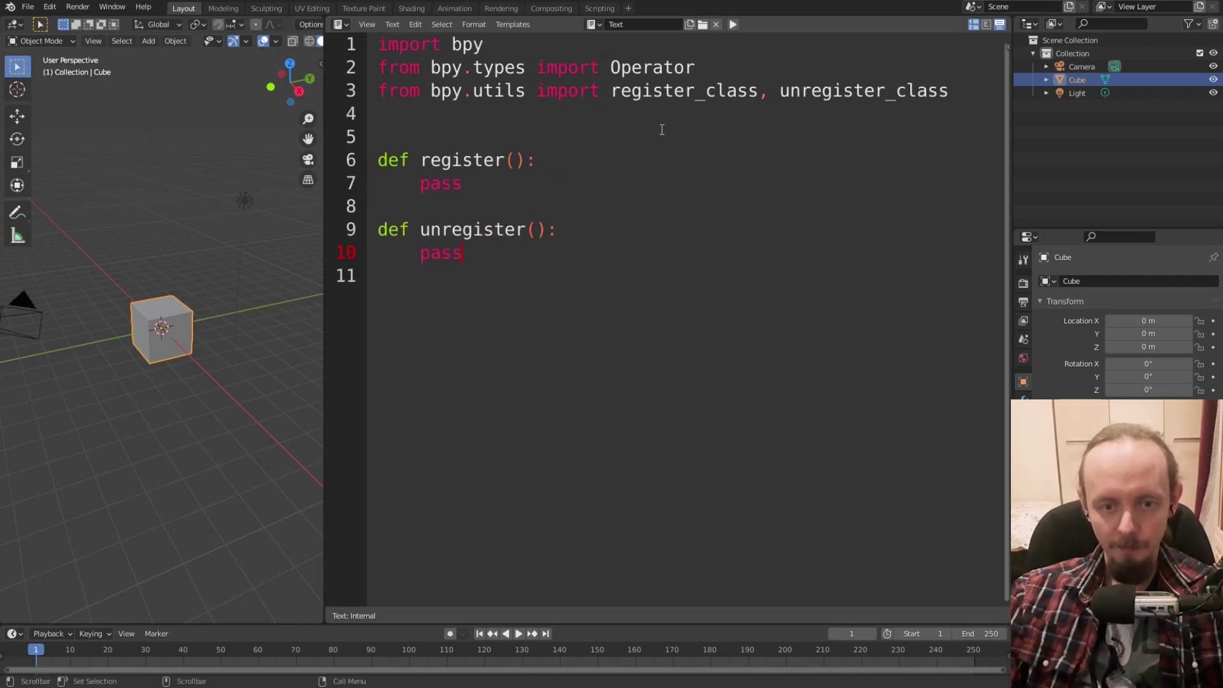
key("Return")
key("Return")
Add an if __name__ == '__main__': block that calls register().
type("if ")
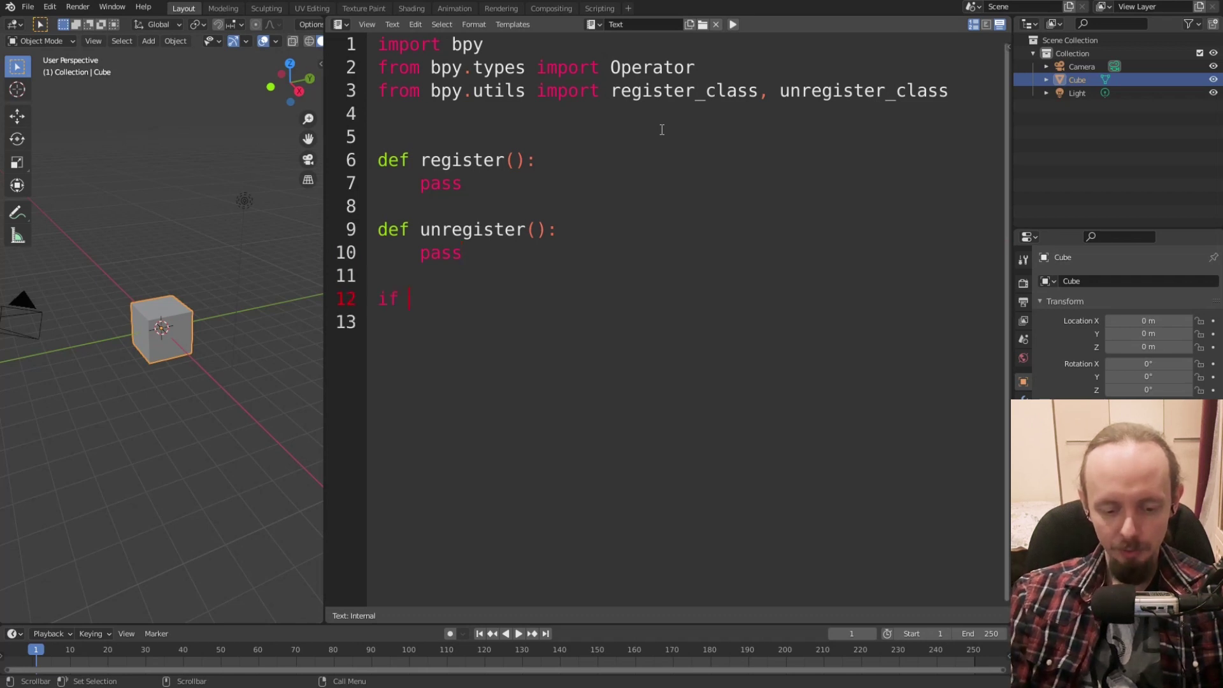
type("__name__")
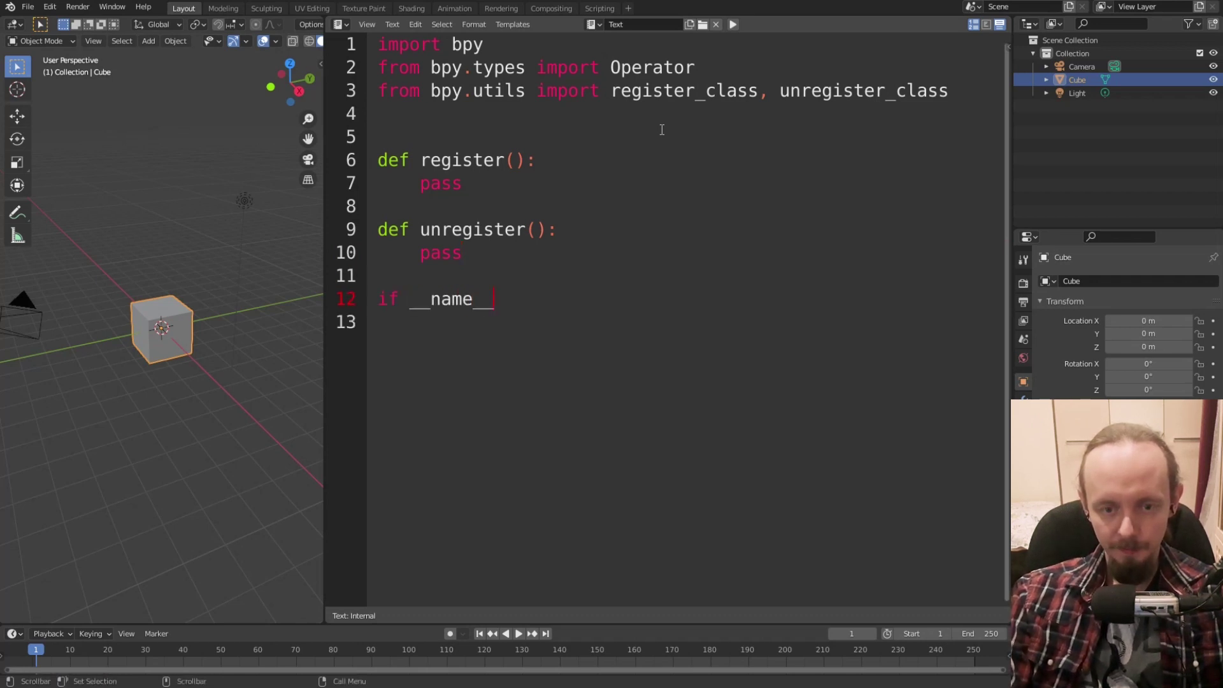
type(" == '_")
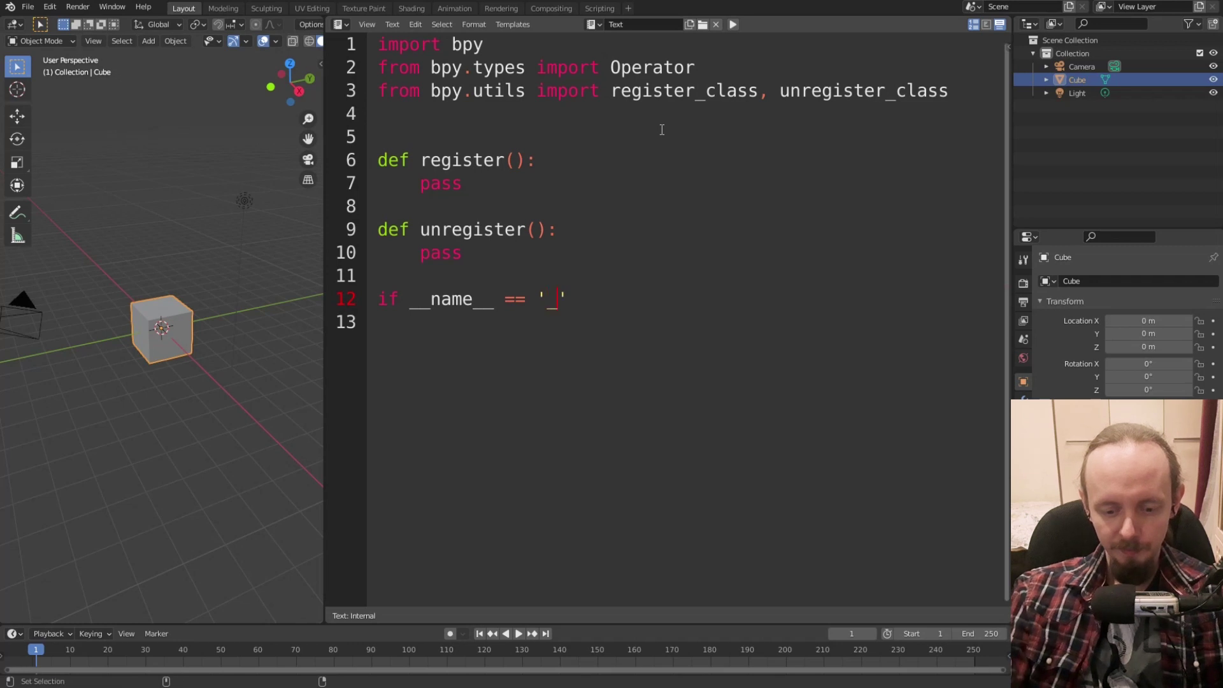
key("Left")
key("Left")
type("main")
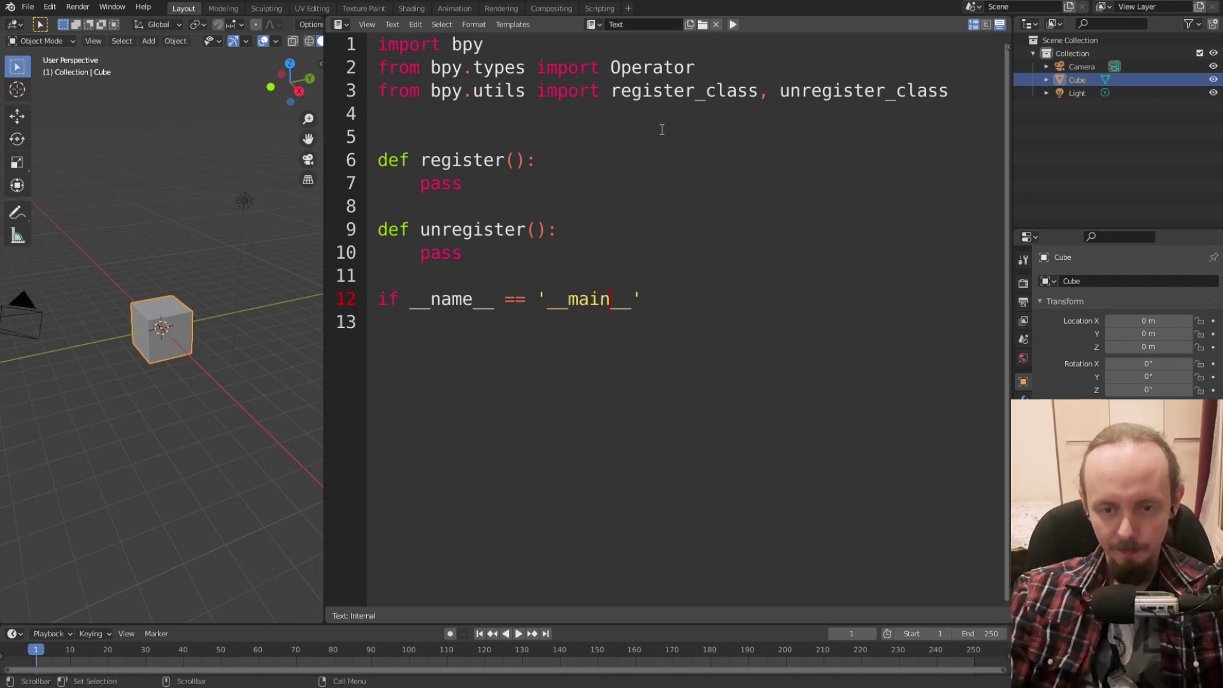
key("Right")
key("End")
type(":")
key("Return")
type("re")
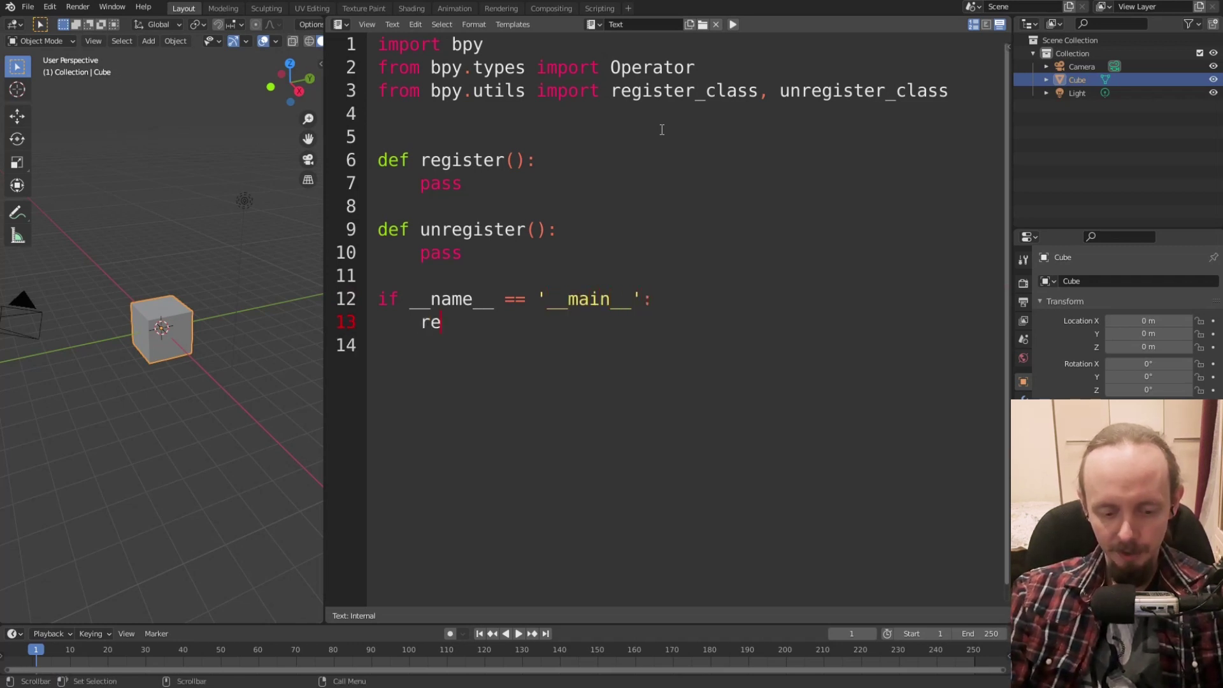
type("ig")
key("BackSpace")
key("BackSpace")
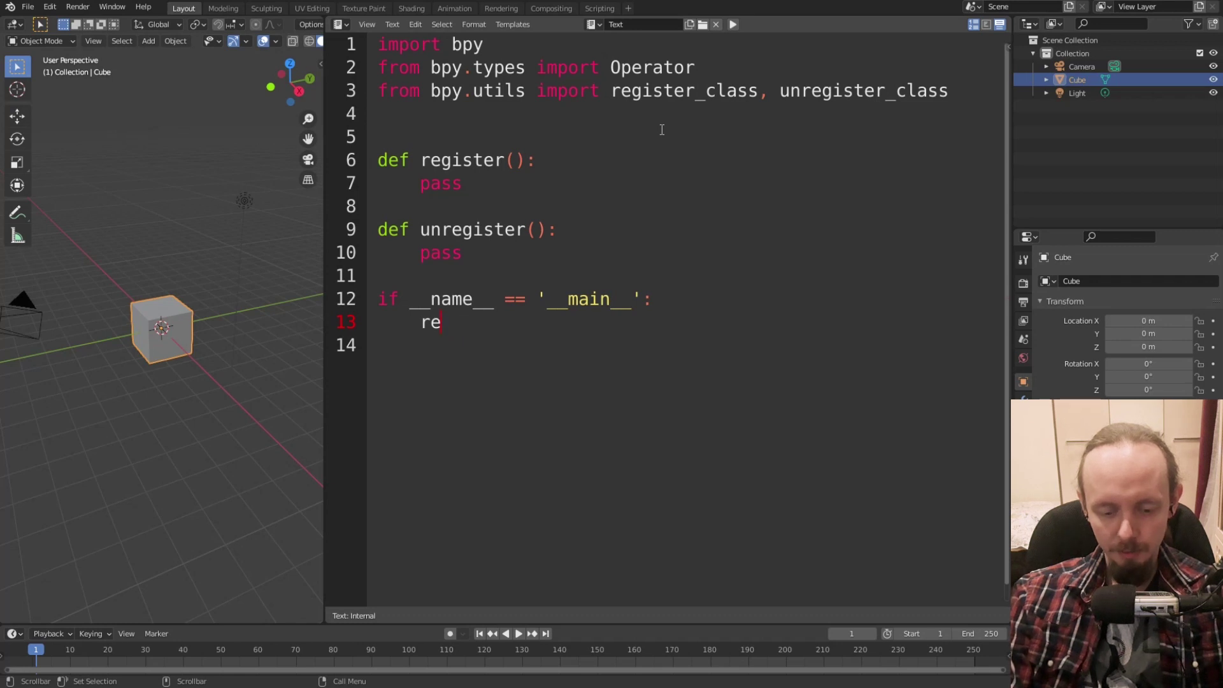
type("gister")
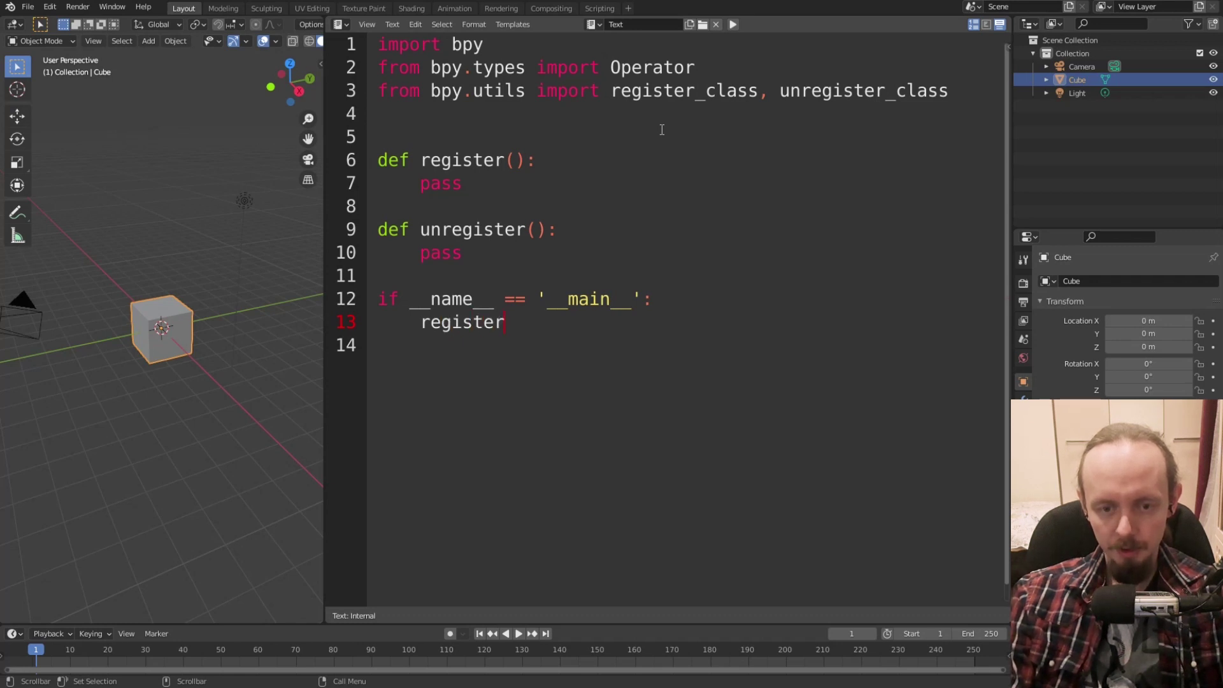
type("()")
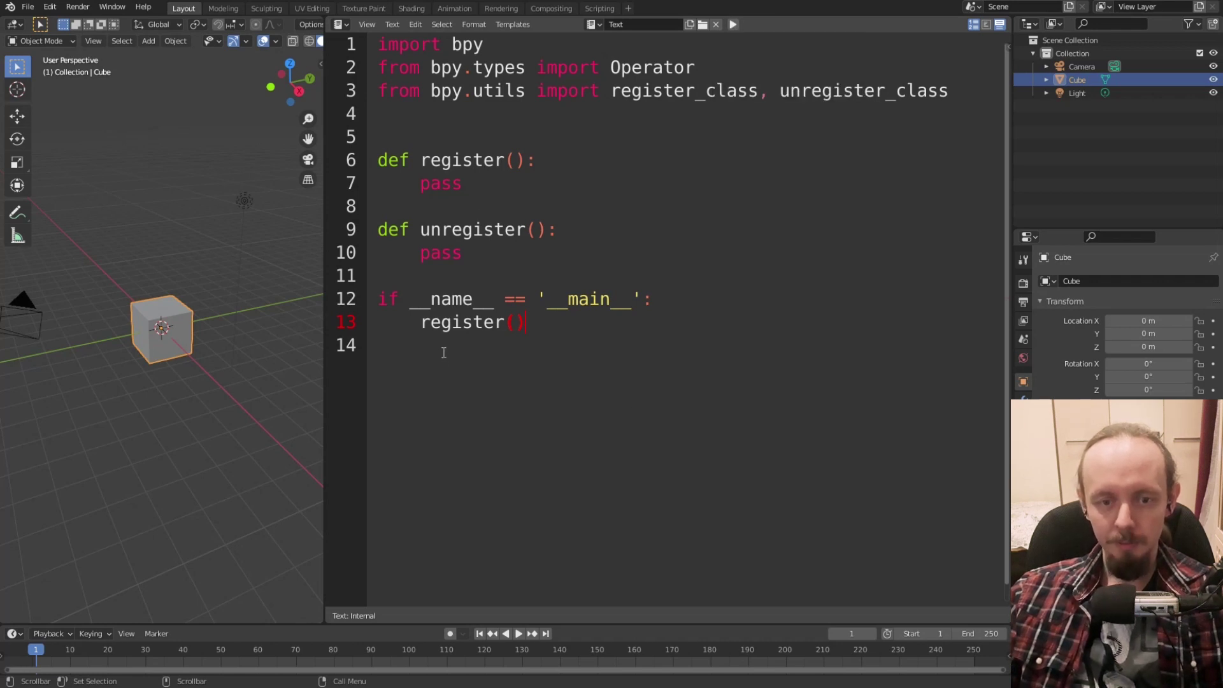
left_click_drag(420, 322, 598, 328)
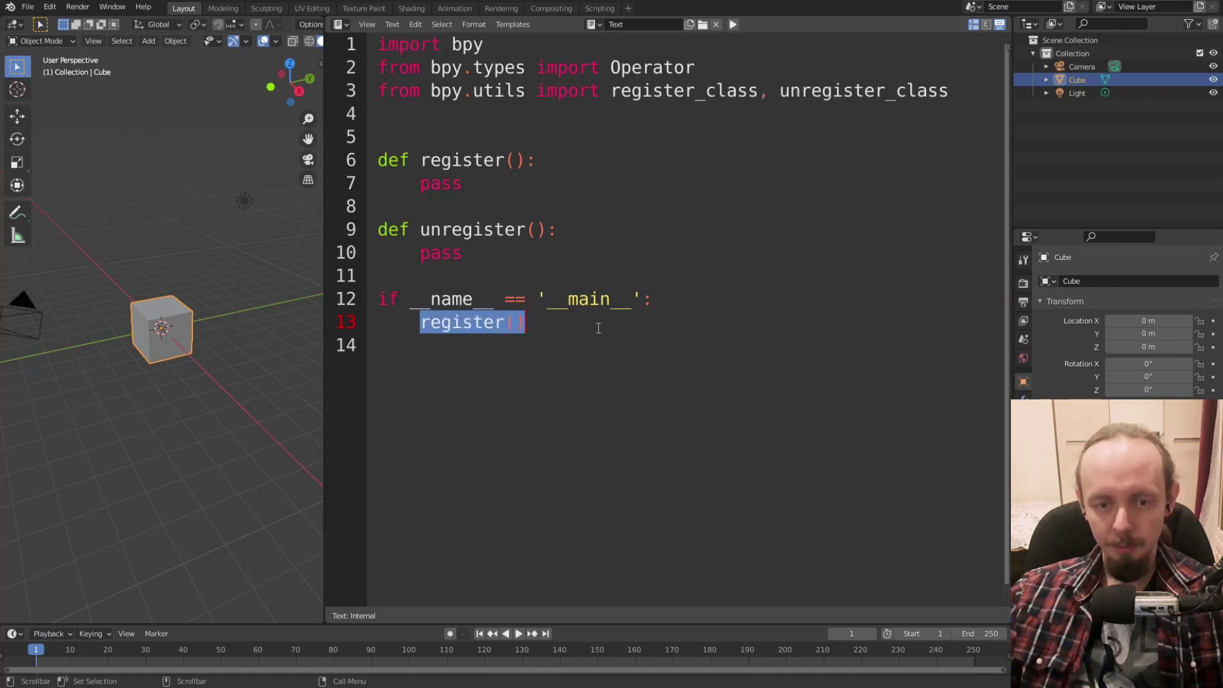
left_click(662, 297)
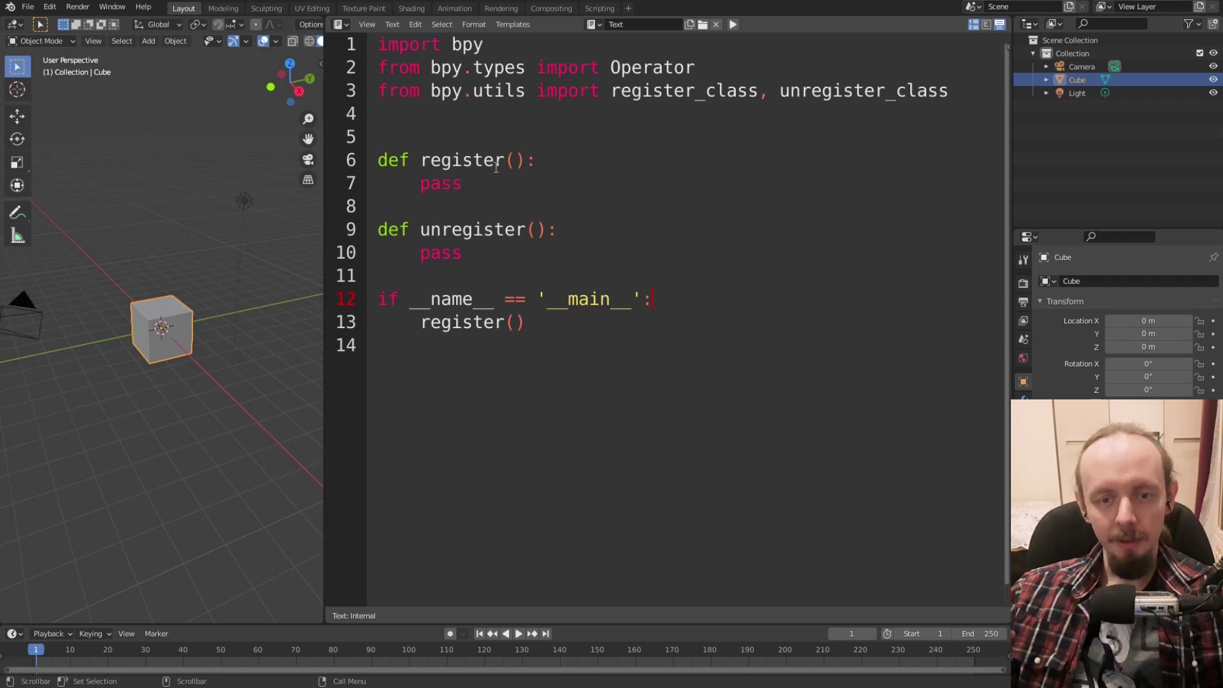
left_click(380, 147)
Add an empty classes list above the register() function.
key("Return")
key("Return")
key("Up")
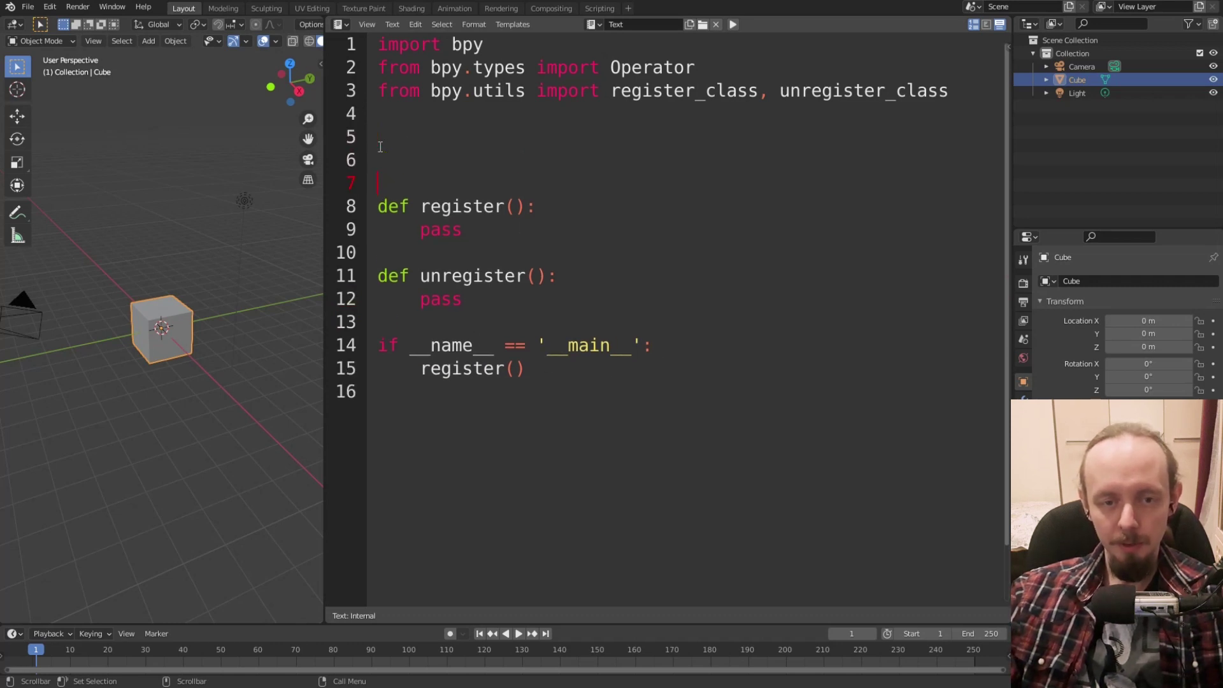
type("classes")
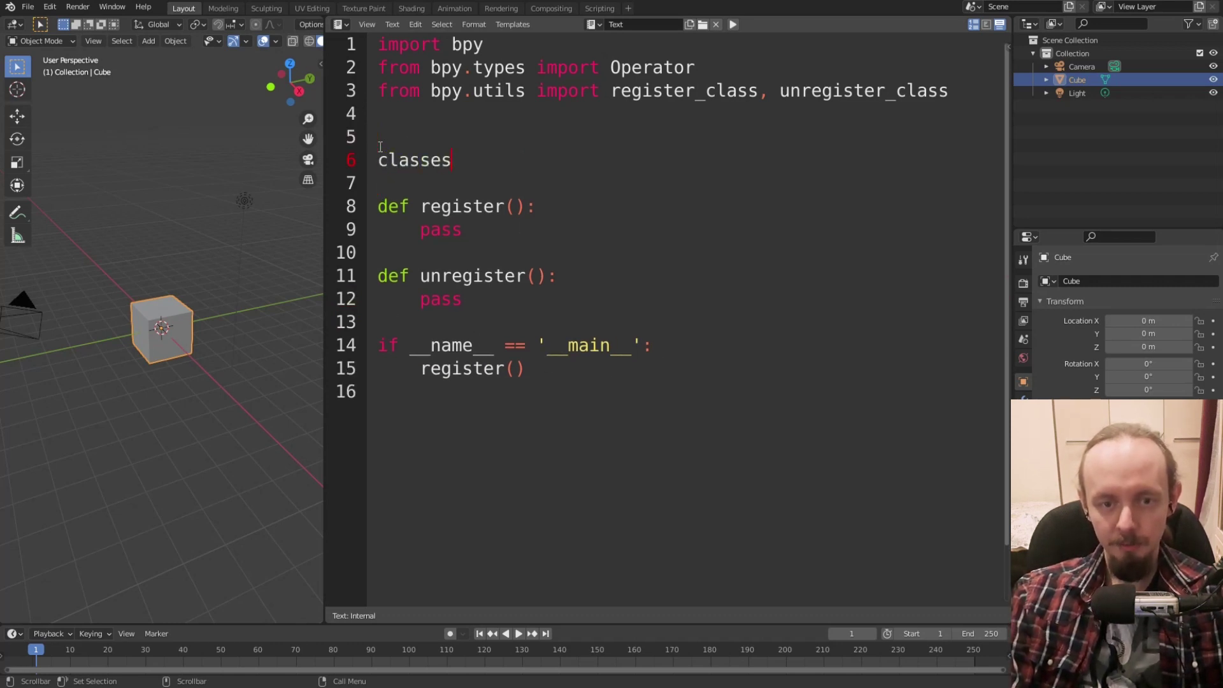
type(" = ()")
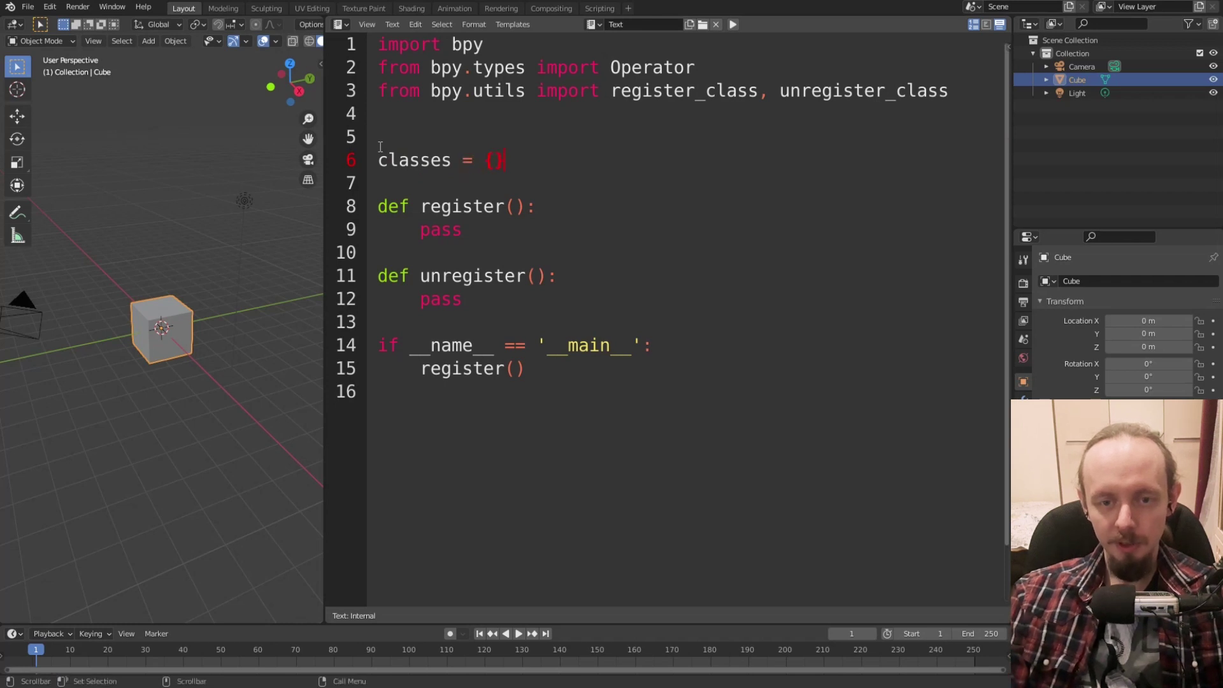
key("Return")
key("Return")
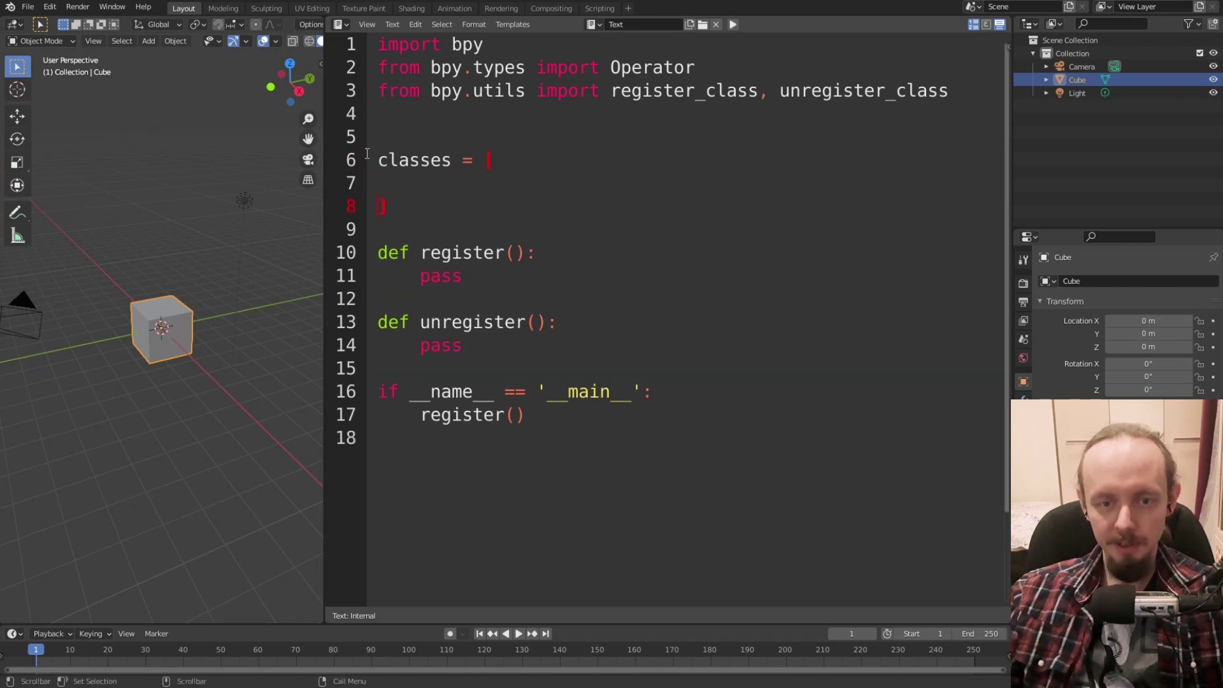
Replace register()'s pass with a loop calling register_class() for each class in classes.
left_click_drag(421, 276, 463, 276)
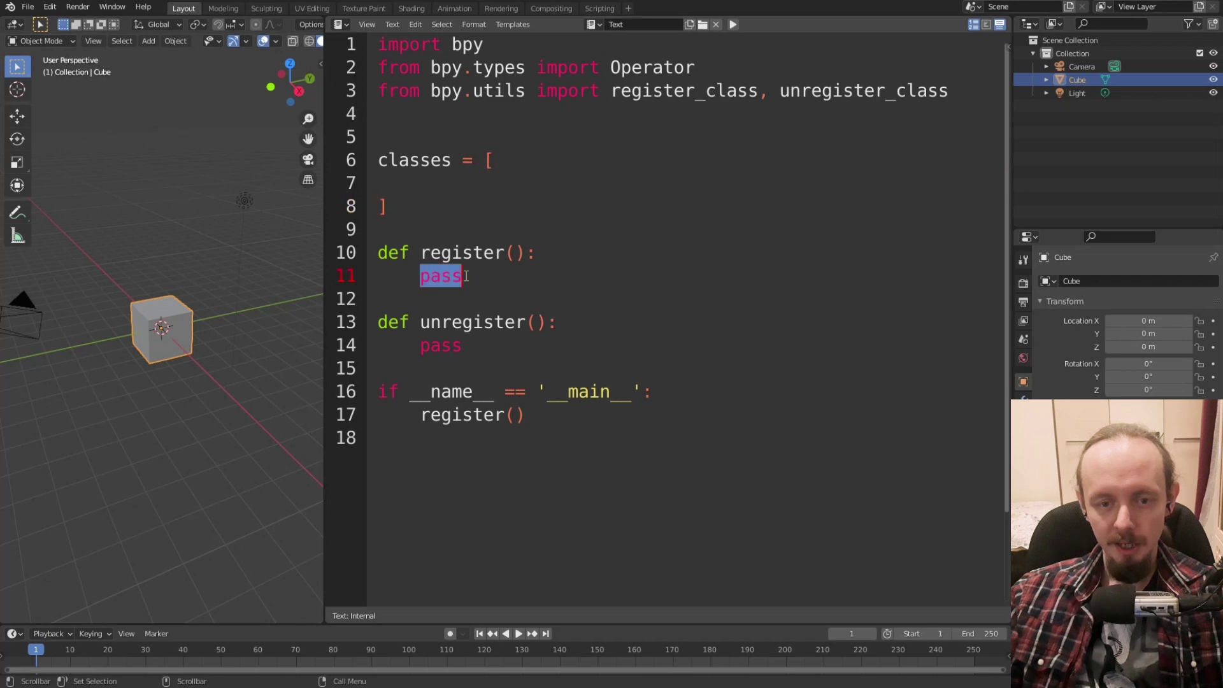
type("for cl")
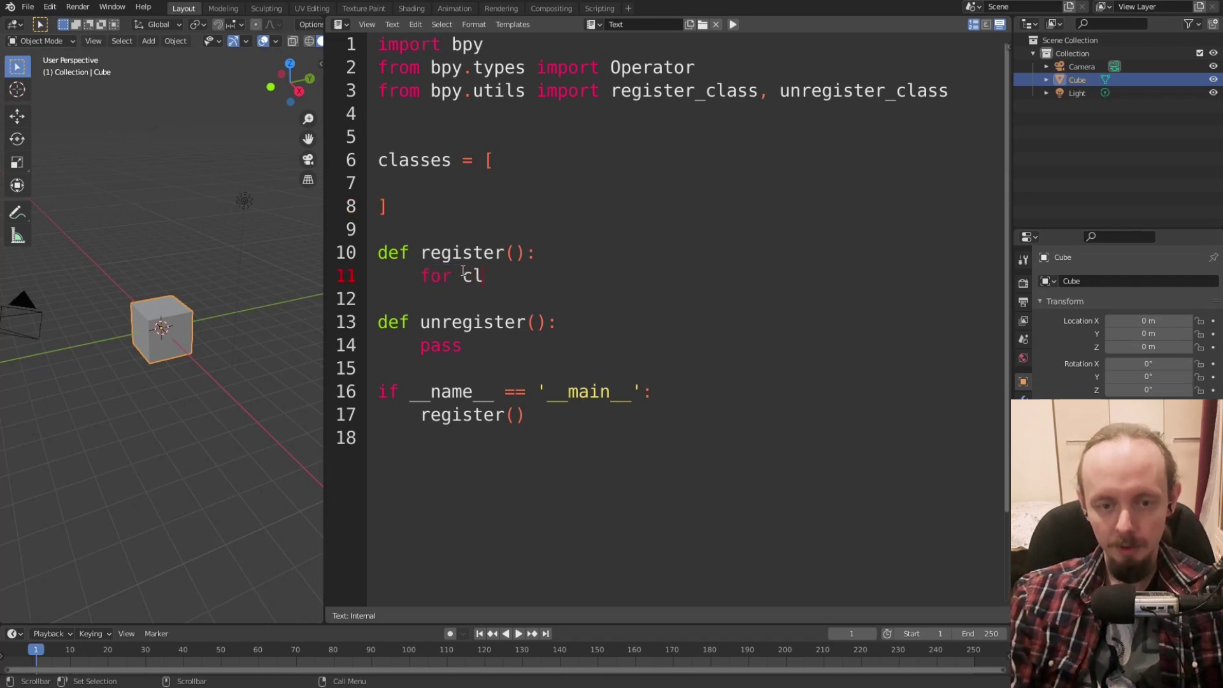
type(" in classes:")
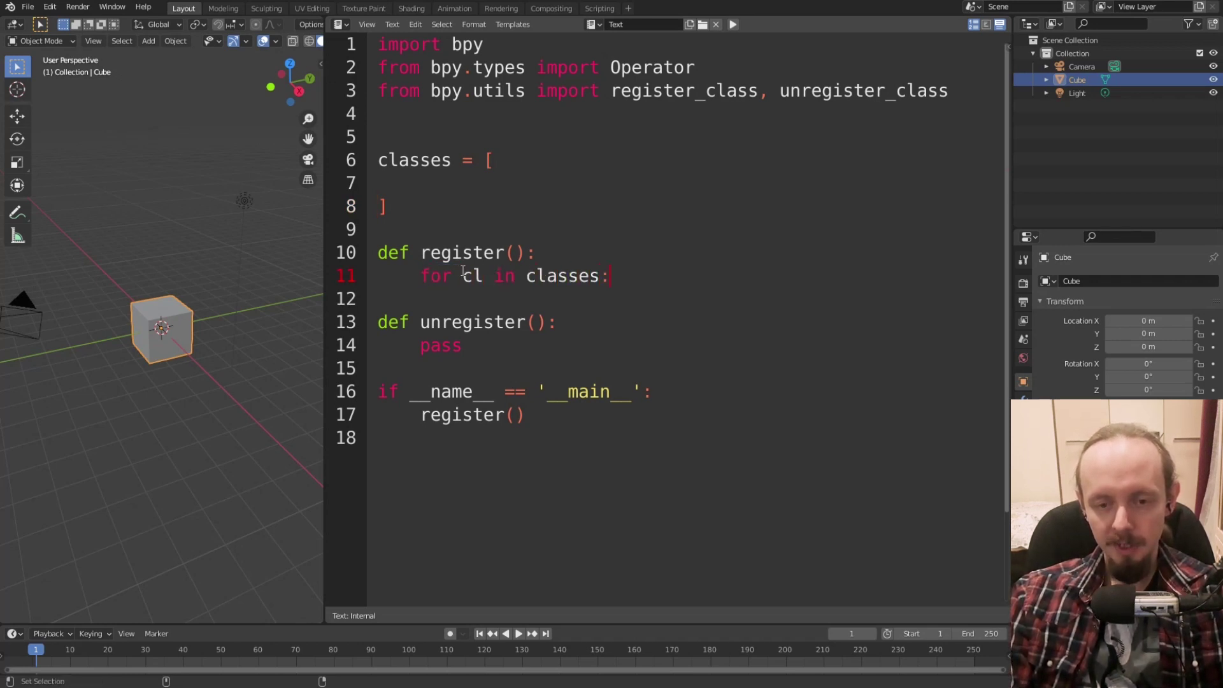
key("Return")
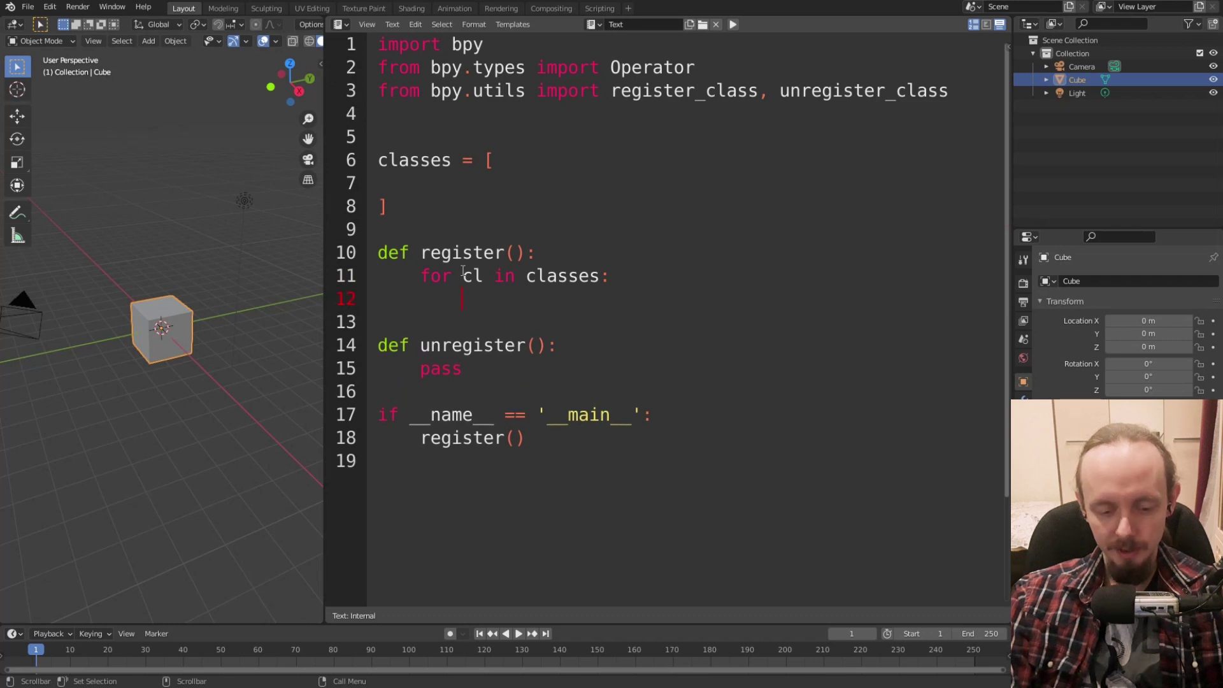
type("register_cl")
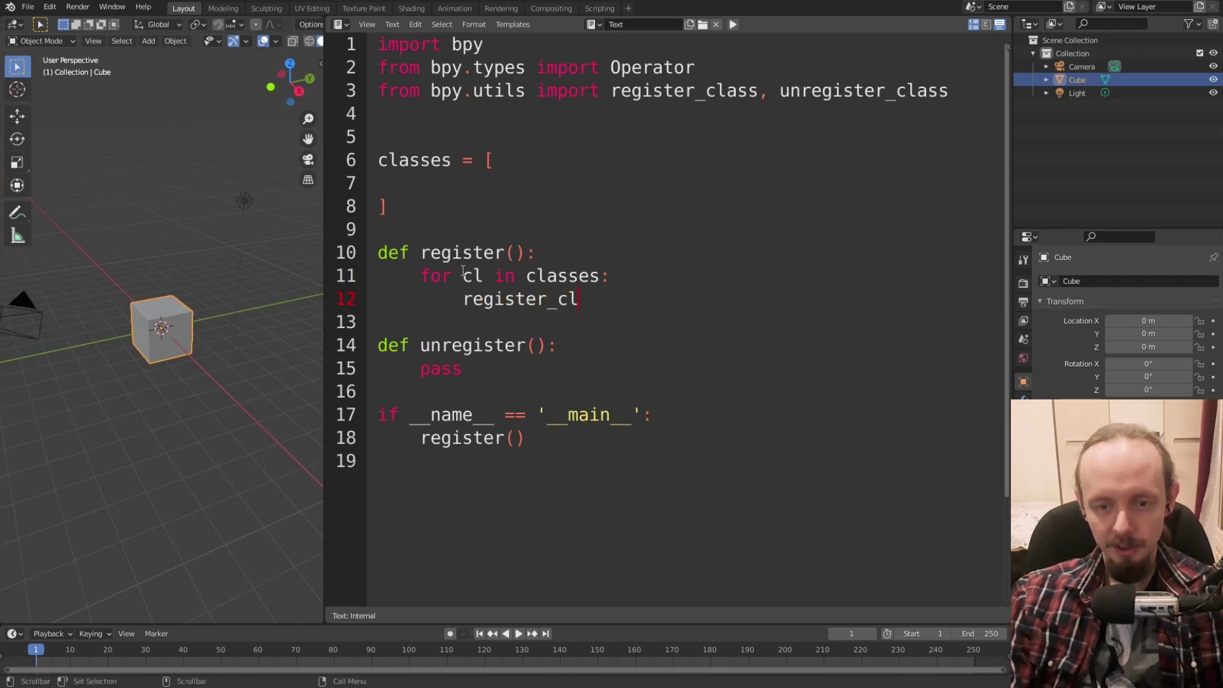
type("ass()")
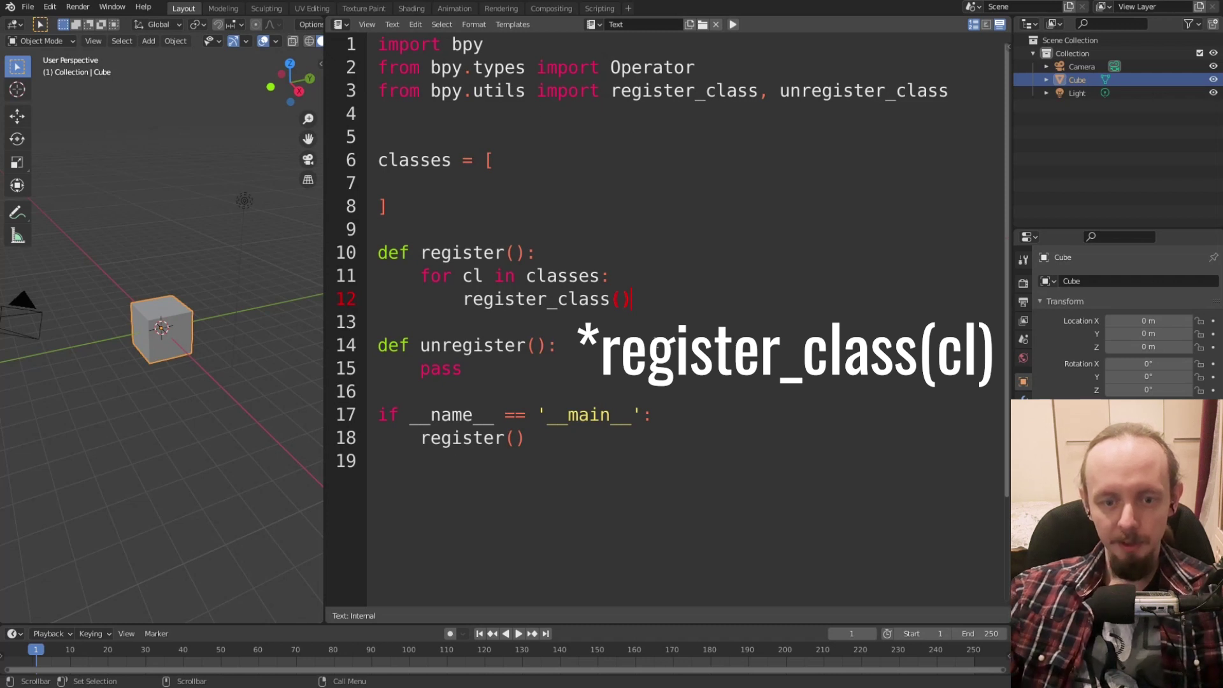
Replace unregister()'s pass with a loop over reversed(classes) calling unregister_class.
double_click(440, 369)
type("for cl in ")
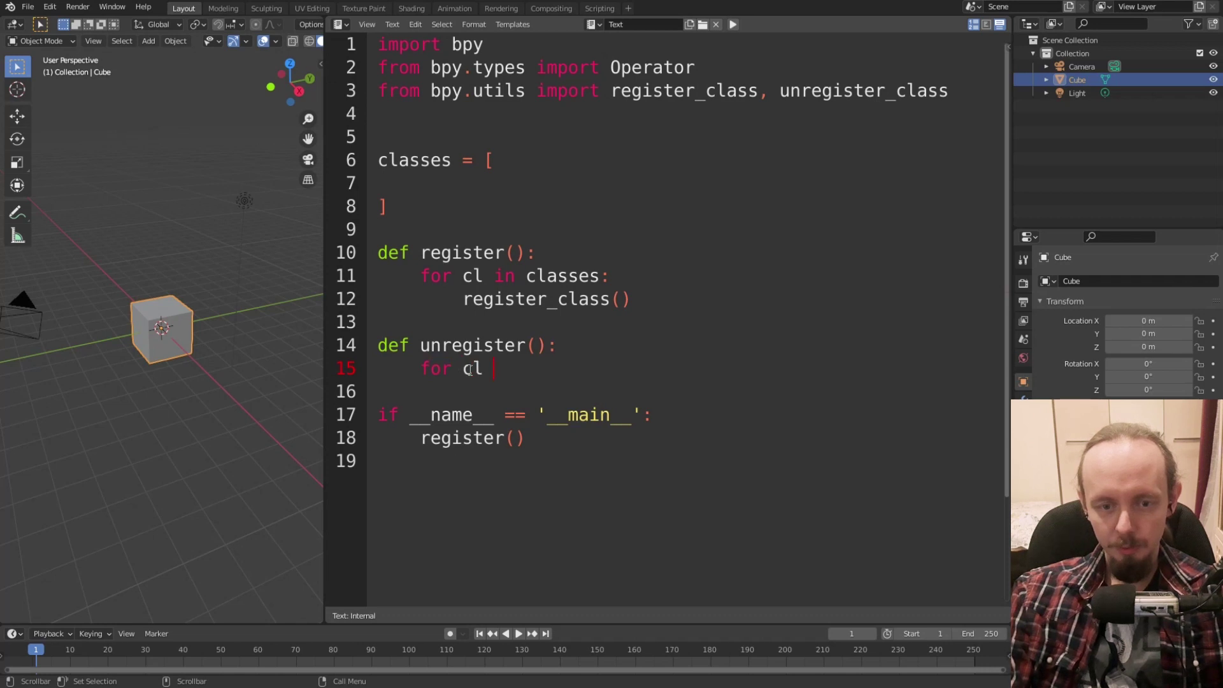
type("reve")
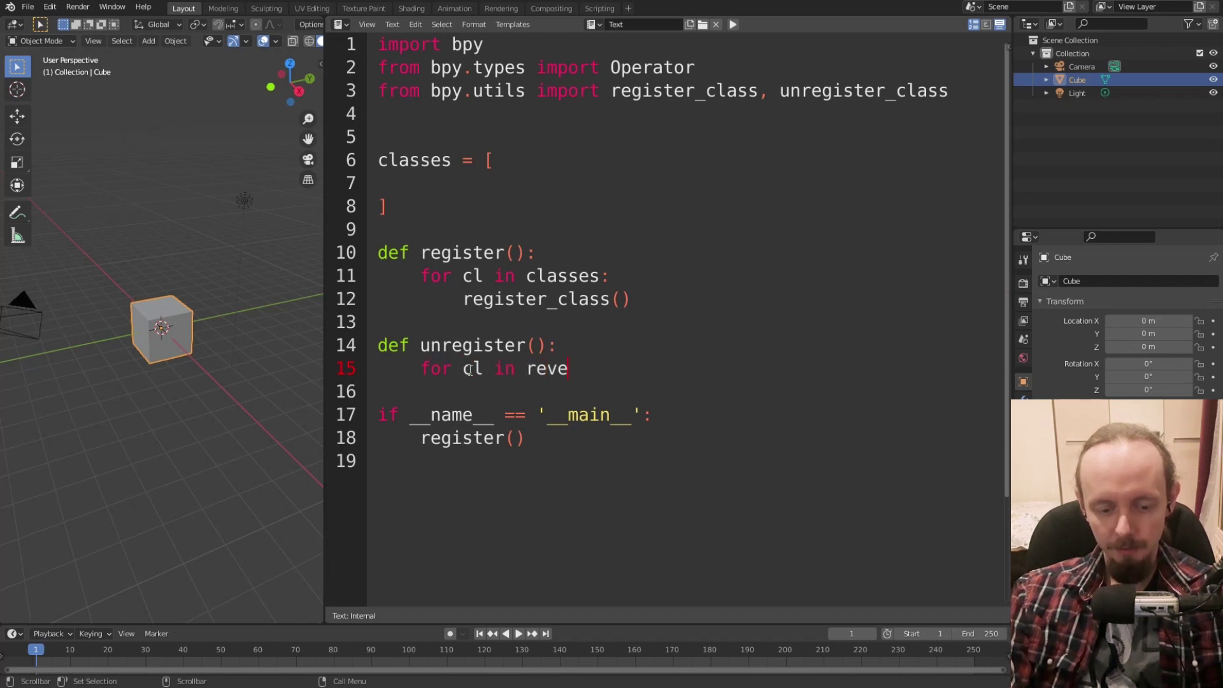
type("rsed(")
key("Left")
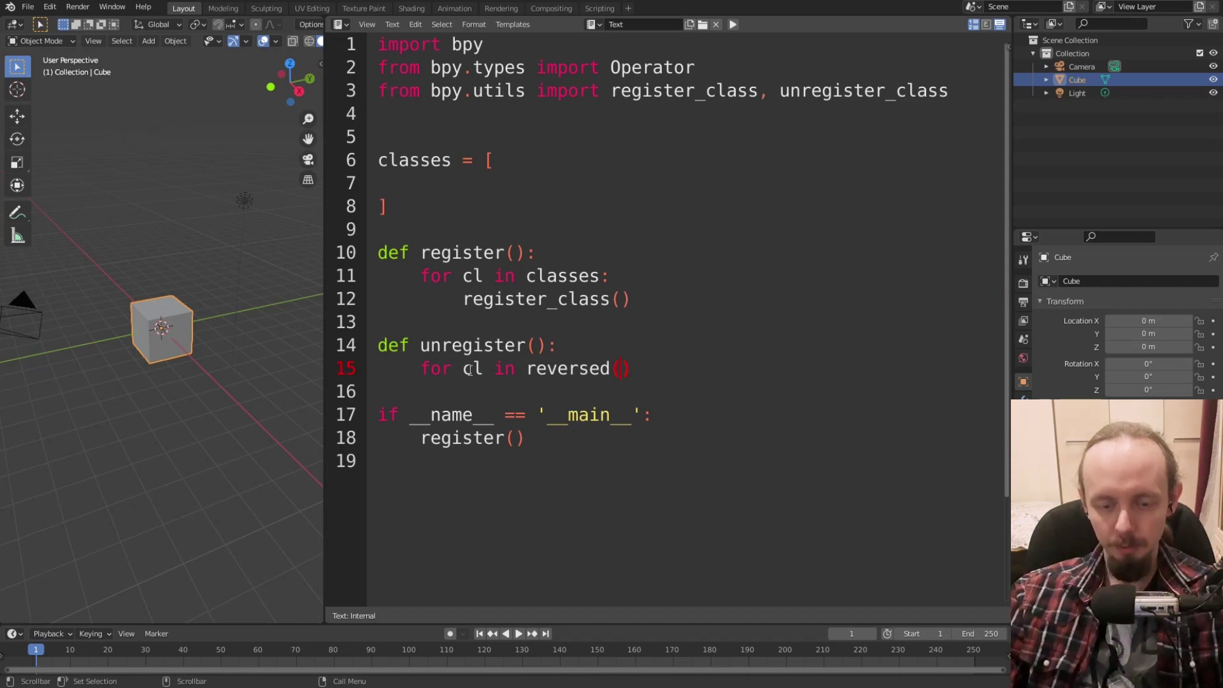
type("classes")
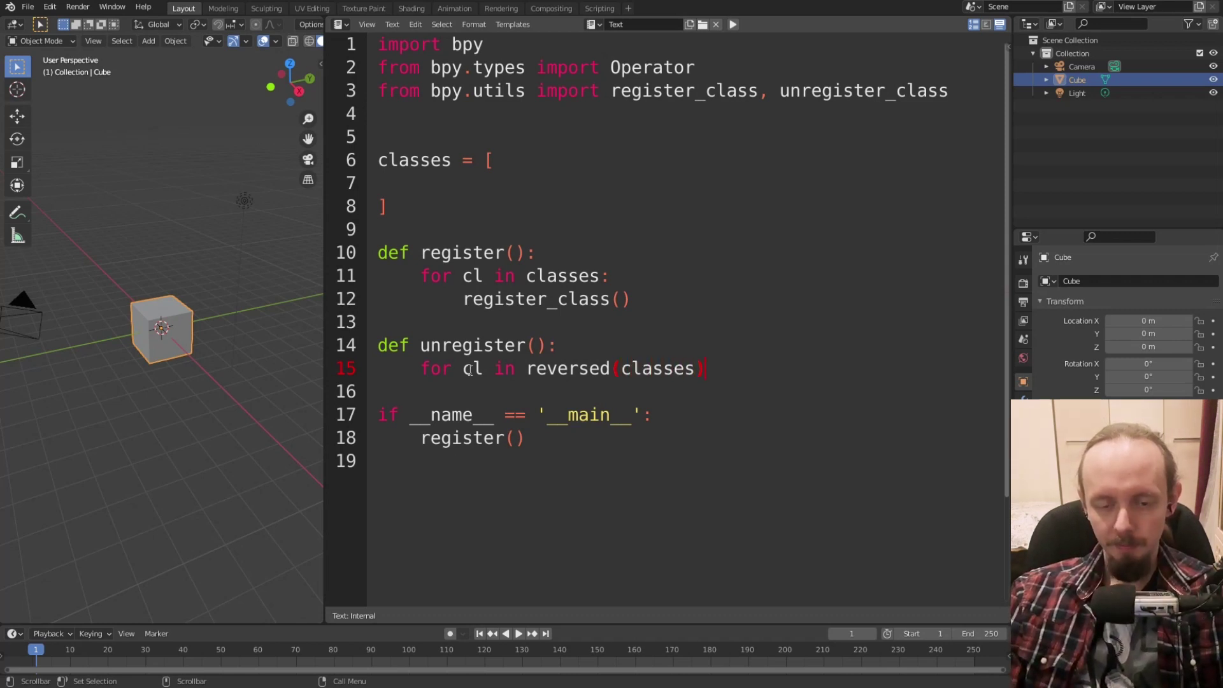
type(":")
key("Return")
type("unreg")
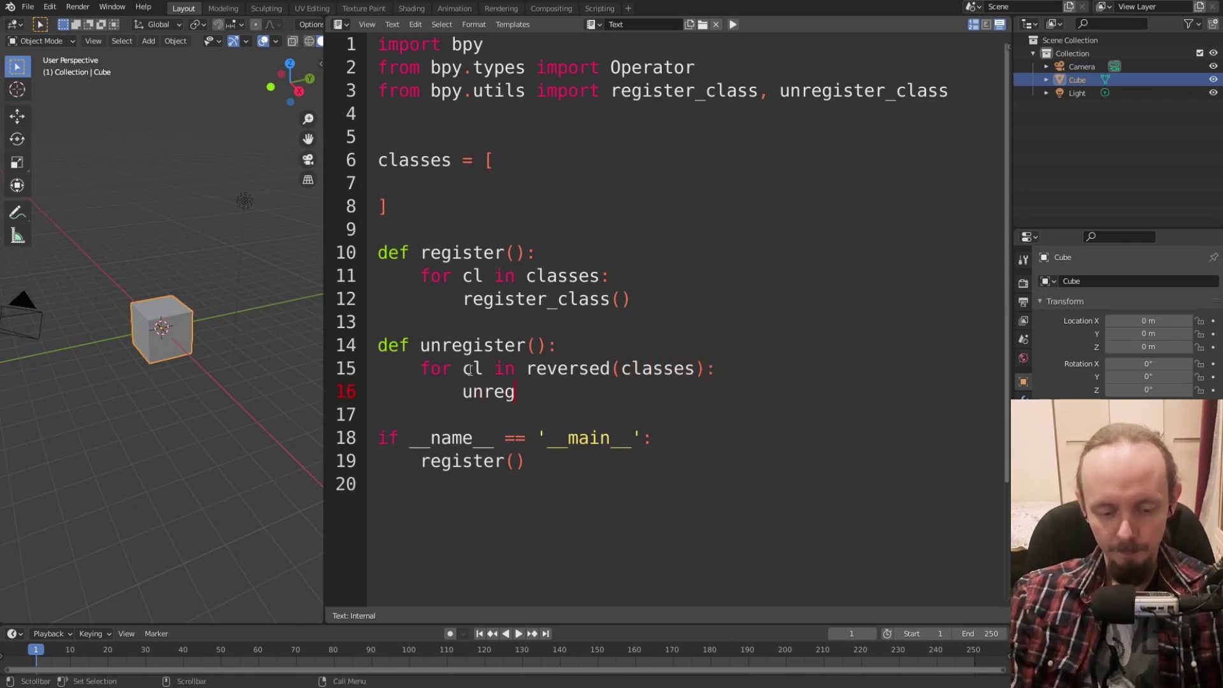
type("is")
type("iste")
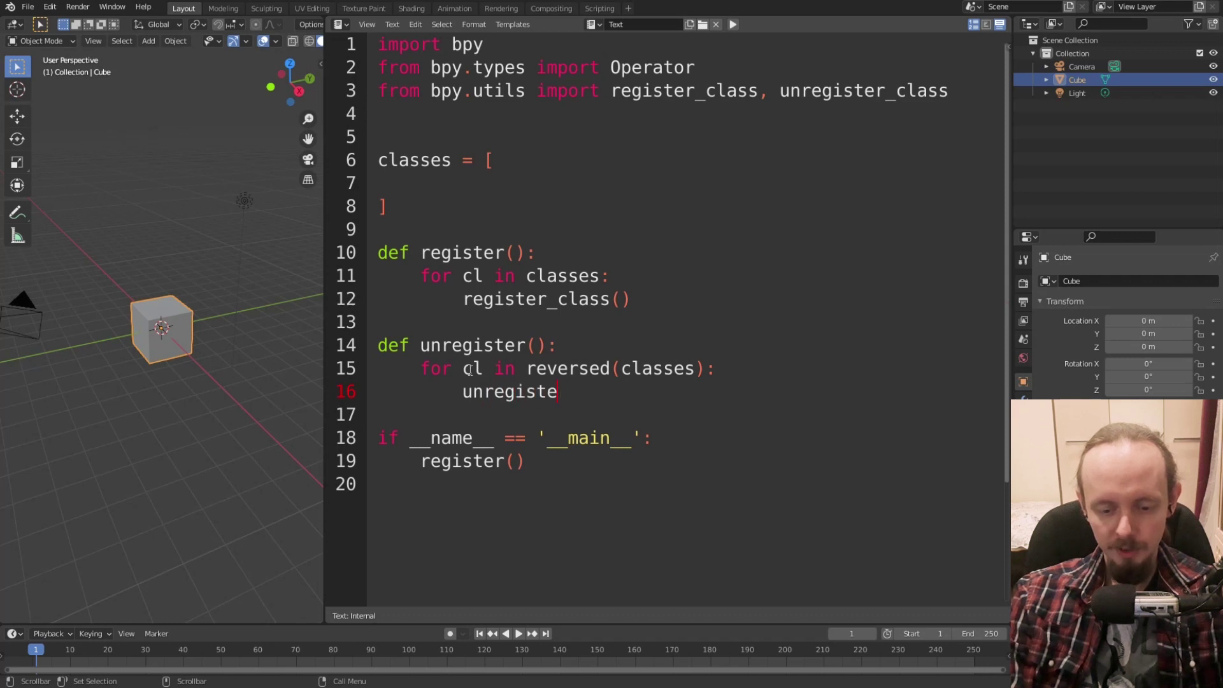
type("r_class")
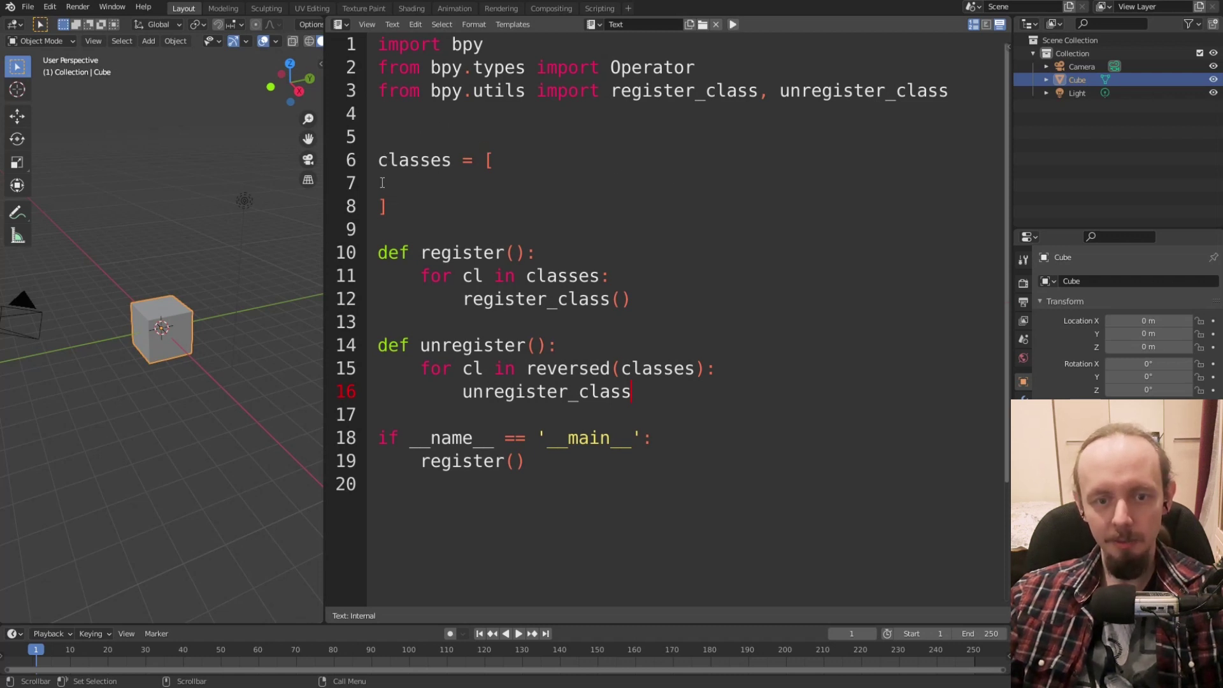
Declare class MyOperator(Operator): above the classes list.
left_click(372, 159)
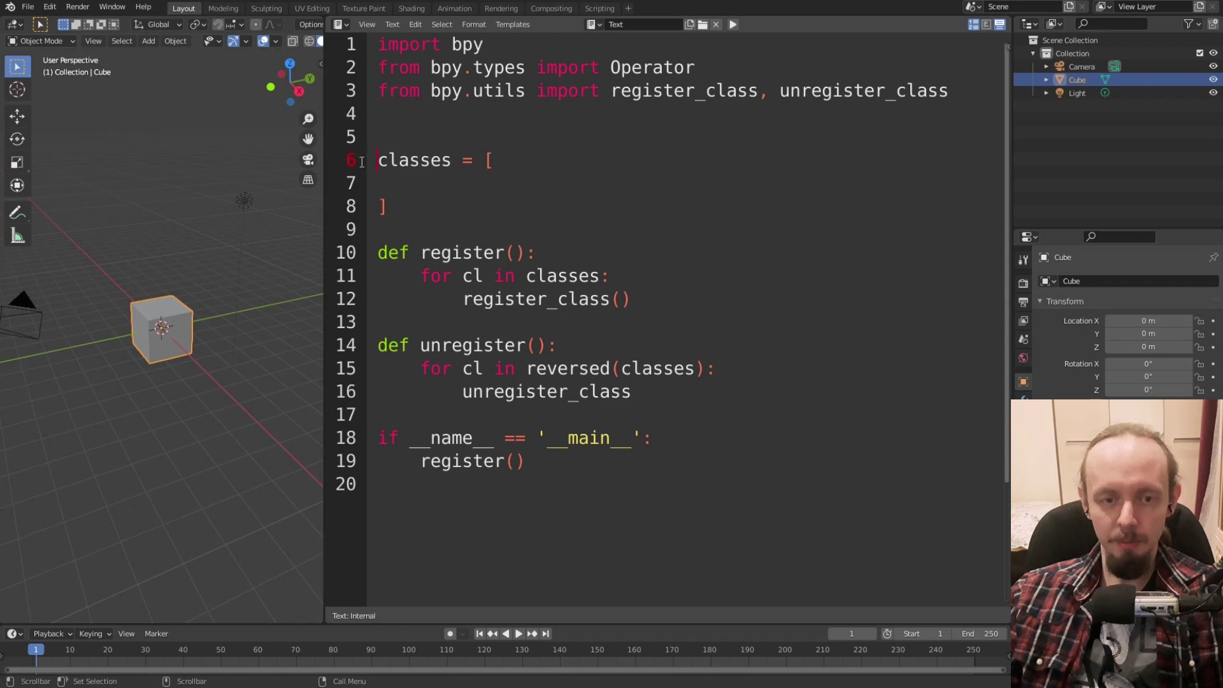
key("Up")
key("Return")
key("Up")
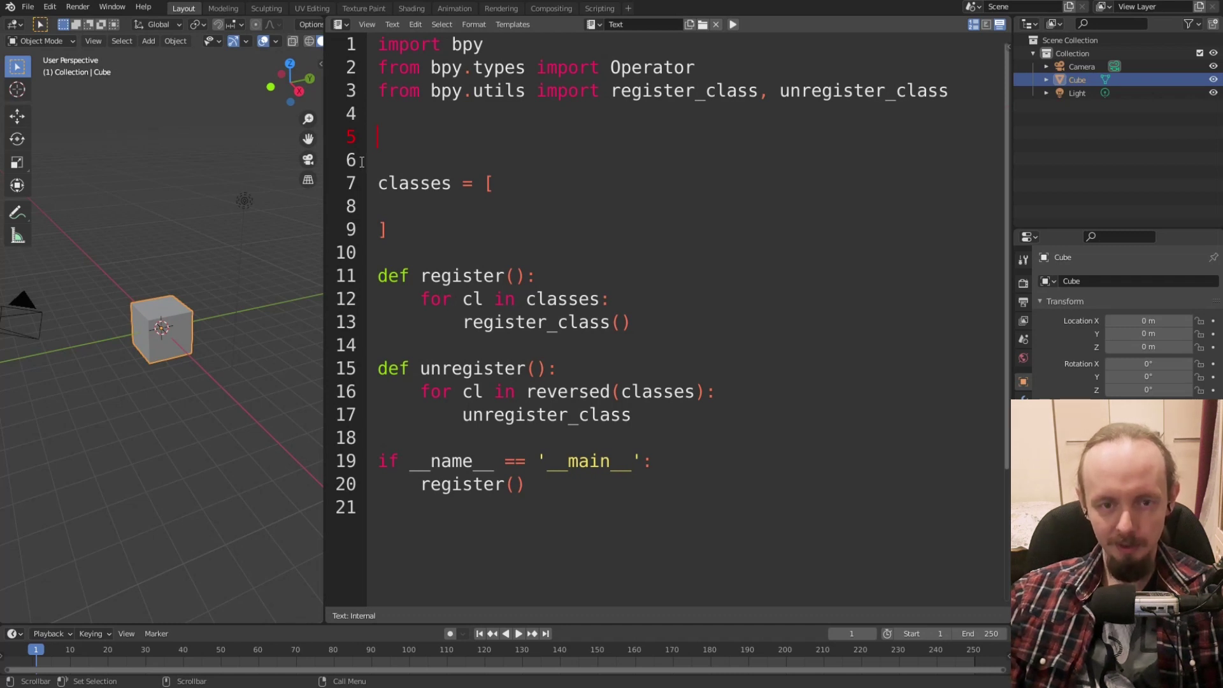
type("class ")
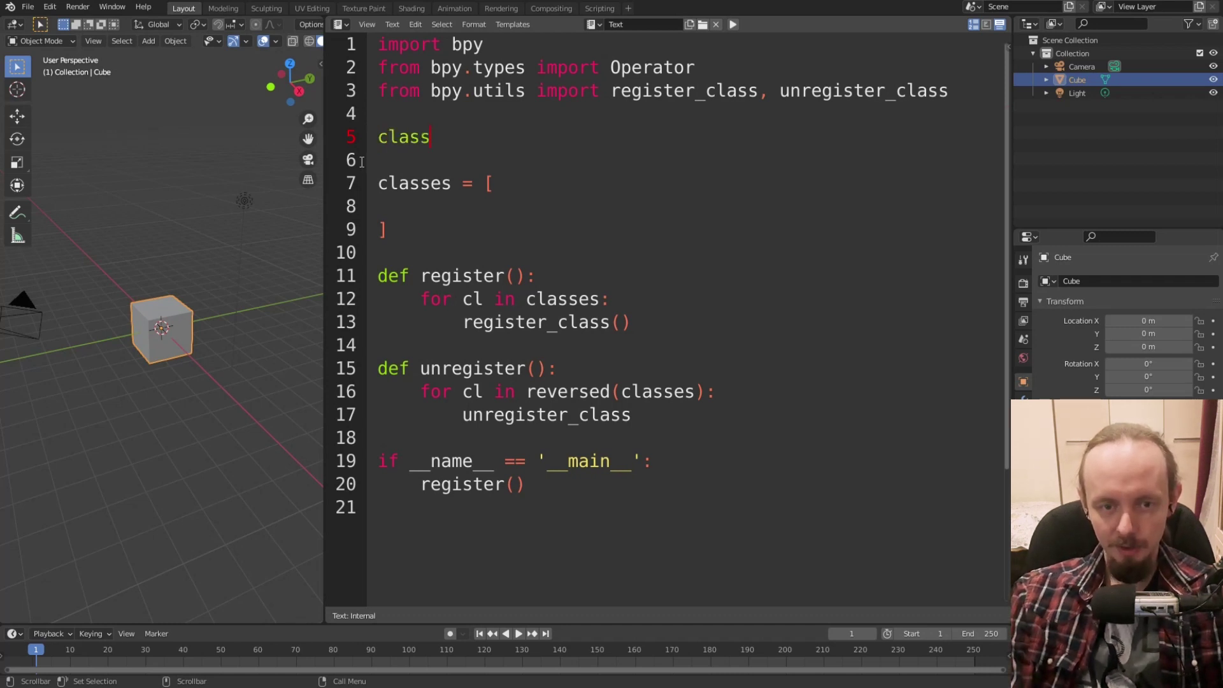
type("My")
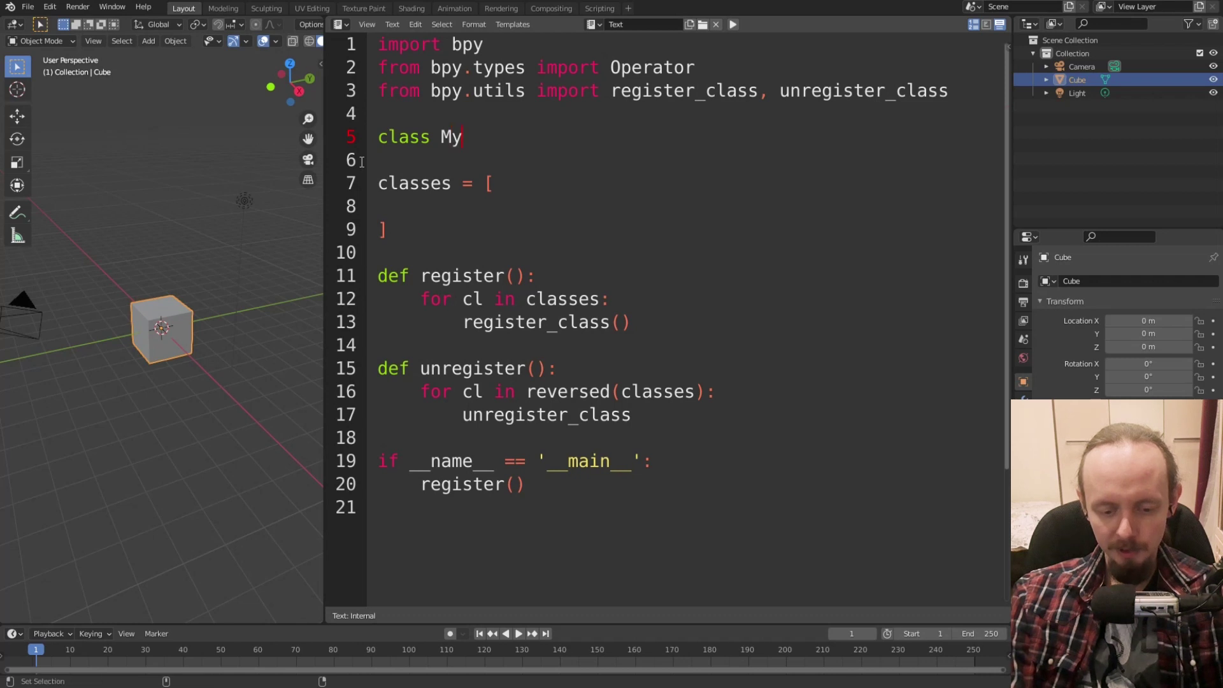
type("Operator(")
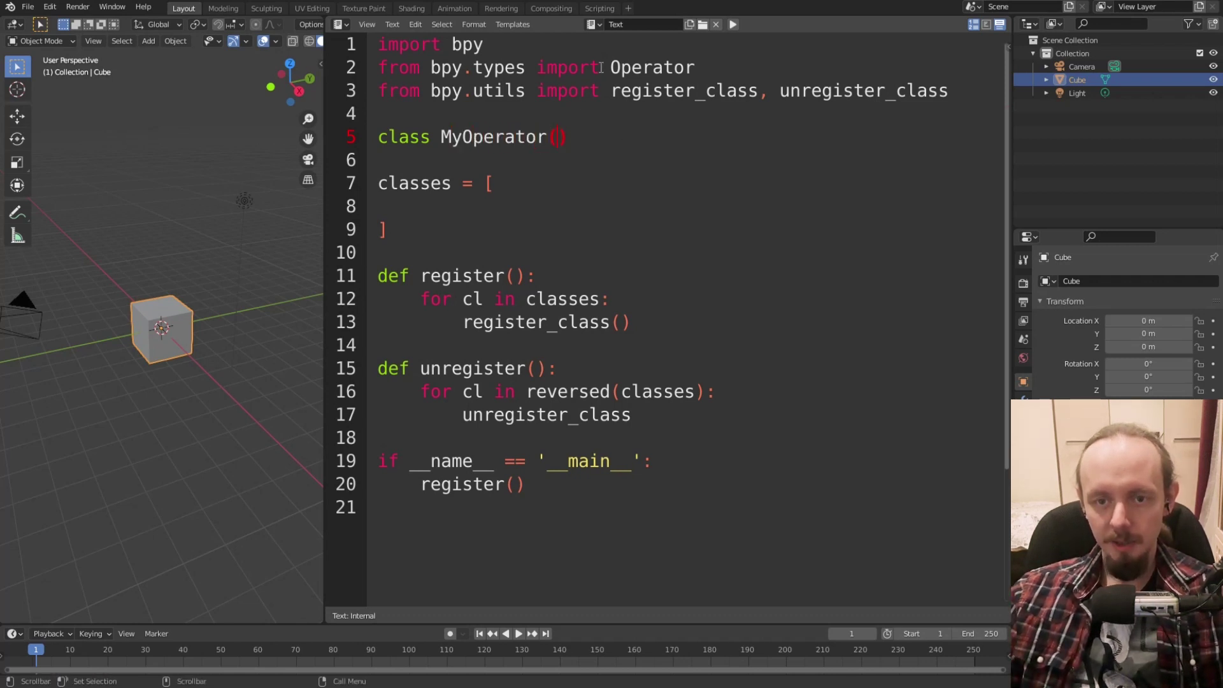
left_click_drag(611, 67, 696, 69)
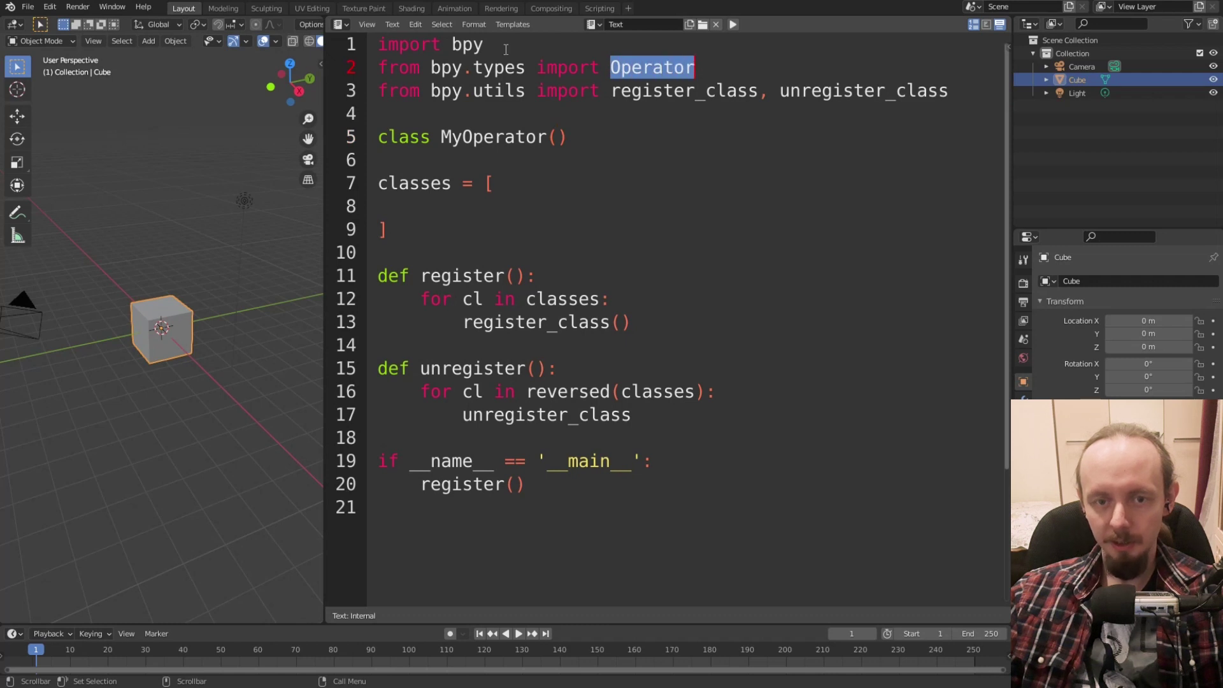
key("ctrl+c")
left_click(559, 137)
key("ctrl+v")
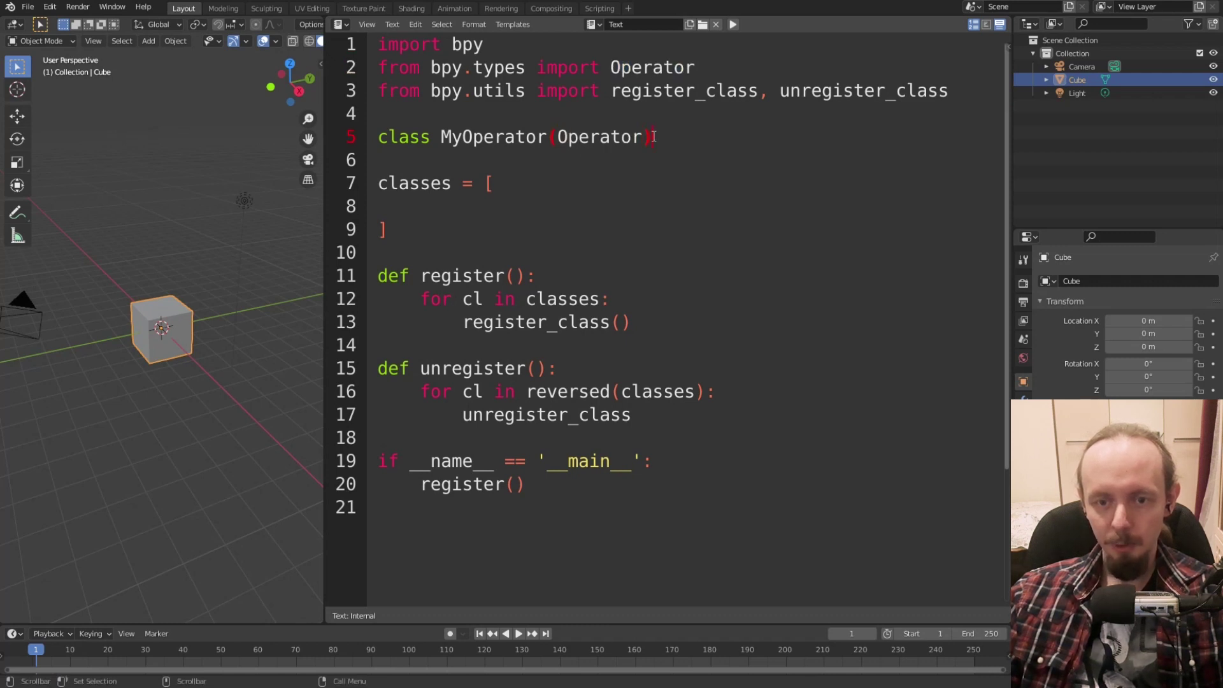
left_click(653, 137)
type(":")
key("Return")
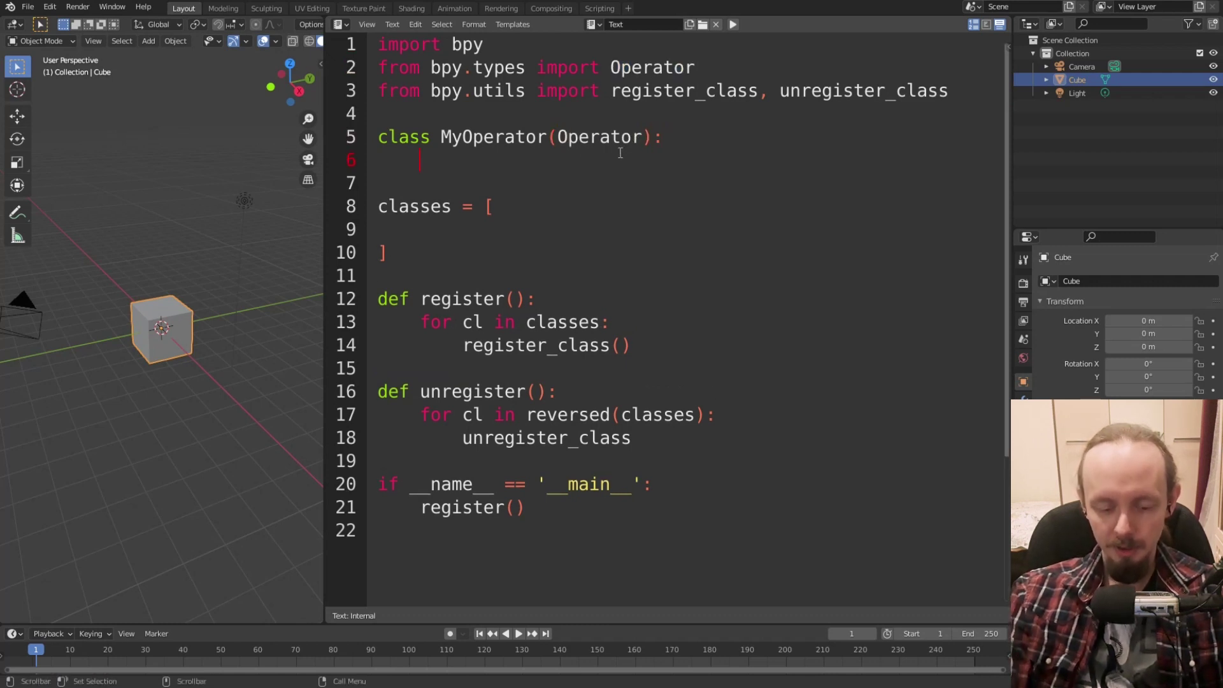
Give MyOperator bl_idname = 'myop.exe' and bl_label = 'My Operator'.
type("bl")
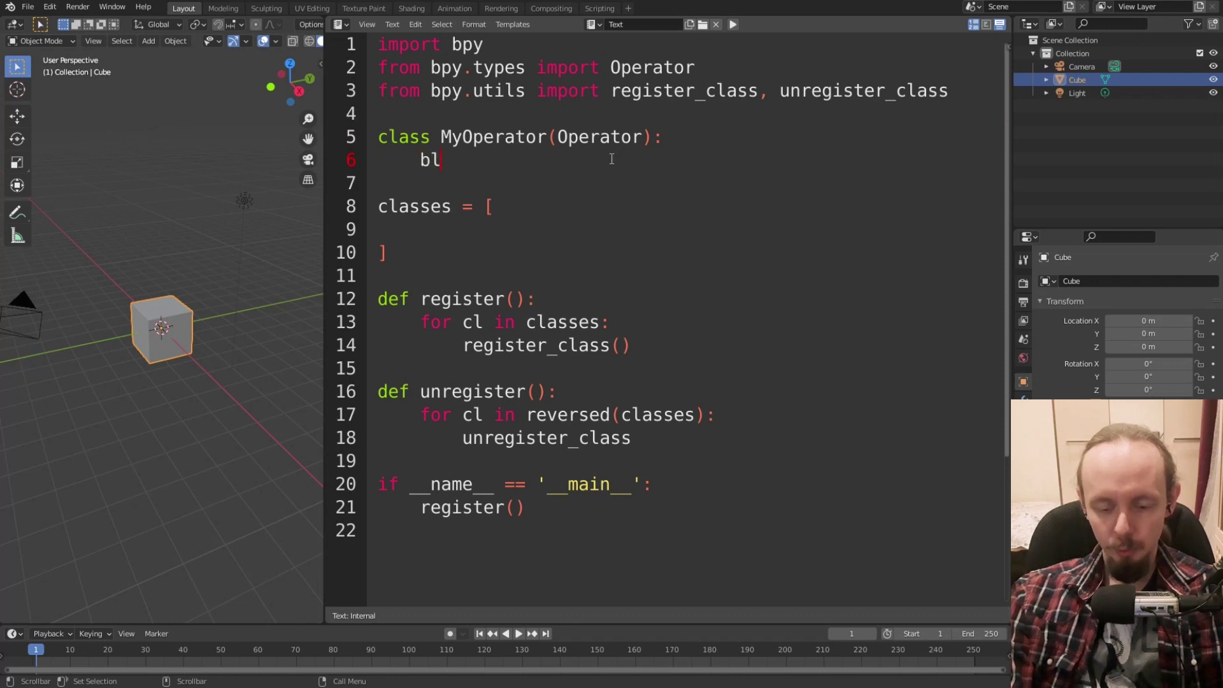
type("_idname =")
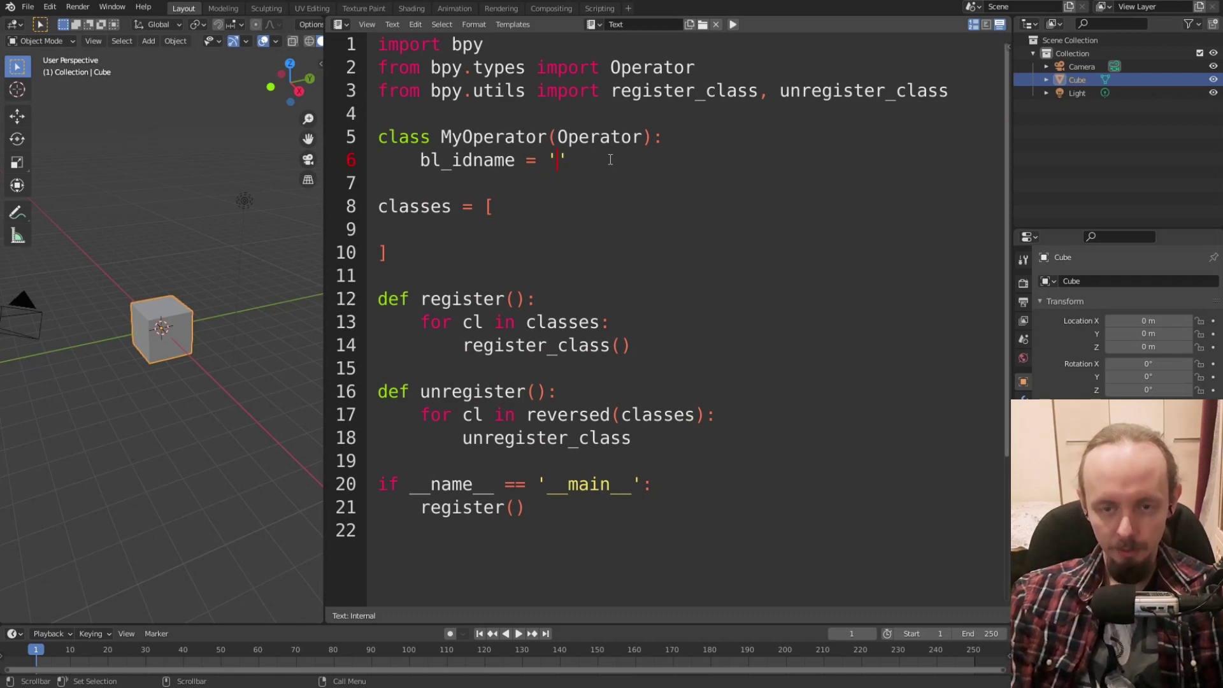
type("mop")
key("BackSpace")
key("BackSpace")
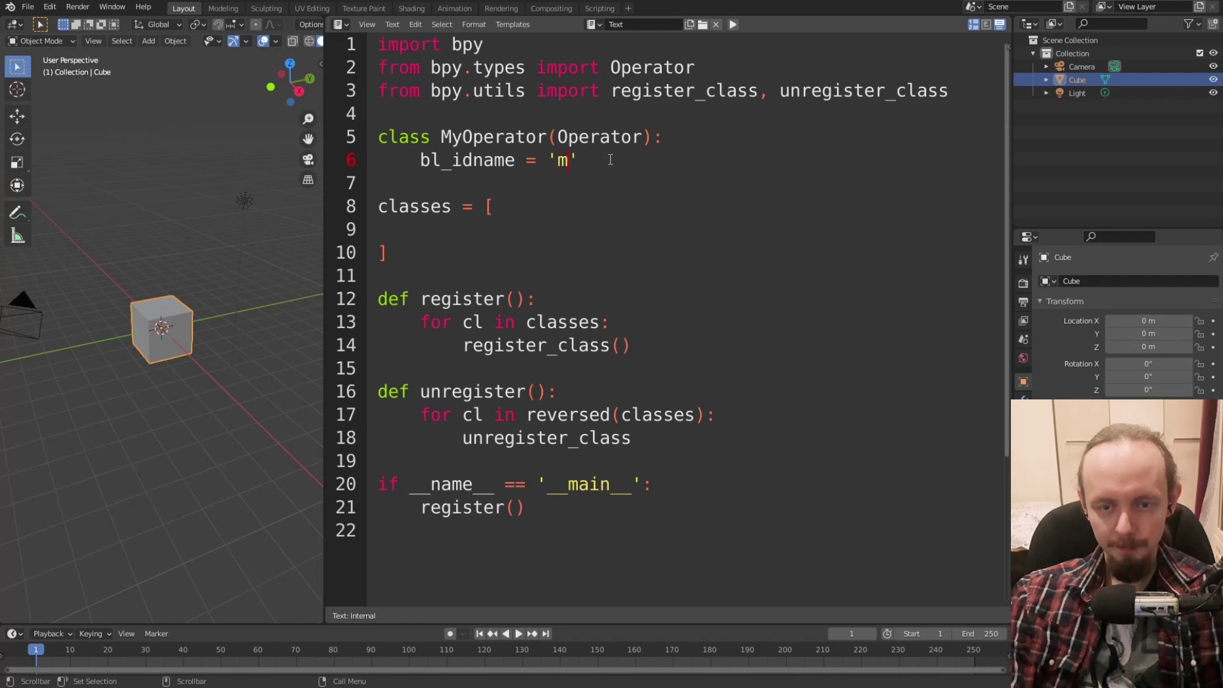
type("exe")
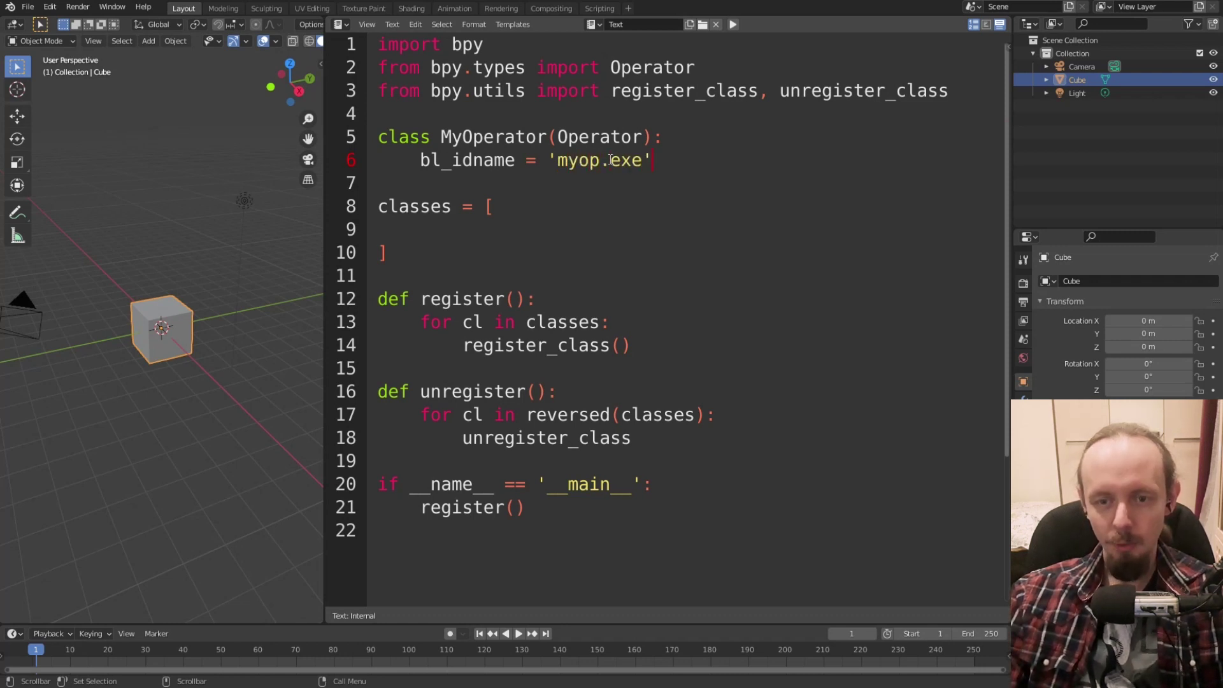
key("Return")
type("bl_l")
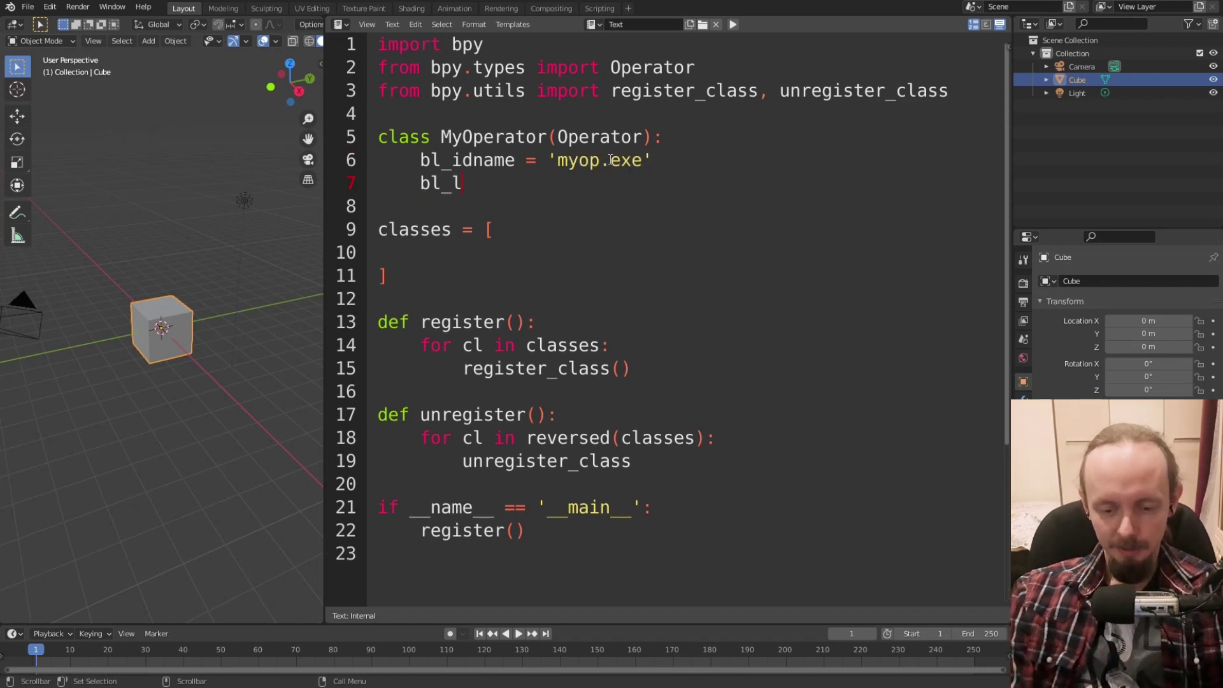
type("abel = '")
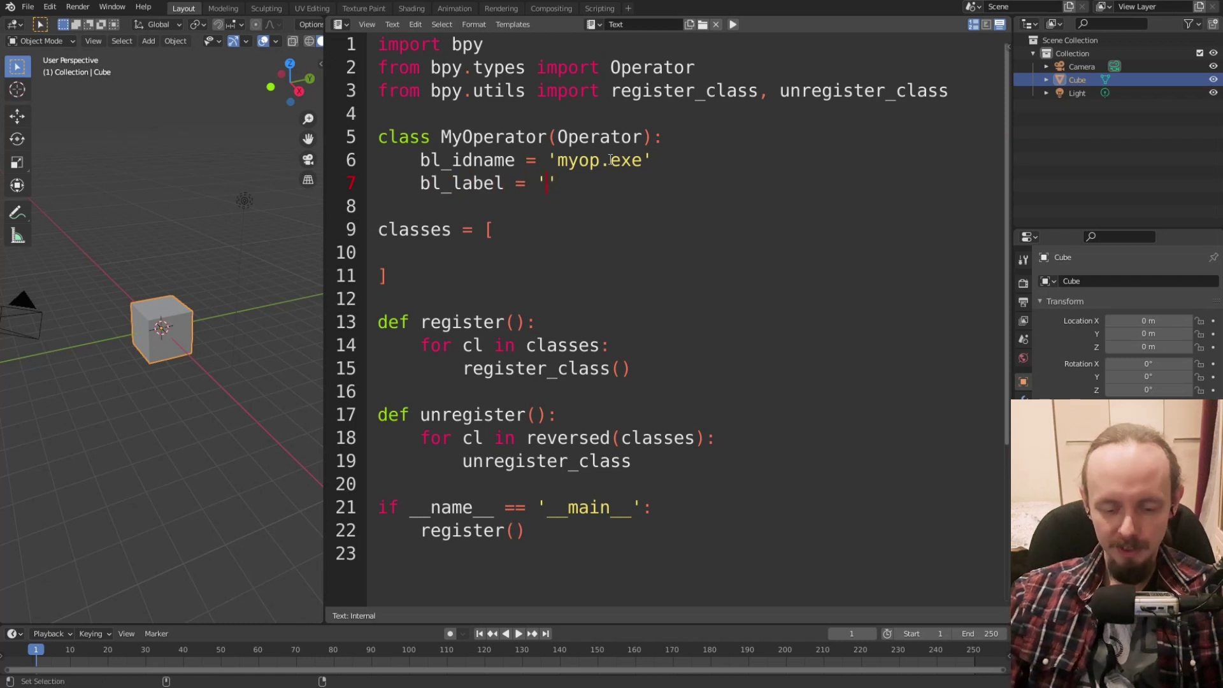
type("My Operator")
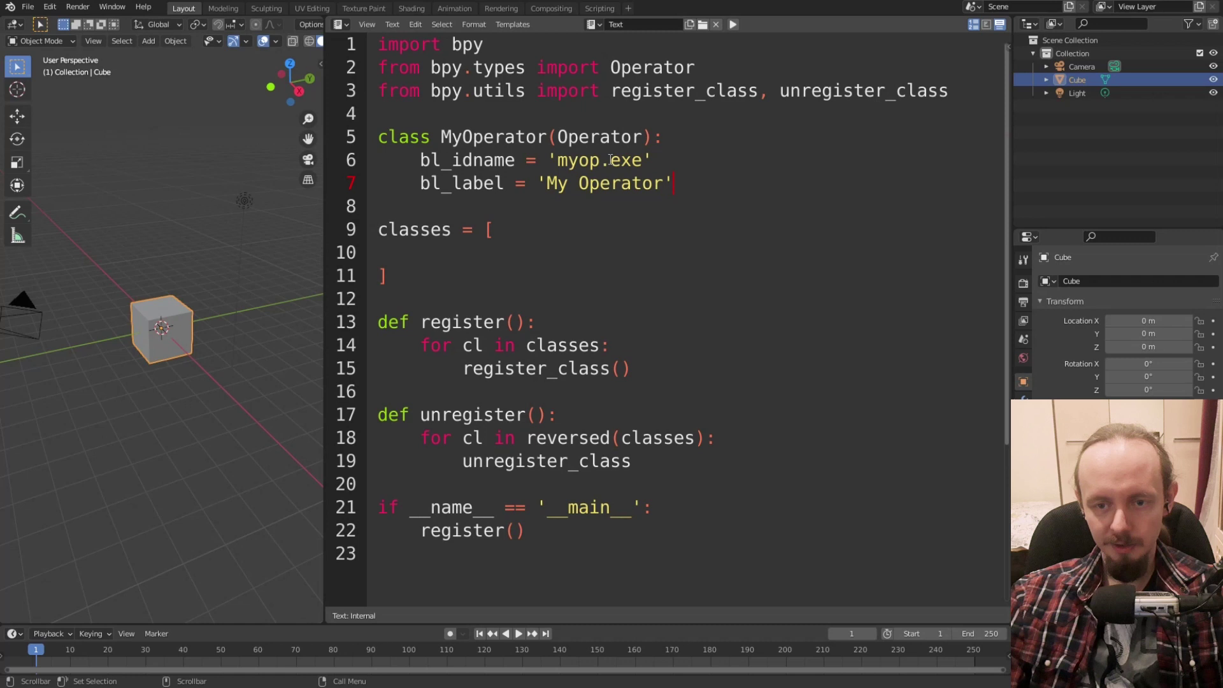
Add def execute(self, context): below bl_label with an empty indented body line.
key("Return")
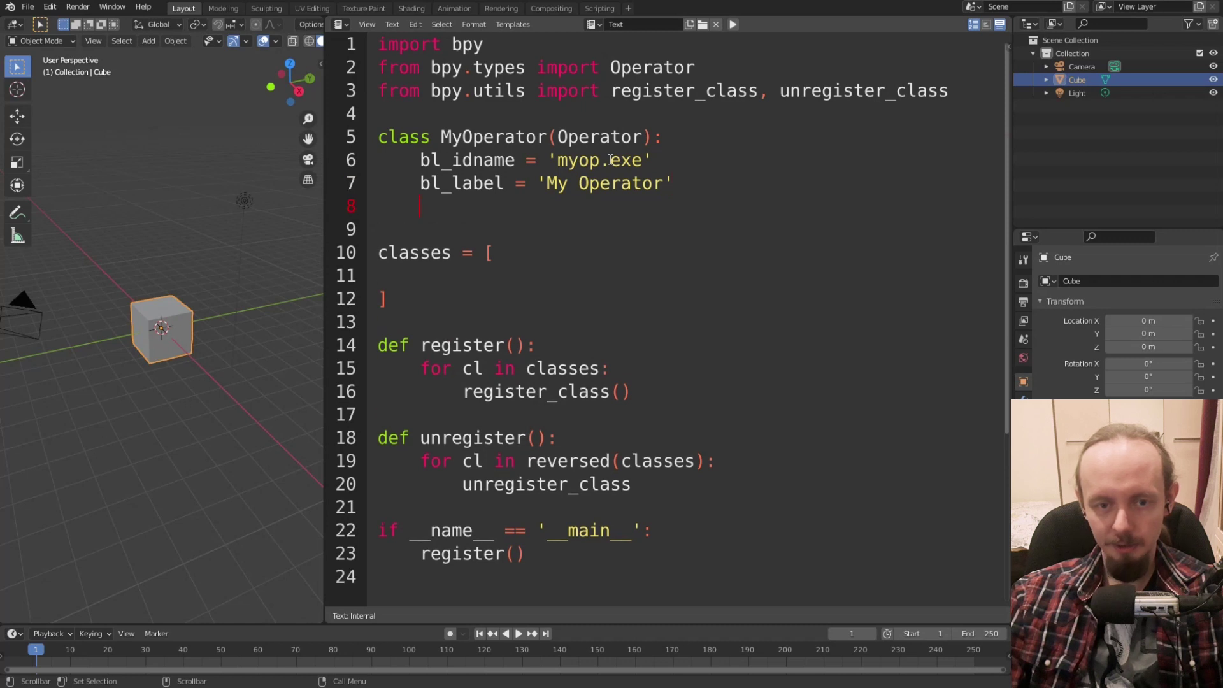
key("Return")
type("def ")
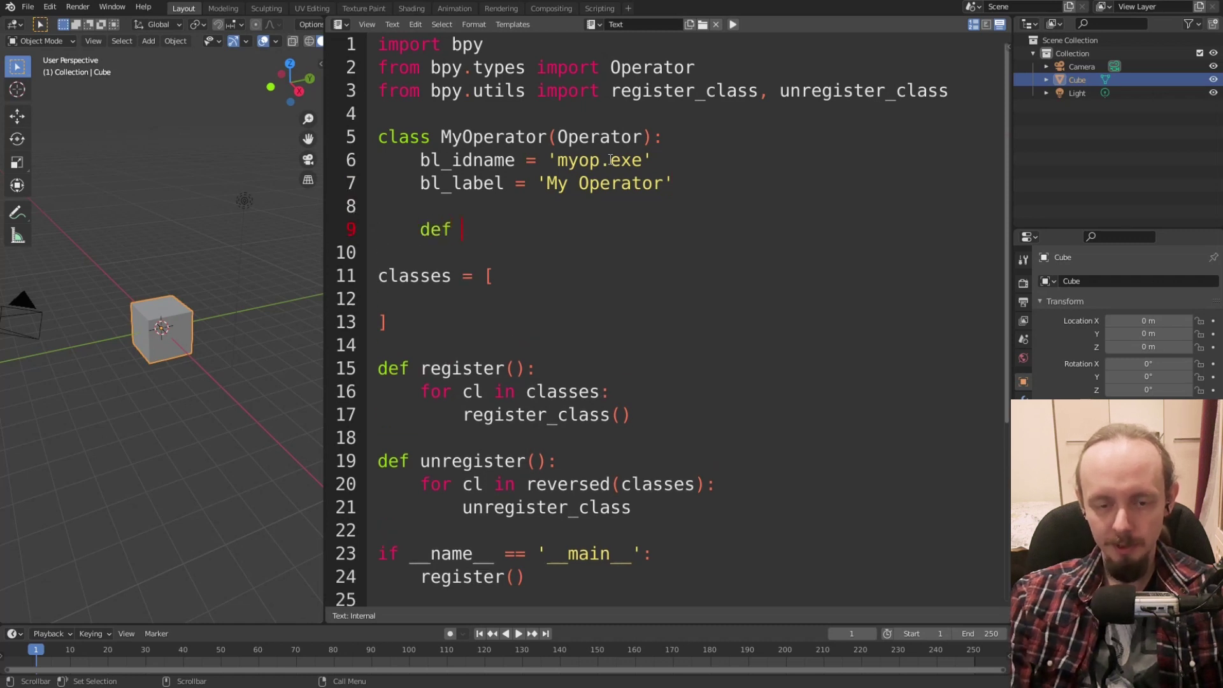
type("execute")
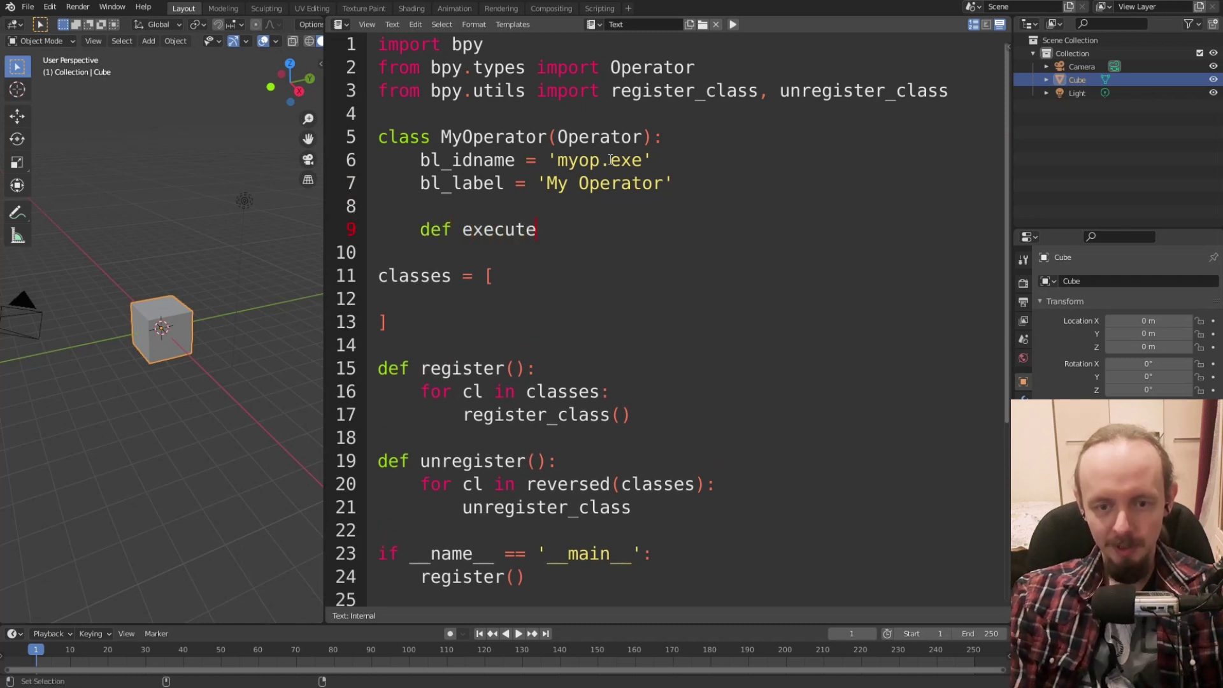
type("(sefl, ")
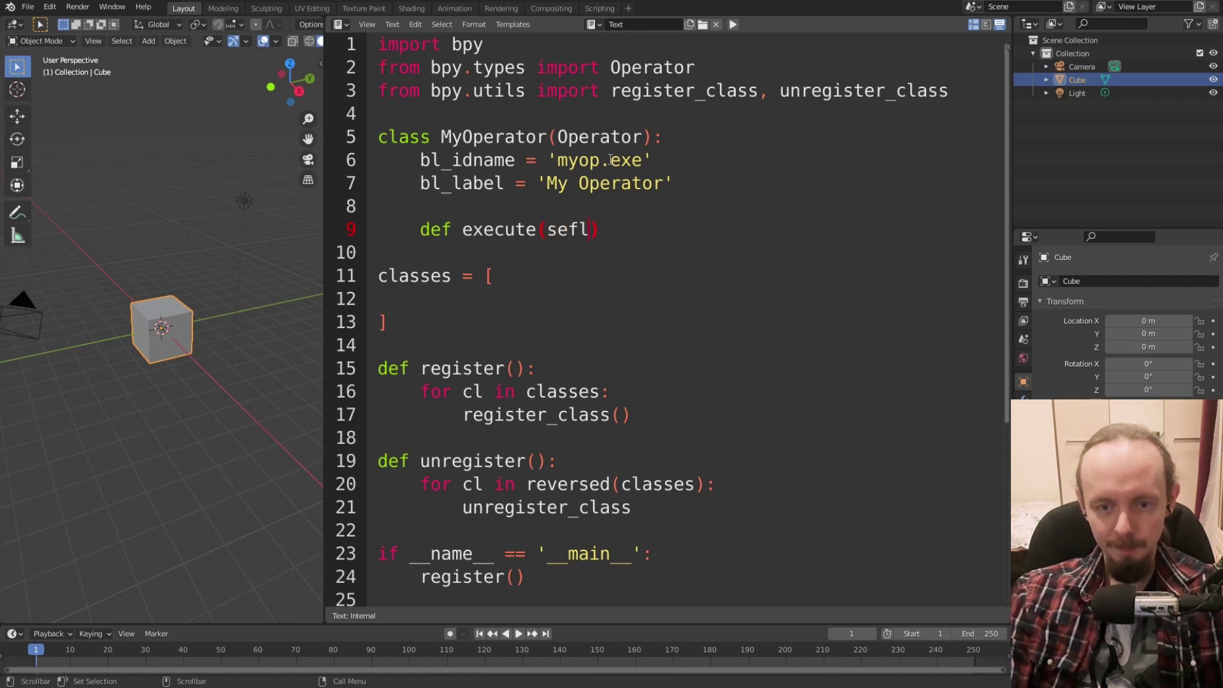
type("lf,")
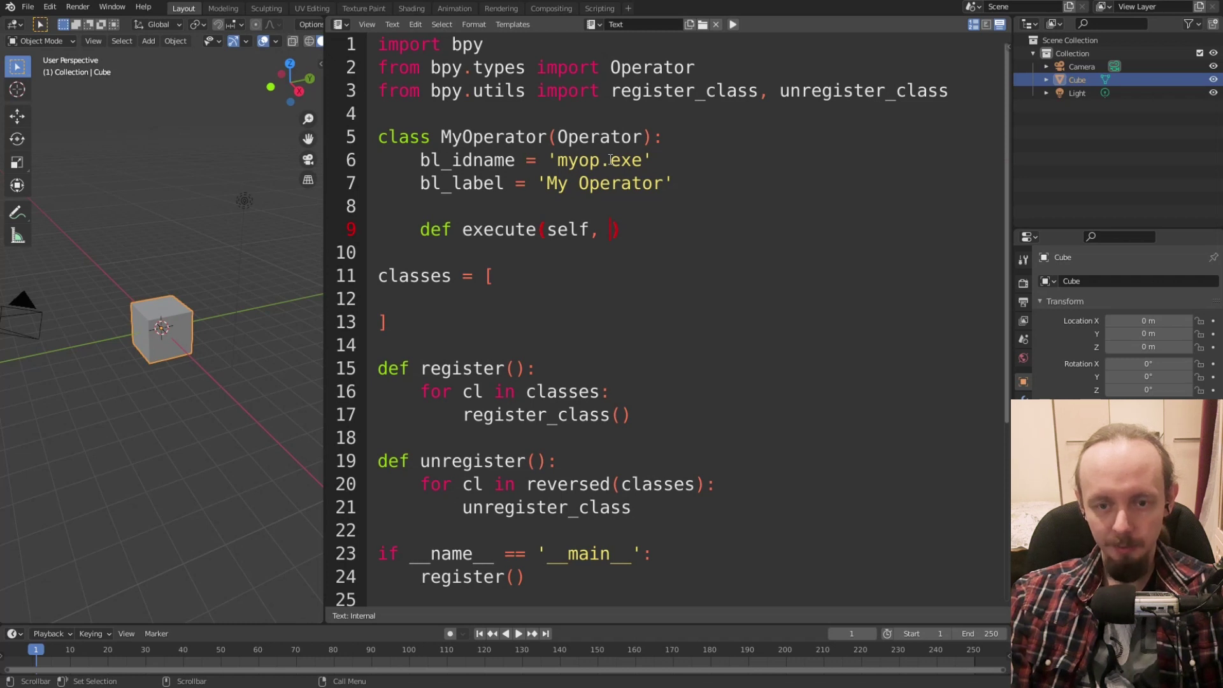
type("conte")
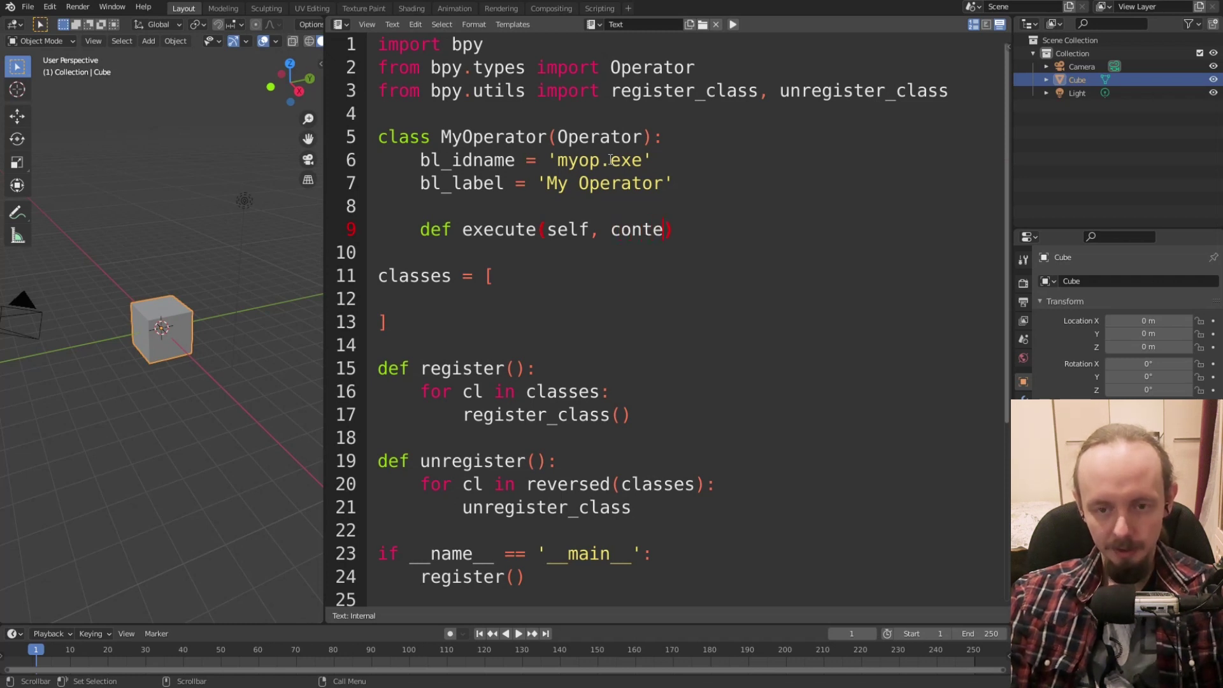
type("xt):")
key("Return")
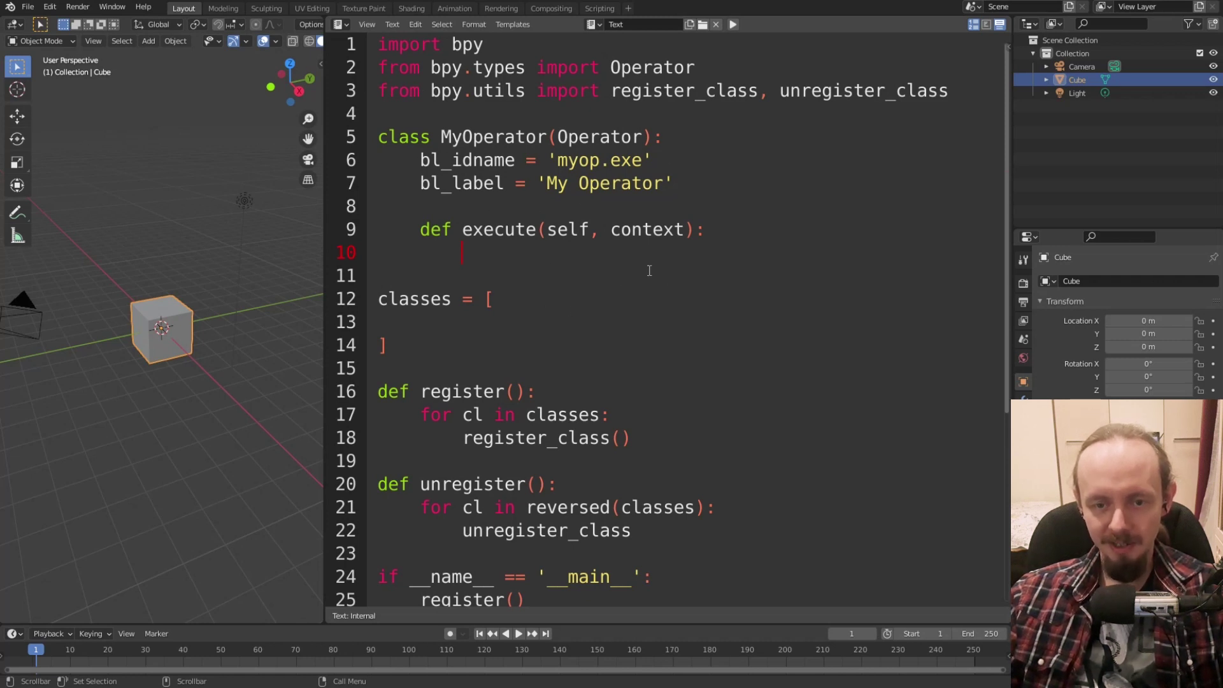
left_click_drag(548, 231, 588, 231)
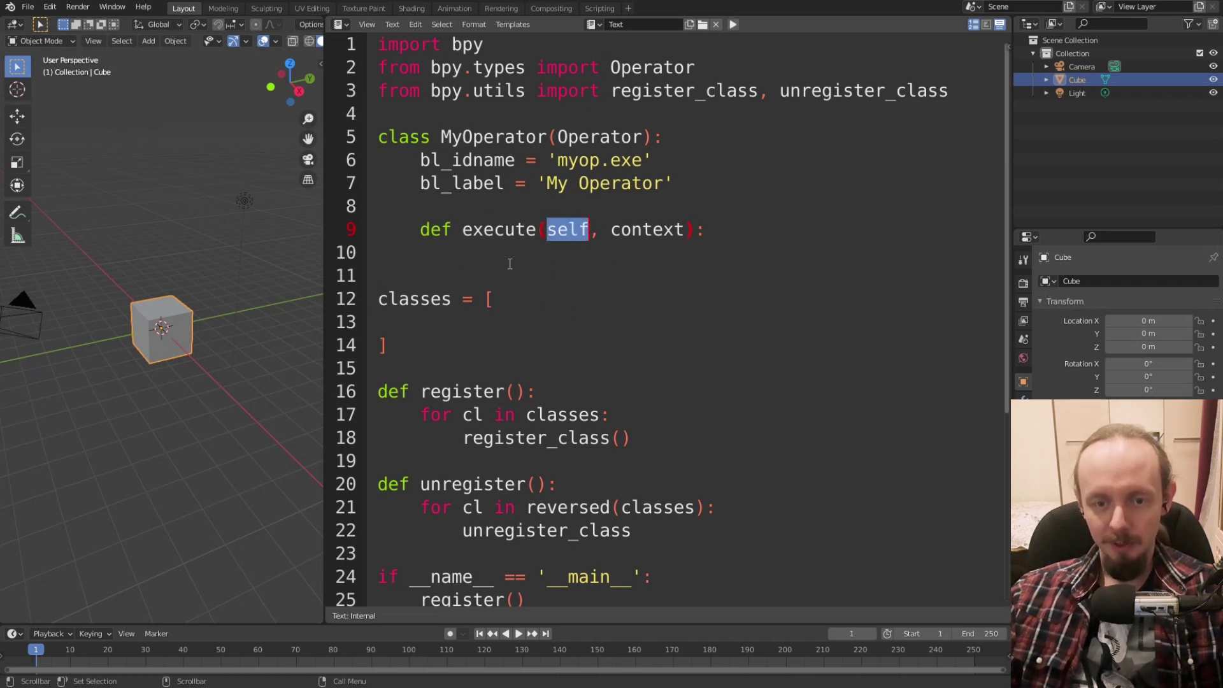
key("ctrl+z")
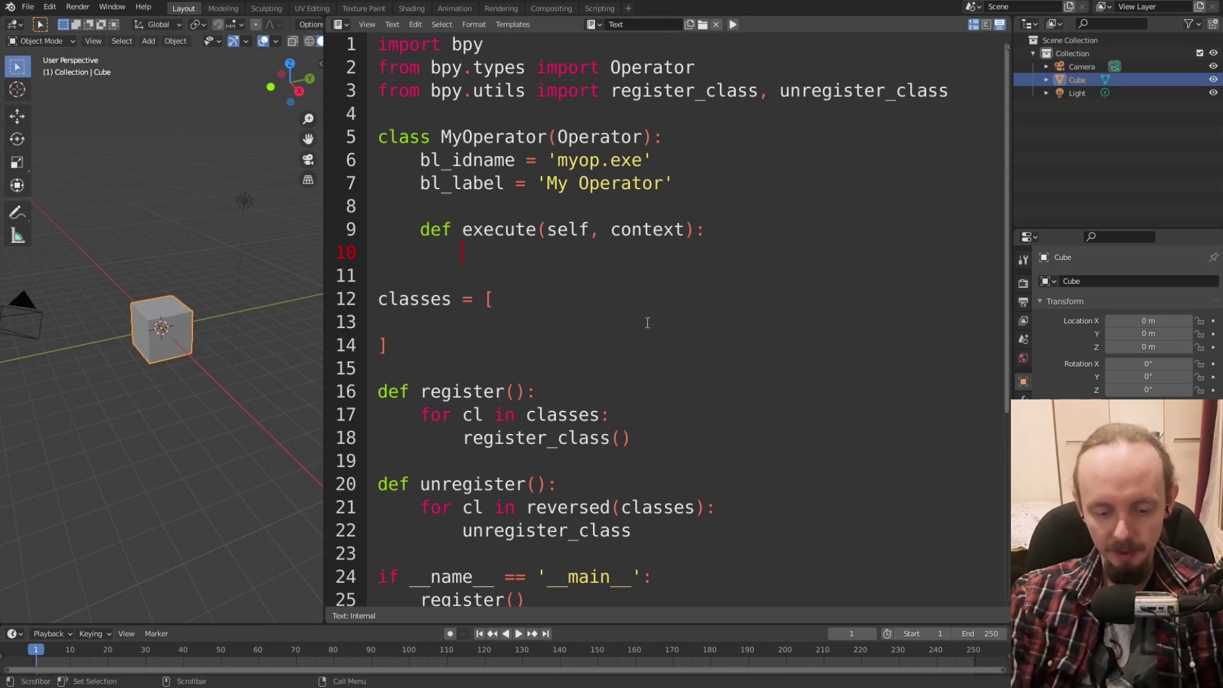
Make execute print('EXECUTED!') and then return {'FINISHED'}.
type("reu")
key("BackSpace")
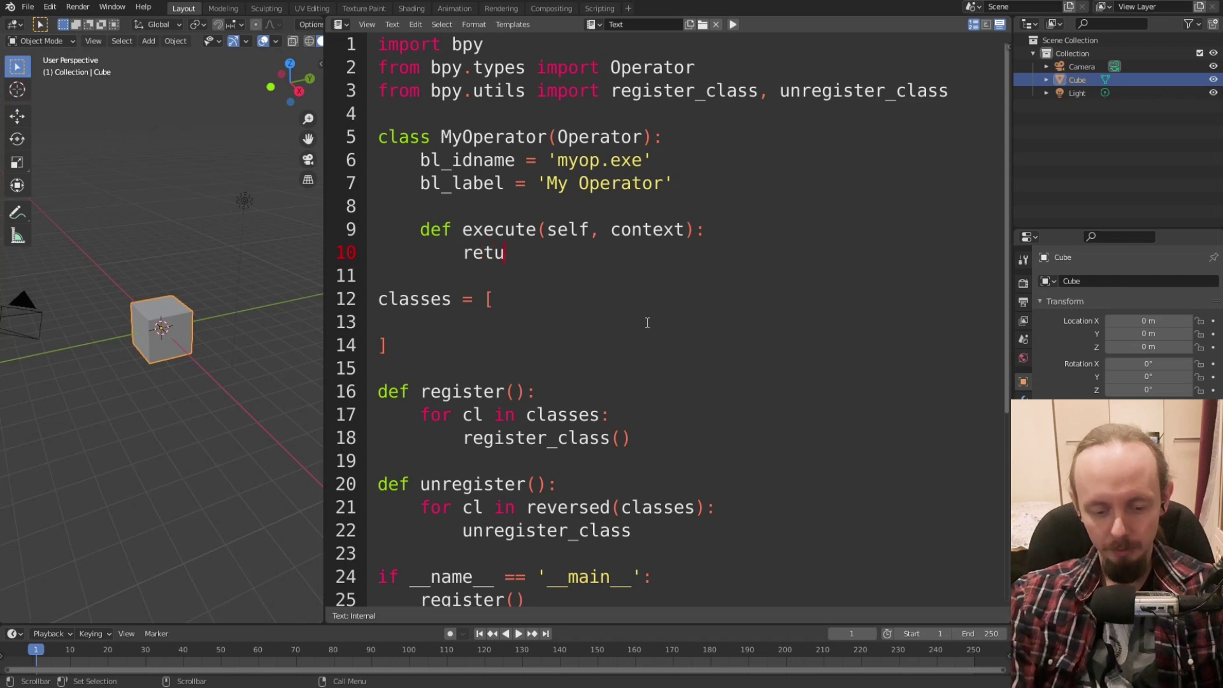
type("rn ")
type("{'")
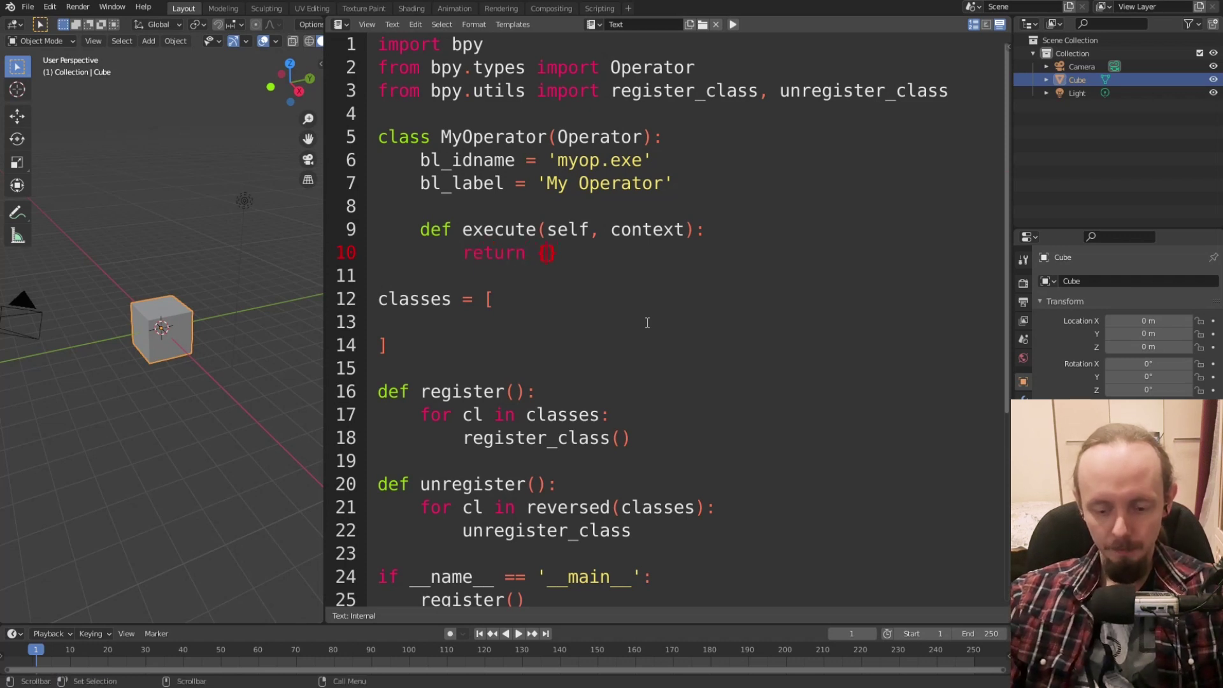
type("FINIS")
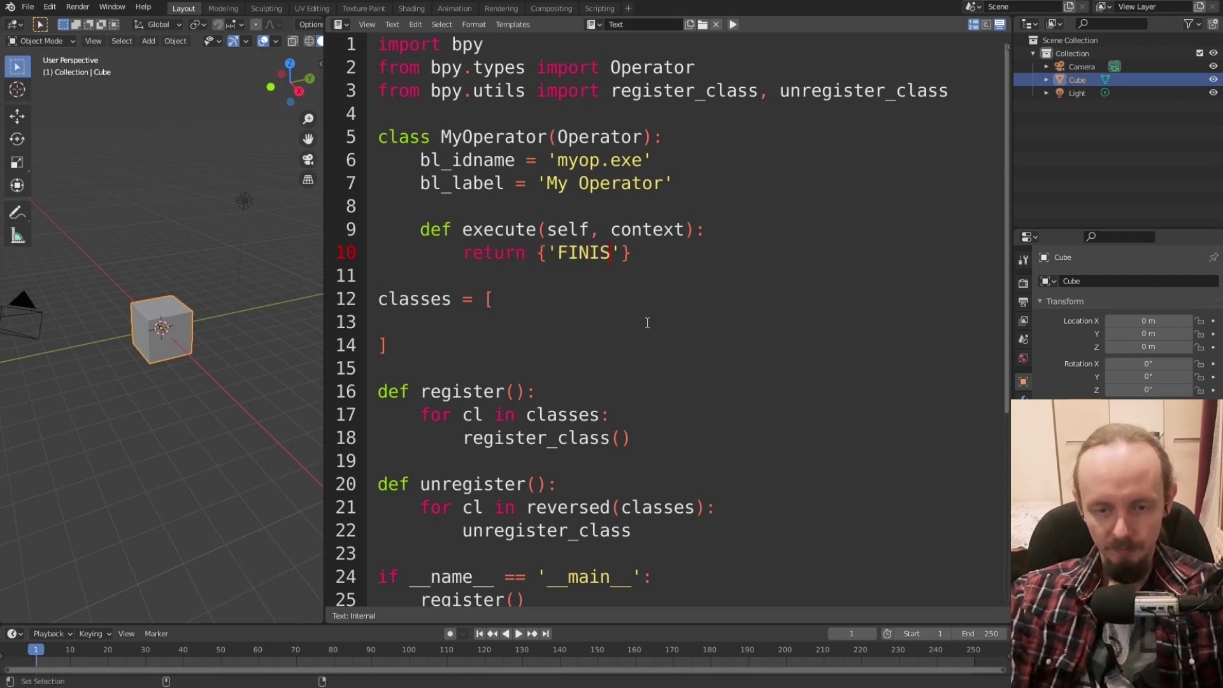
type("HED")
key("Down")
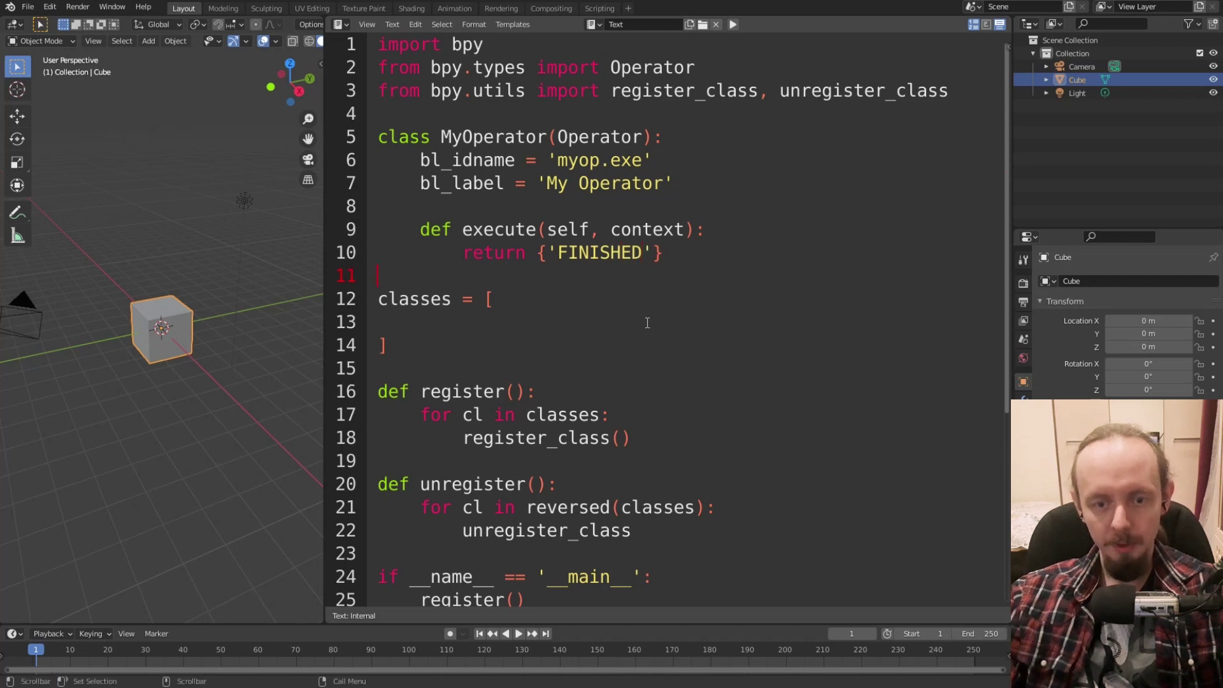
key("Left")
key("Up")
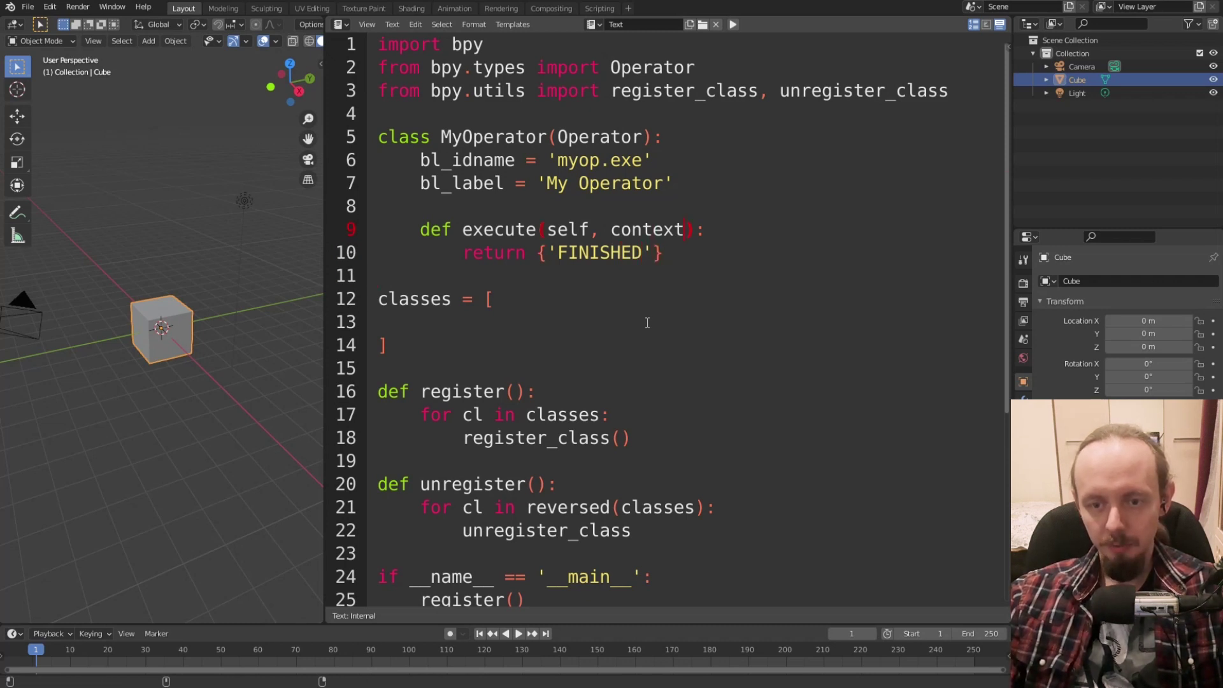
key("End")
key("Return")
type("prin")
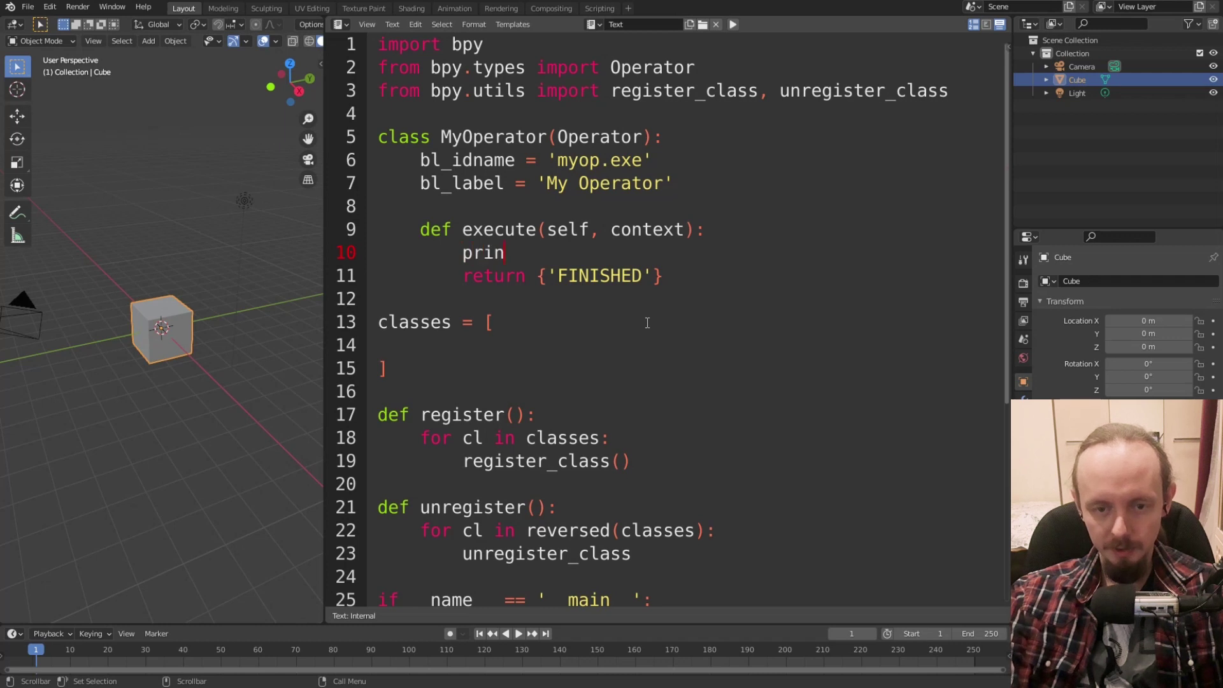
type("t('")
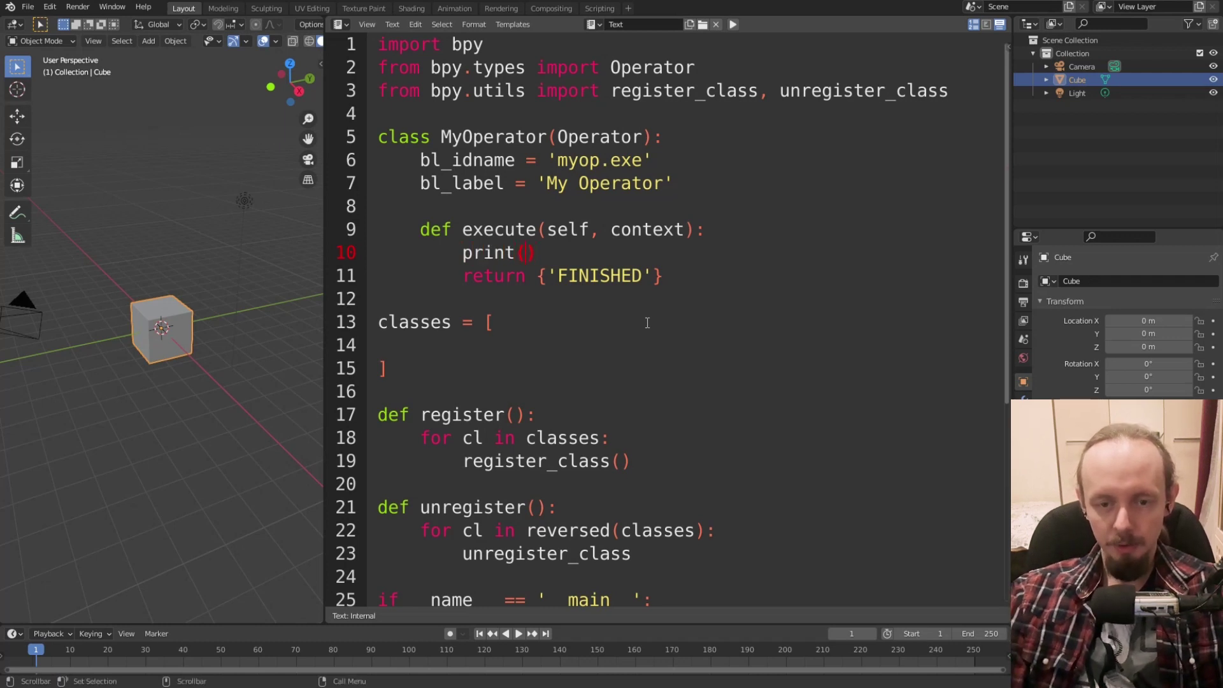
type("E")
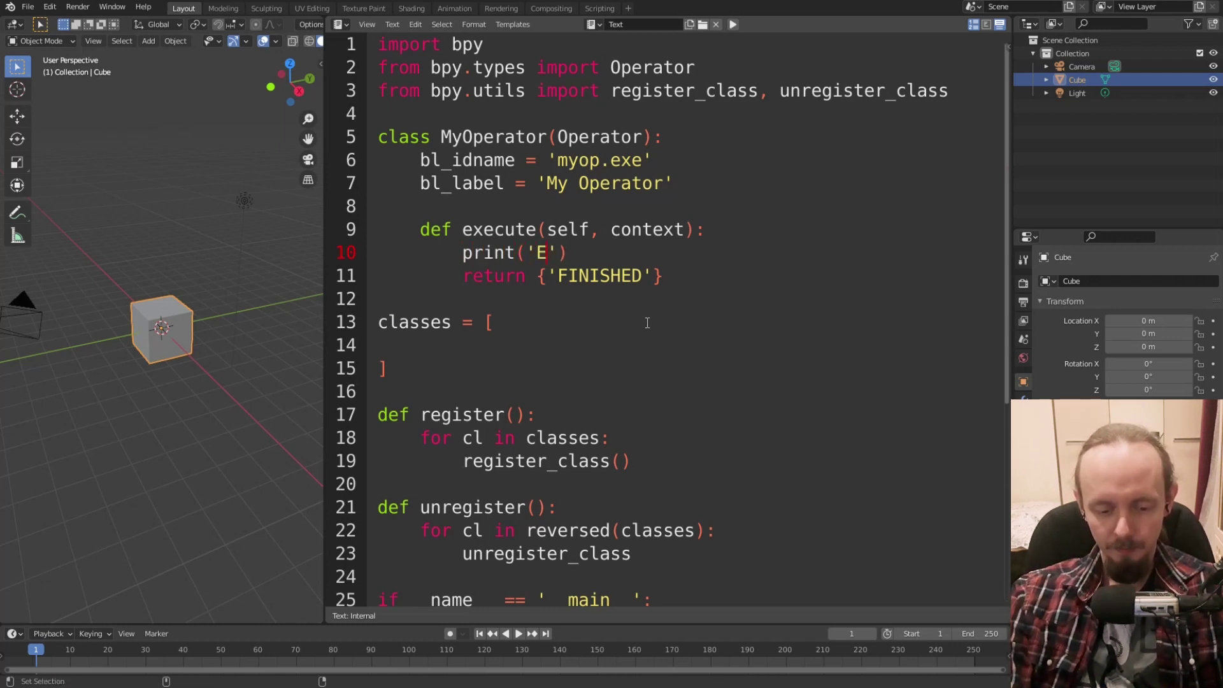
type("XECUTED")
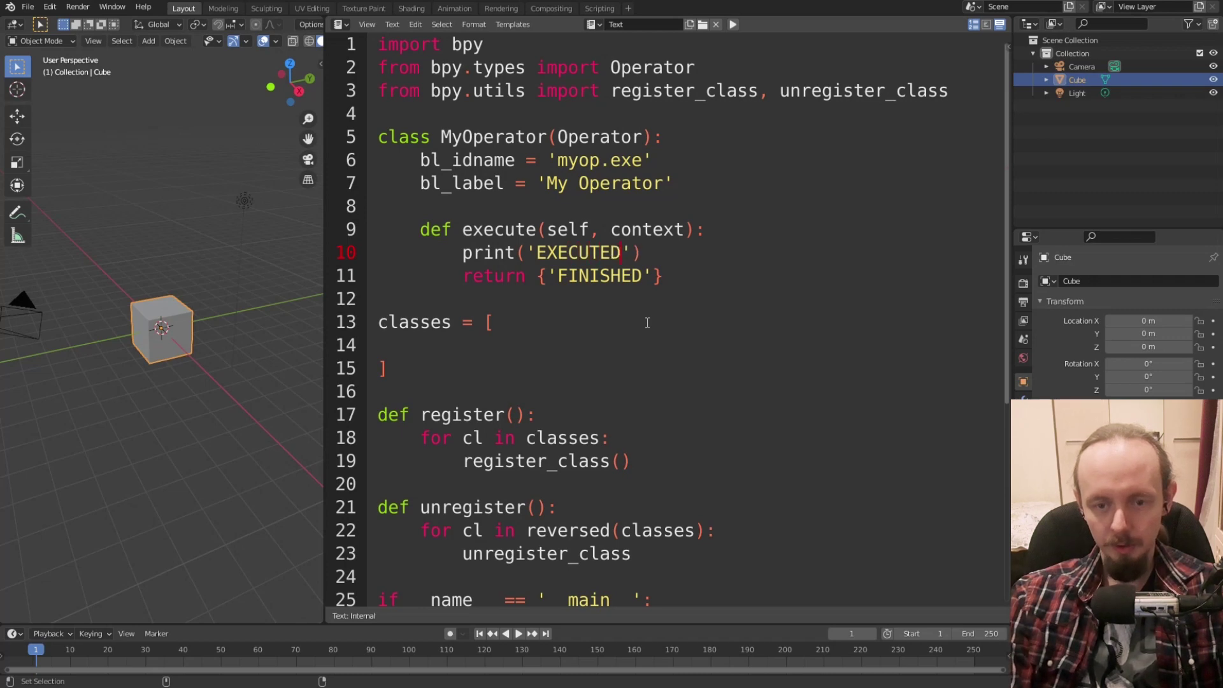
type("!")
Shrink the editor font and the timeline so more of the script is visible.
scroll(662, 320, "down", 2)
scroll(673, 319, "up", 2)
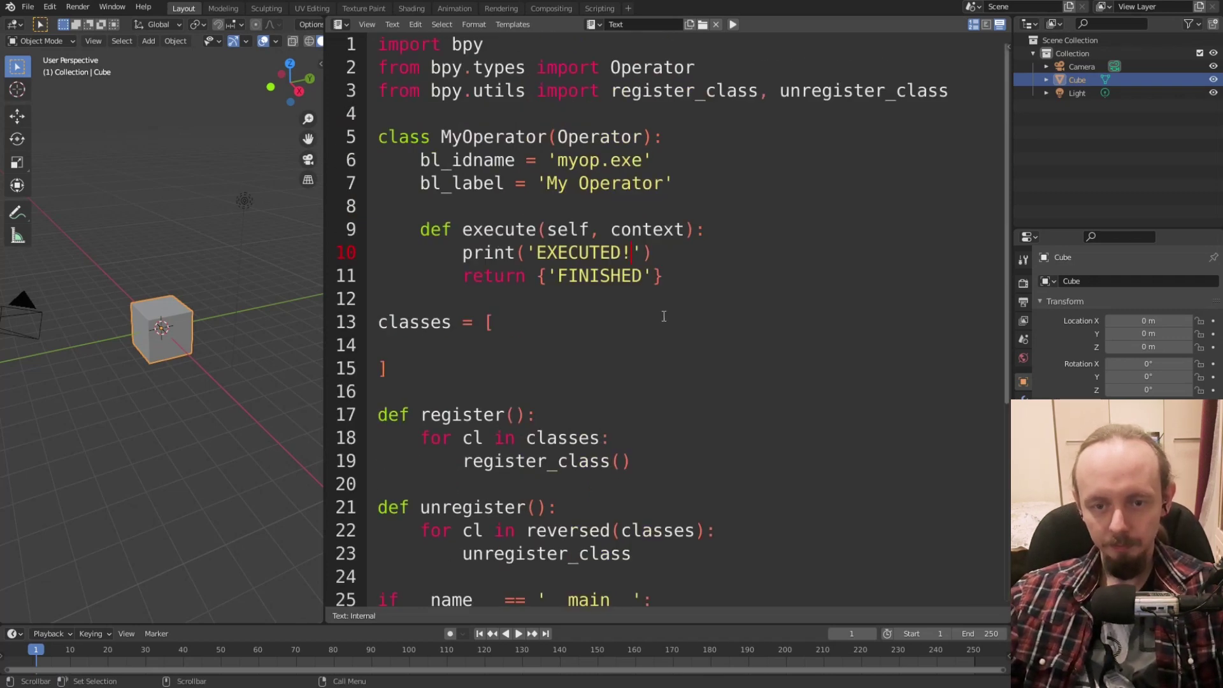
scroll(663, 307, "down", 1, "ctrl")
scroll(667, 305, "down", 1, "ctrl")
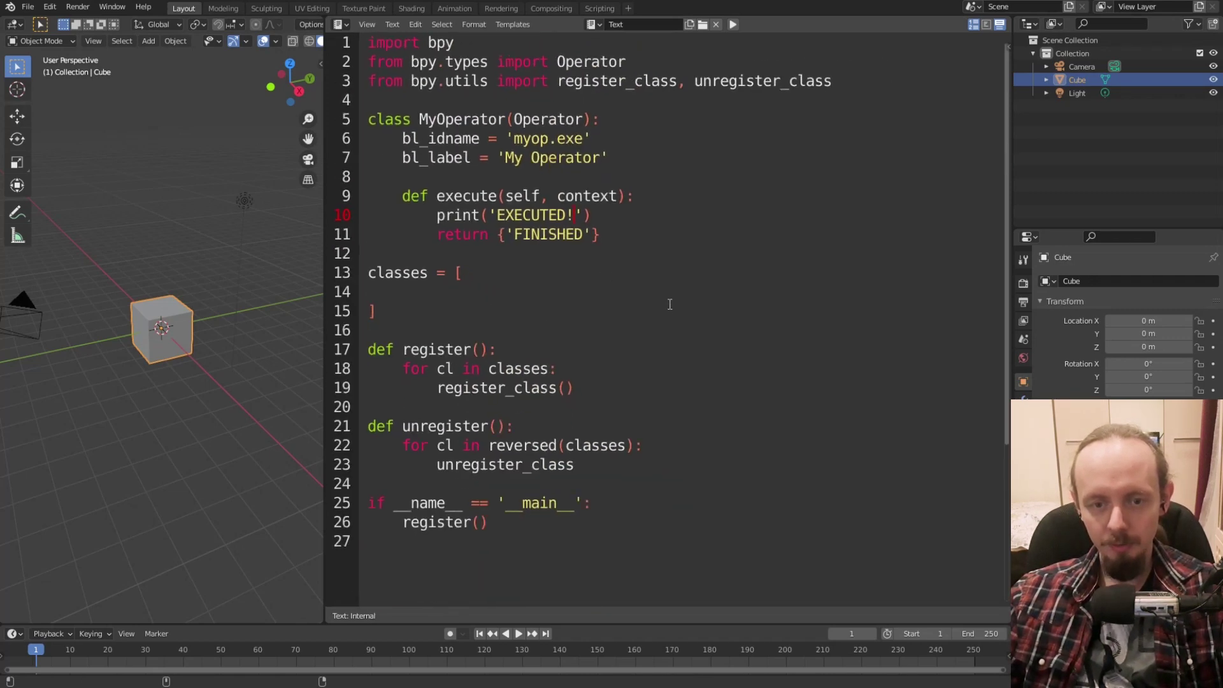
left_click_drag(852, 627, 850, 660)
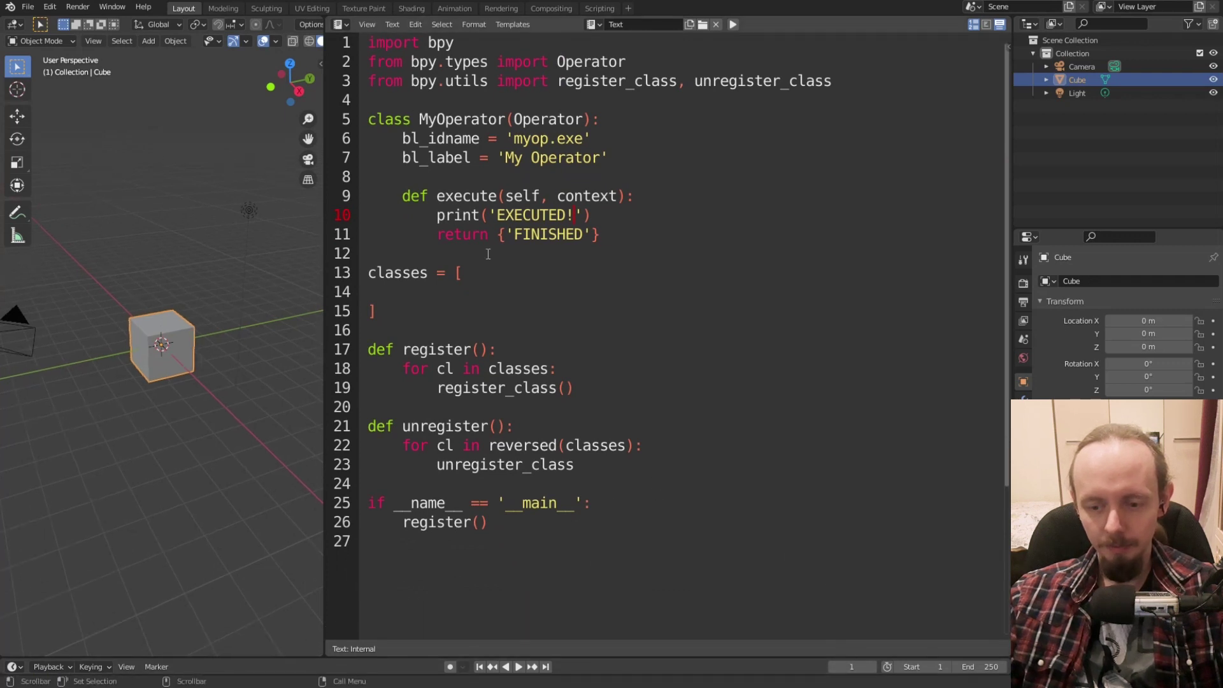
Show Blender's system console and resize it to half width on the right side.
left_click(112, 7)
left_click(149, 143)
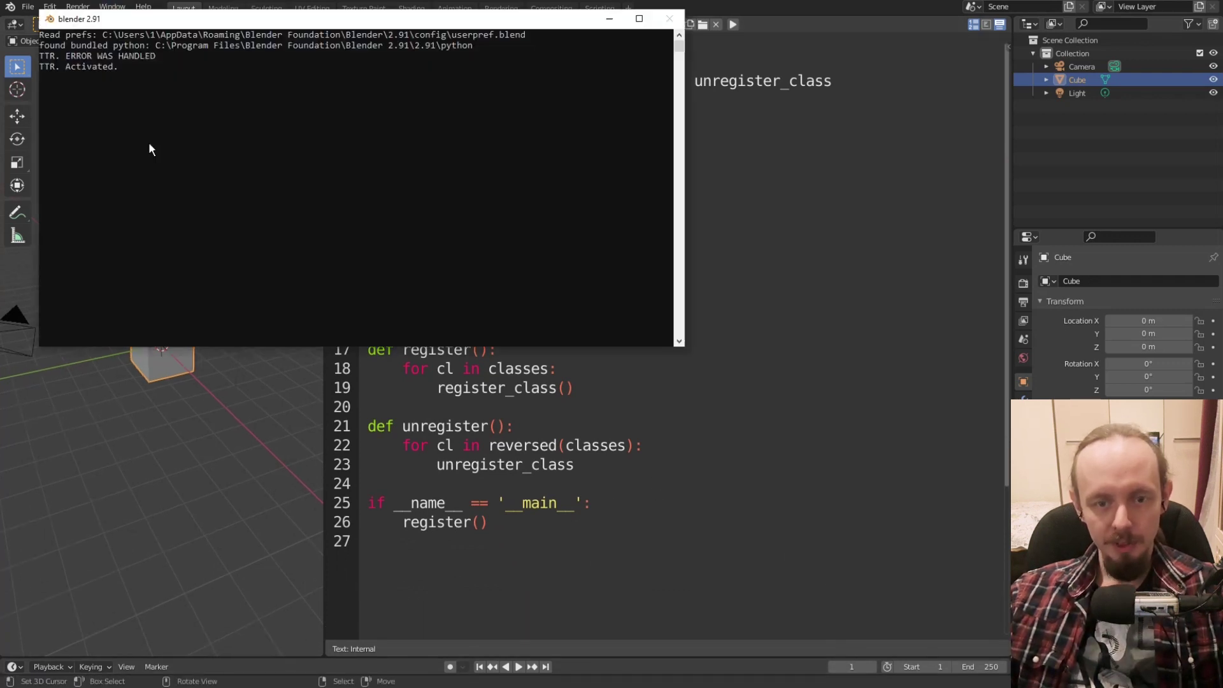
scroll(472, 157, "up", 1, "ctrl")
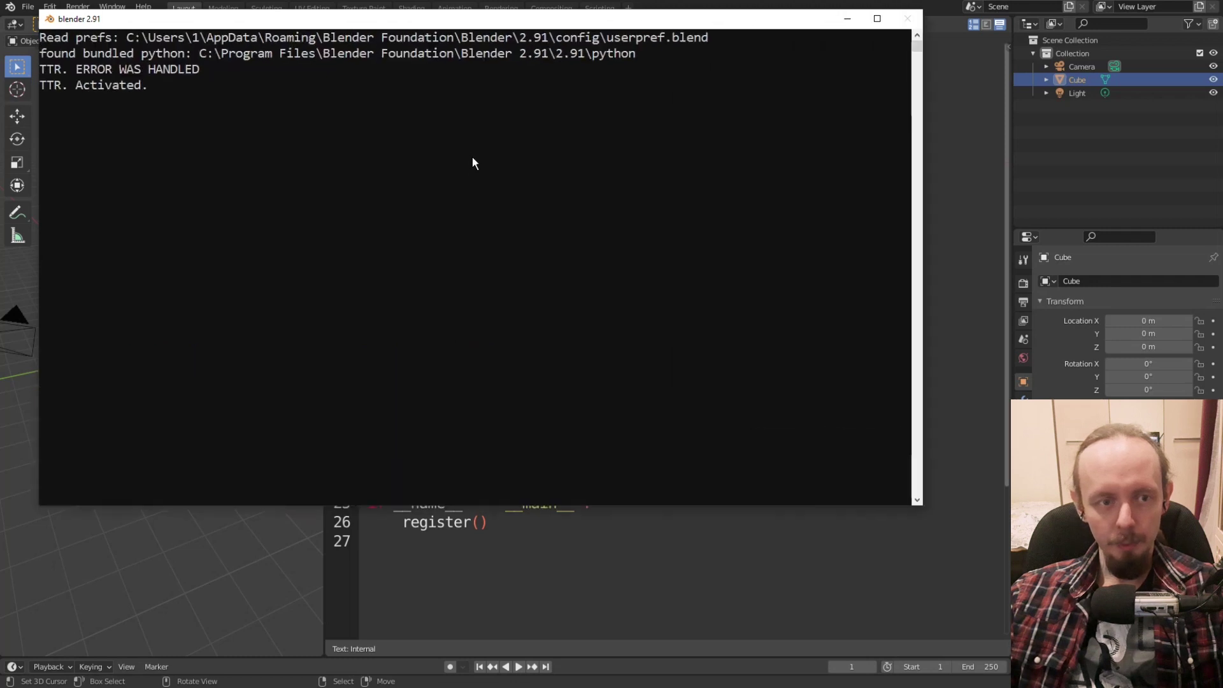
scroll(471, 157, "up", 1, "ctrl")
left_click_drag(1150, 255, 510, 255)
left_click_drag(373, 23, 1088, 14)
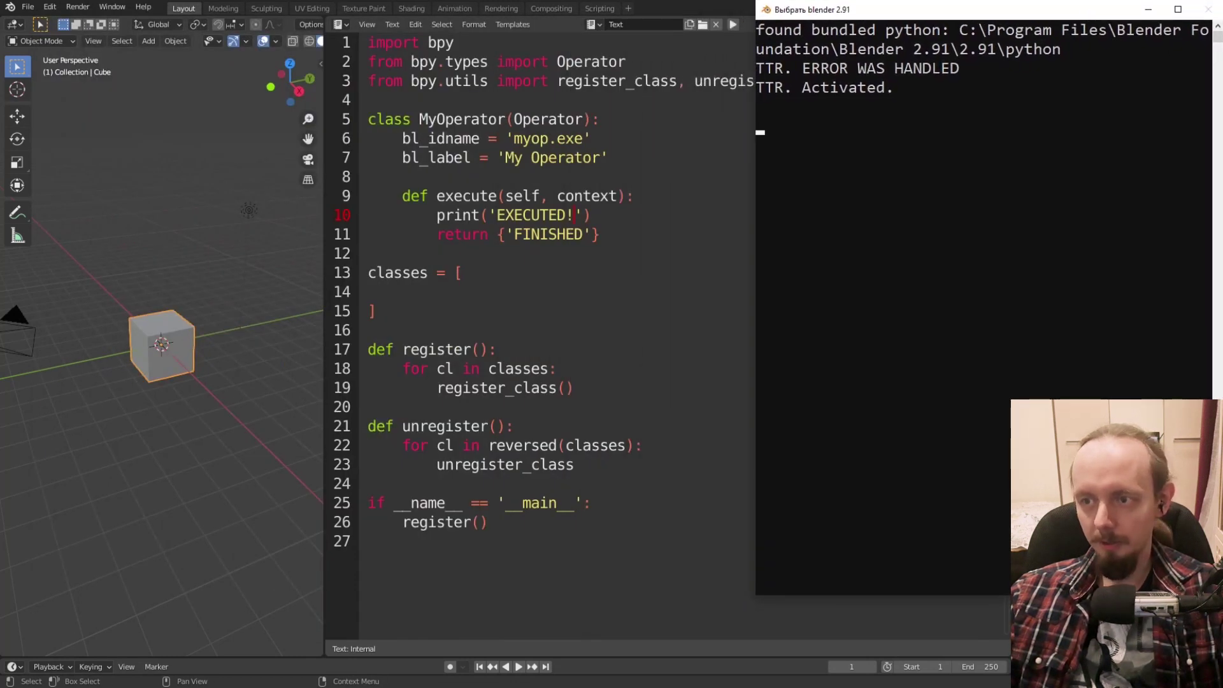
Exit the console's selection mode and fit the Blender window beside the console.
scroll(880, 148, "up", 1)
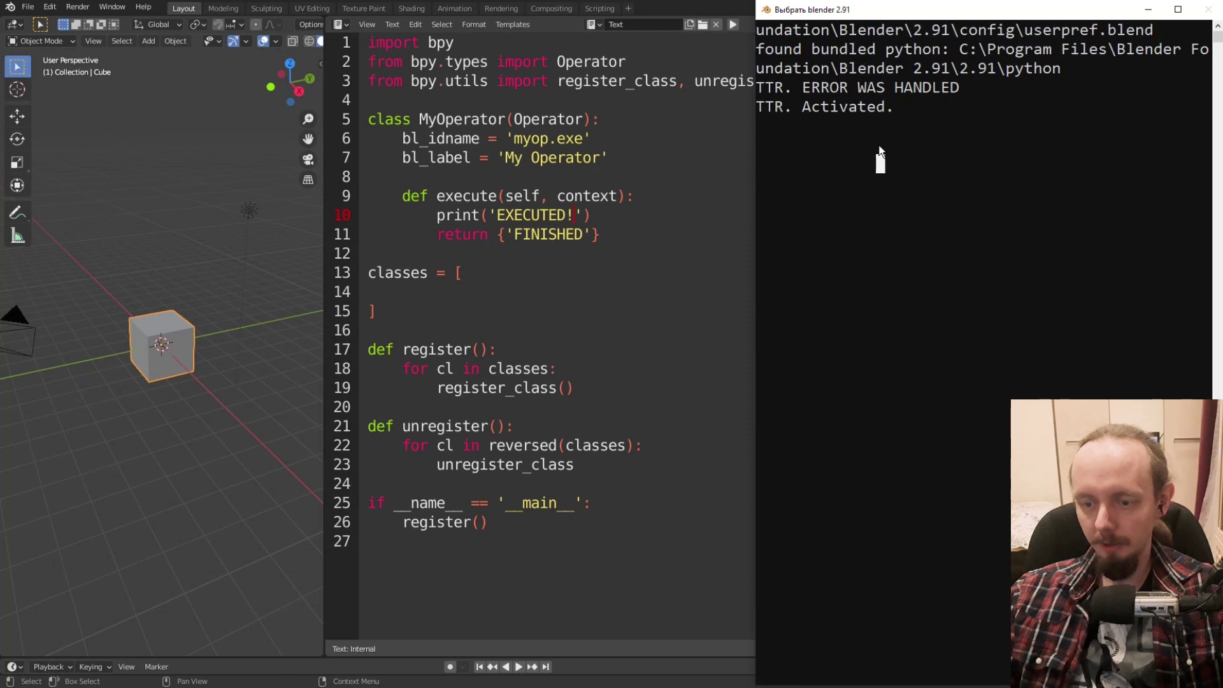
scroll(879, 148, "down", 1)
left_click(778, 127)
key("Escape")
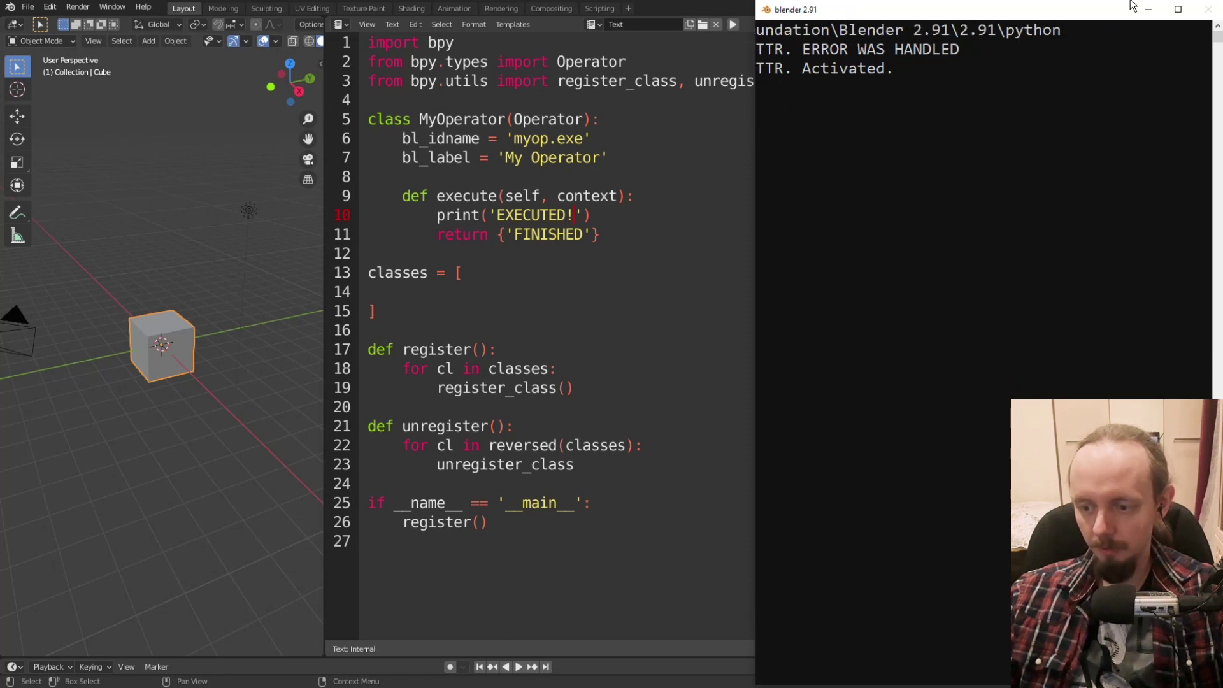
mouse_move(758, 114)
left_mouse_down()
mouse_move(774, 13)
mouse_move(755, 13)
left_mouse_up()
left_click(853, 67)
left_click_drag(941, 51, 891, 51)
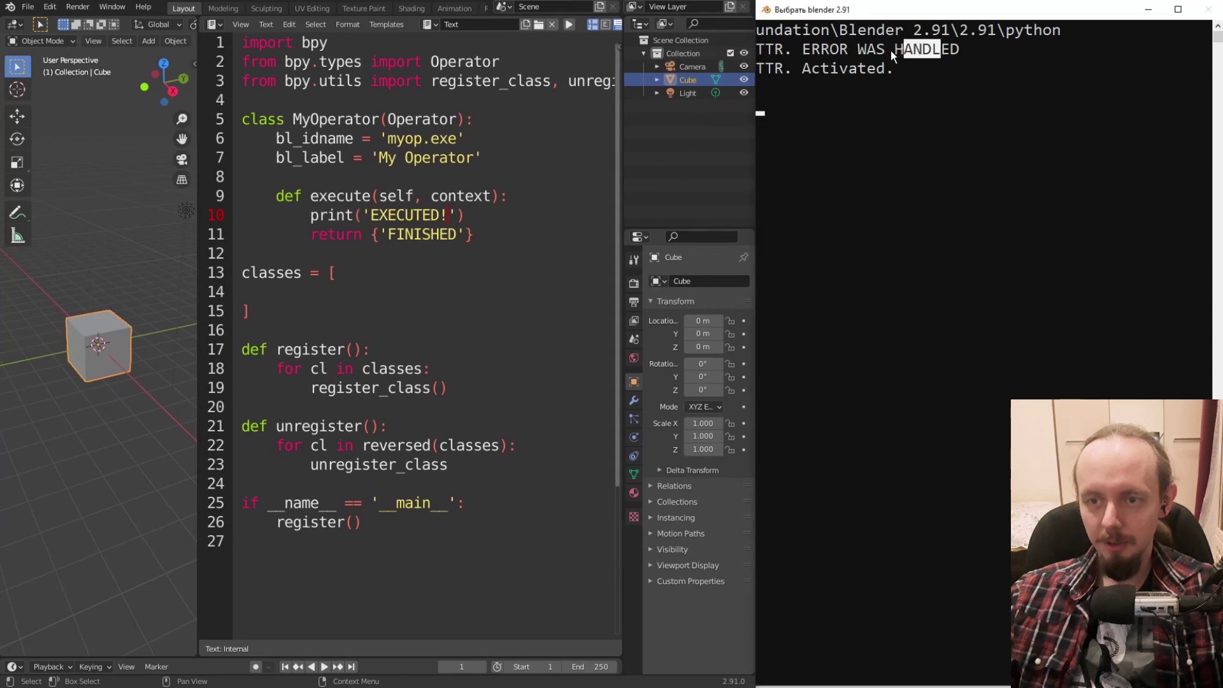
left_click(464, 261)
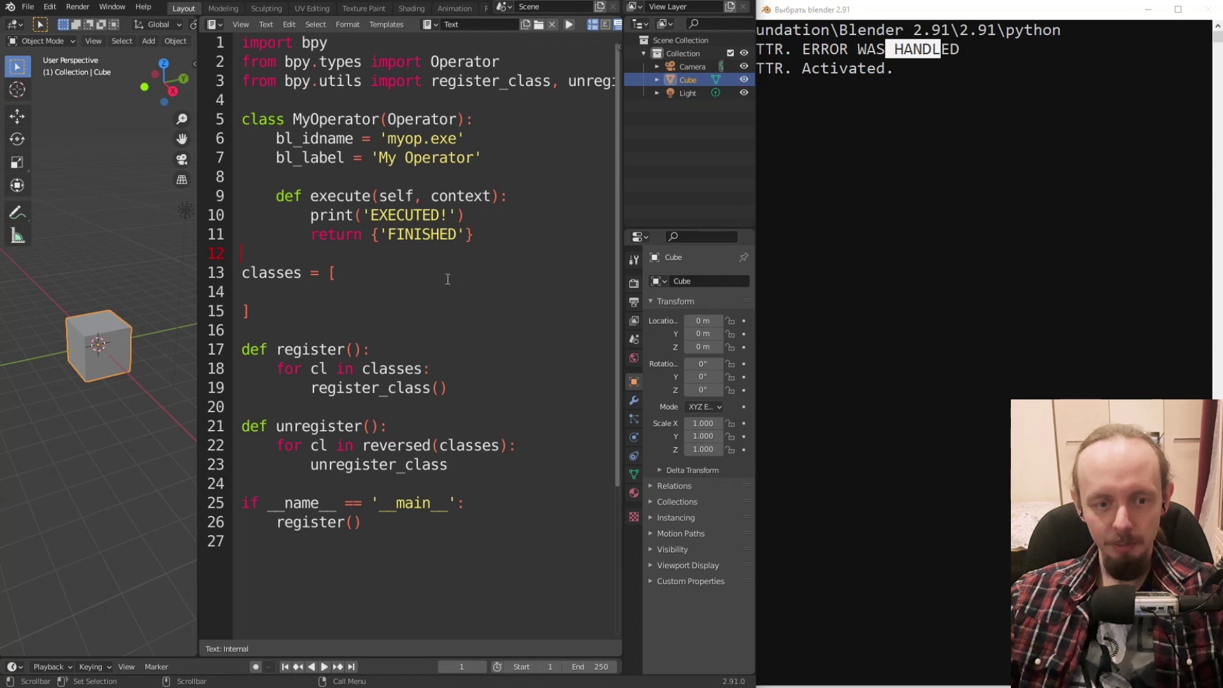
left_click(856, 109)
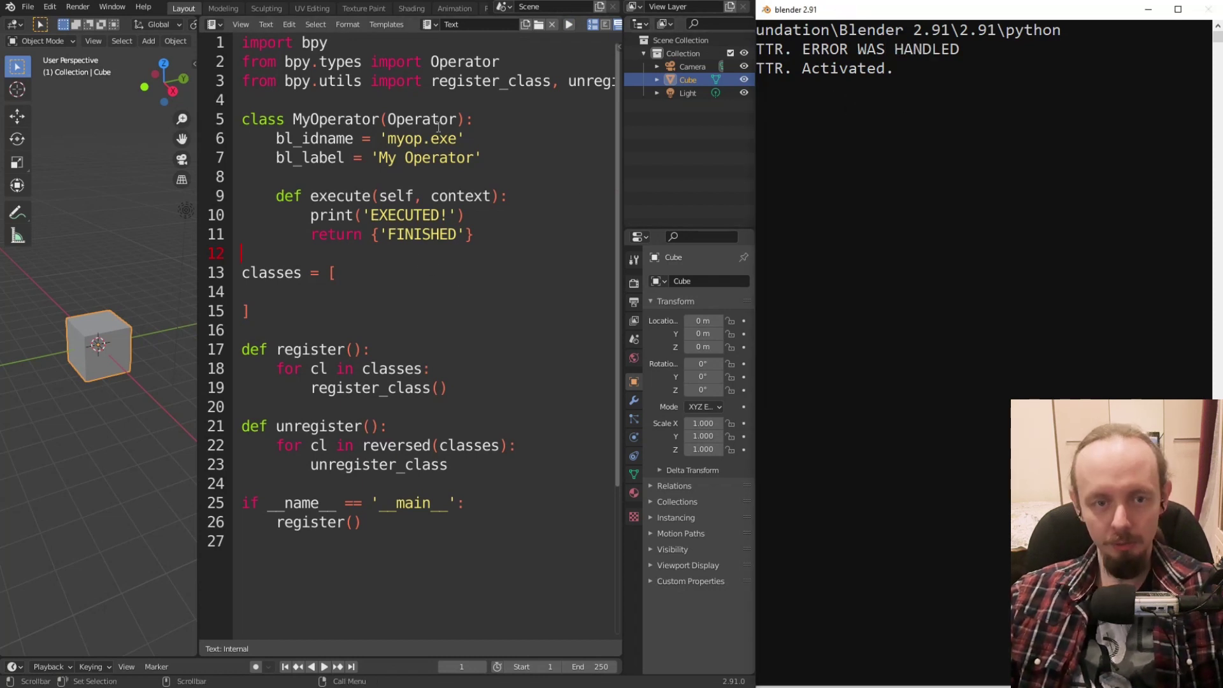
Widen the Text Editor and add MyOperator, to the classes list.
left_click_drag(194, 132, 133, 136)
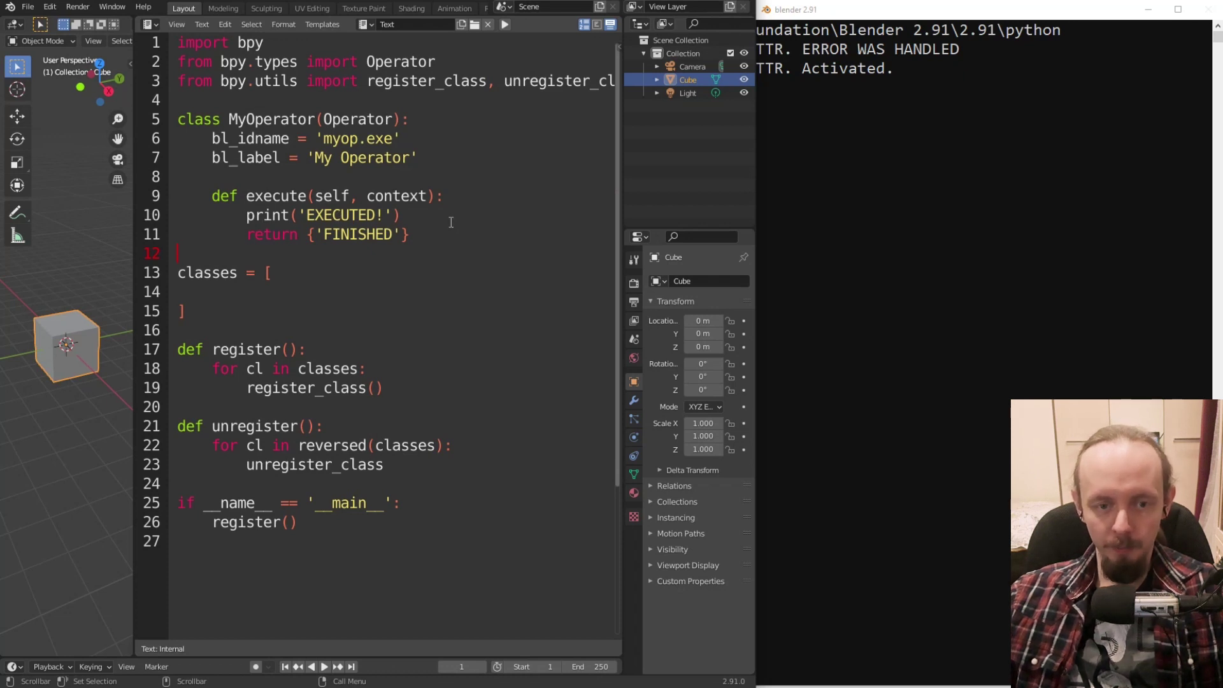
left_click(248, 286)
key("Tab")
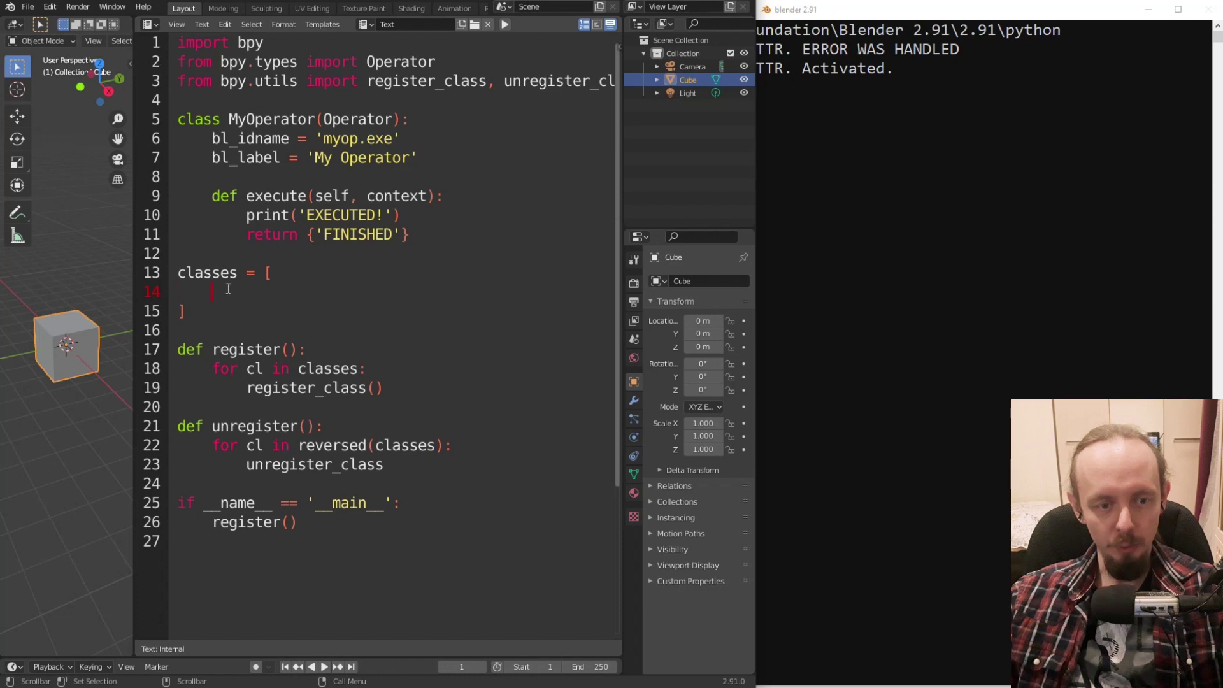
double_click(231, 119)
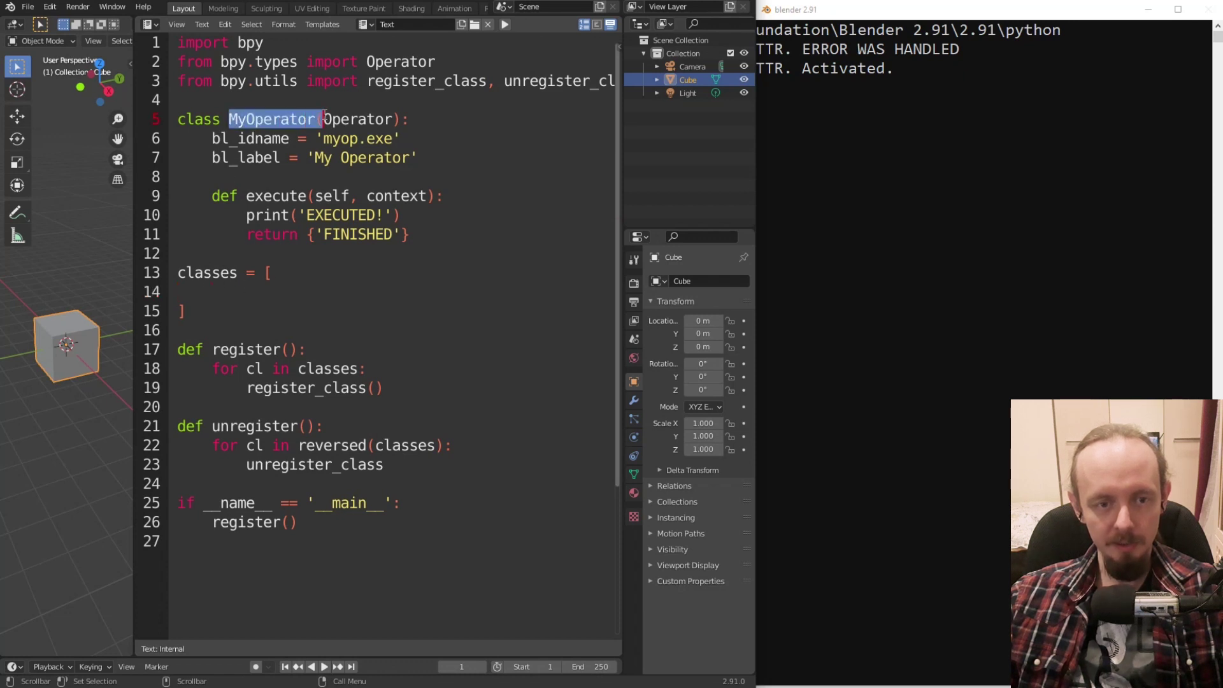
key("ctrl+c")
left_click(274, 293)
key("ctrl+v")
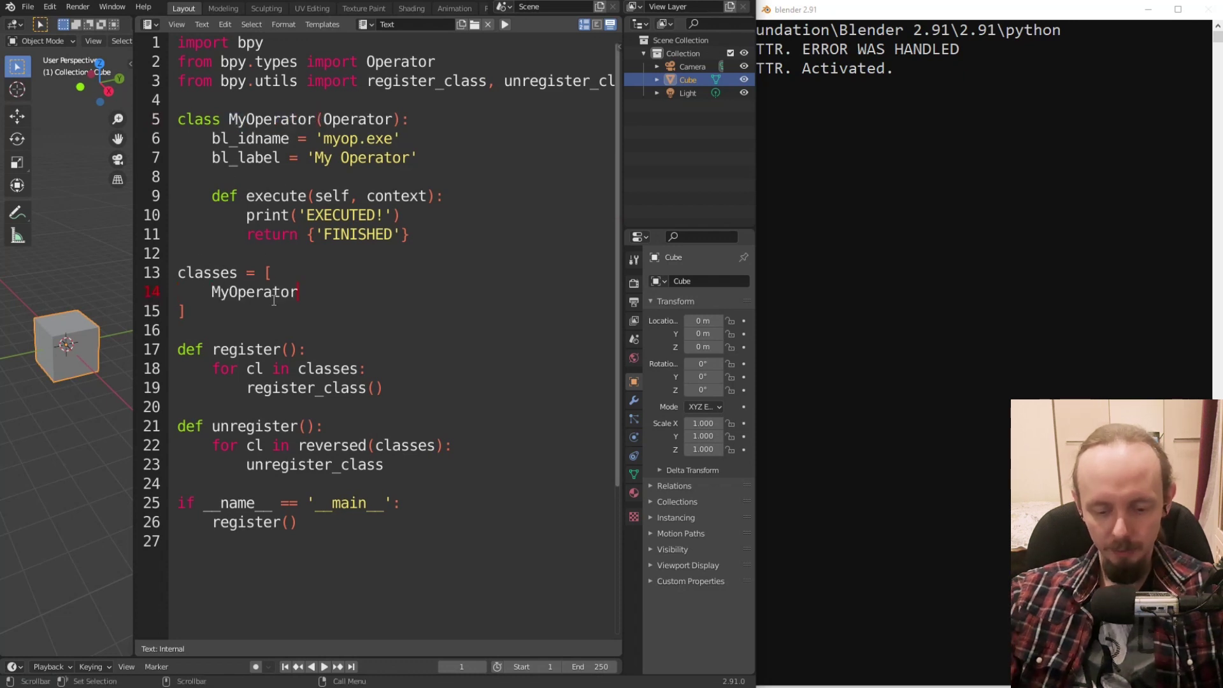
type(",")
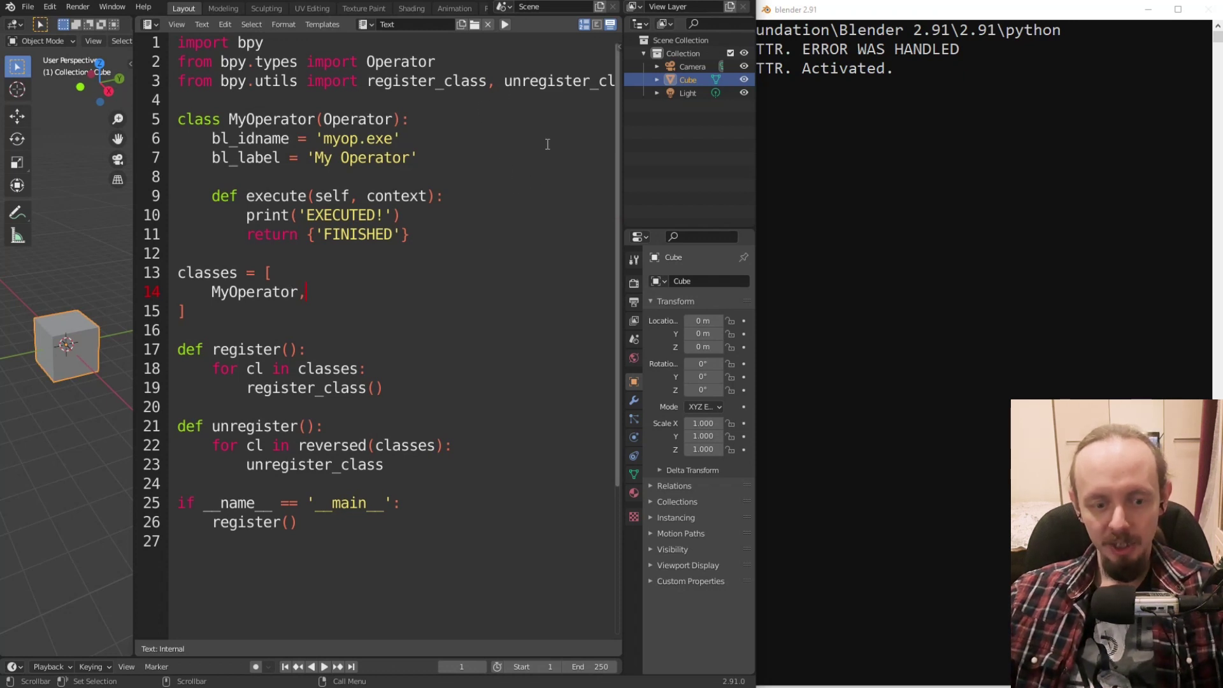
Call bpy.ops.myop.exe() on a new line after register() in the main block.
left_click(339, 527)
key("Return")
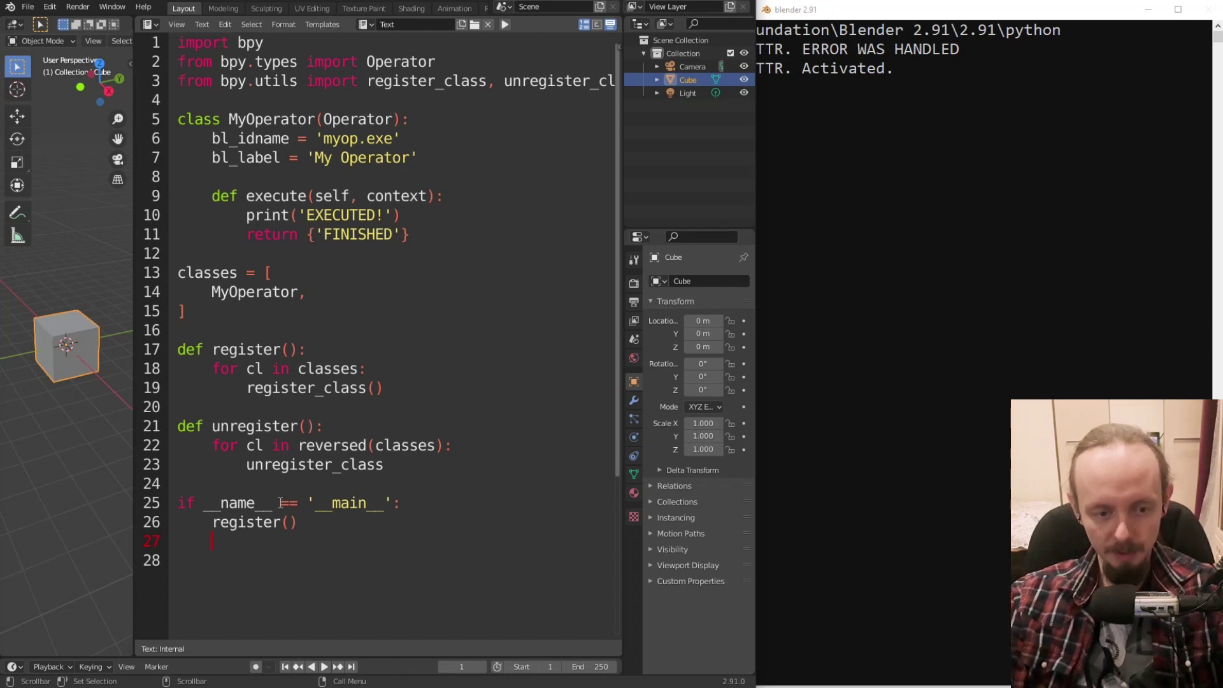
type("bpy")
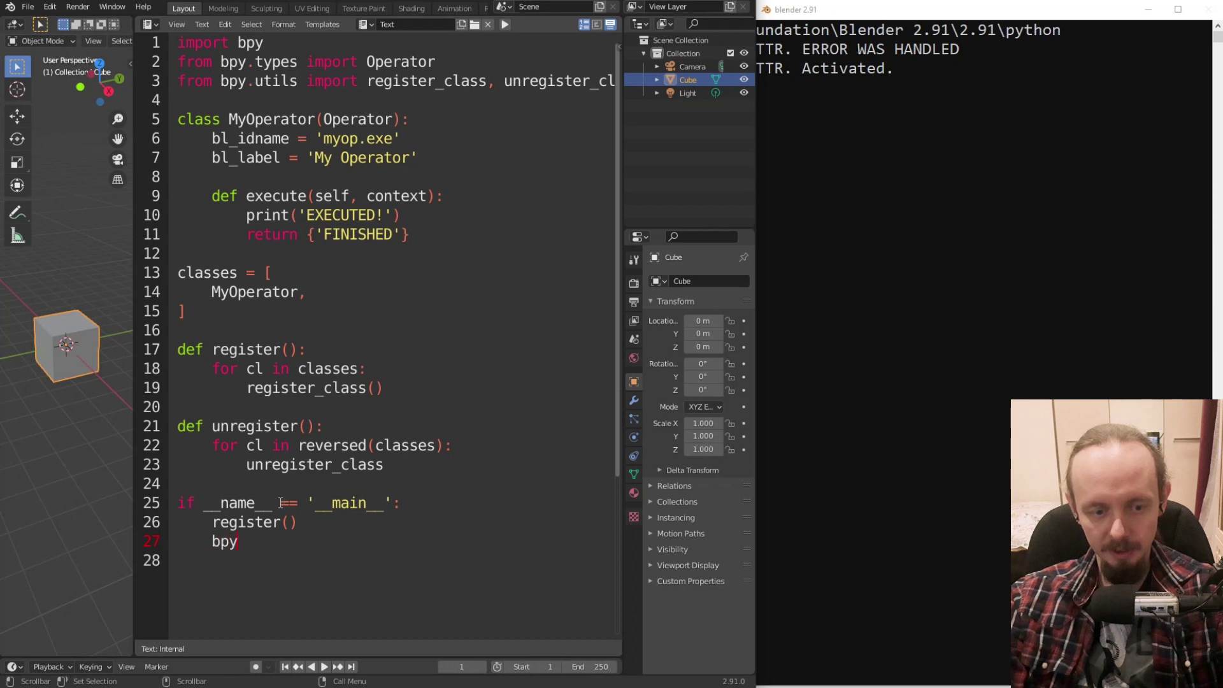
type(".ops.")
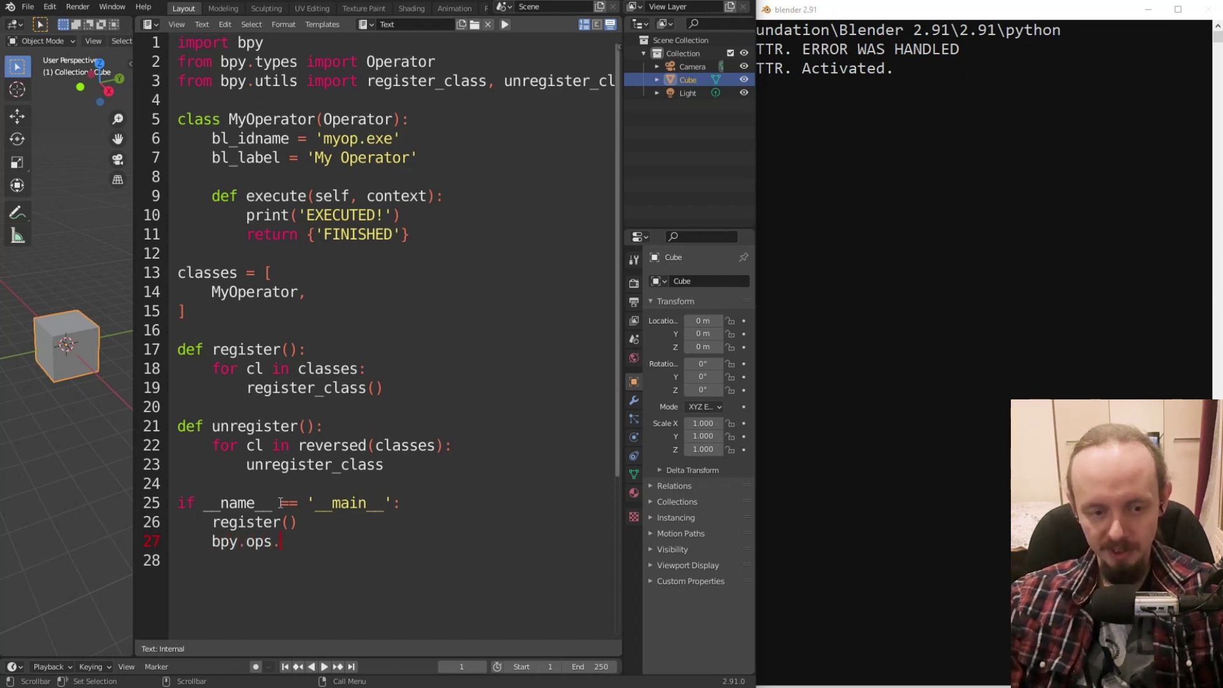
left_click_drag(323, 138, 391, 140)
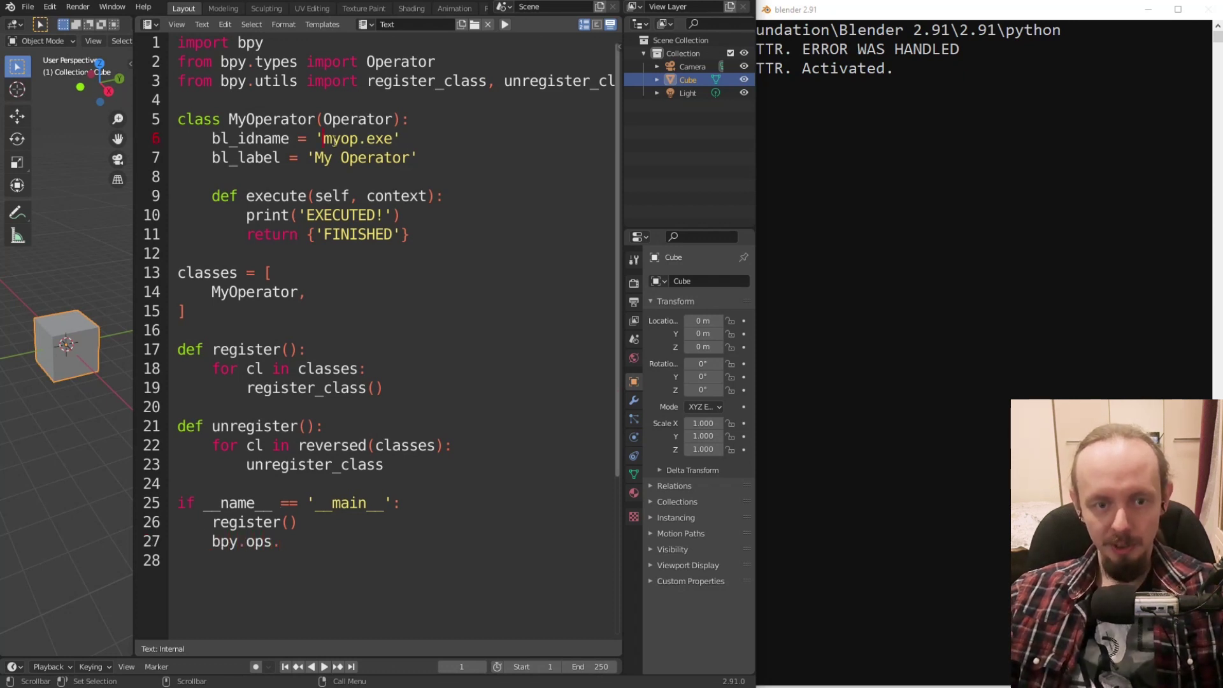
key("ctrl+c")
left_click(304, 547)
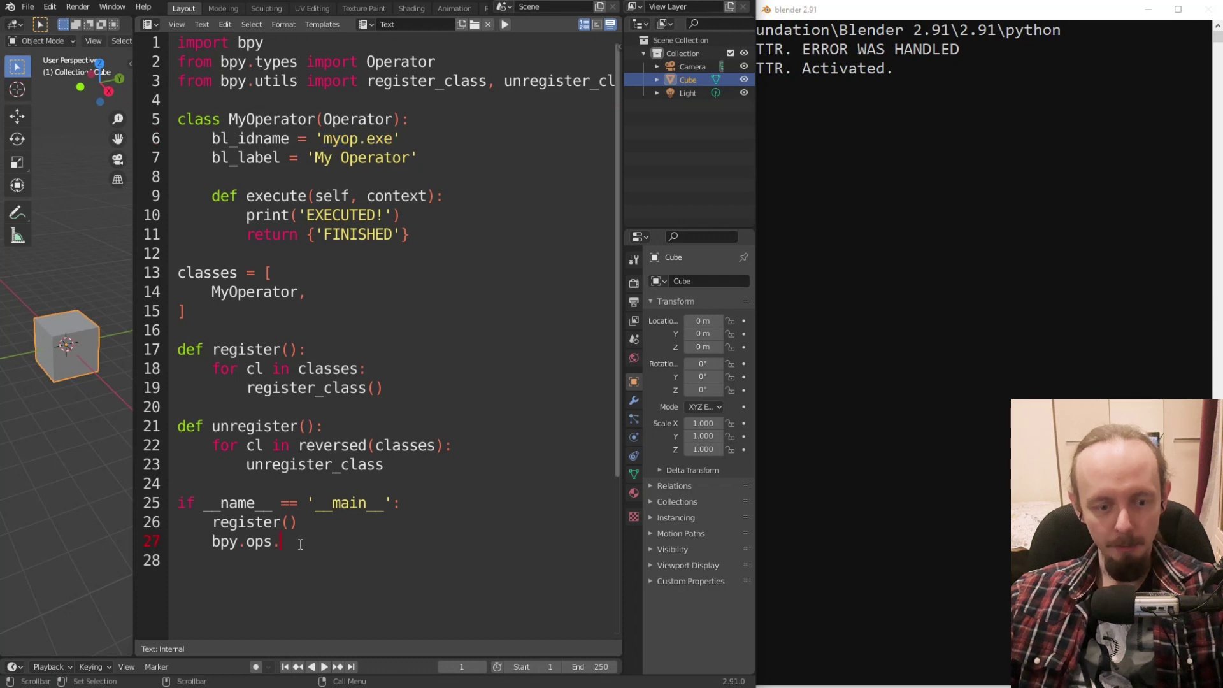
key("ctrl+v")
type("()")
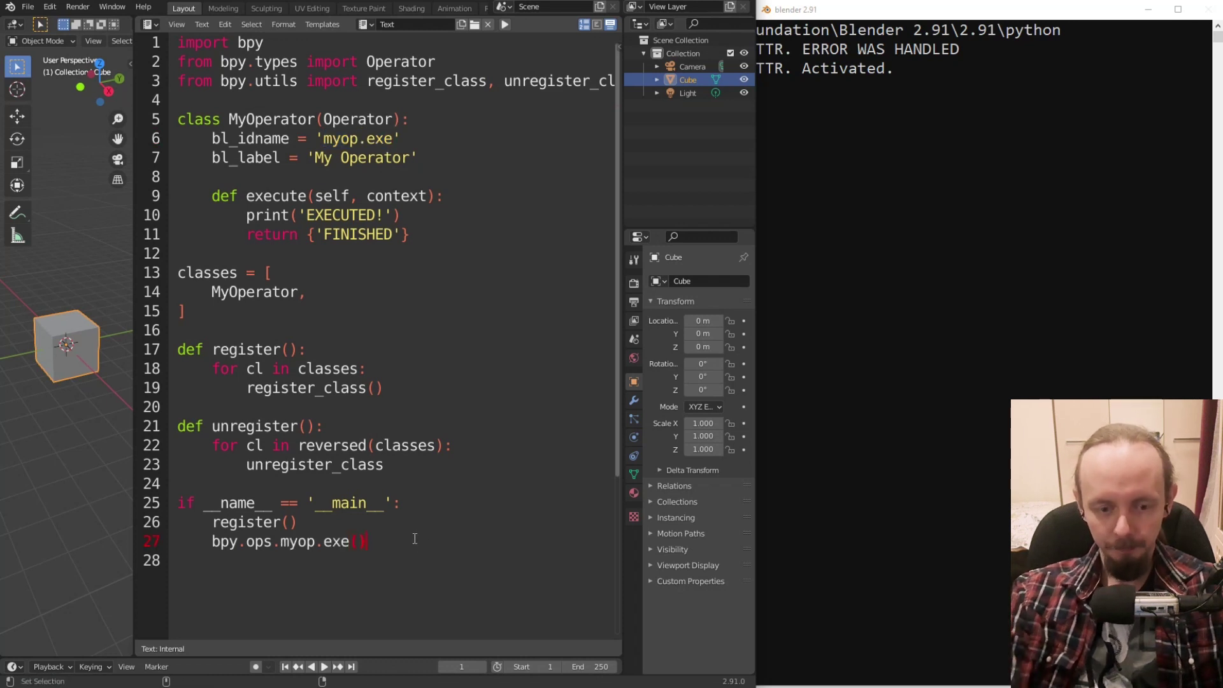
Fix the TypeError by passing cl to register_class() and unregister_class(), then rerun to print EXECUTED!
left_click(504, 24)
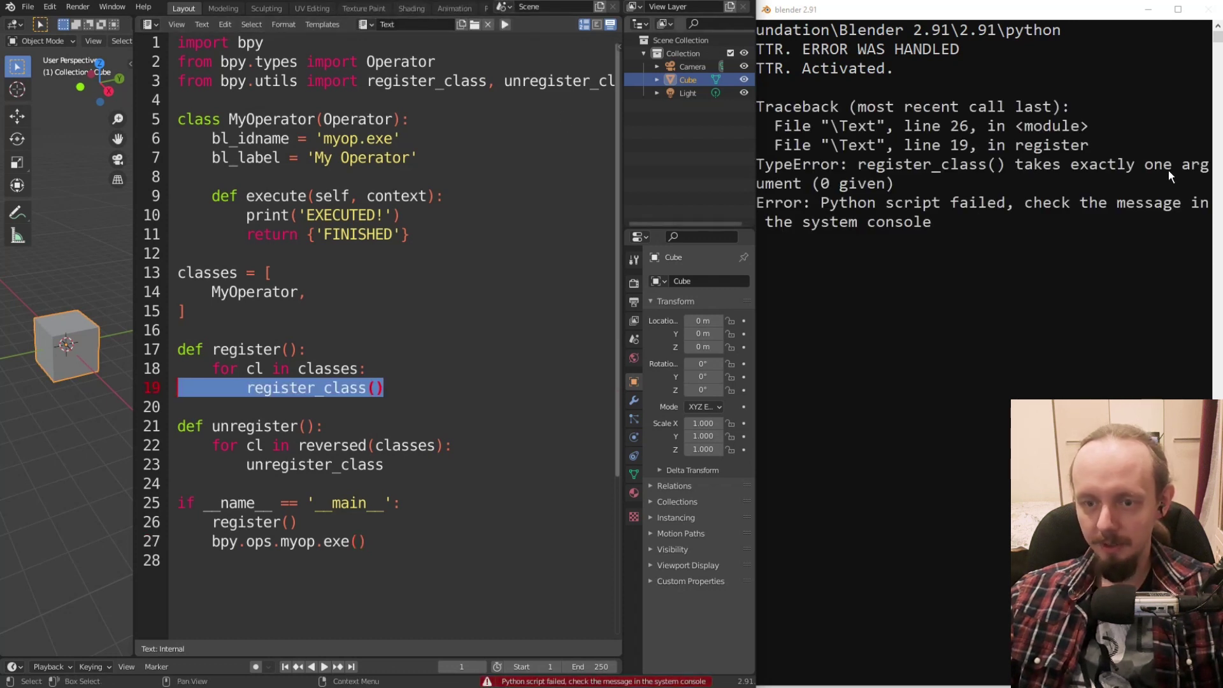
left_click(375, 387)
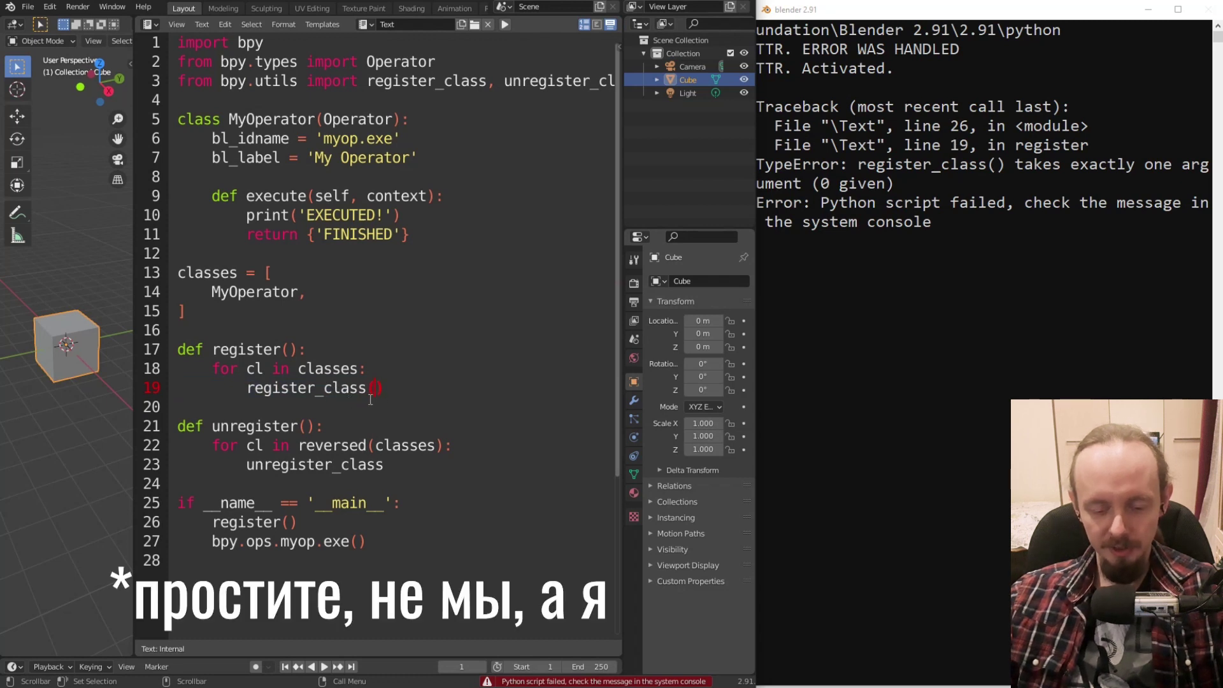
type("cl")
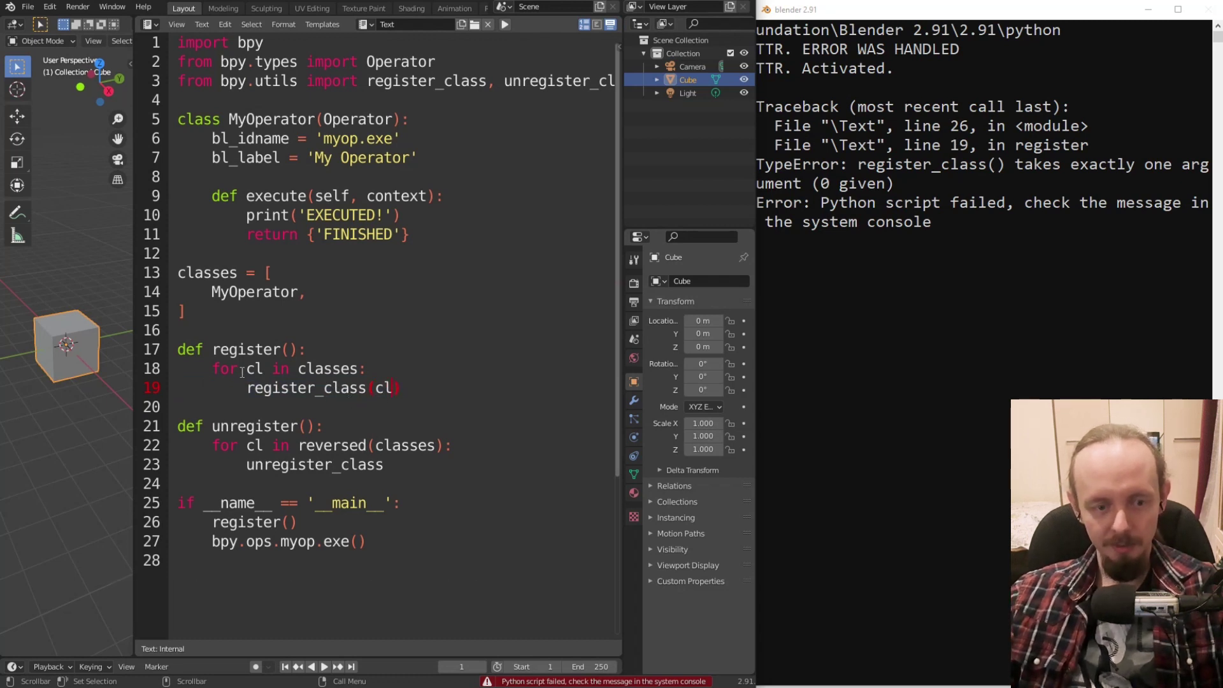
double_click(263, 368)
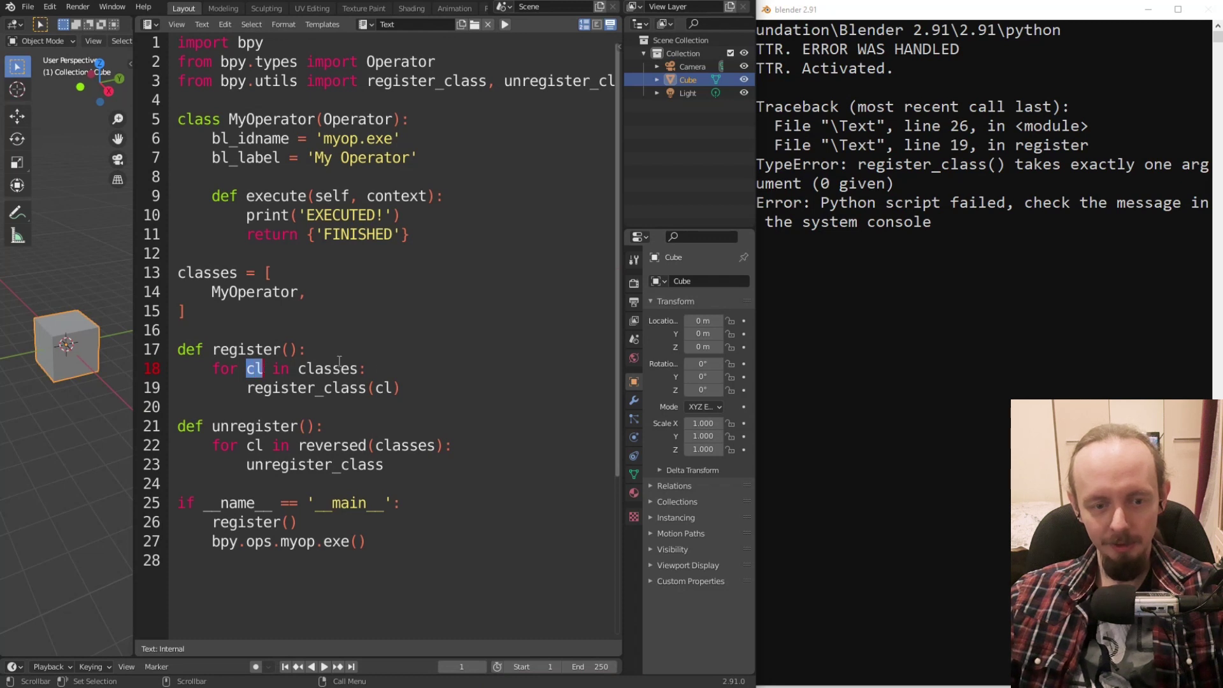
left_click(402, 468)
type("()")
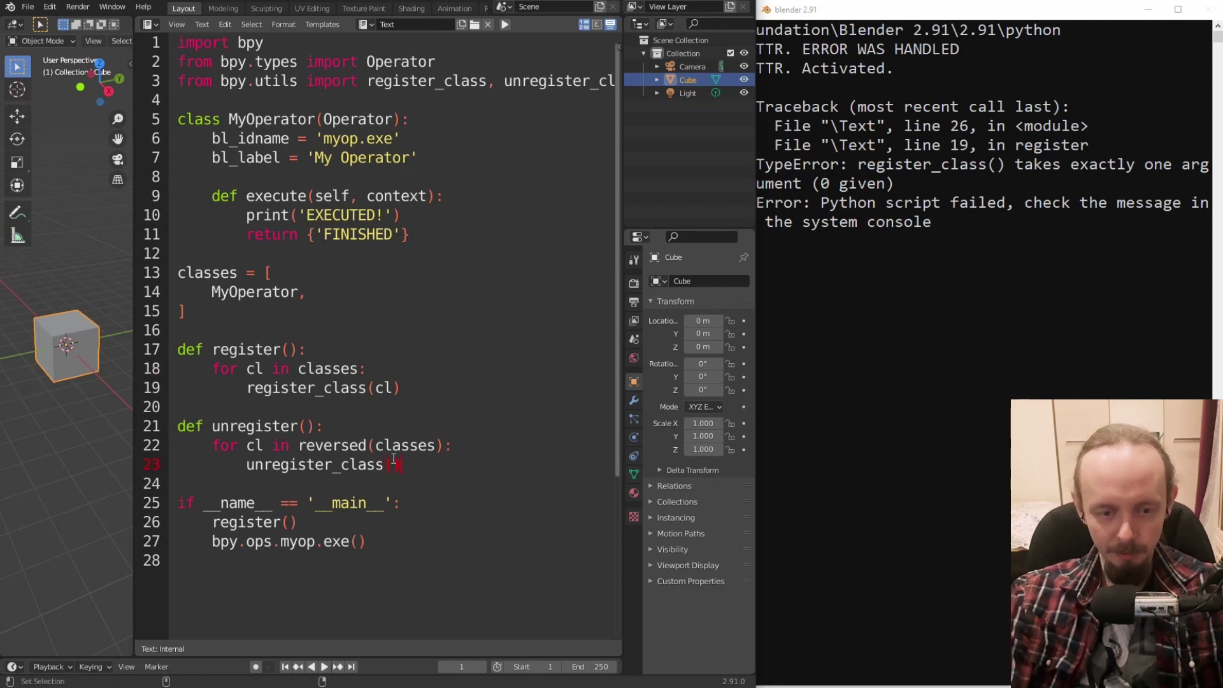
type("cl")
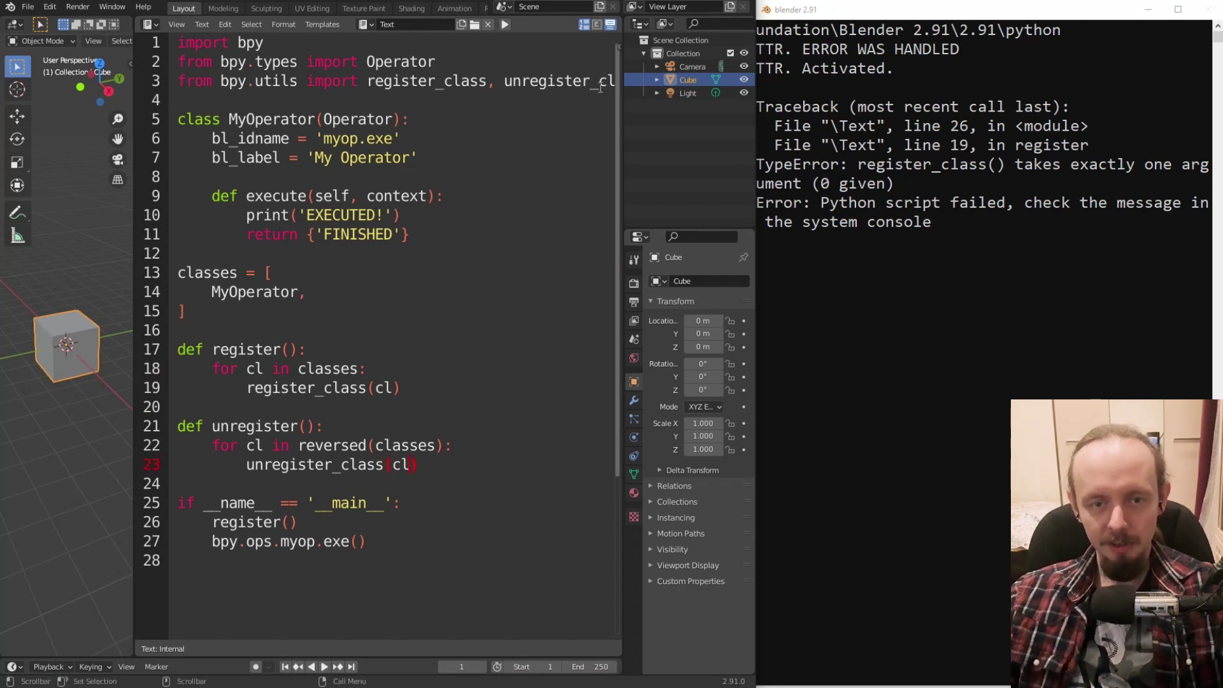
left_click(508, 25)
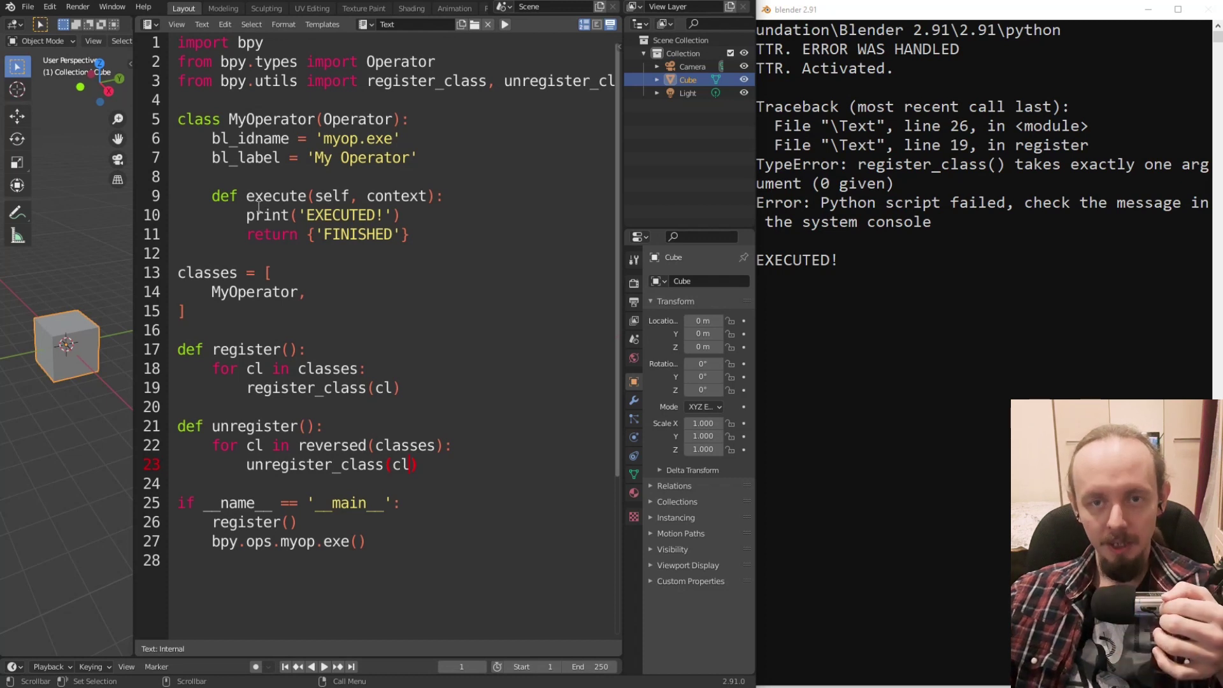
left_click(425, 192)
type(", a,")
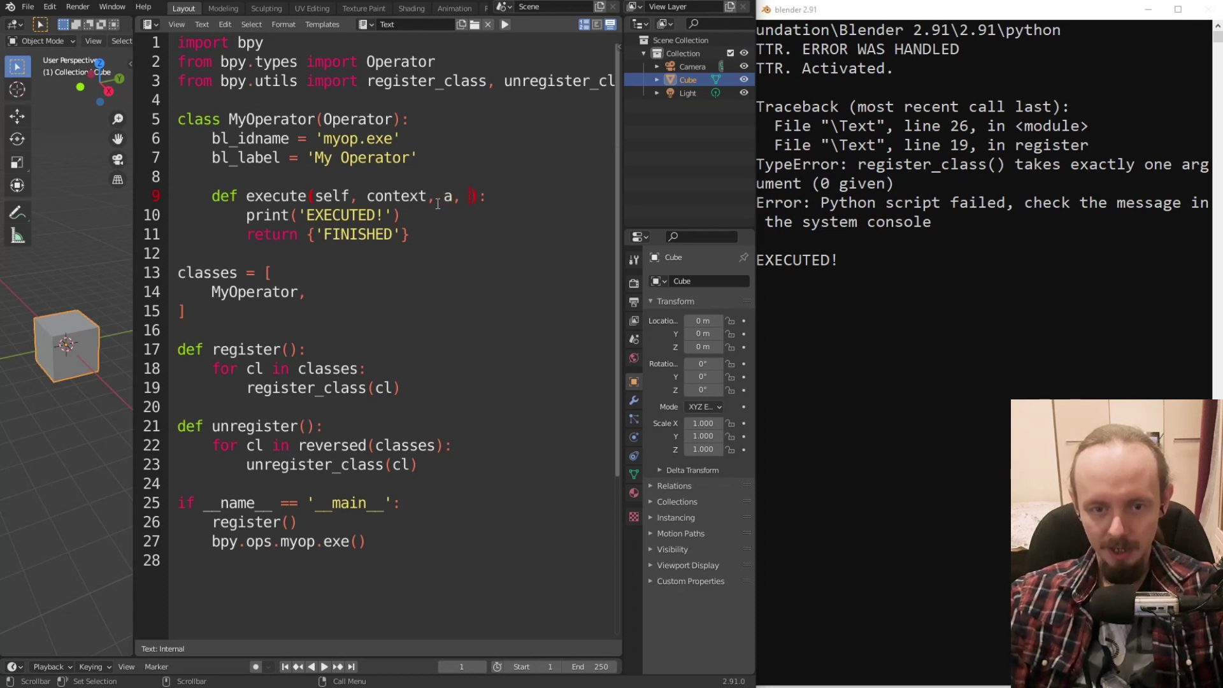
Give execute extra a and b parameters, call the operator with a = 1, b = 2, and run.
type("b")
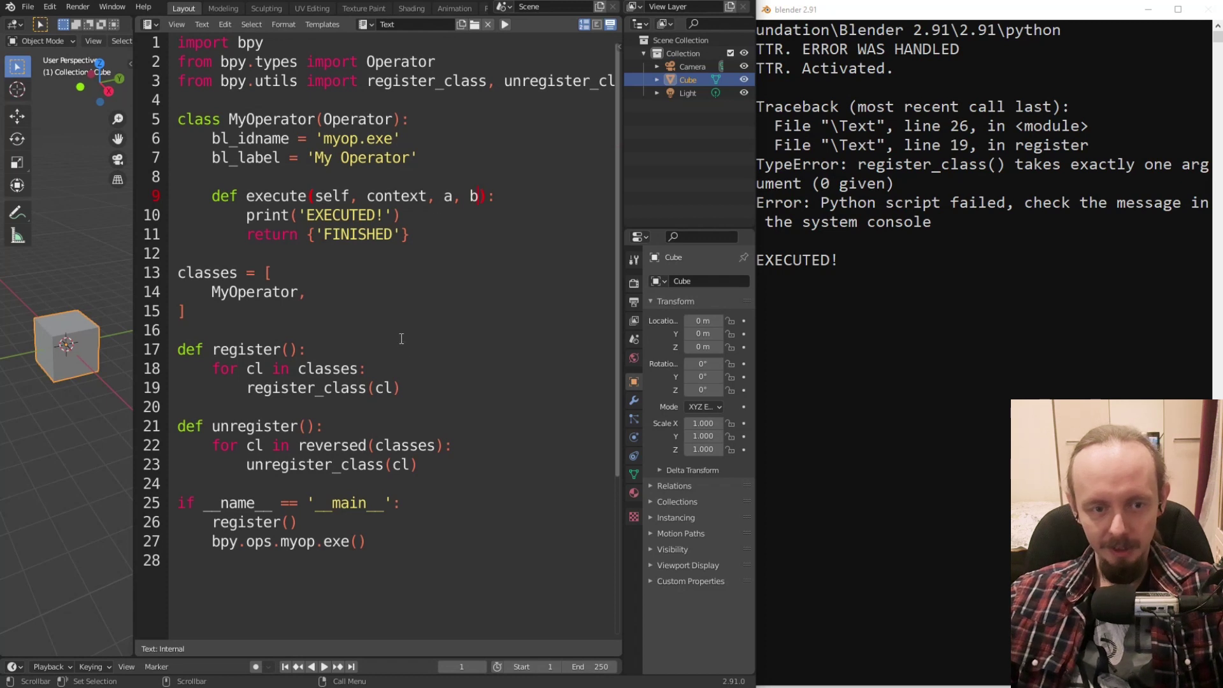
left_click(366, 543)
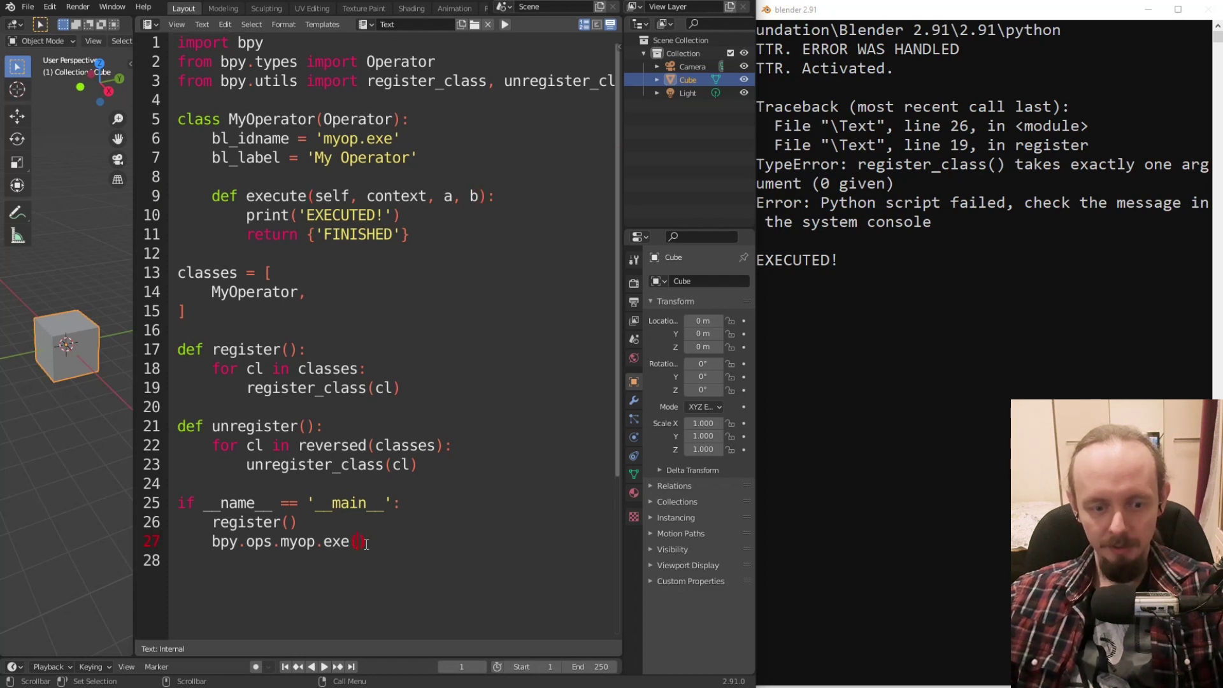
type("a = 1,")
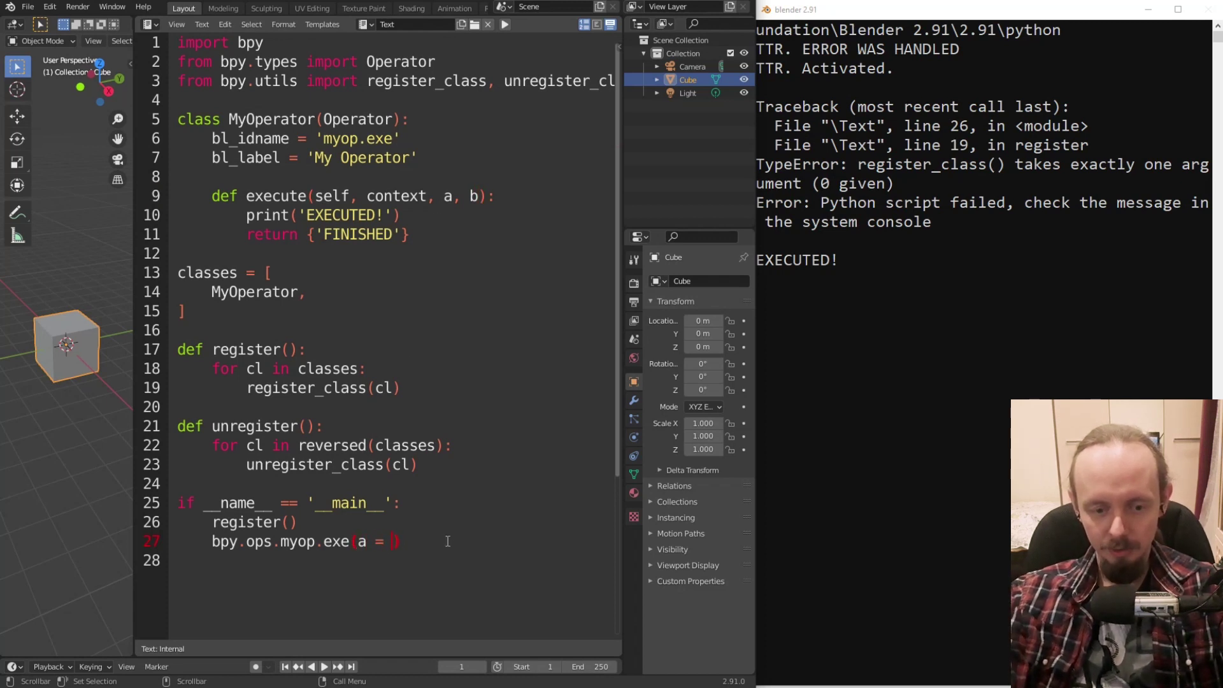
type(" b")
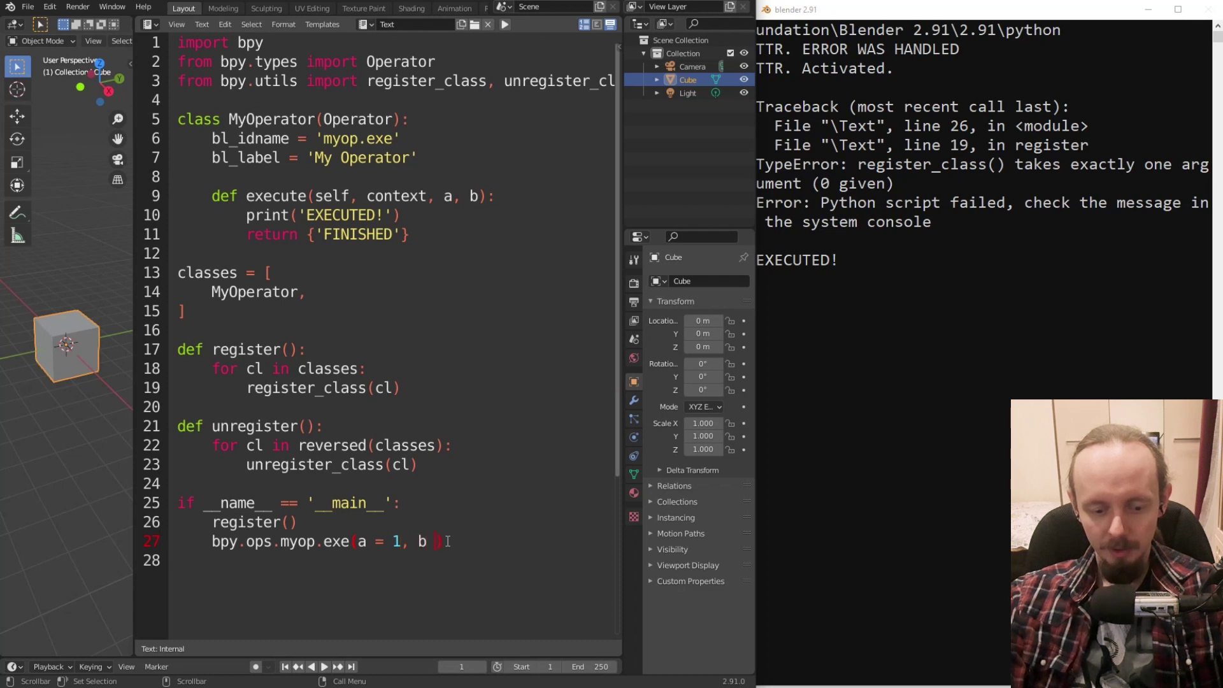
type(" = 2")
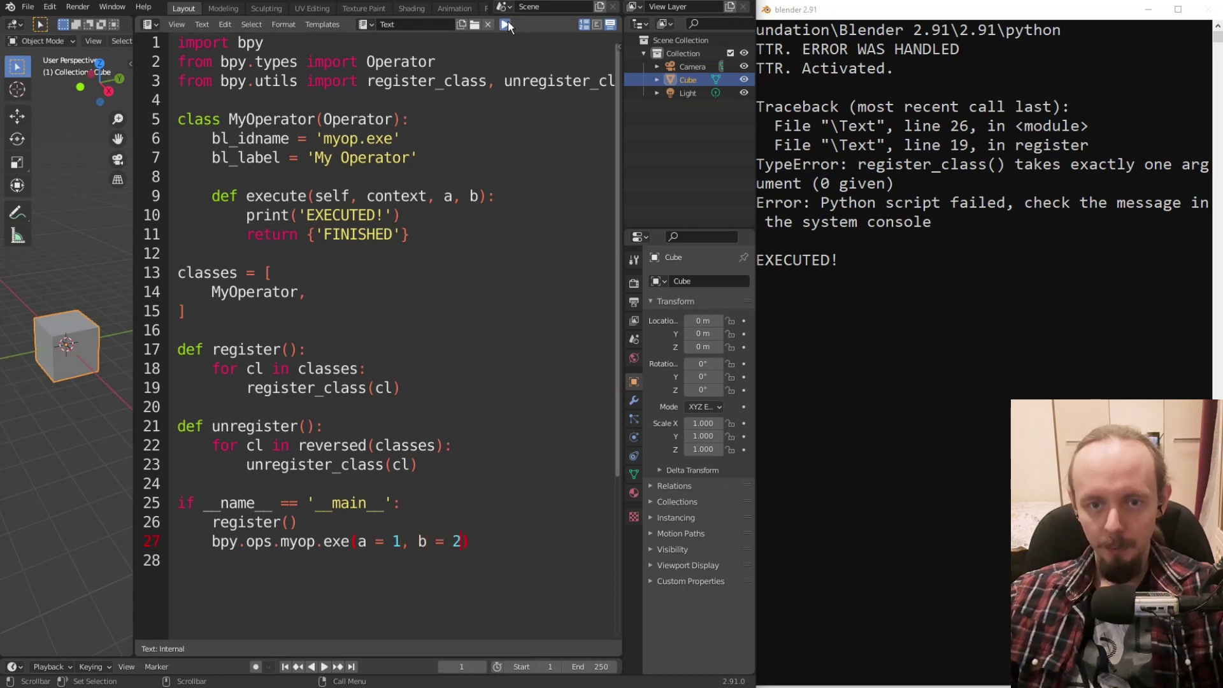
left_click(506, 24)
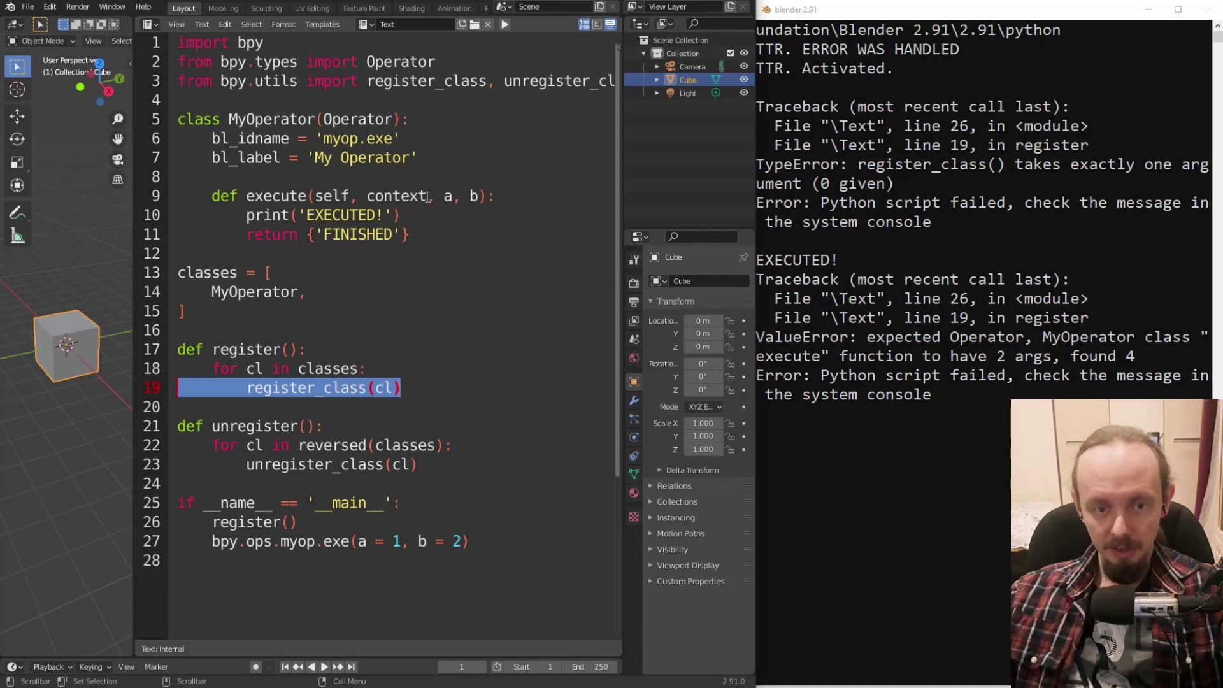
Remove a, b from execute, add def __init__(self, a, b): to MyOperator, and run.
left_click_drag(427, 197, 479, 204)
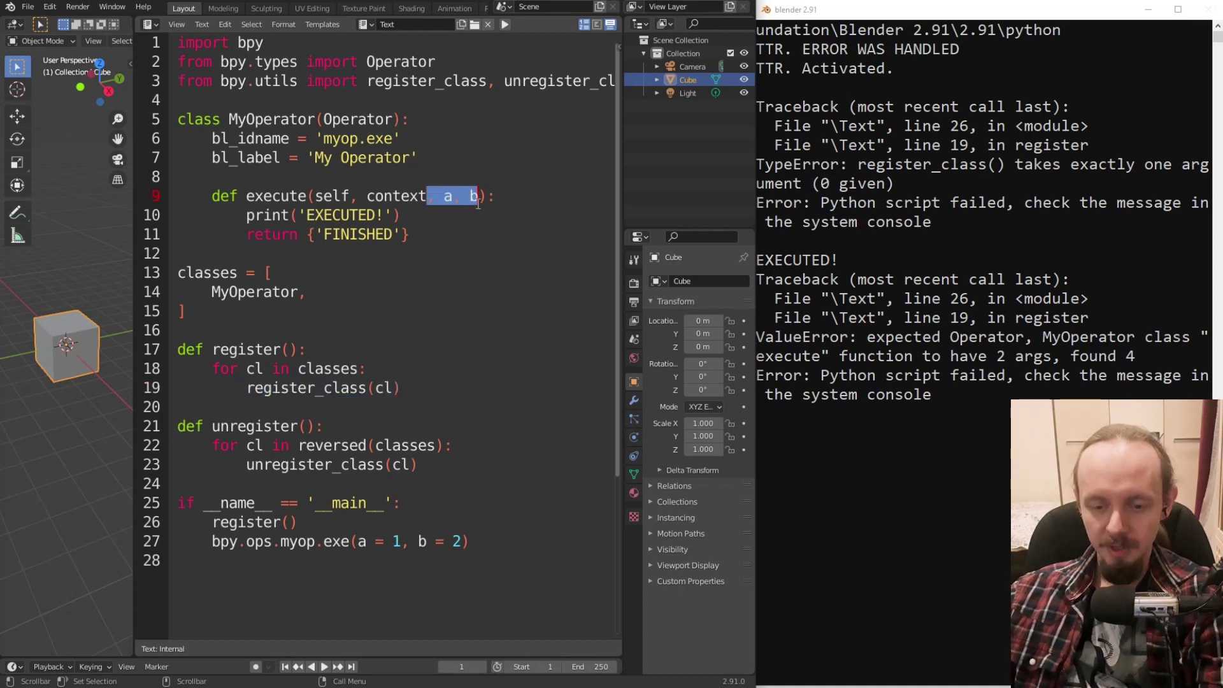
key("BackSpace")
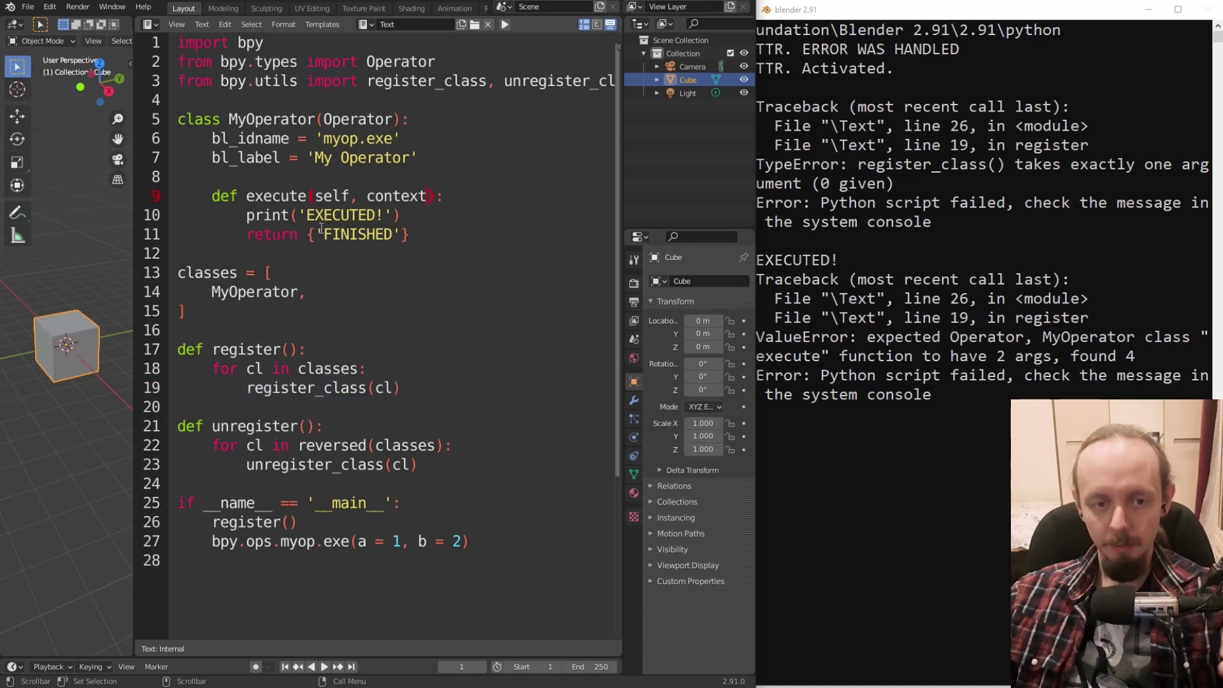
left_click(435, 170)
key("Return")
key("Return")
type("de")
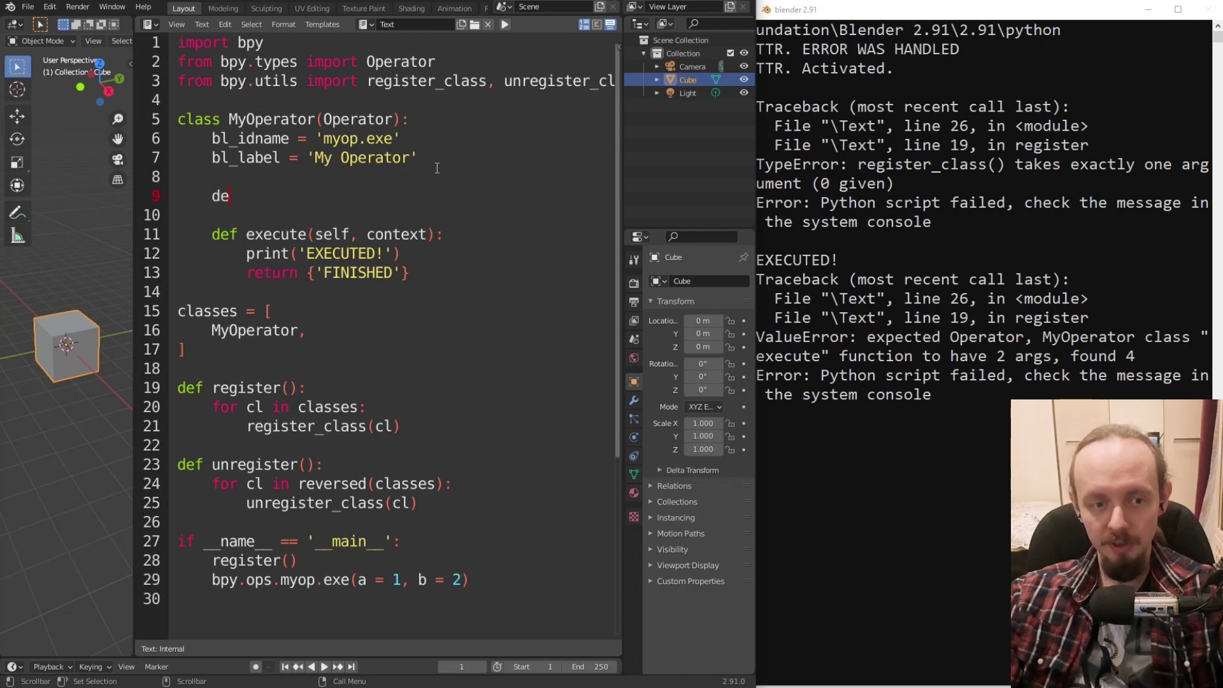
type("f __init")
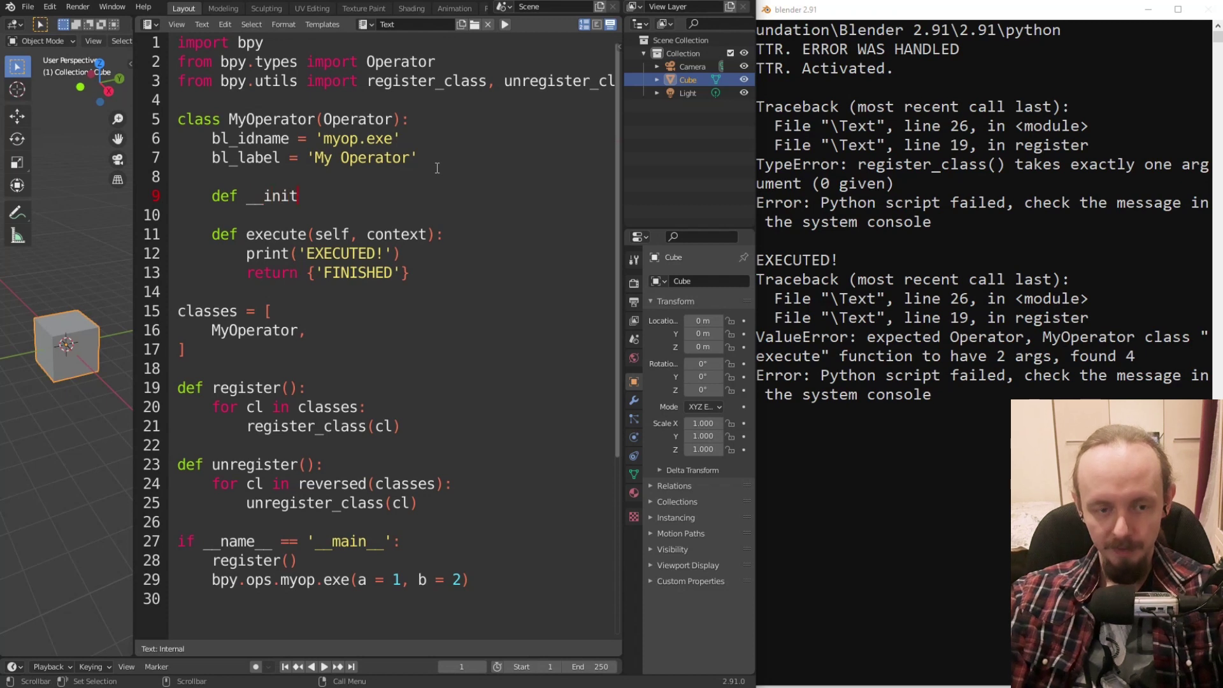
type("__(sel")
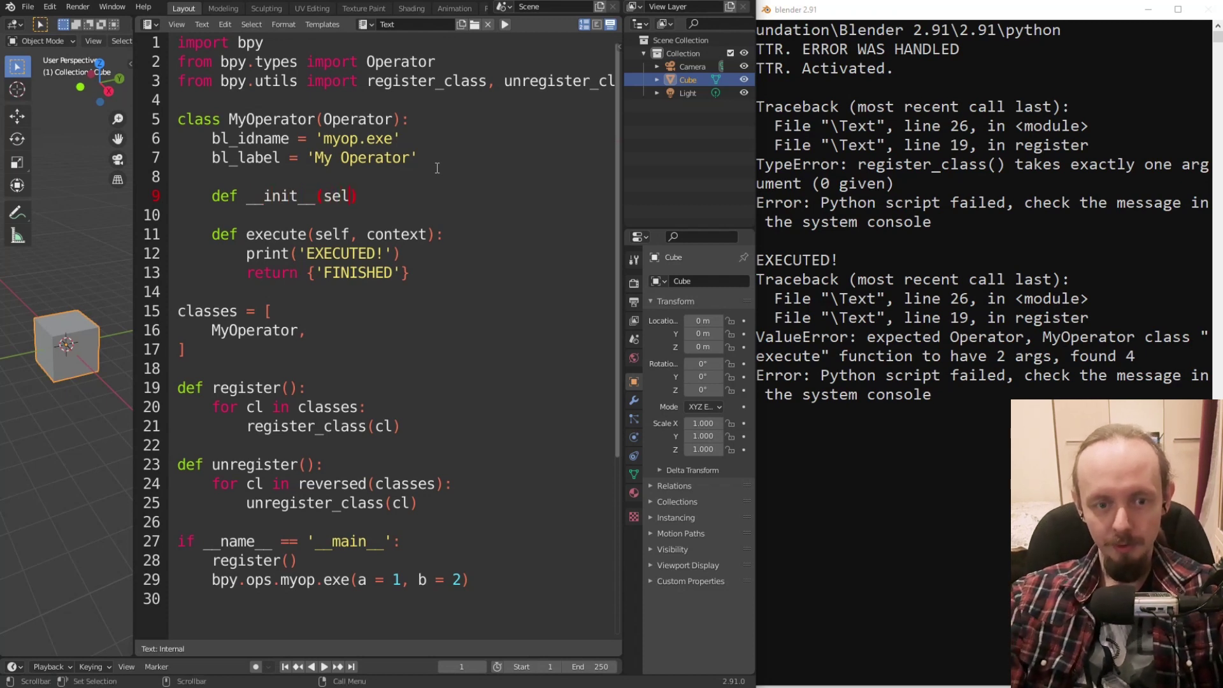
type("f, a, ")
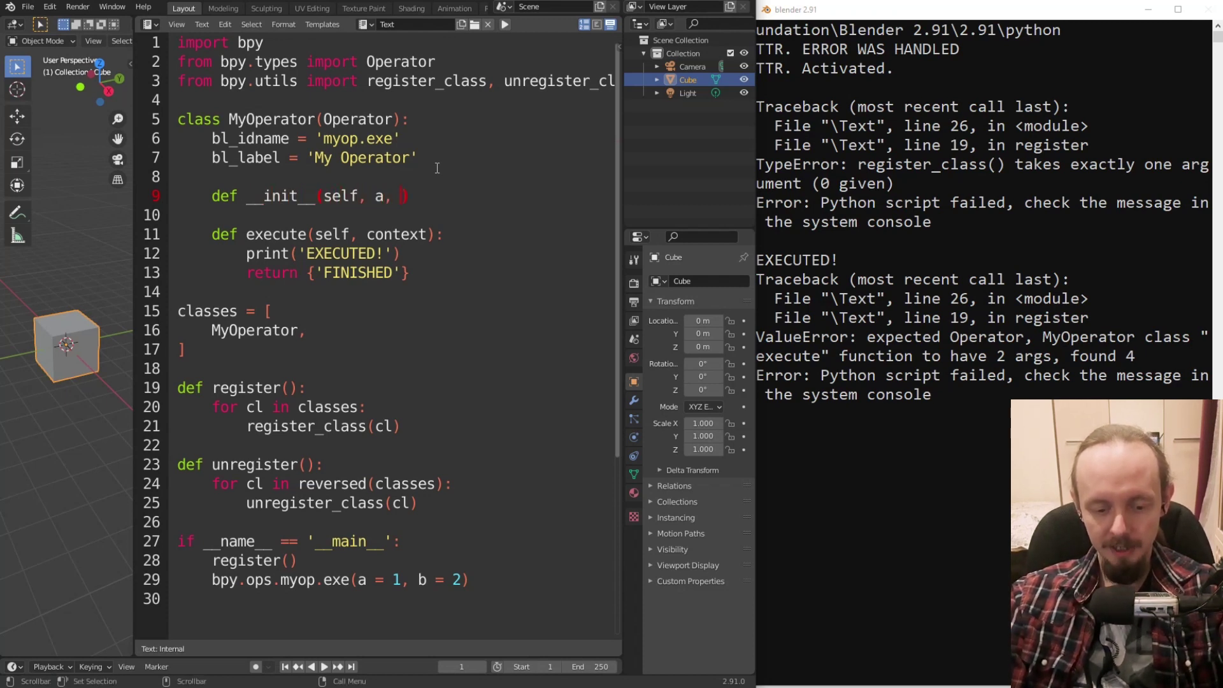
type("b")
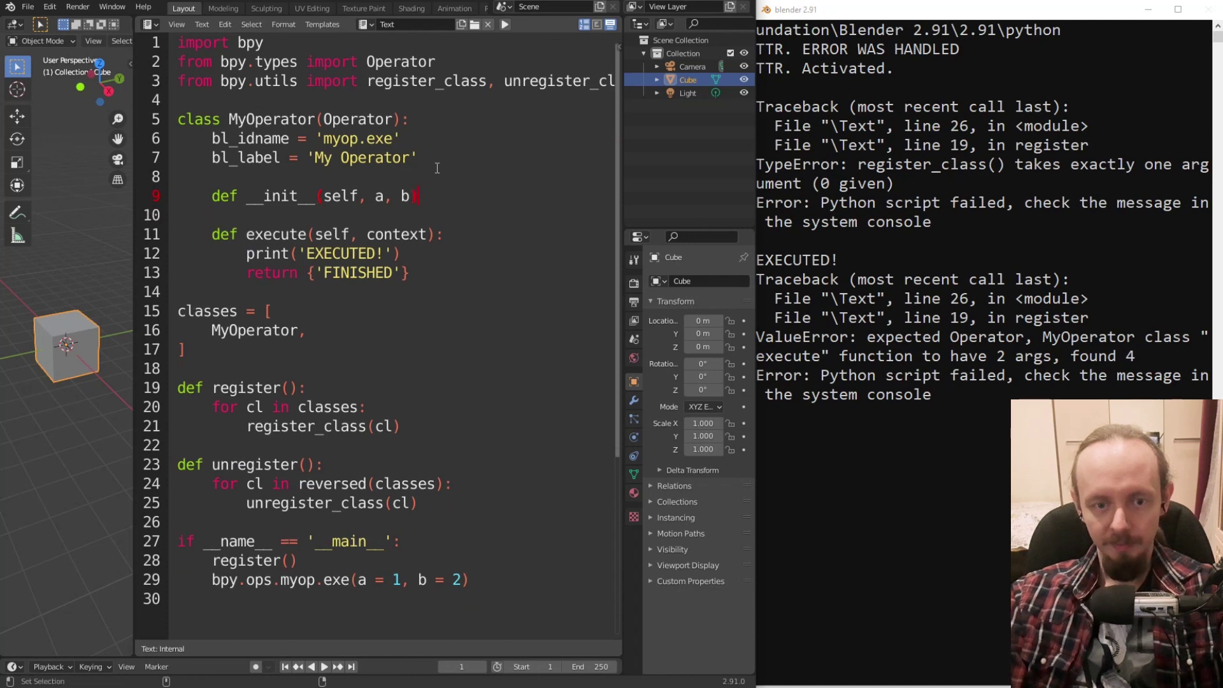
key("End")
type(":")
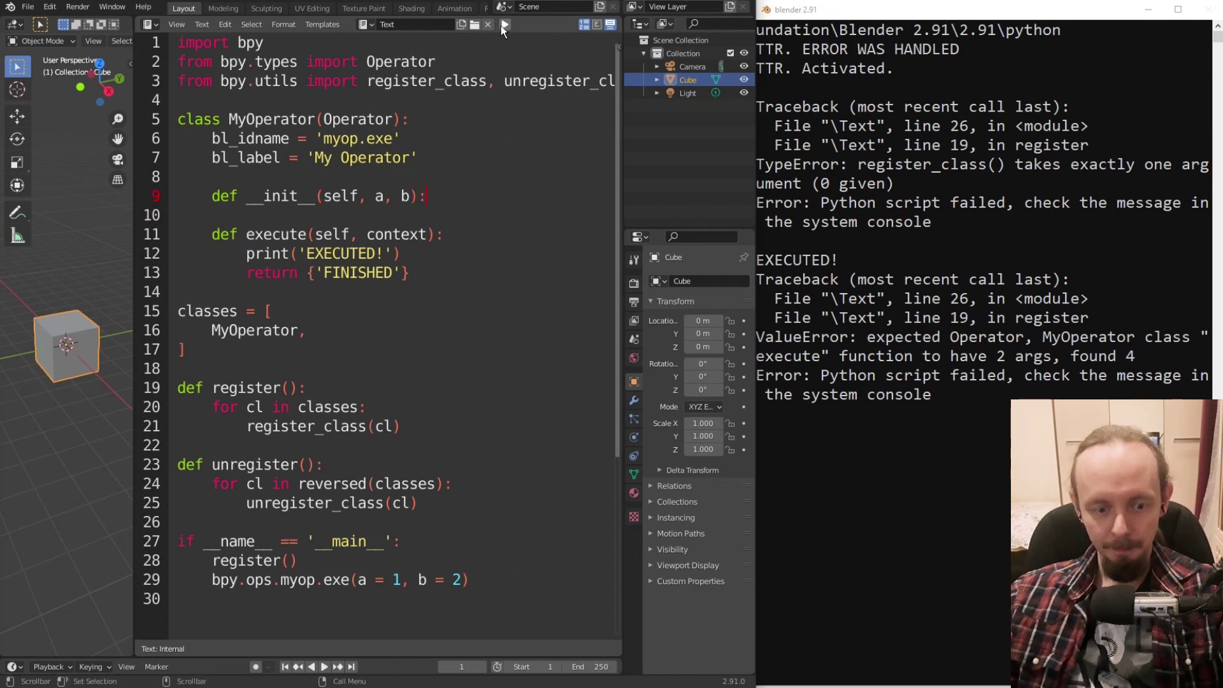
left_click(503, 24)
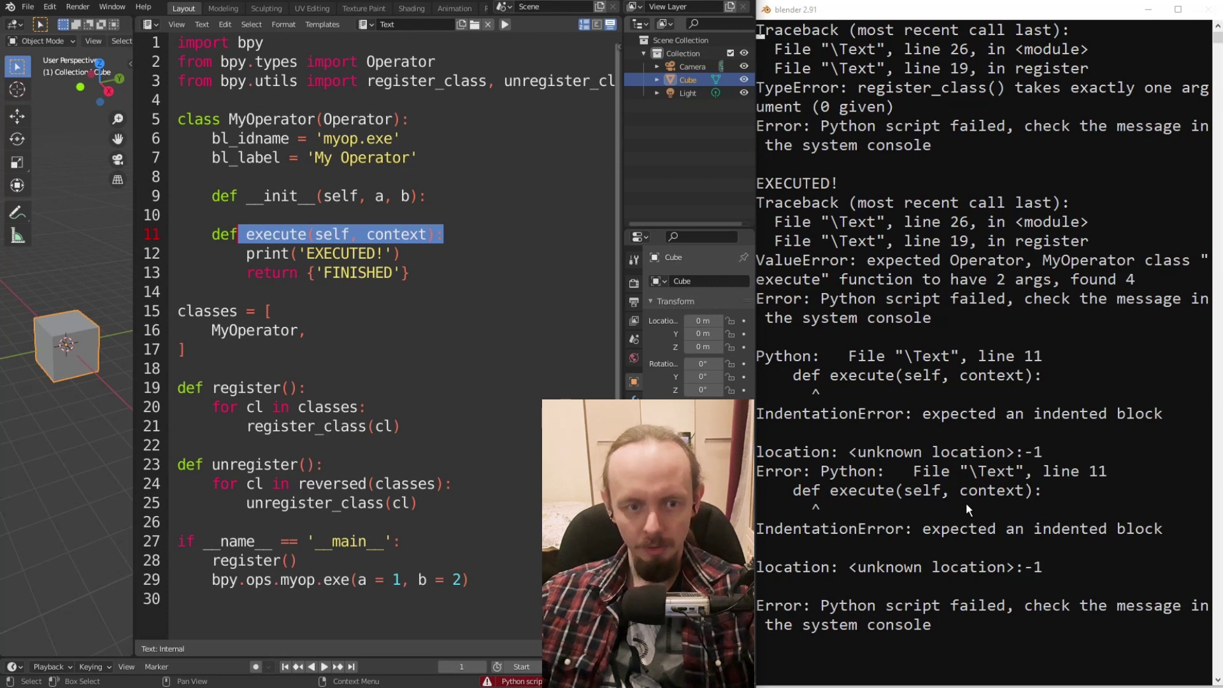
Give __init__ a pass body and rerun the script.
left_click(447, 190)
key("Return")
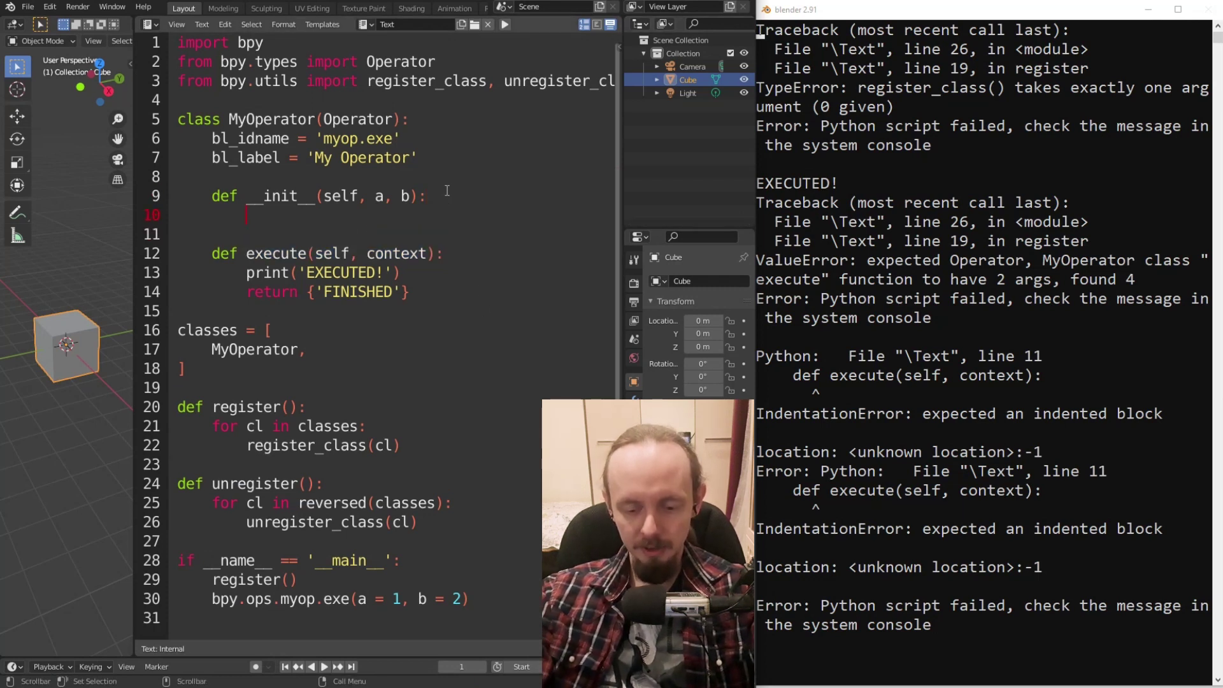
type("pass")
left_click(506, 24)
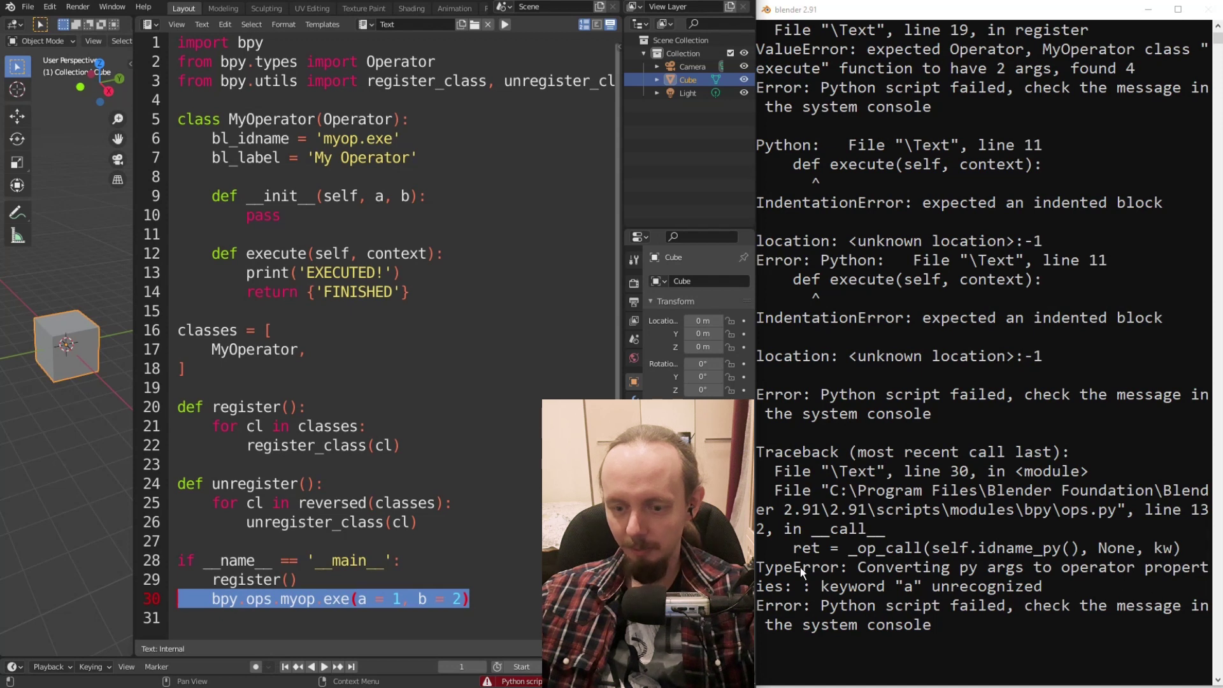
left_click_drag(757, 556, 753, 556)
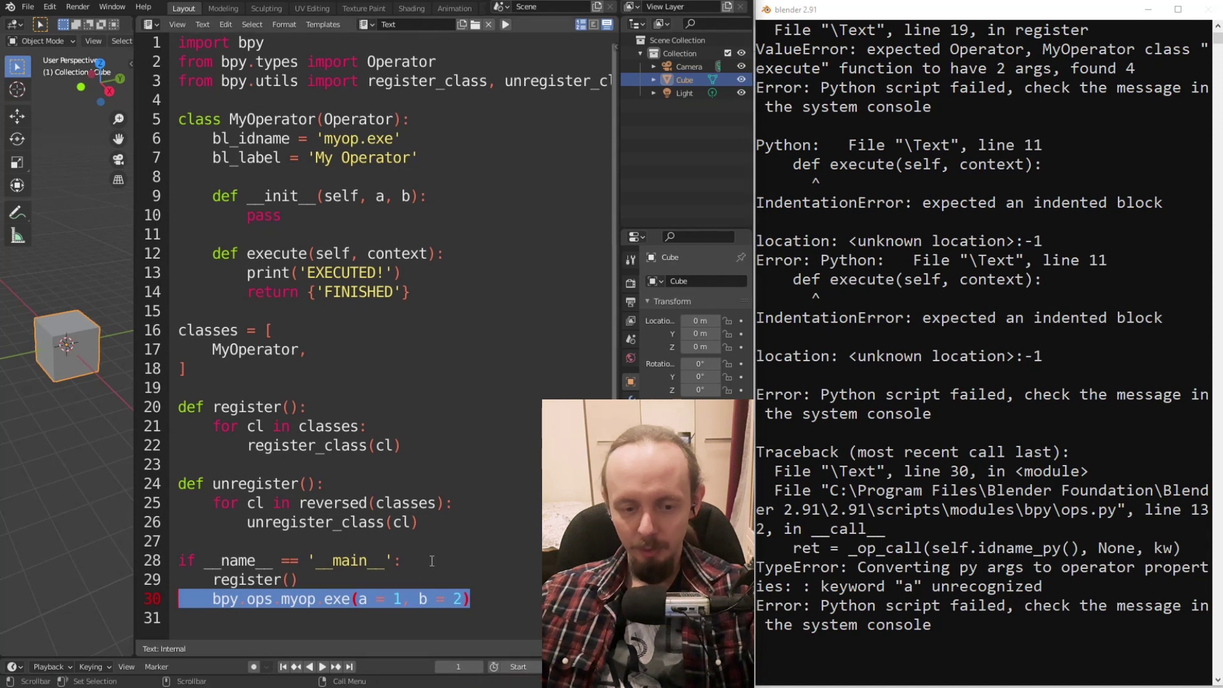
Change the call to exe(1, 2) and run, then remove all arguments from the call.
left_click_drag(359, 599, 410, 602)
key("BackSpace")
left_click(384, 602)
key("BackSpace")
key("BackSpace")
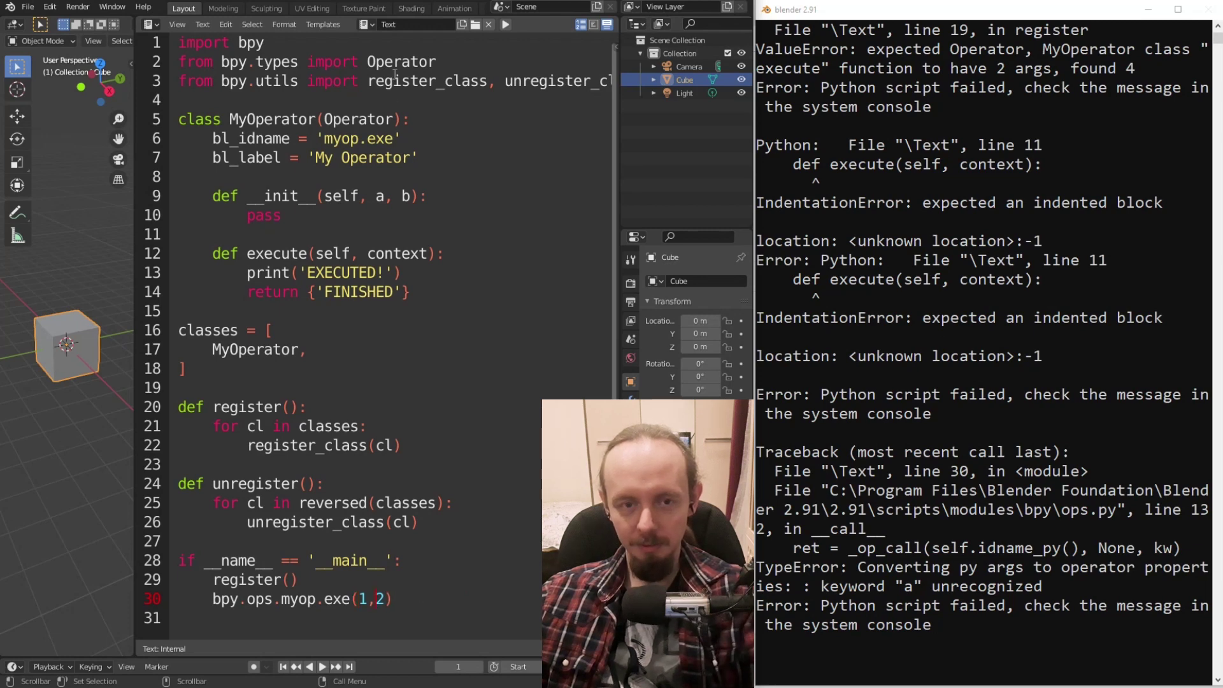
left_click(505, 24)
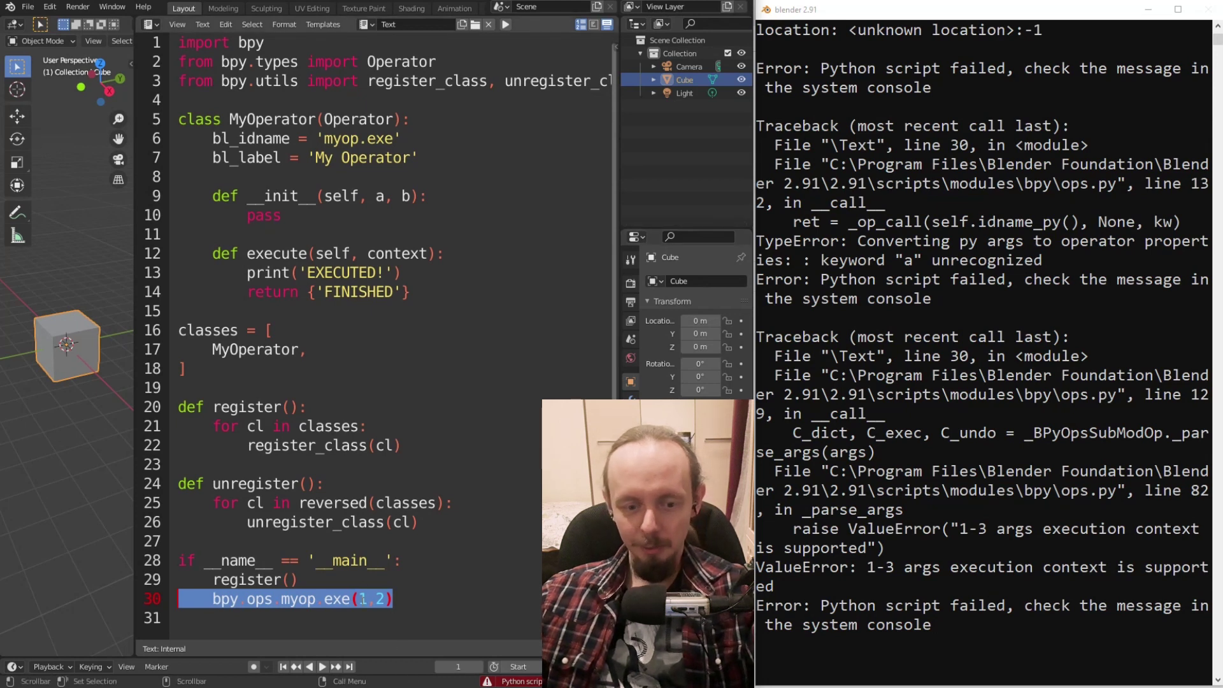
double_click(365, 600)
left_click_drag(368, 602, 386, 602)
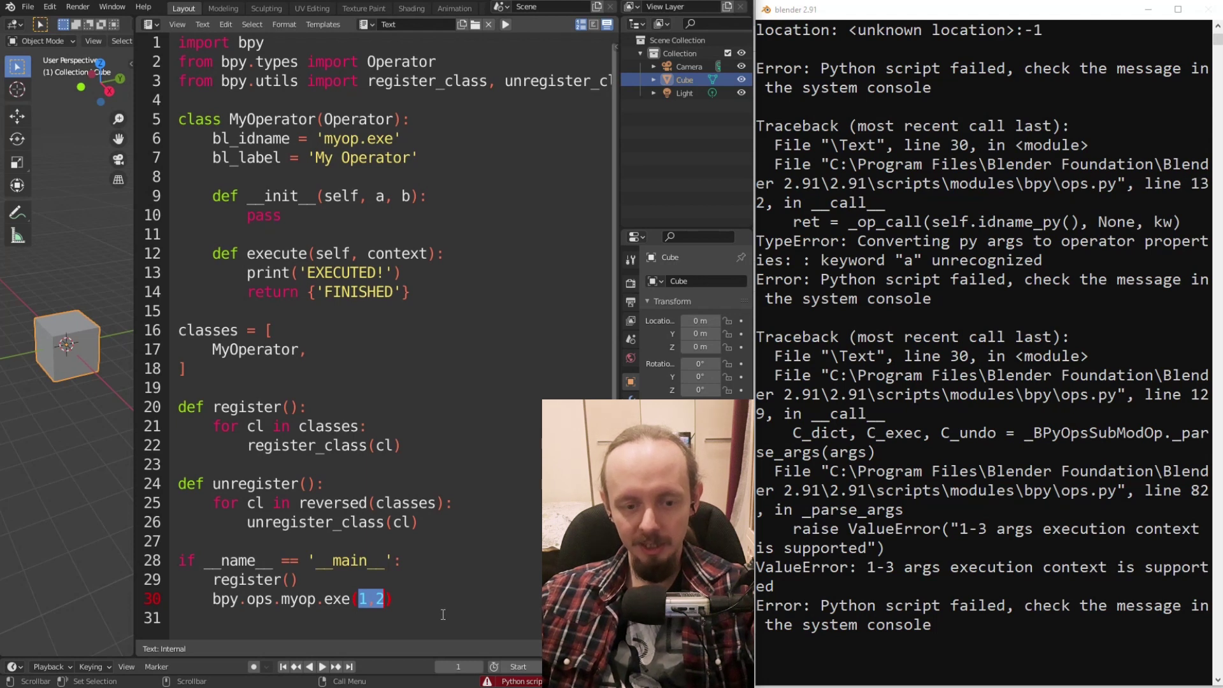
key("BackSpace")
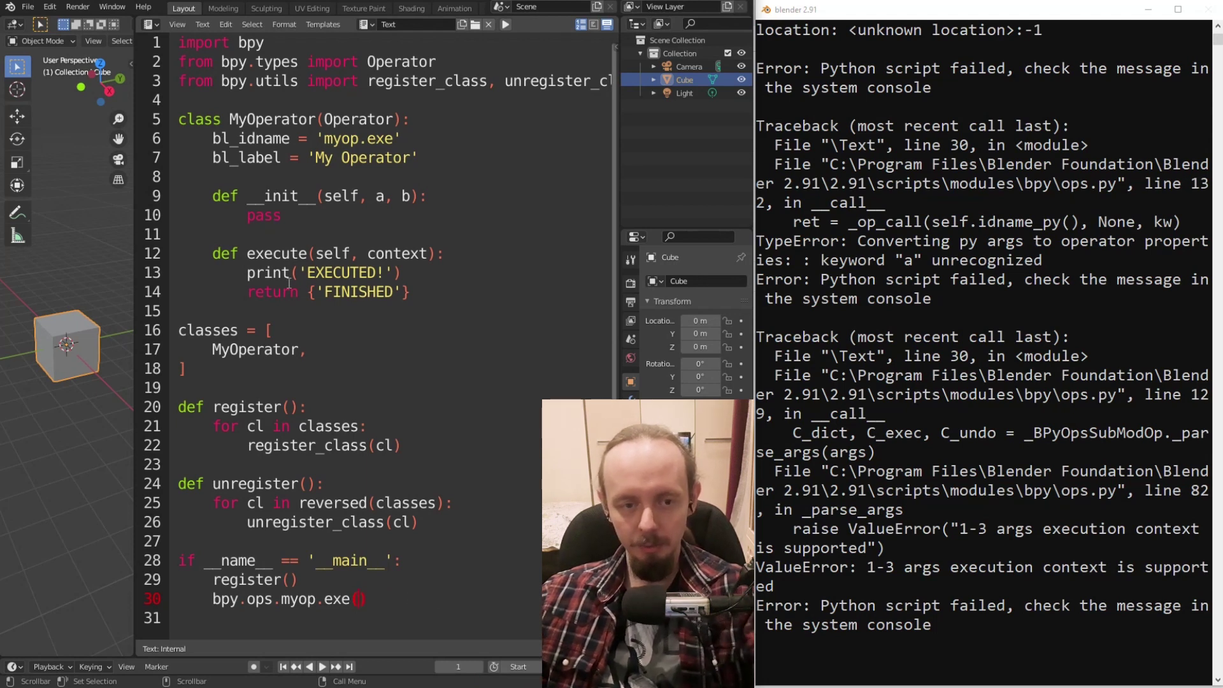
Add a line computing result = self.a + self.b in execute.
left_click(456, 258)
key("Return")
type("self.")
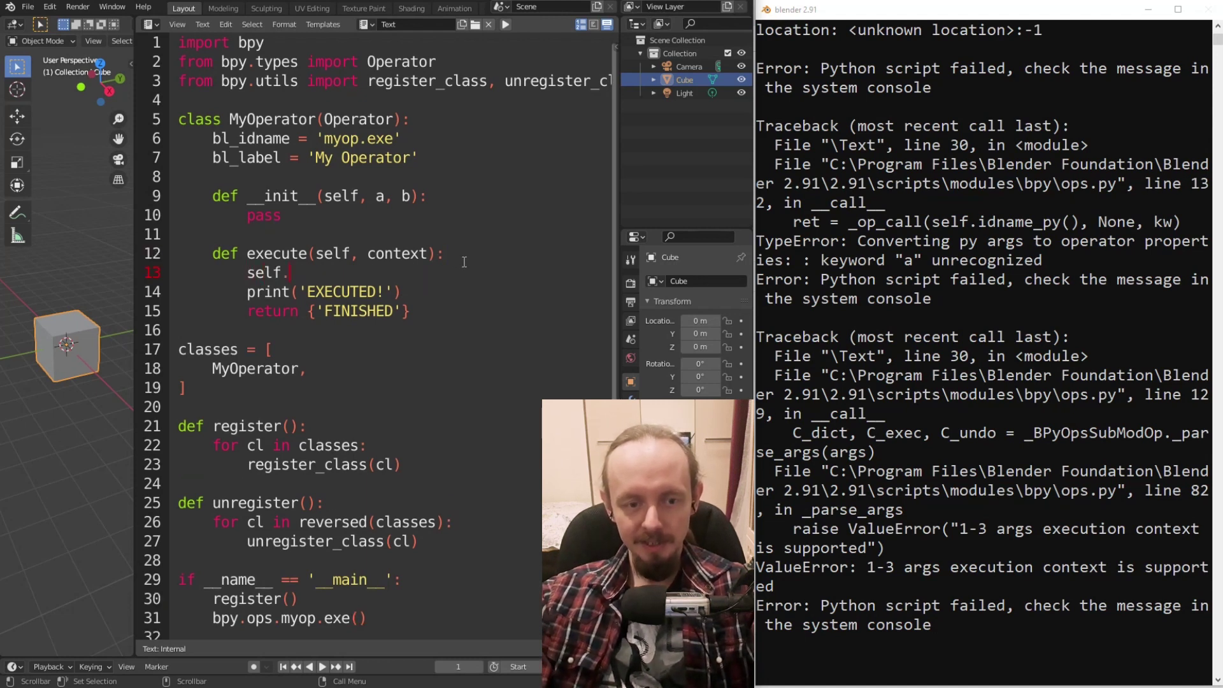
type("a + self.b")
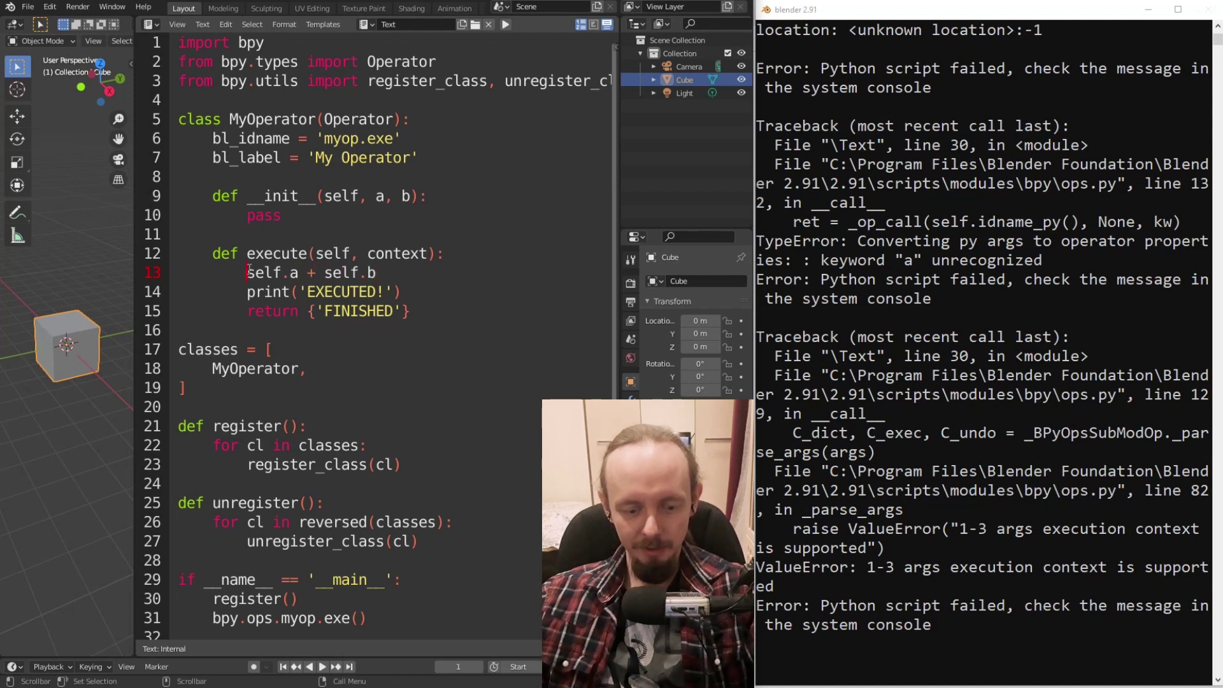
type("result =")
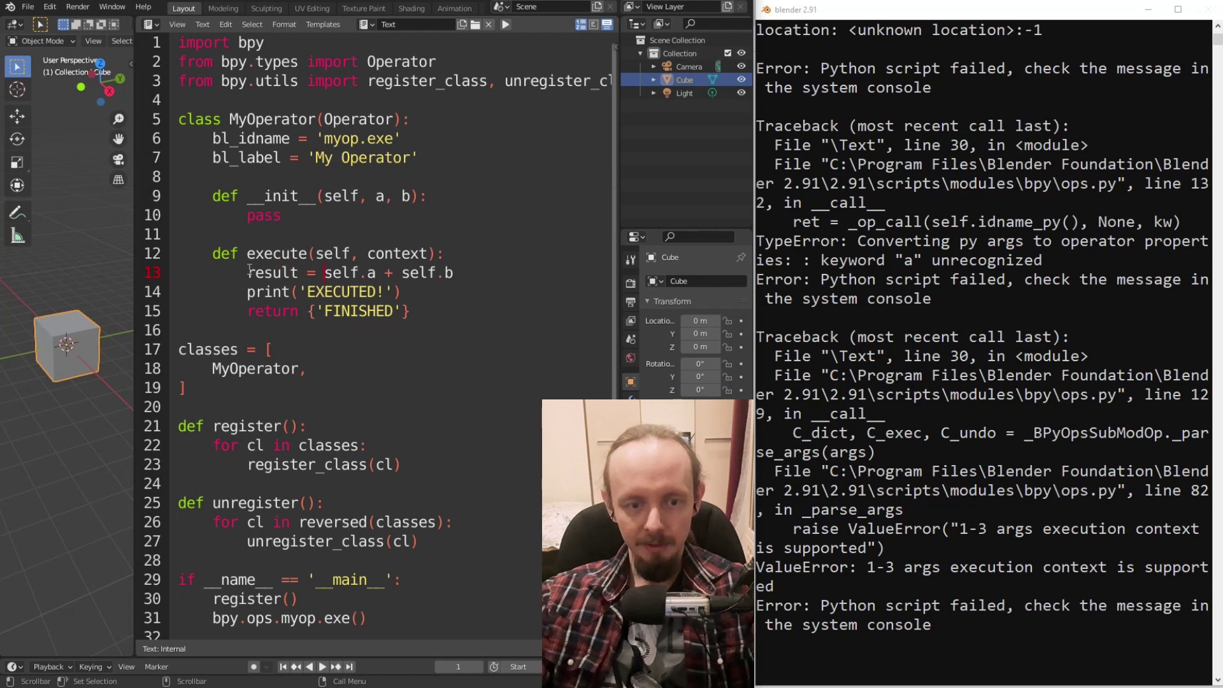
key("Down")
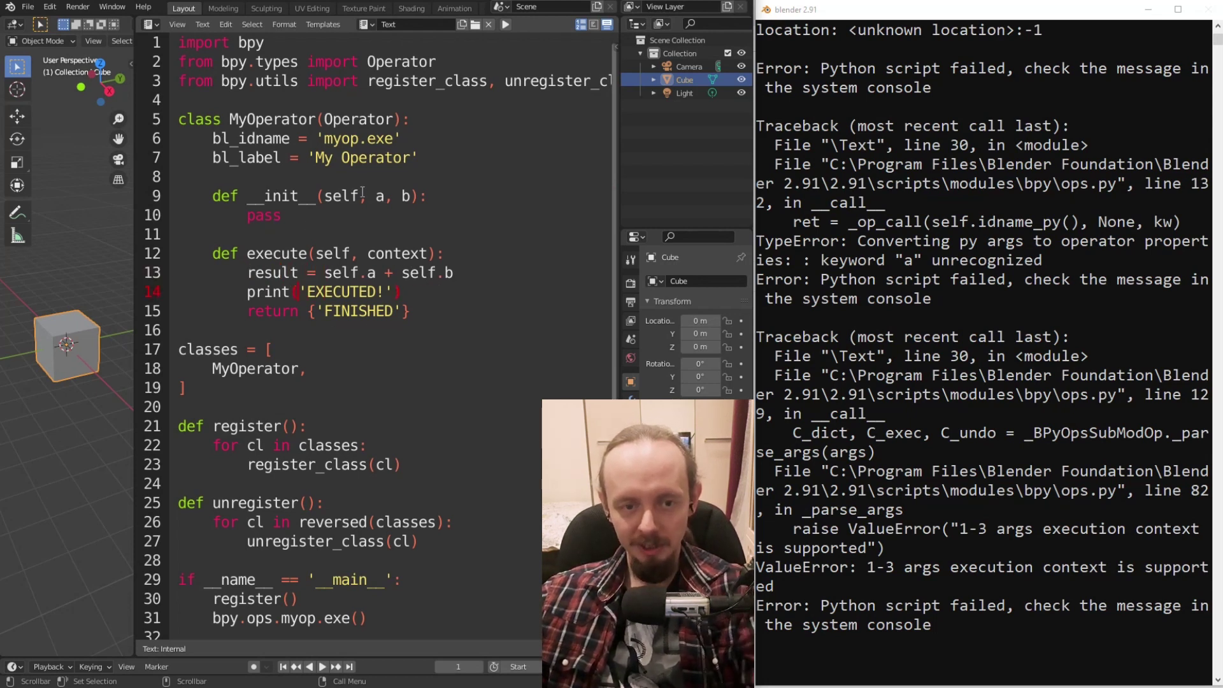
Delete the __init__ method and make print output result instead of 'EXECUTED!'.
left_click_drag(419, 159, 429, 218)
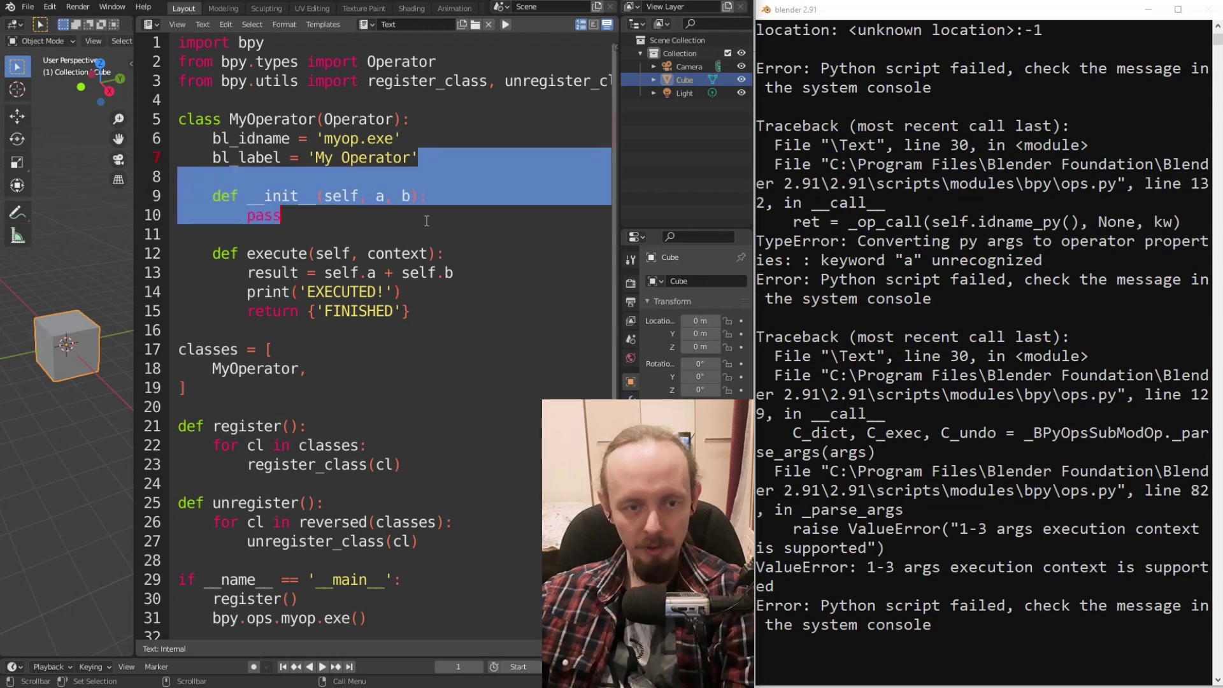
key("BackSpace")
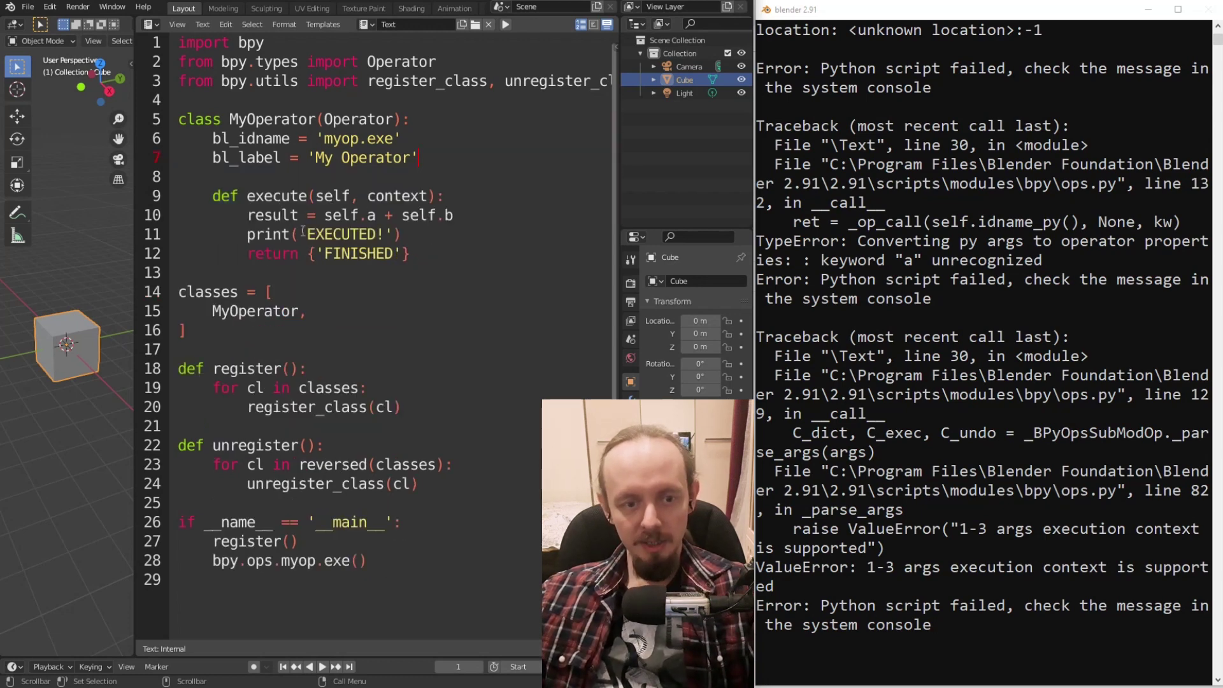
left_click(250, 217)
key("shift+Right")
key("shift+Right")
key("shift+Right")
key("shift+Right")
key("shift+Right")
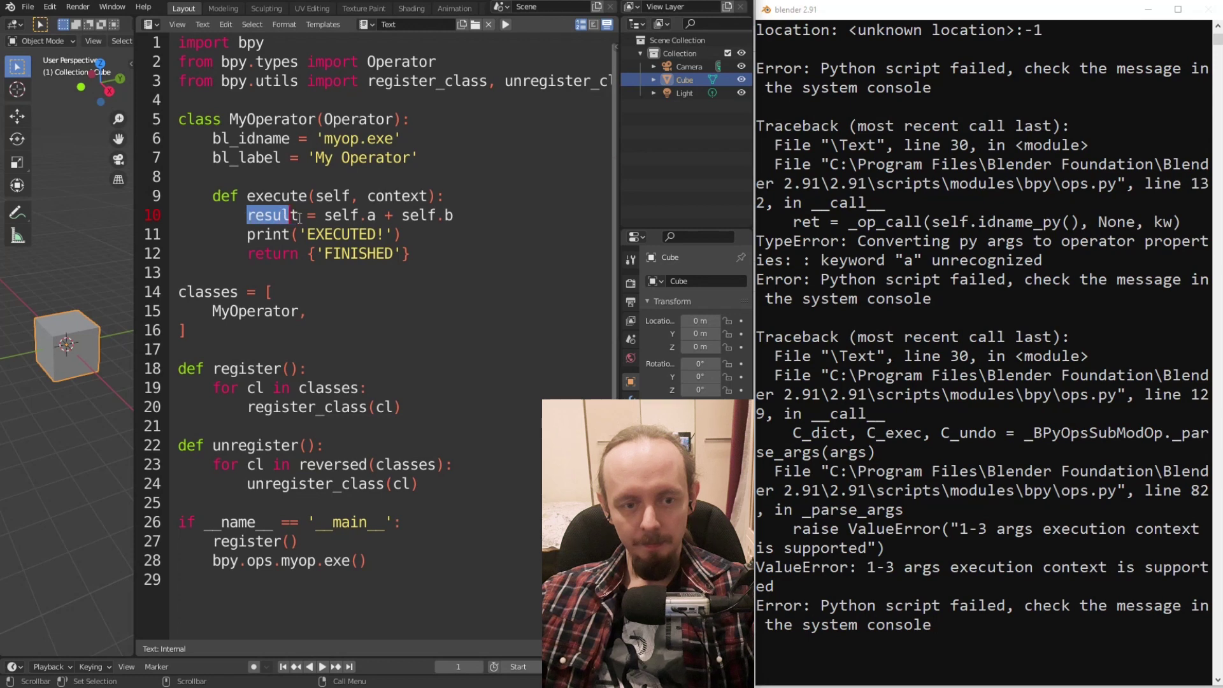
left_click_drag(298, 235, 394, 237)
type("result")
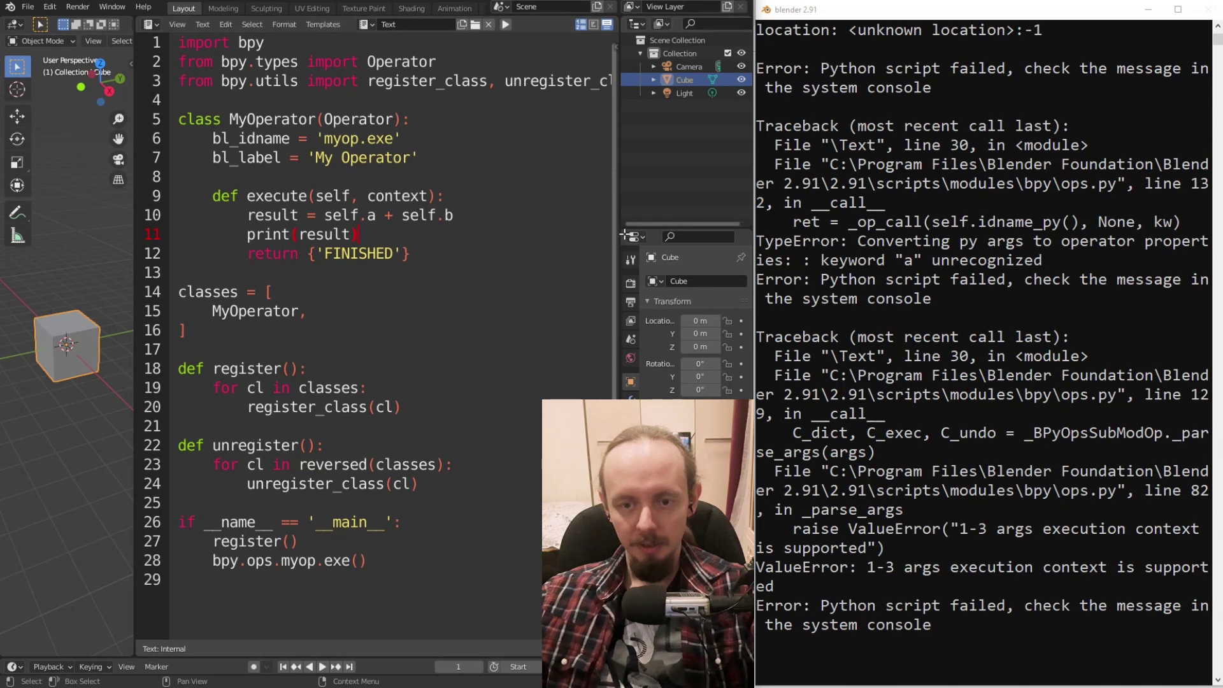
Rearrange the areas so the script editor is wide, with a narrow 3D viewport on its left.
left_click_drag(624, 230, 624, 19)
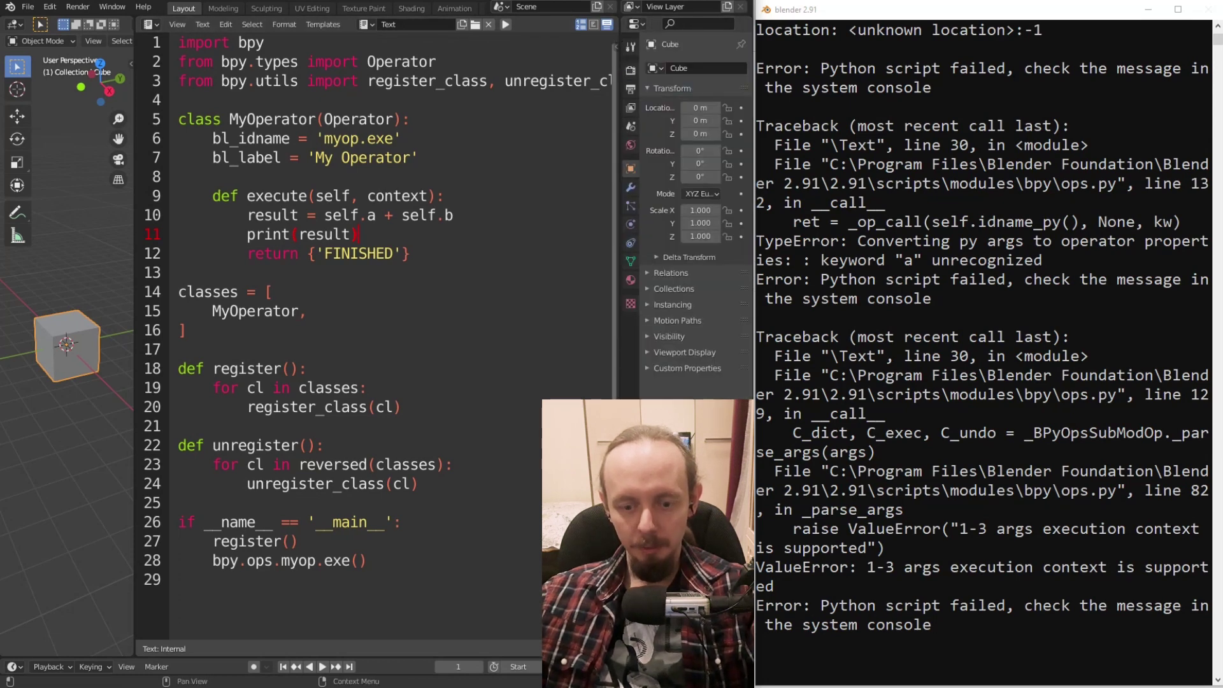
left_click_drag(140, 650, 64, 637)
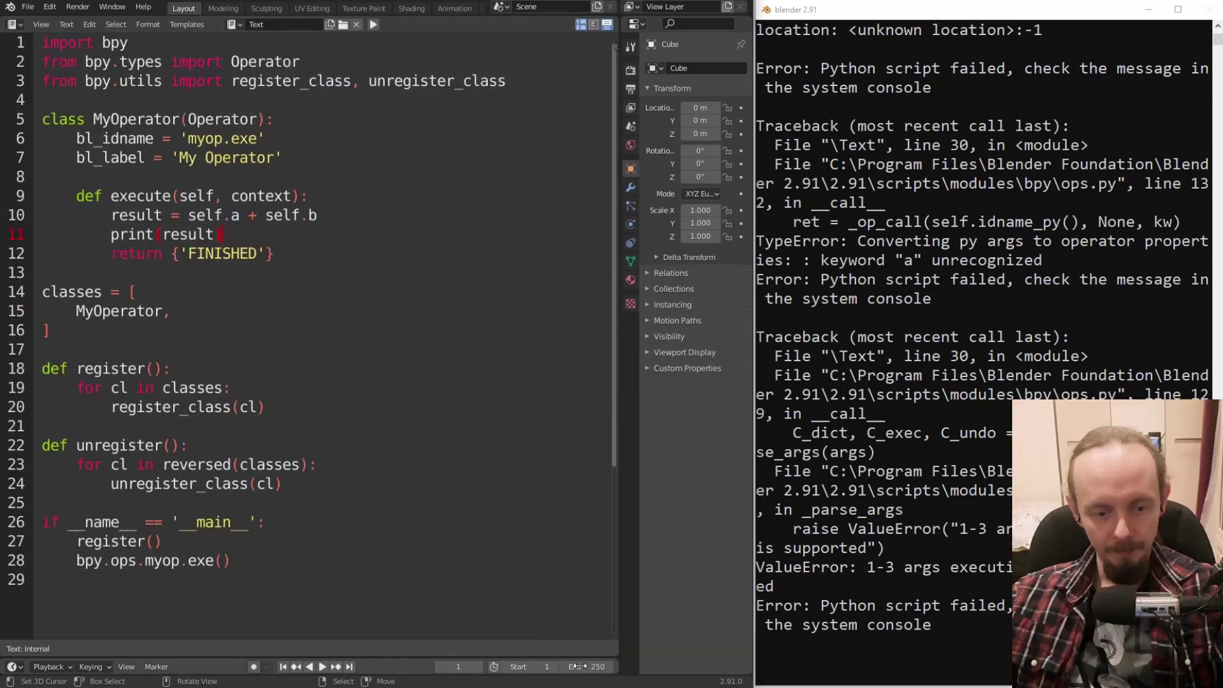
mouse_move(613, 653)
left_mouse_down()
mouse_move(619, 671)
mouse_move(650, 670)
left_mouse_up()
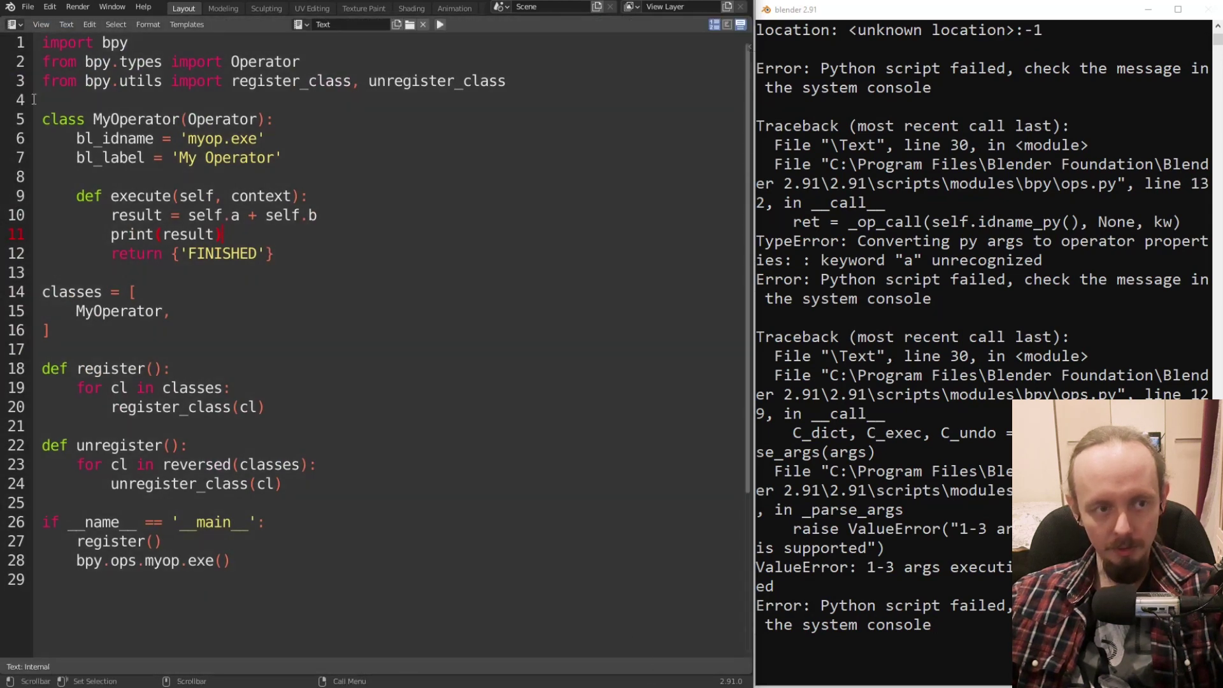
left_click_drag(2, 19, 119, 25)
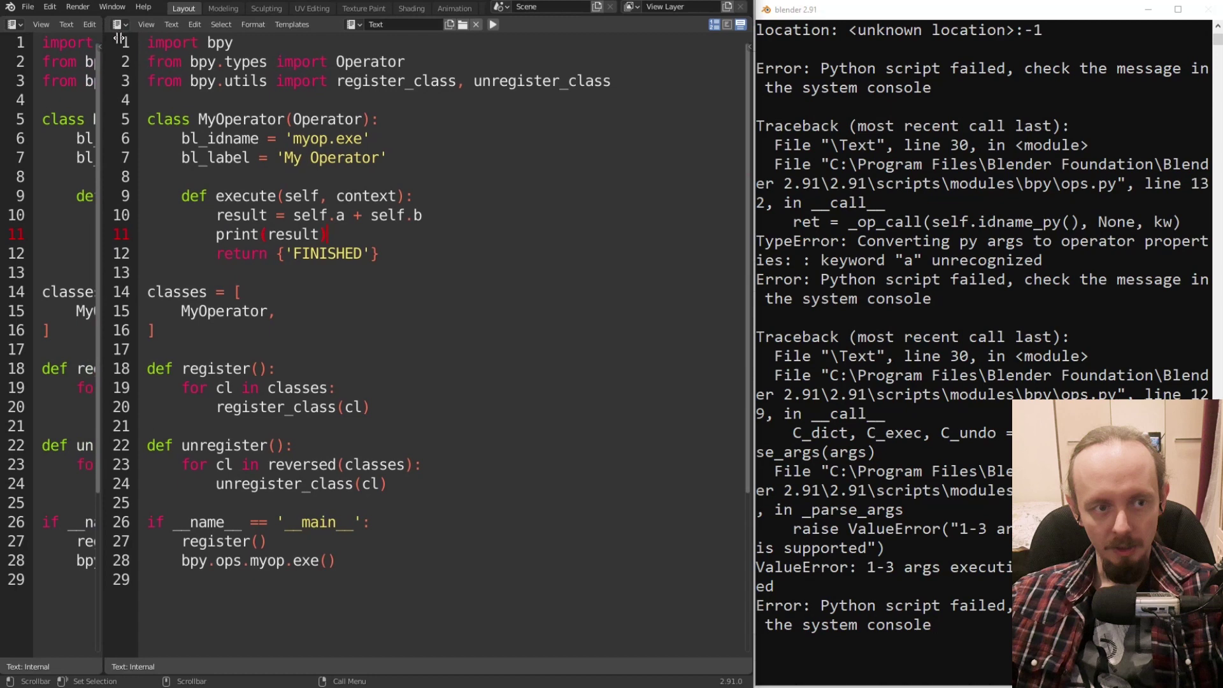
left_click(14, 25)
left_click(33, 63)
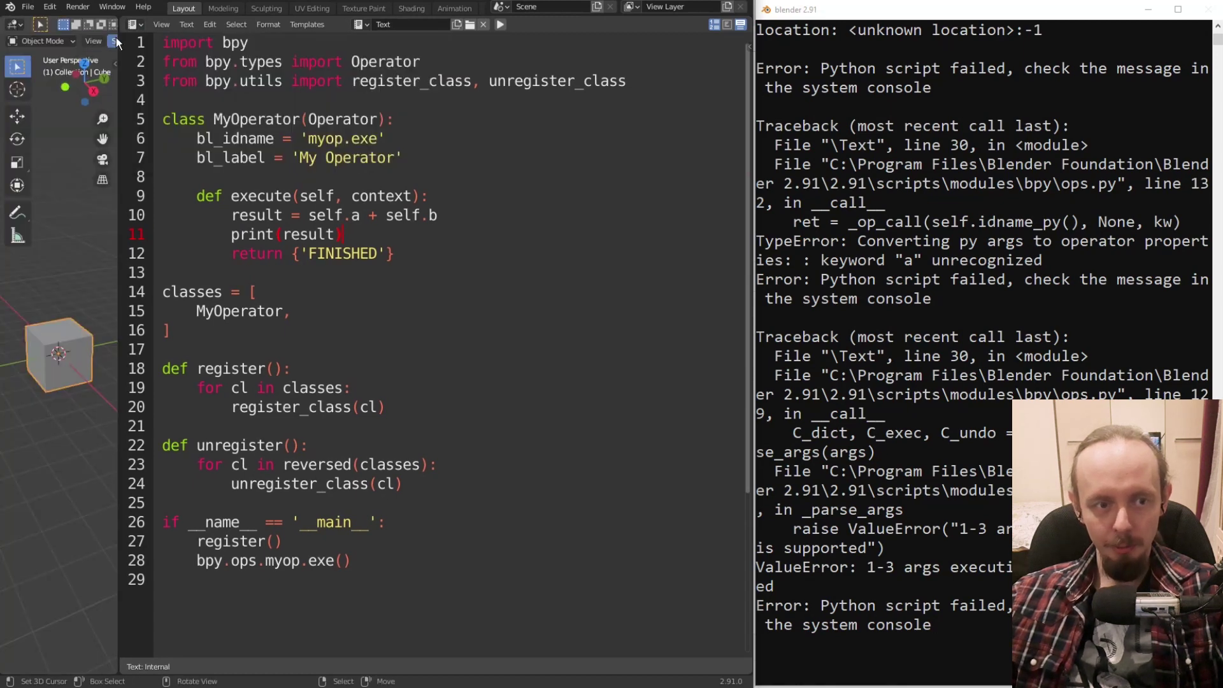
left_click_drag(118, 38, 138, 40)
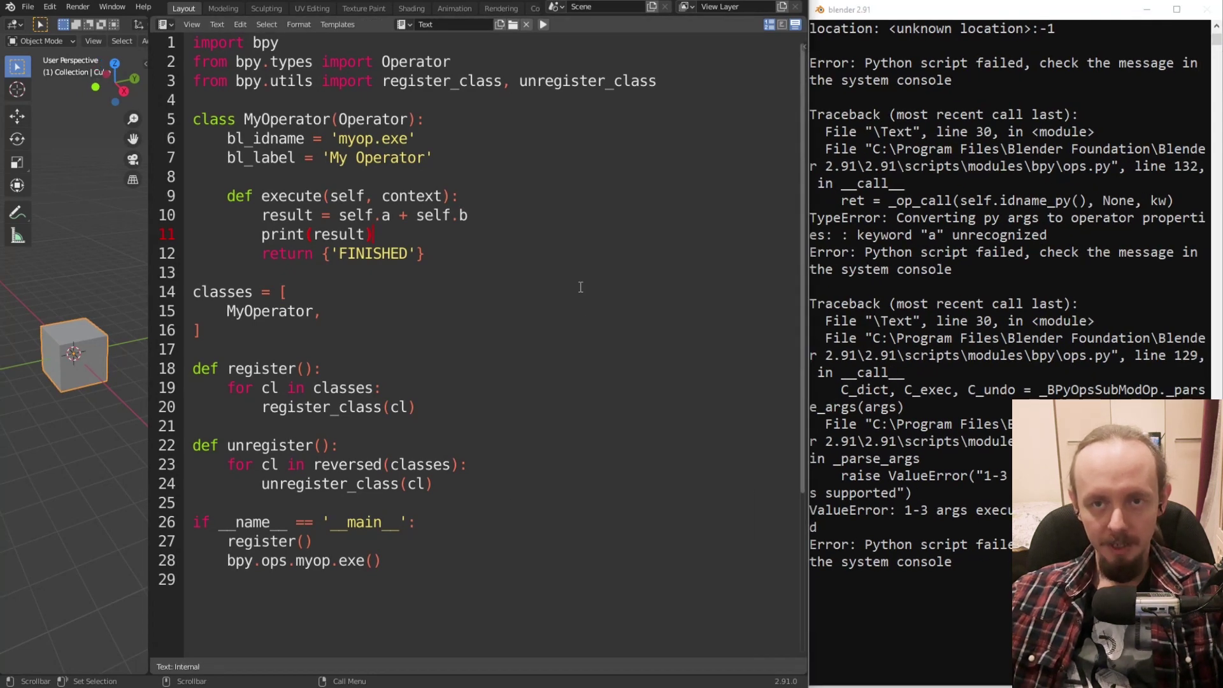
Insert 'from bpy.props import' as line 4, below the bpy.utils import.
left_click(678, 80)
key("Return")
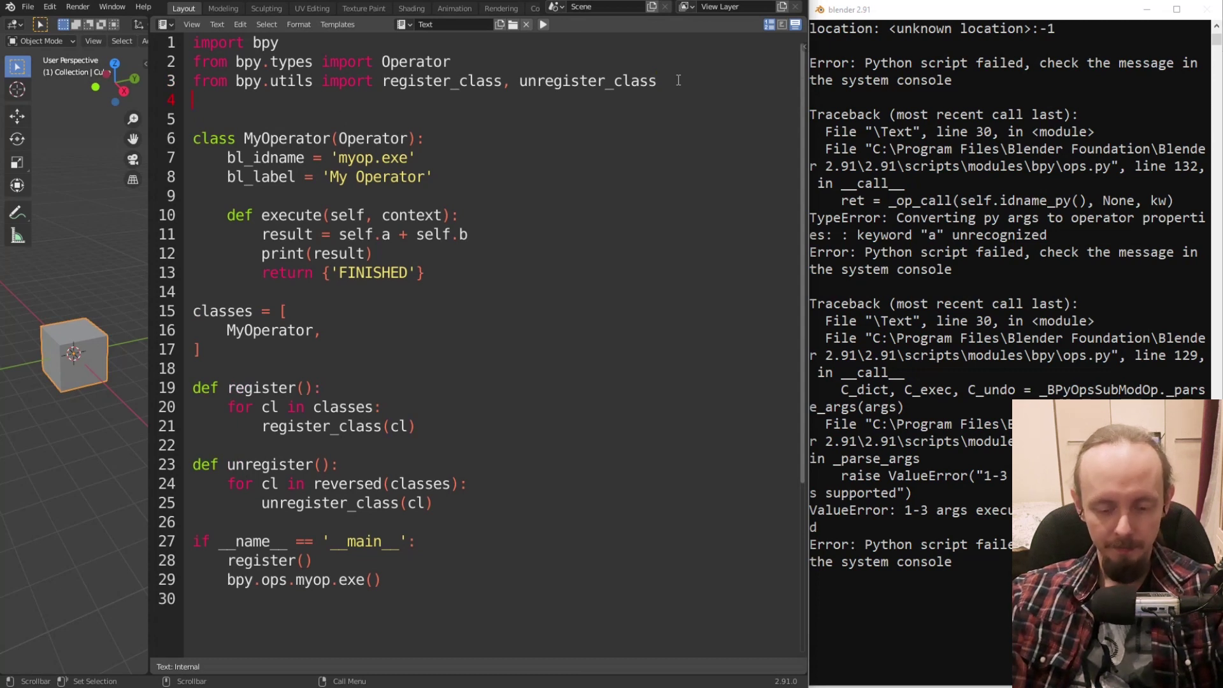
type("import ")
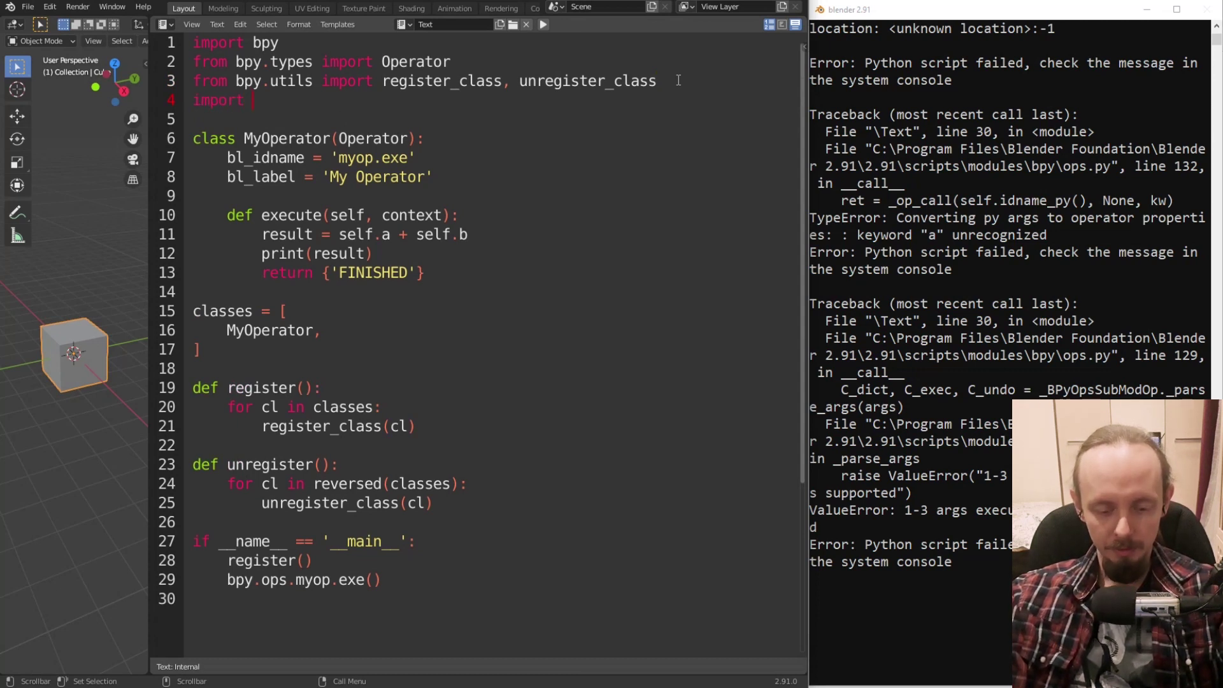
type("bpy.props")
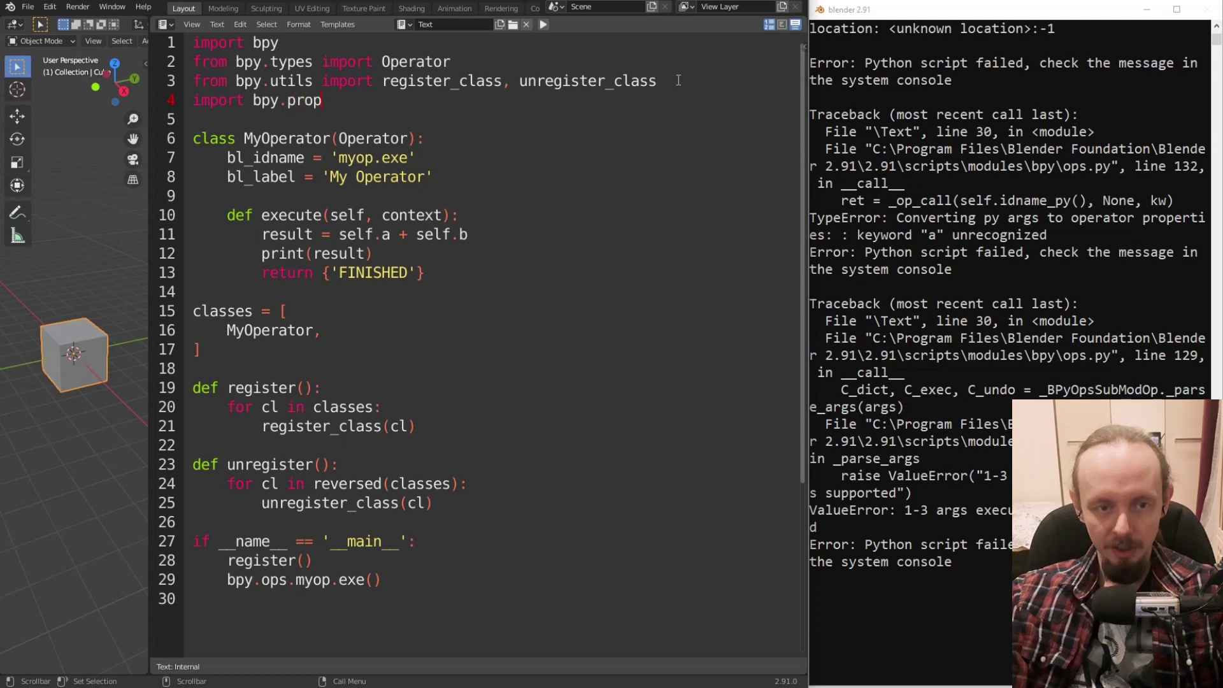
key("ctrl+Left")
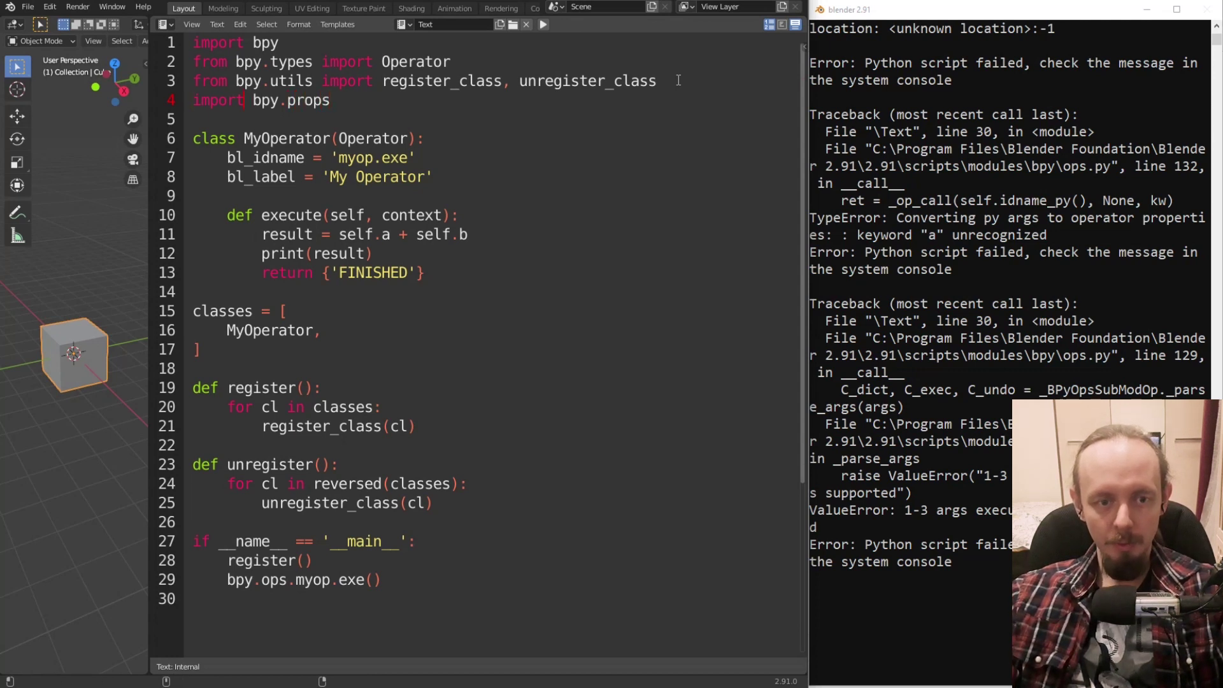
key("ctrl+shift+Left")
type("from")
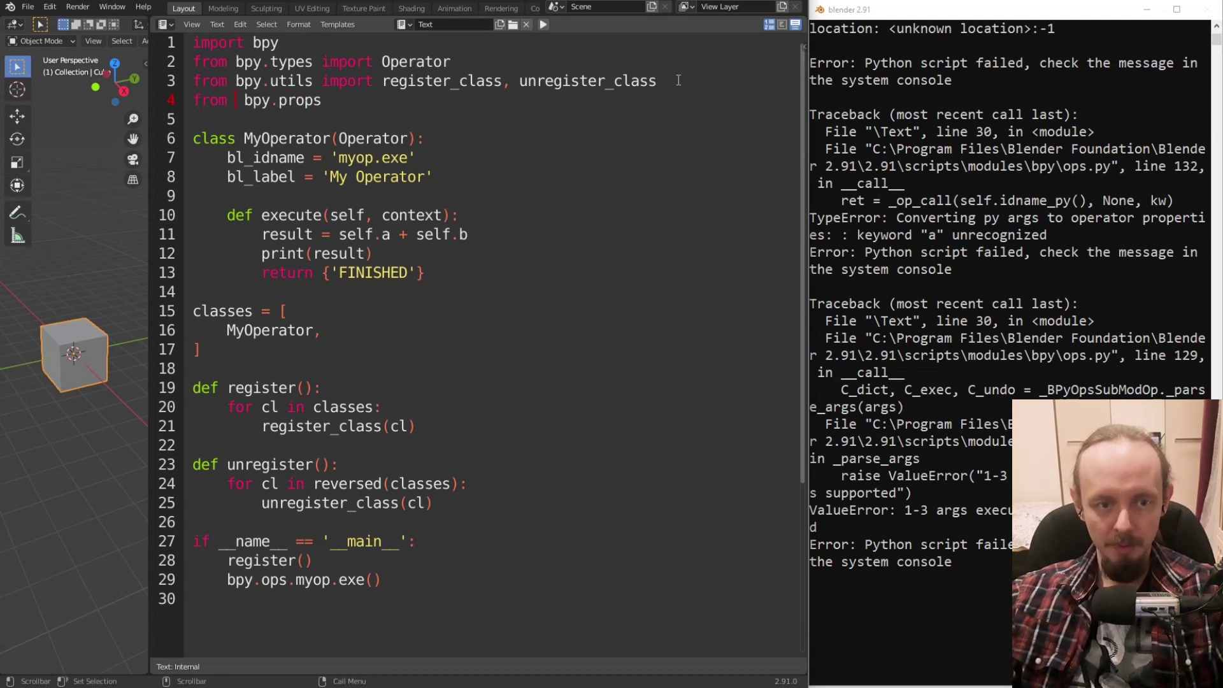
key("BackSpace")
key("Left")
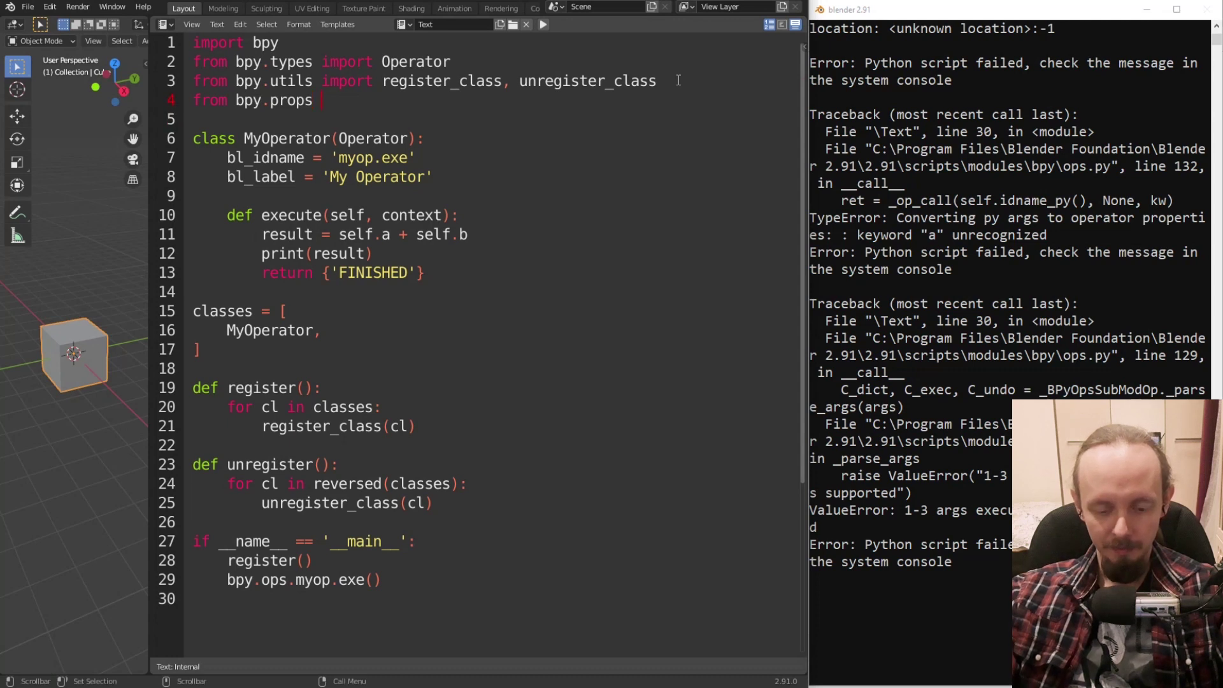
type("import")
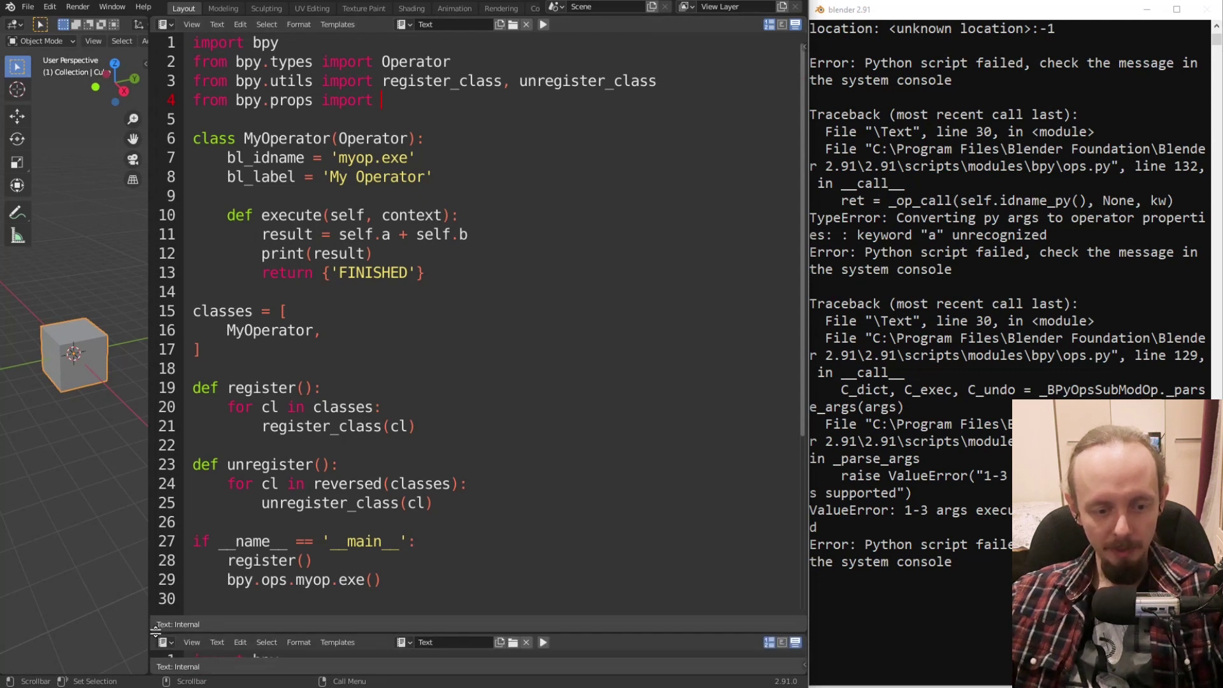
Split a Python Console below the script and autocomplete bpy.props. to list its property types.
left_click_drag(154, 670, 160, 423)
left_click(164, 450)
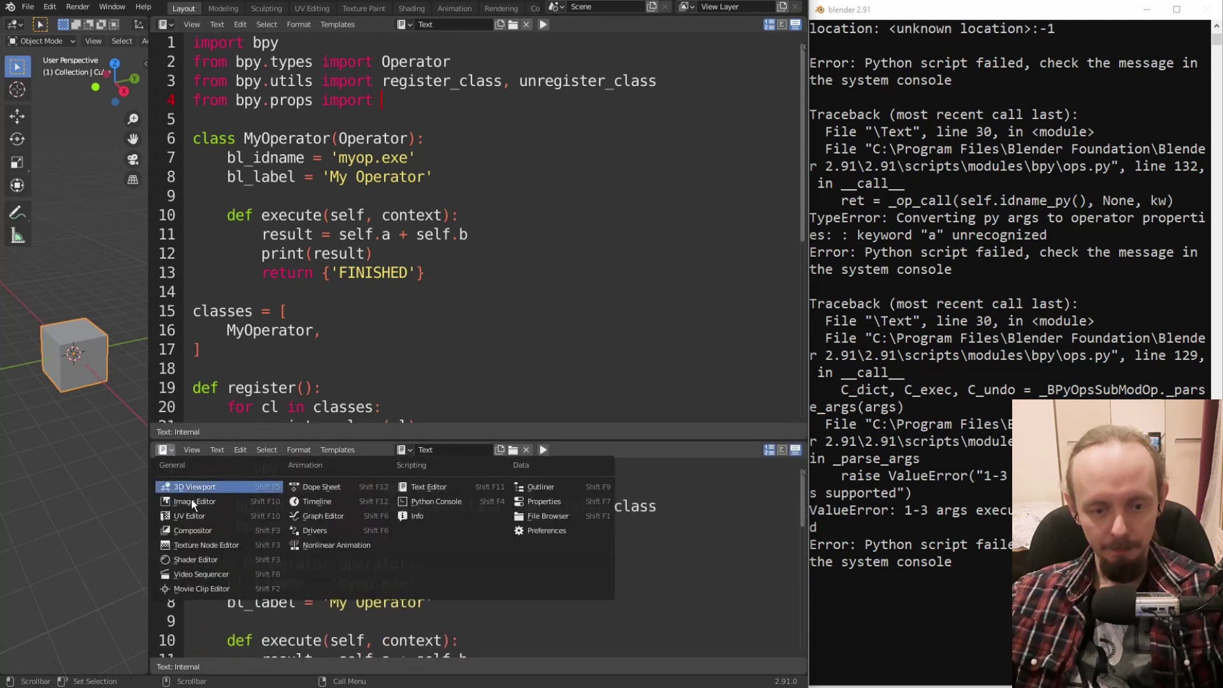
left_click(433, 502)
scroll(360, 610, "up", 2, "ctrl")
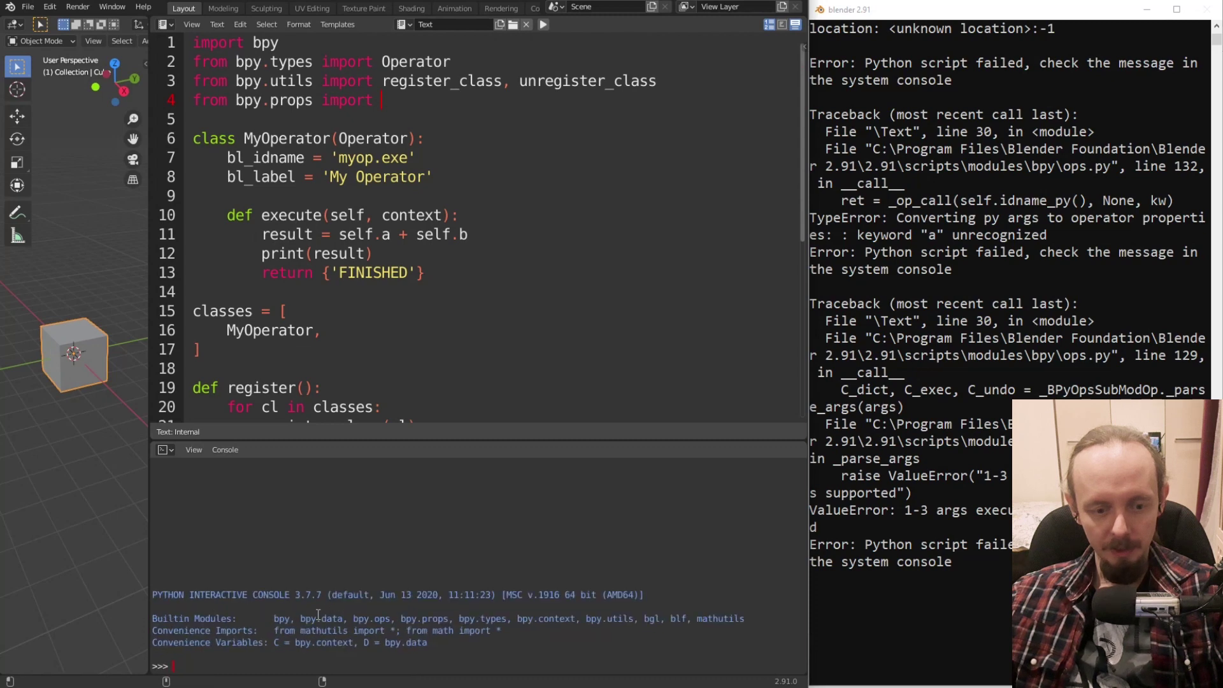
scroll(331, 630, "up", 2, "ctrl")
type("bpy")
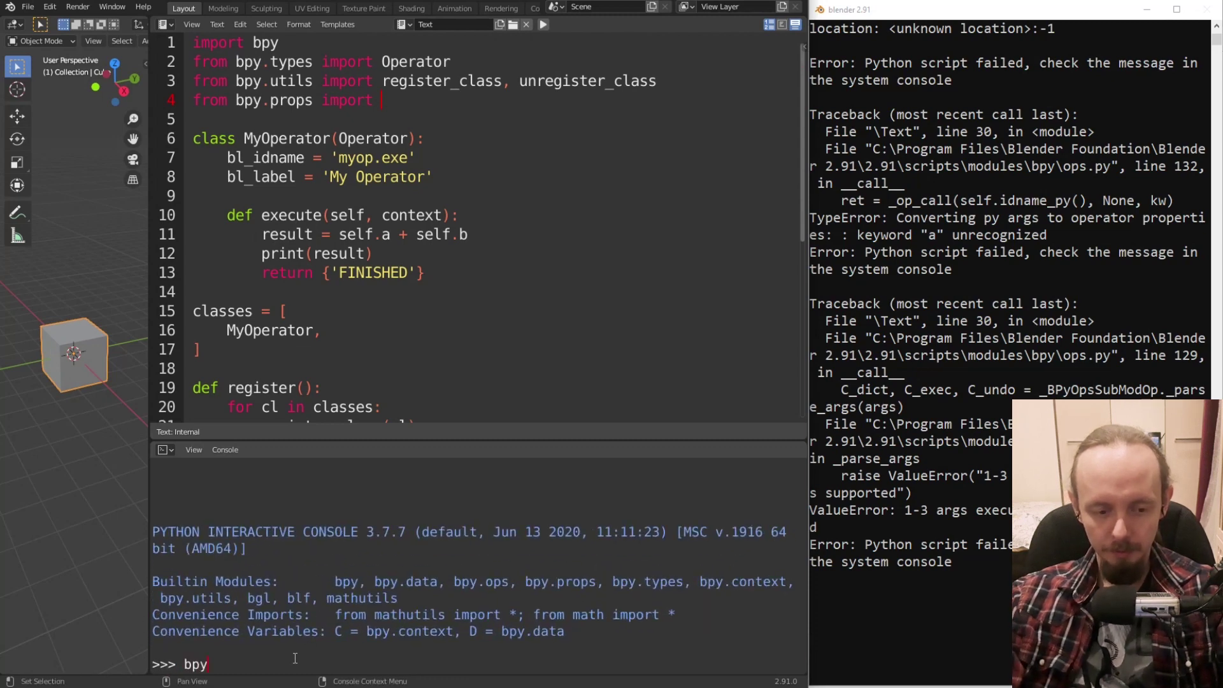
type(".props")
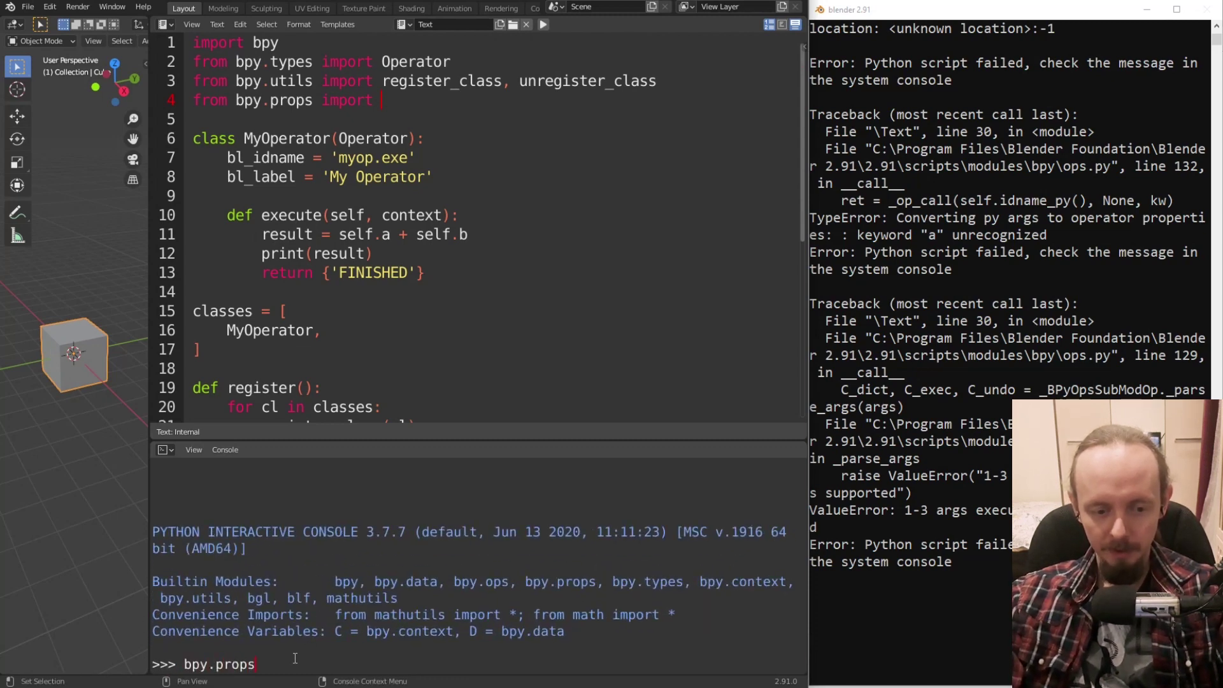
type(".")
key("ctrl+space")
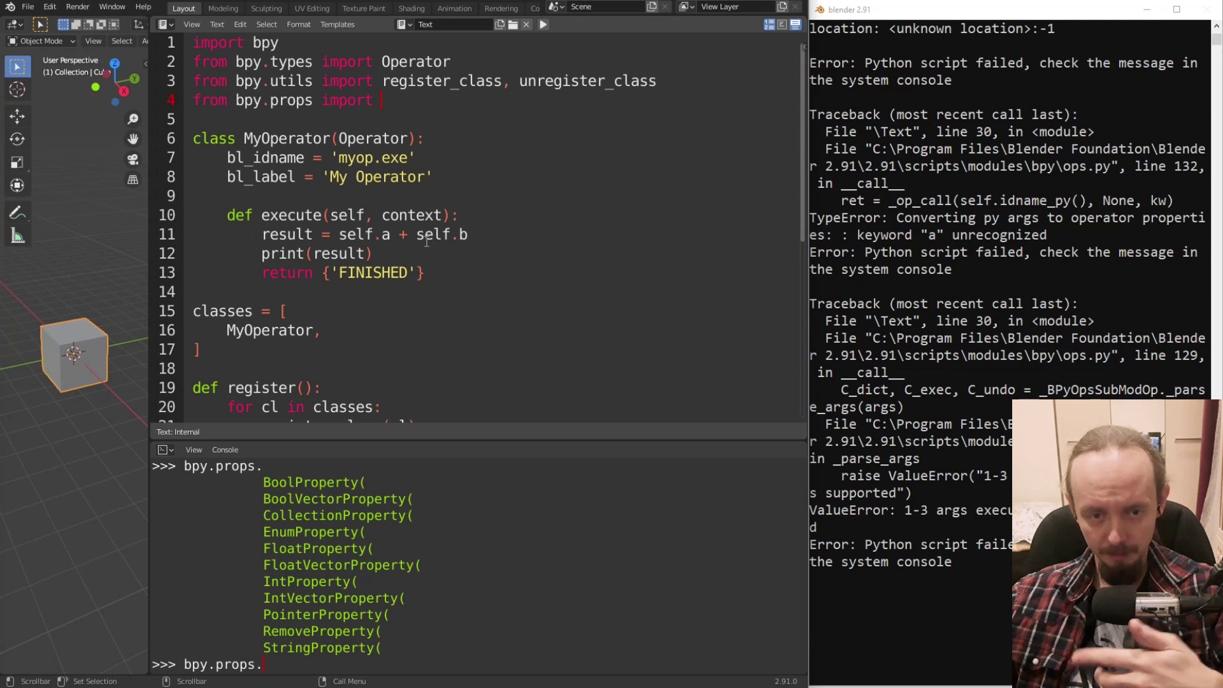
Add a line 'a : IntProperty' in MyOperator below bl_label.
left_click(470, 175)
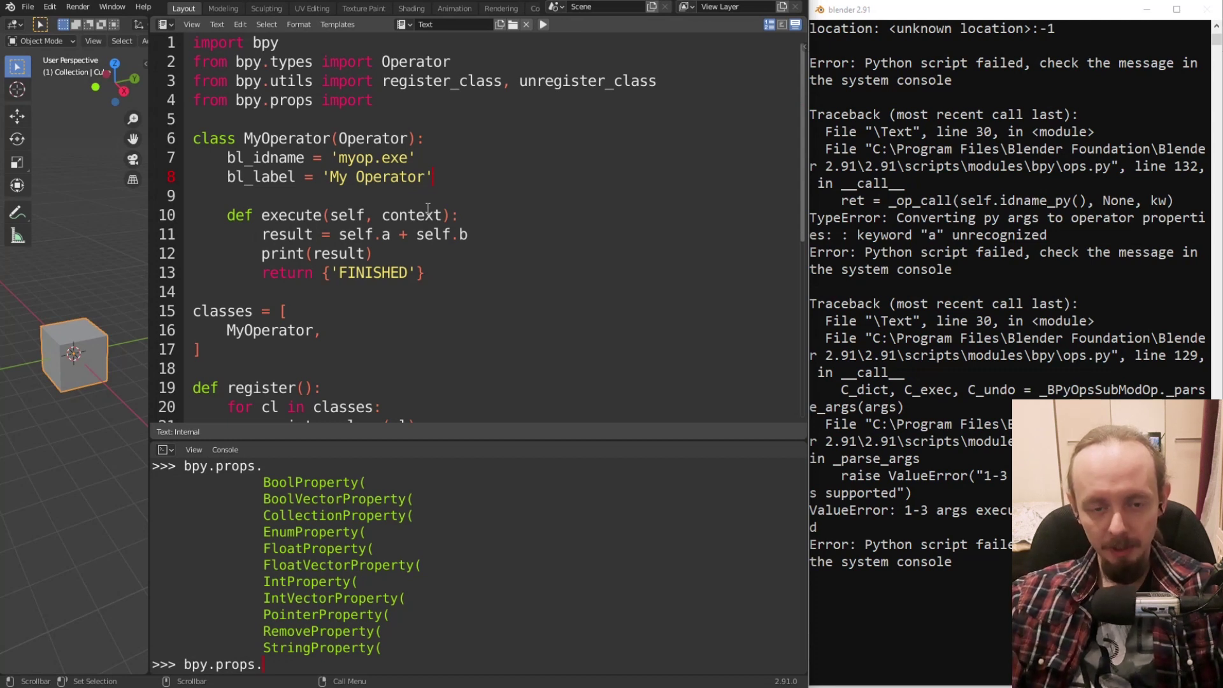
key("Return")
type("a")
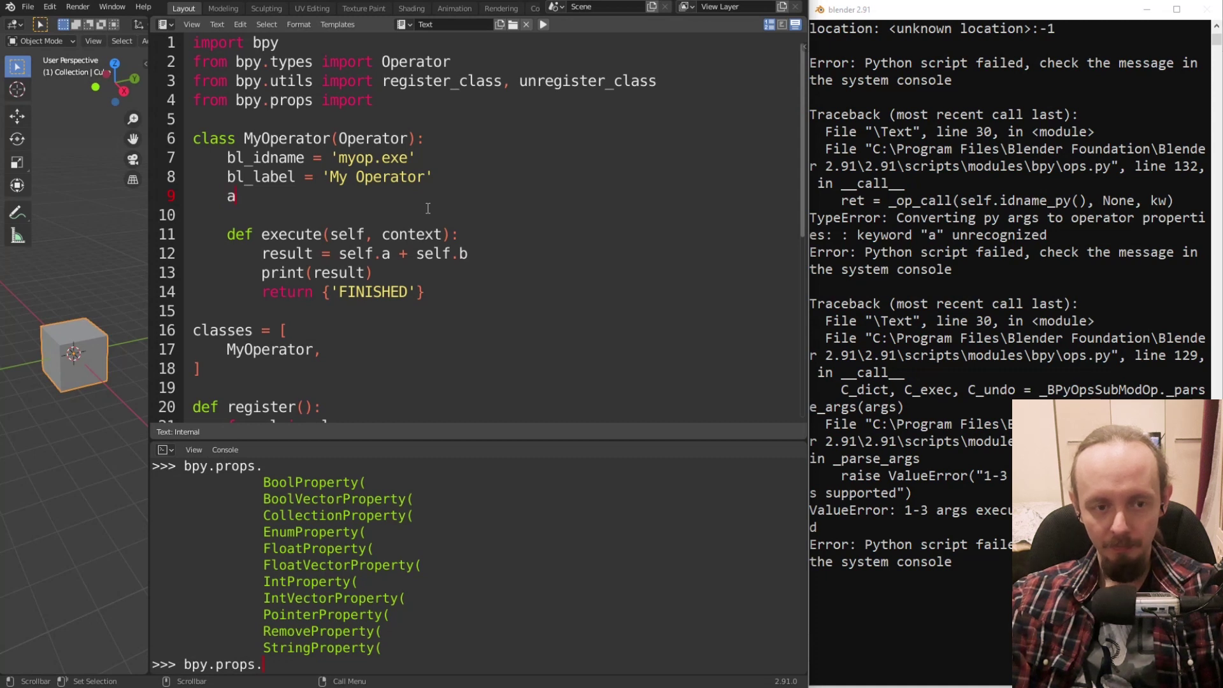
type(" =")
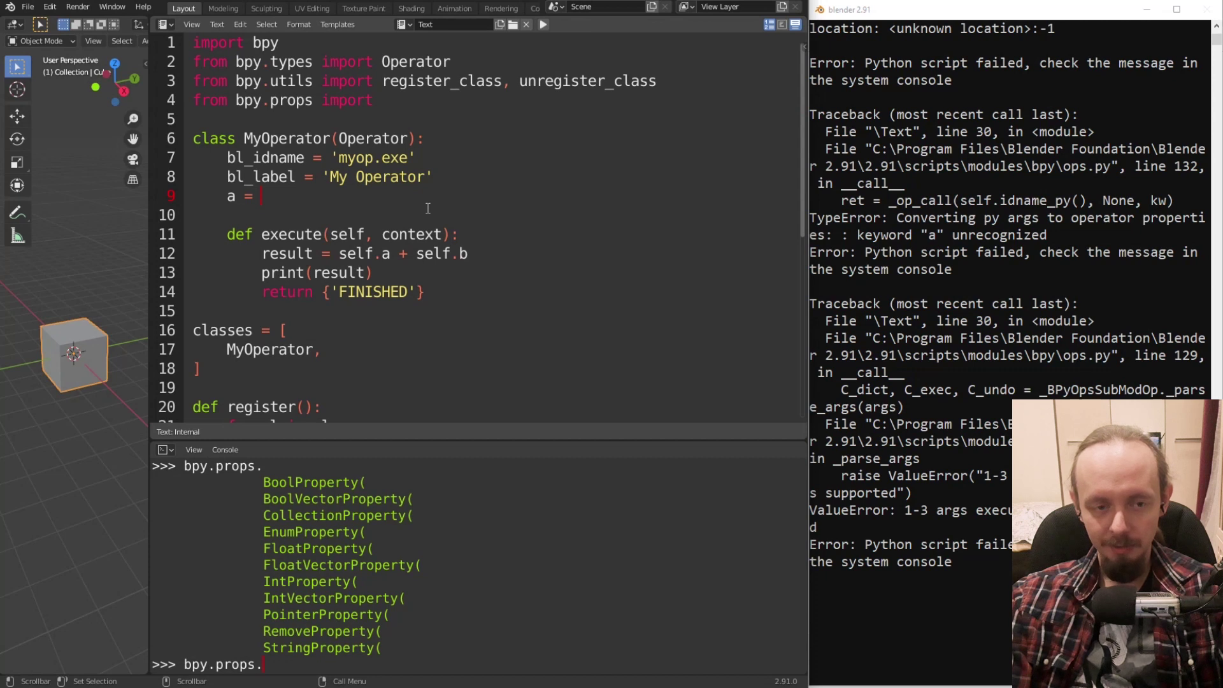
key("BackSpace")
key("BackSpace")
type(":")
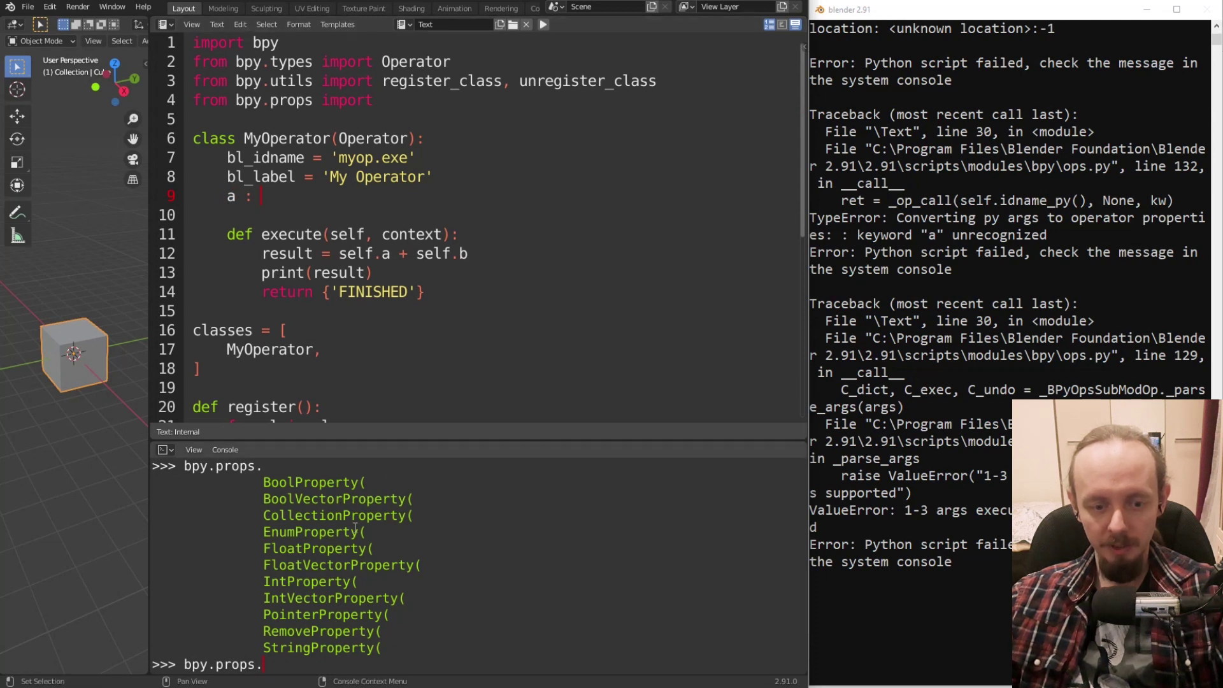
type("I")
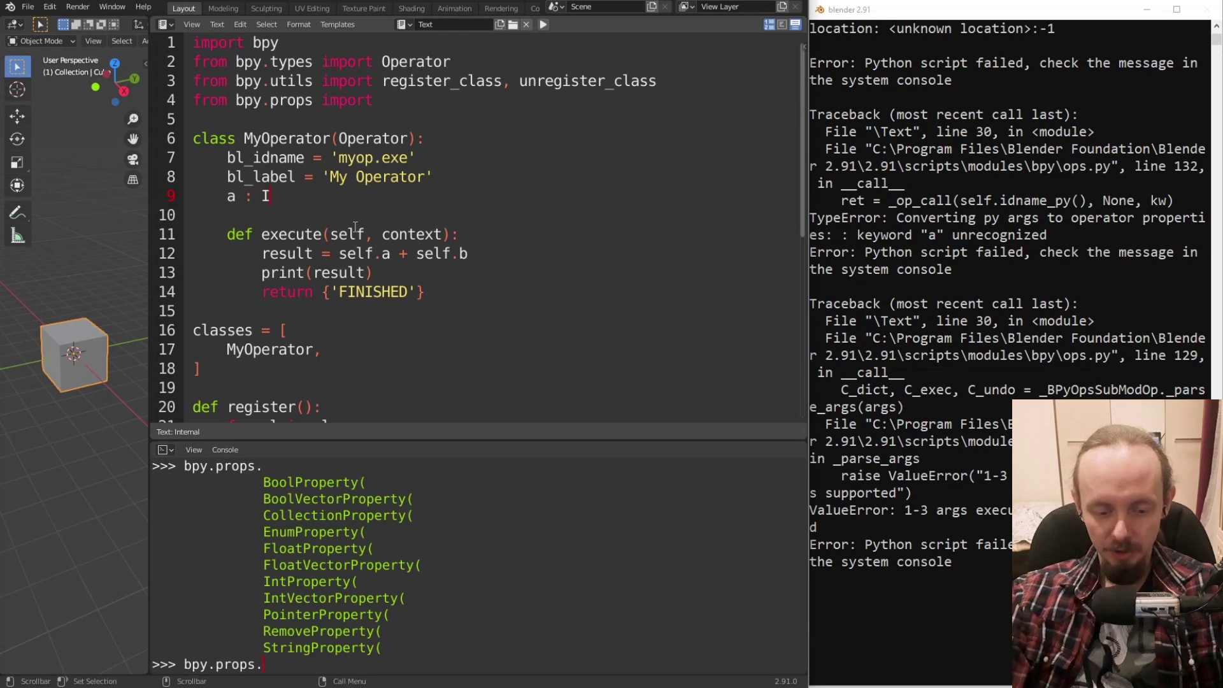
type("ntProperty")
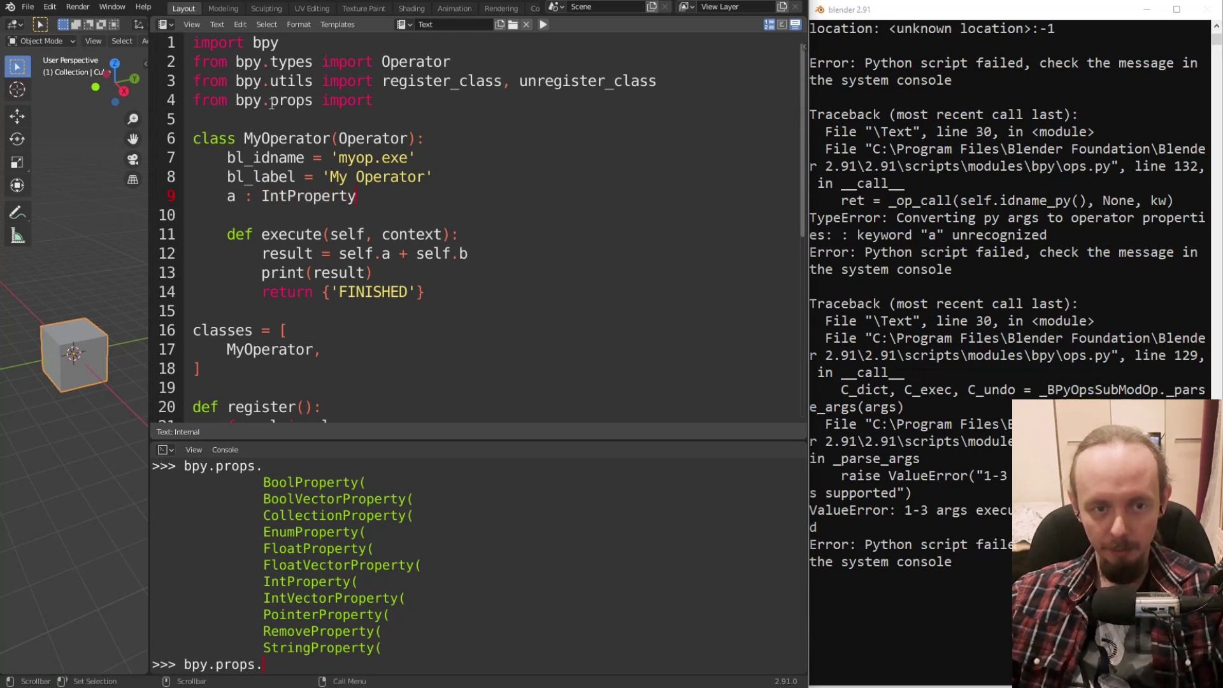
Add IntProperty to the bpy.props import and complete the declaration as a : IntProperty().
left_click_drag(265, 195, 356, 195)
key("ctrl+c")
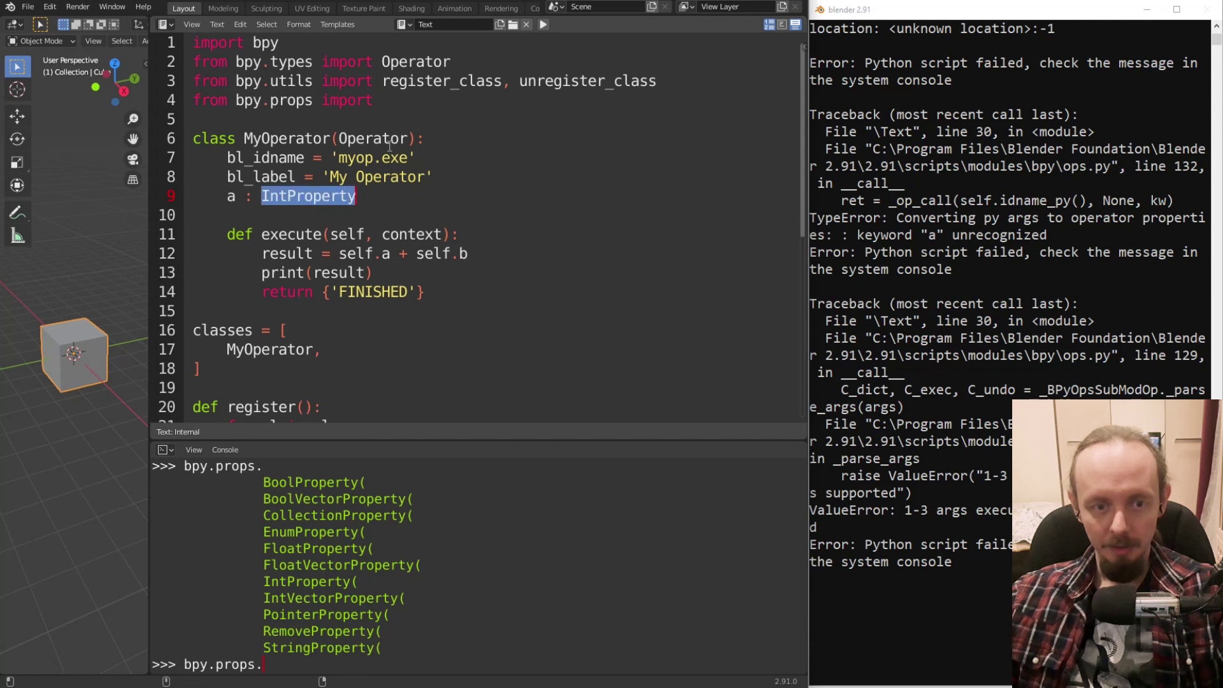
left_click(412, 102)
key("ctrl+v")
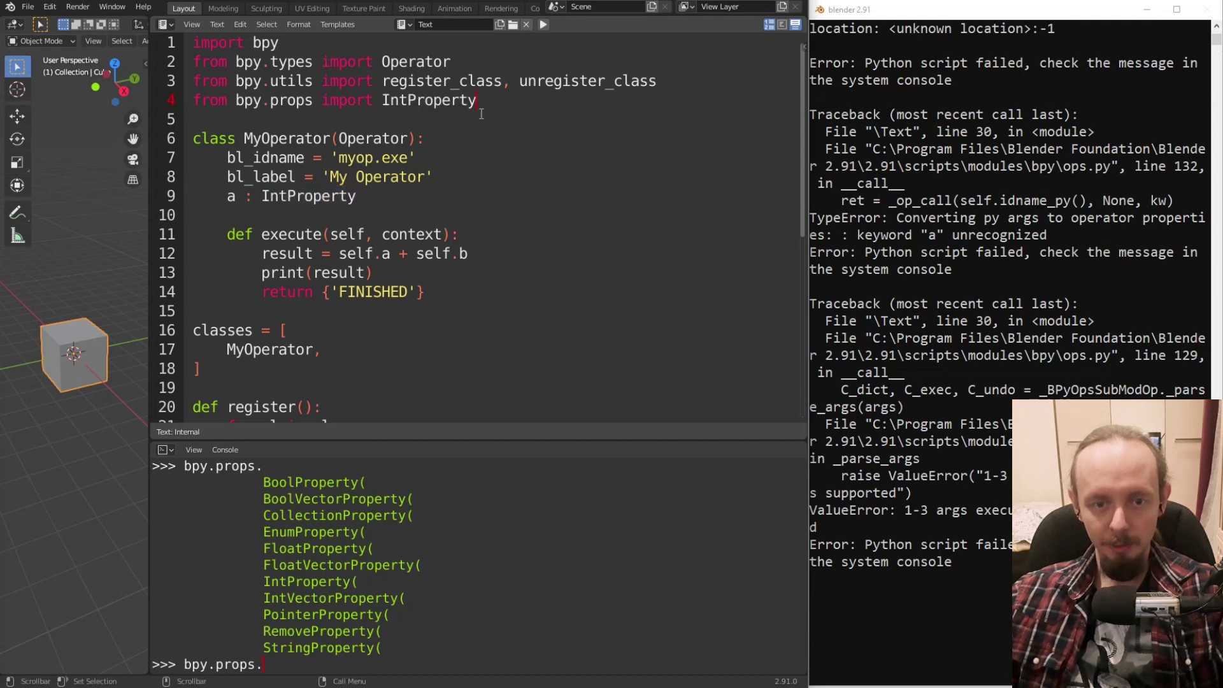
left_click(393, 196)
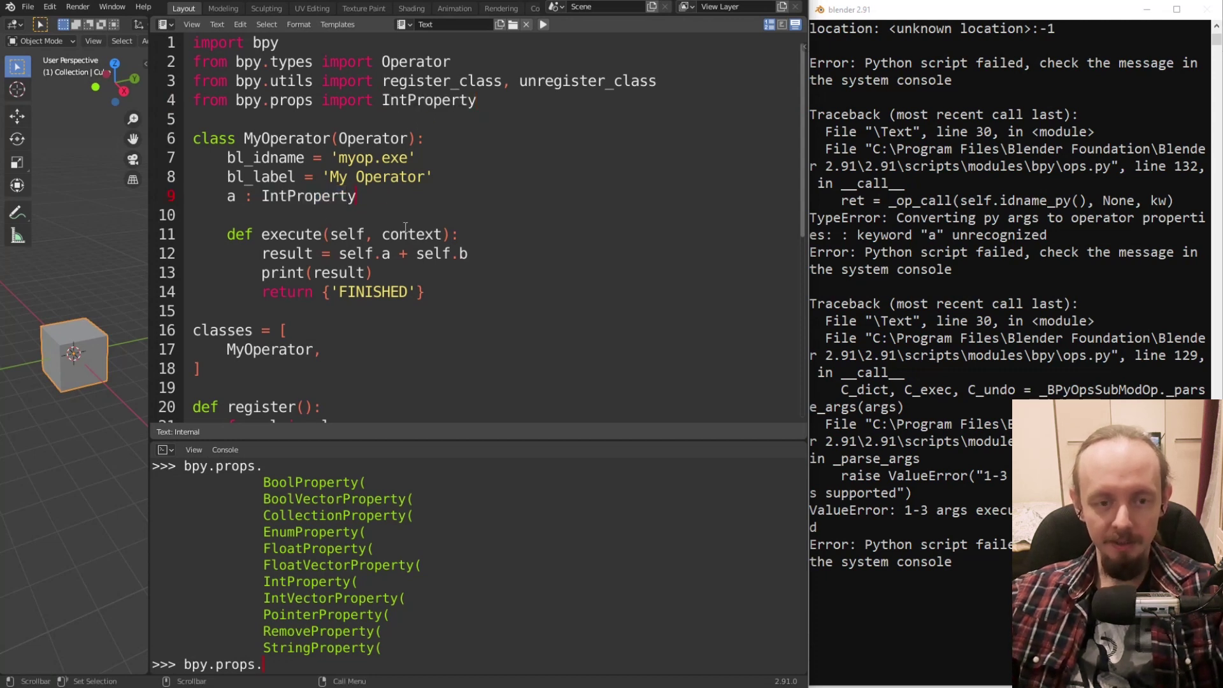
type("()")
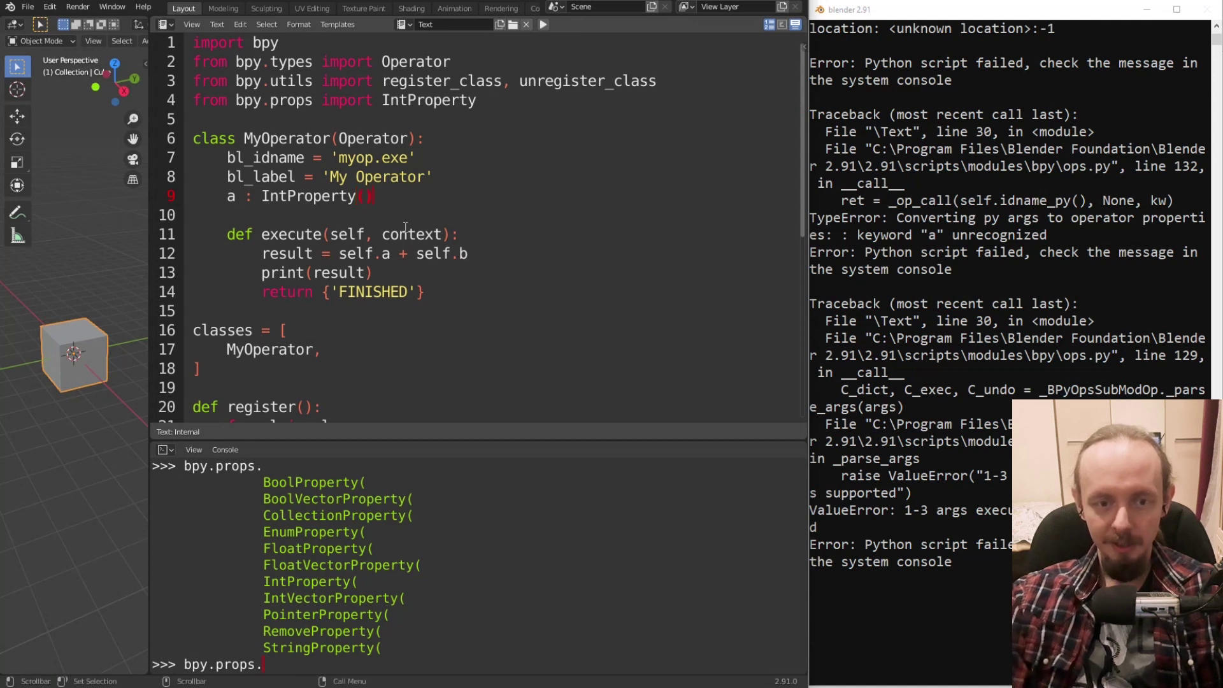
key("Return")
key("Return")
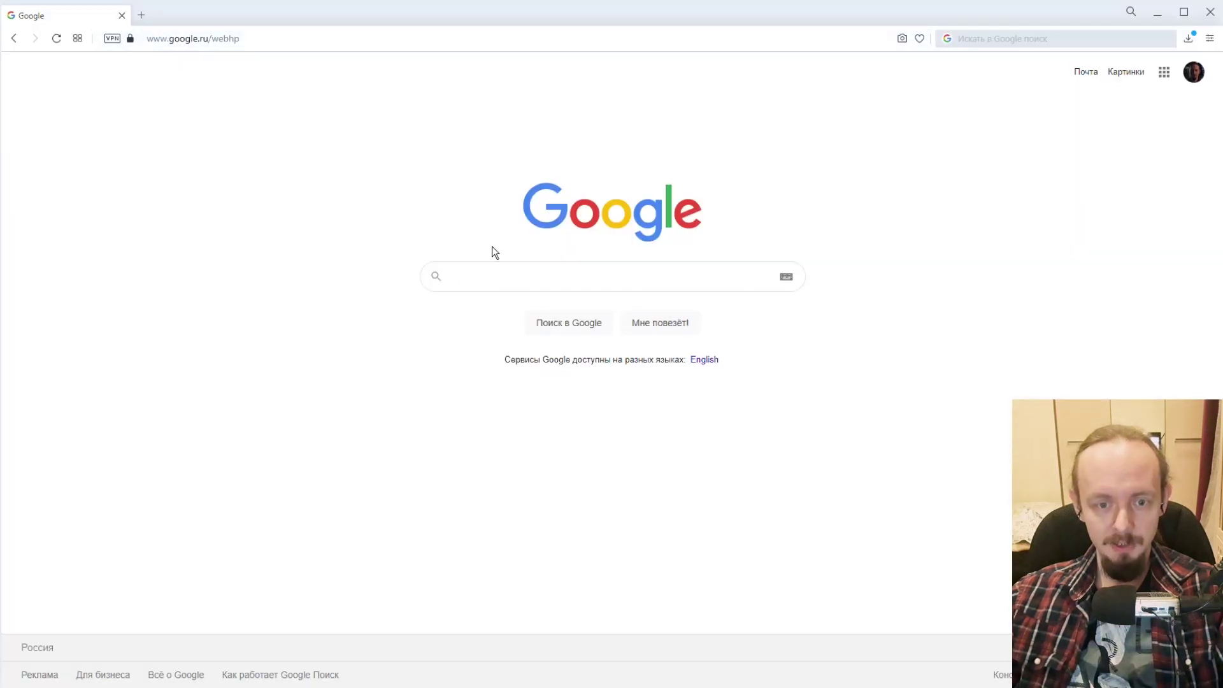
Search Google for 'blender api props'.
left_click(478, 271)
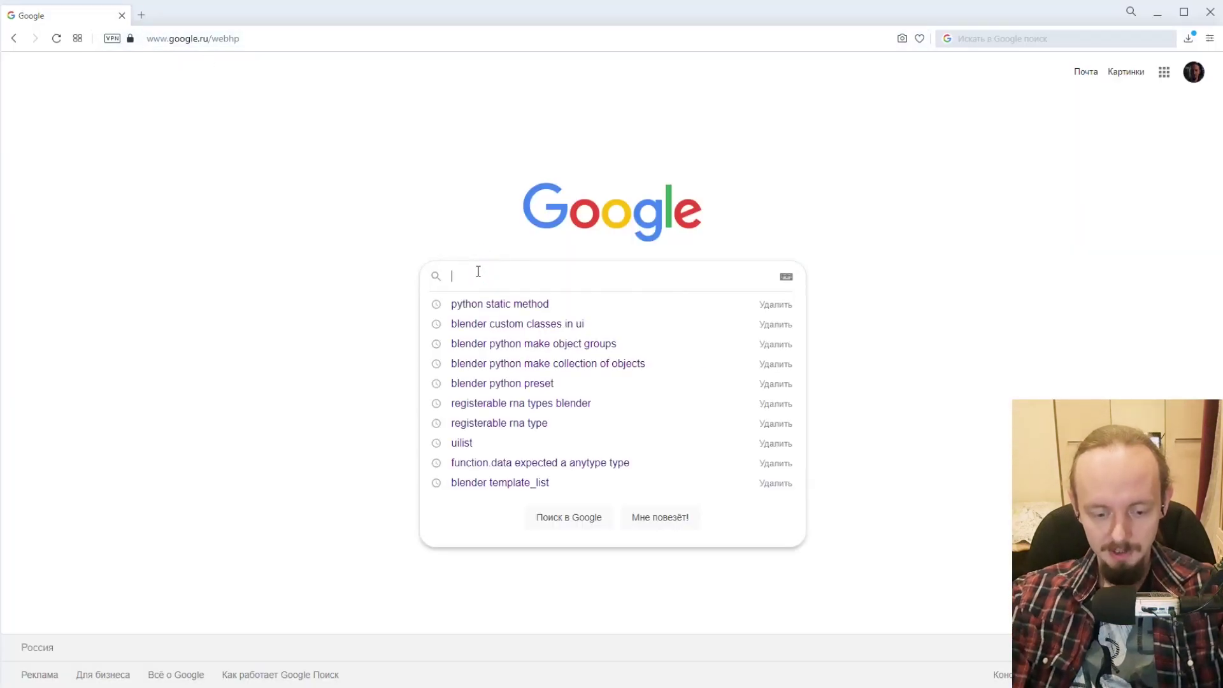
type("blender api ")
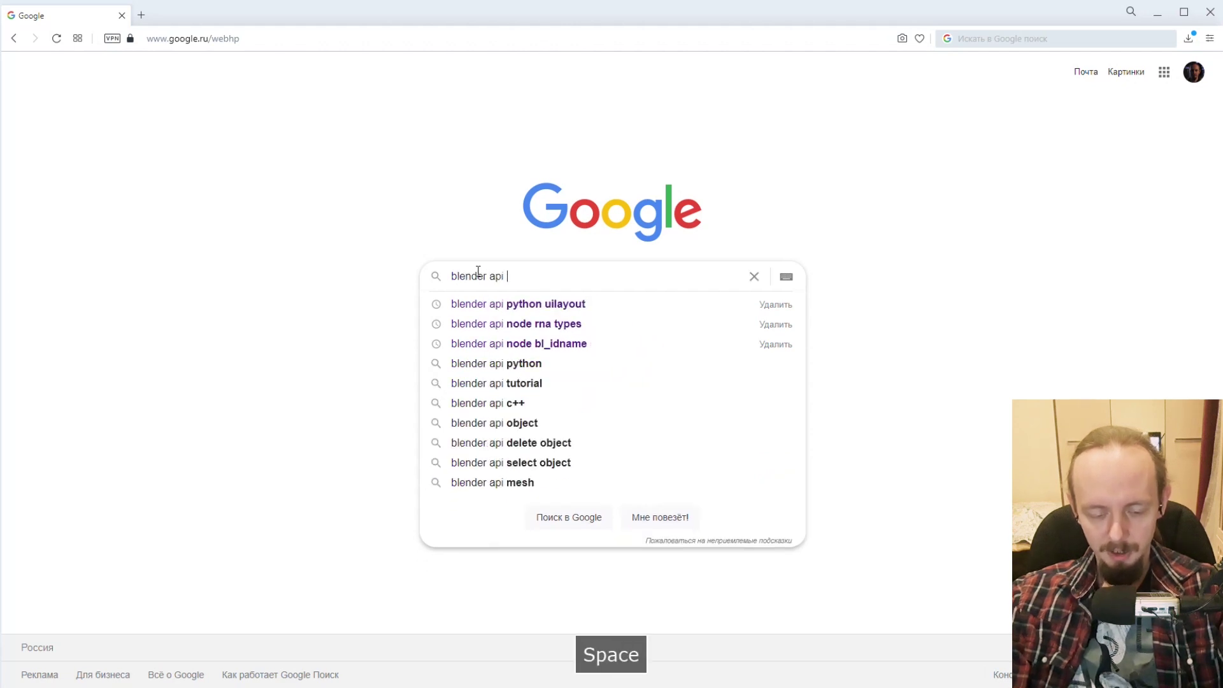
type("props")
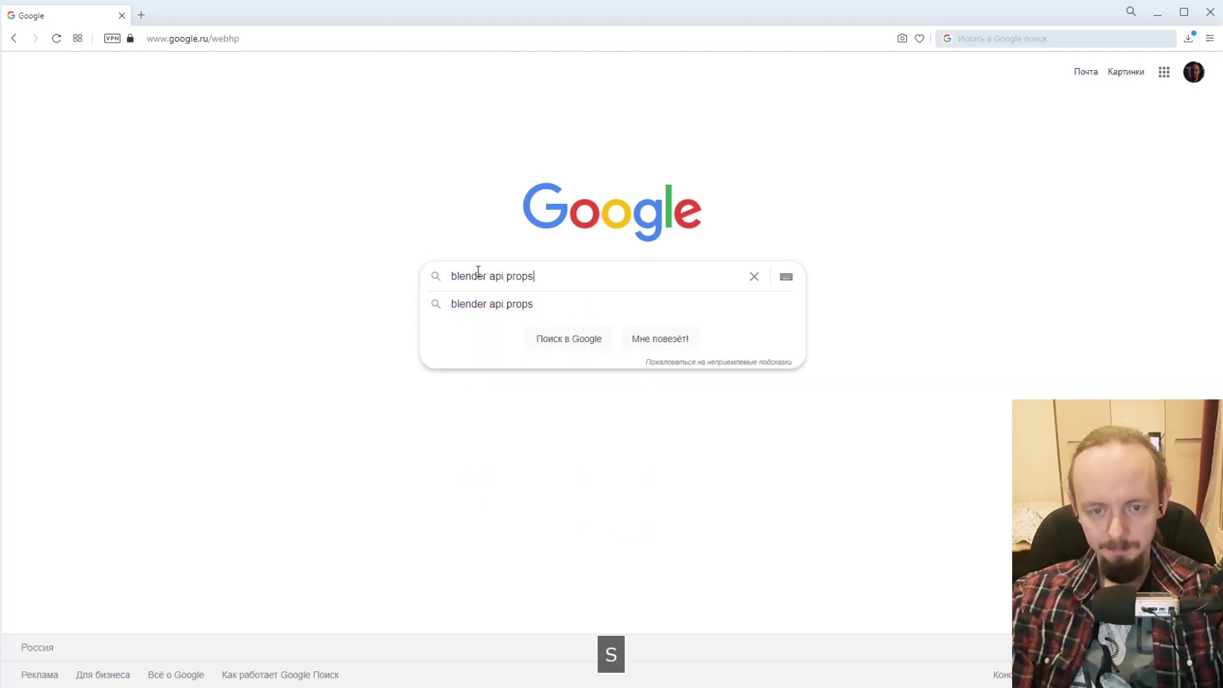
key("Return")
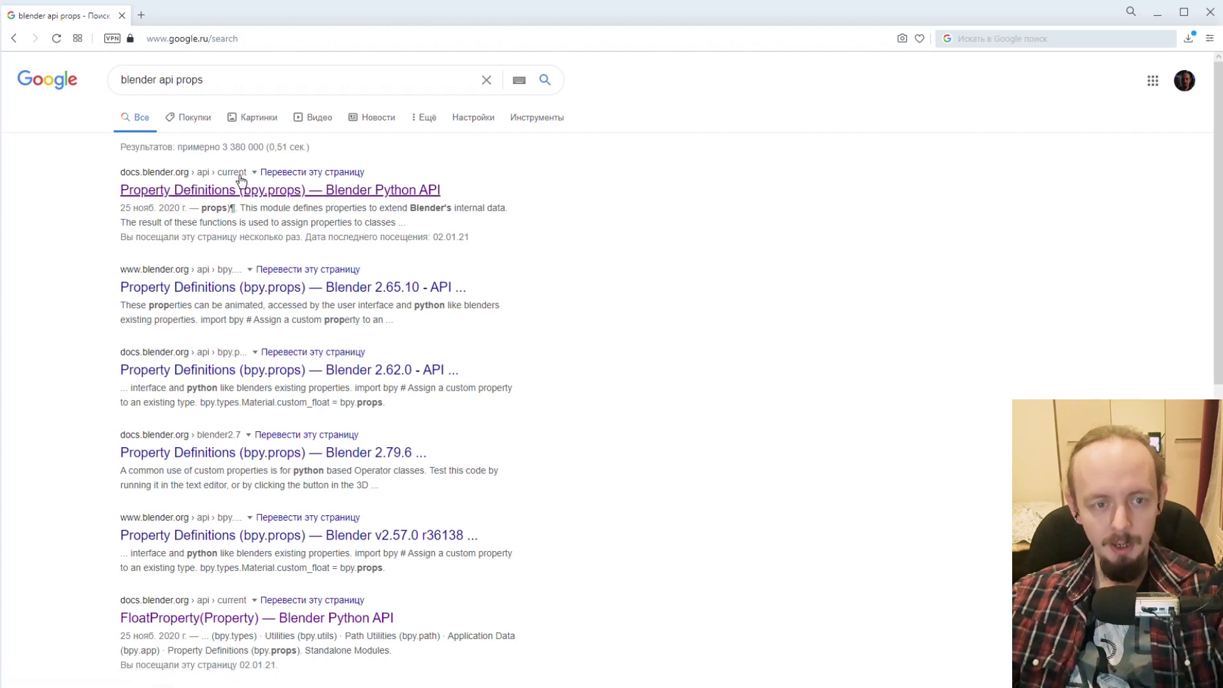
Open the Property Definitions (bpy.props) page and scroll down to bpy.props.IntProperty and its parameters.
left_click(200, 191)
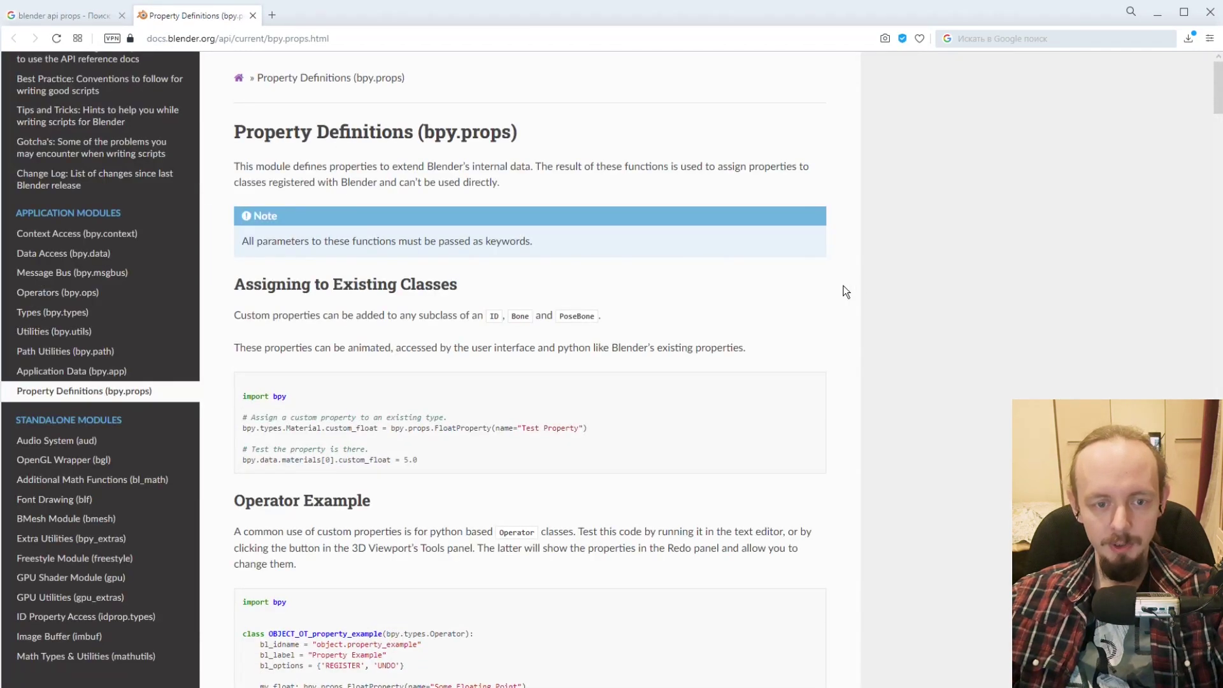
scroll(796, 290, "down", 3)
scroll(637, 300, "down", 3)
scroll(576, 395, "down", 3)
scroll(580, 390, "down", 3)
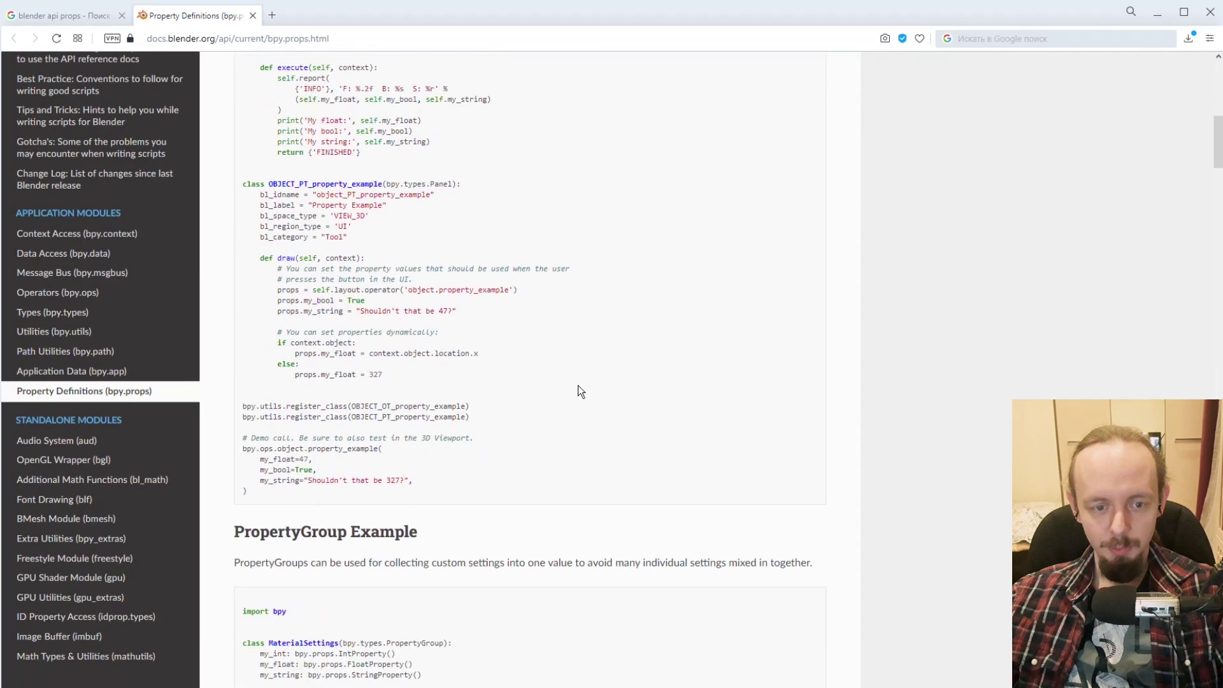
scroll(579, 386, "down", 3)
scroll(579, 385, "down", 3)
scroll(578, 386, "down", 3)
scroll(579, 386, "down", 3)
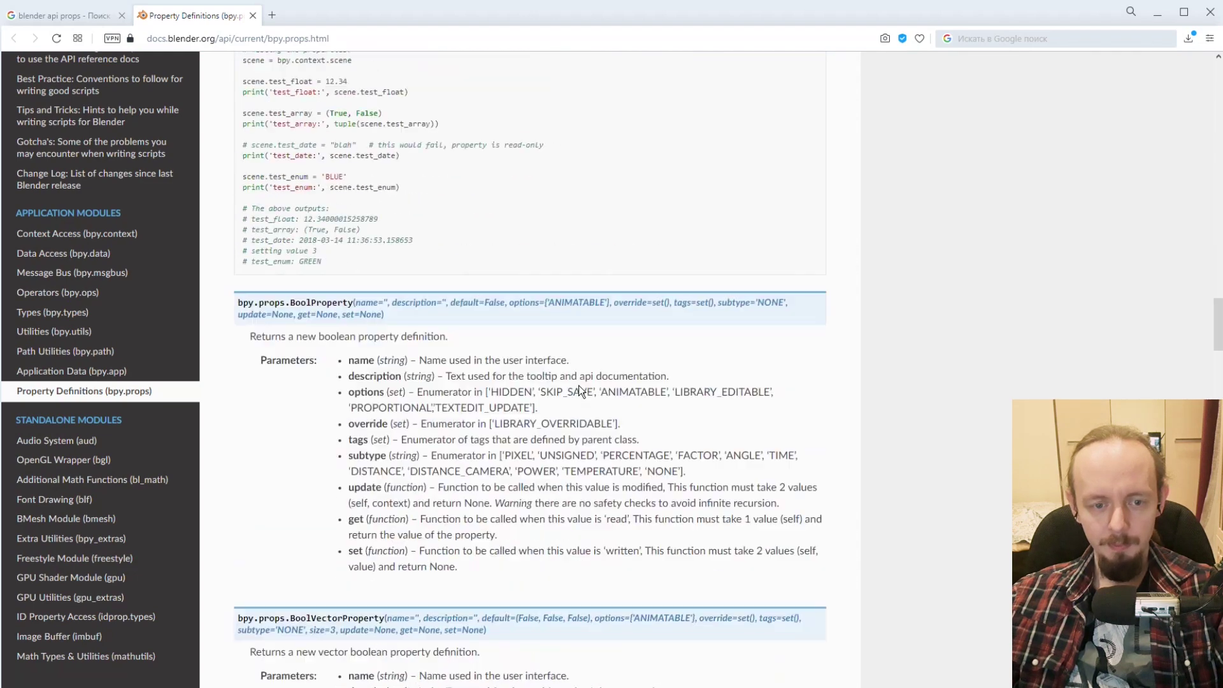
scroll(579, 384, "down", 1)
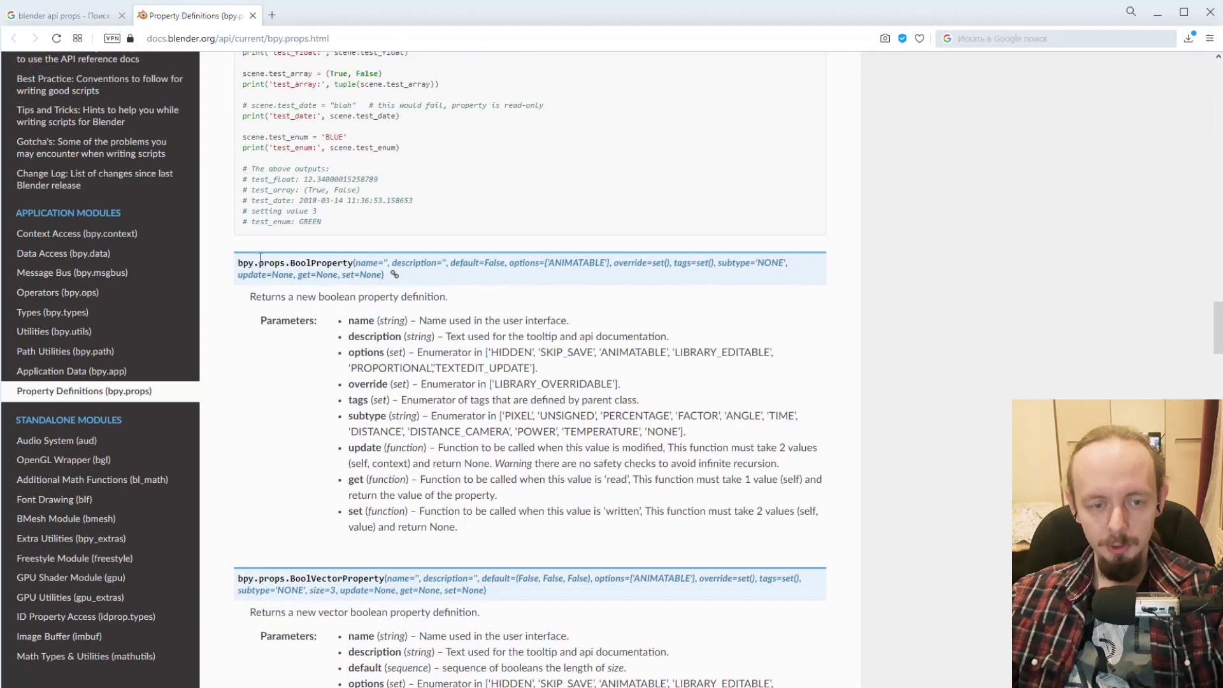
scroll(526, 363, "down", 5)
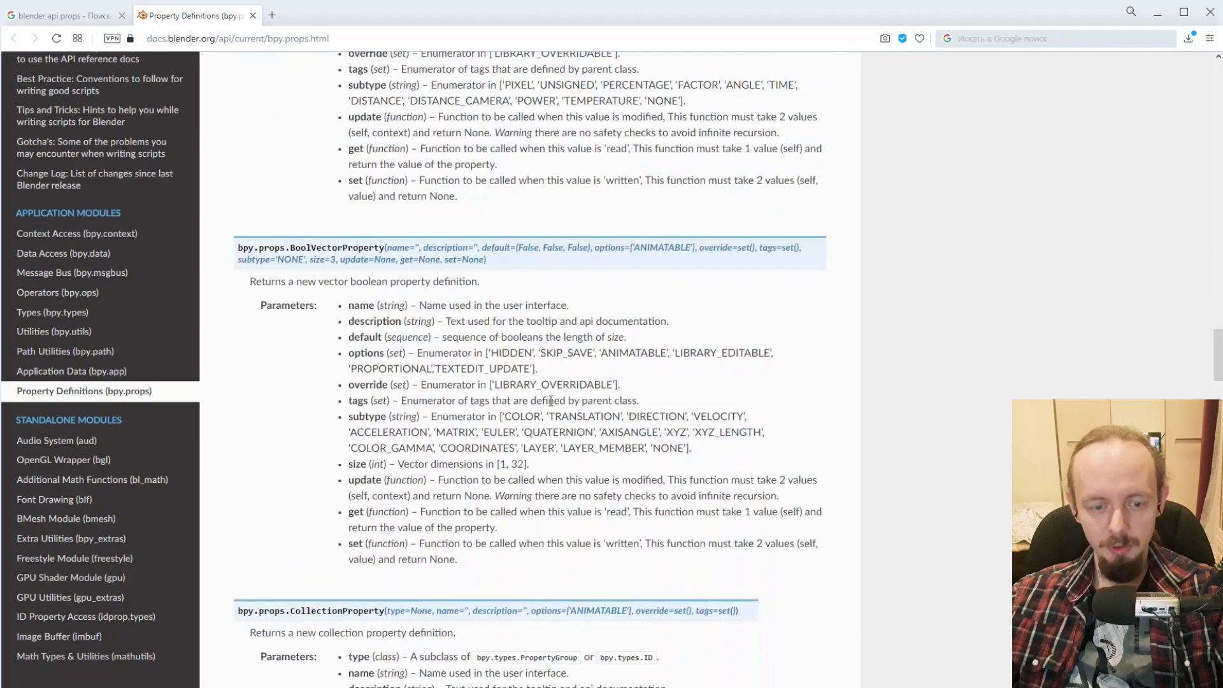
scroll(525, 363, "down", 3)
scroll(311, 422, "down", 3)
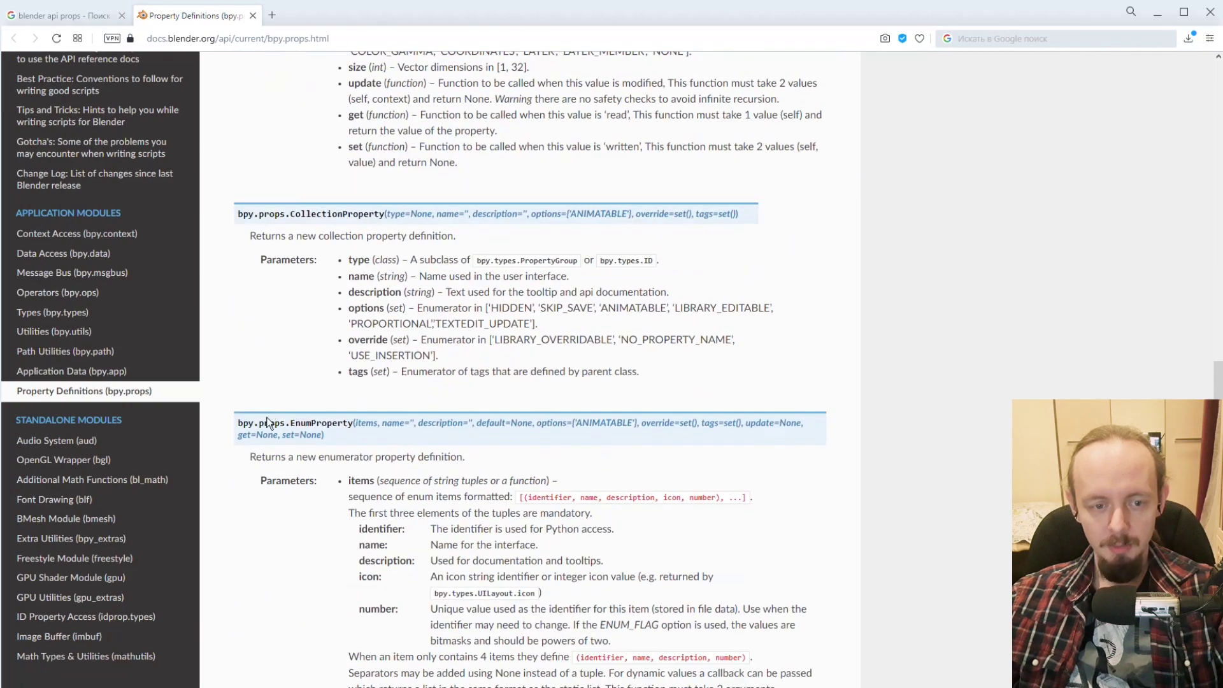
scroll(312, 437, "down", 8)
scroll(312, 437, "down", 4)
scroll(297, 384, "down", 5)
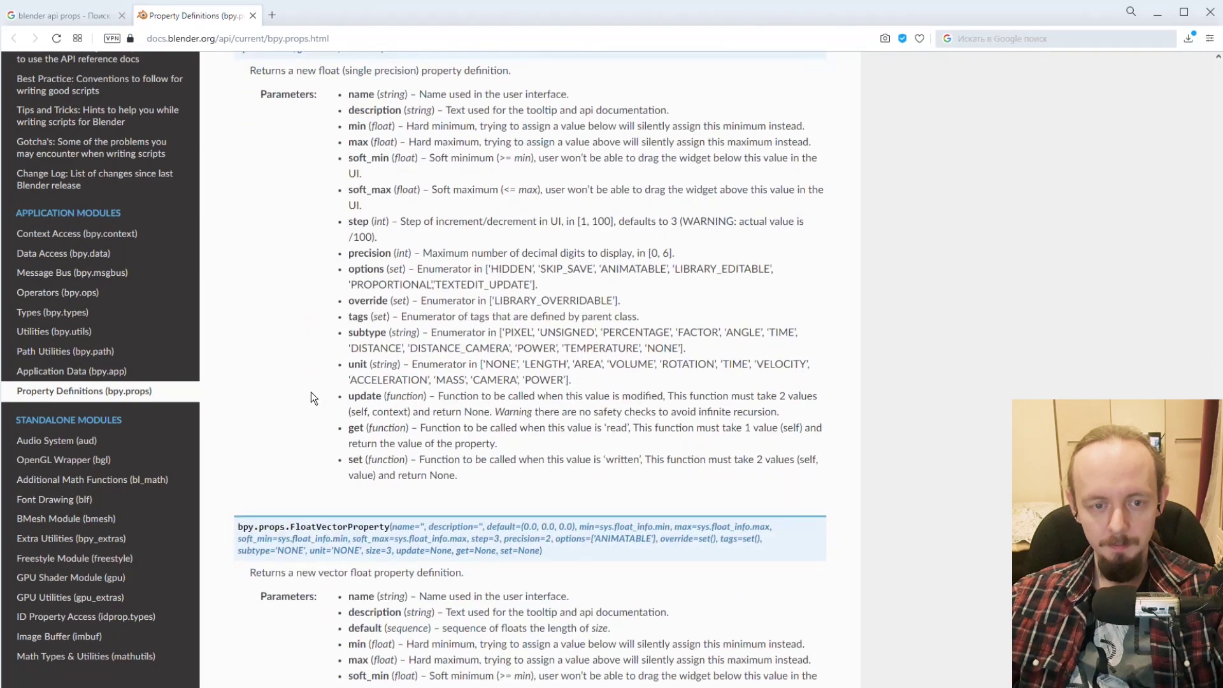
scroll(311, 392, "down", 4)
scroll(316, 399, "down", 3)
scroll(392, 381, "down", 5)
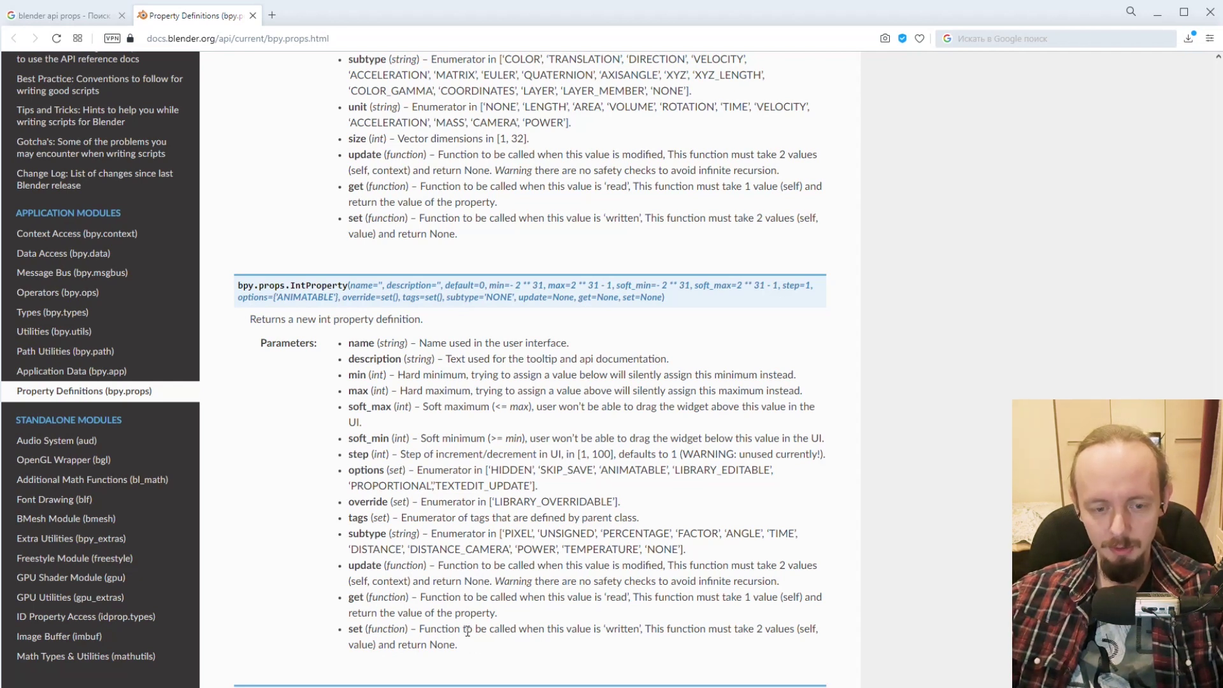
Back in the script, add a new line below a declaring b : IntProperty() in MyOperator.
key("alt+Tab")
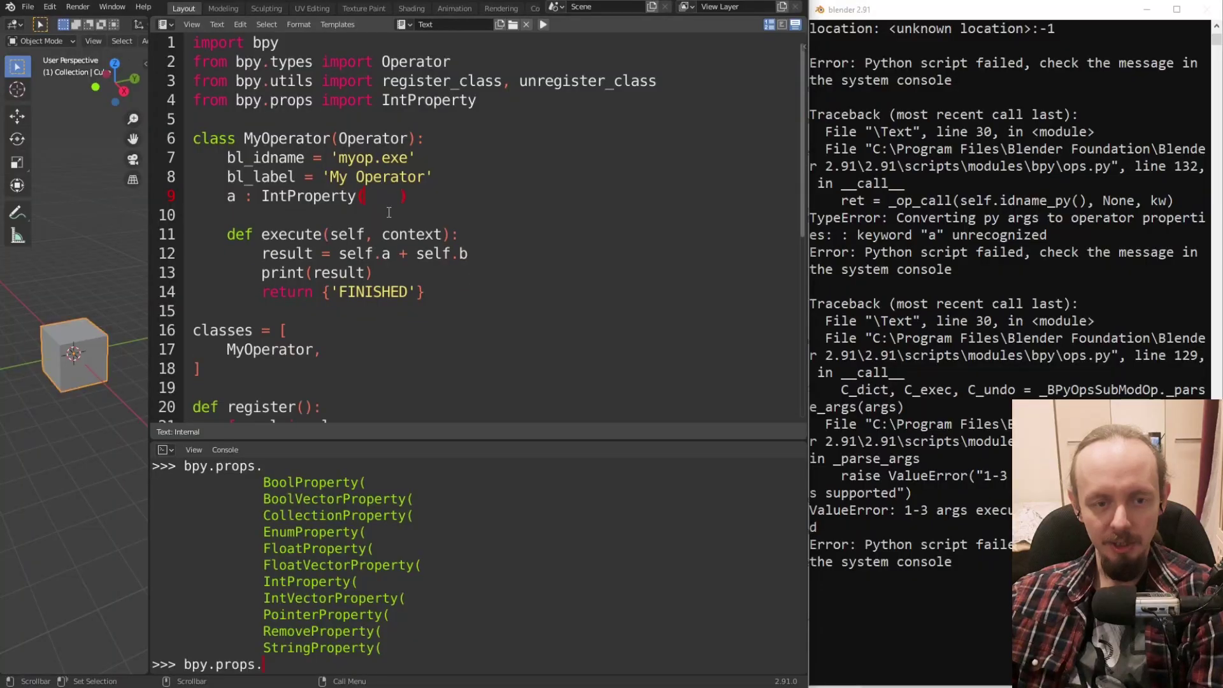
left_click(385, 202)
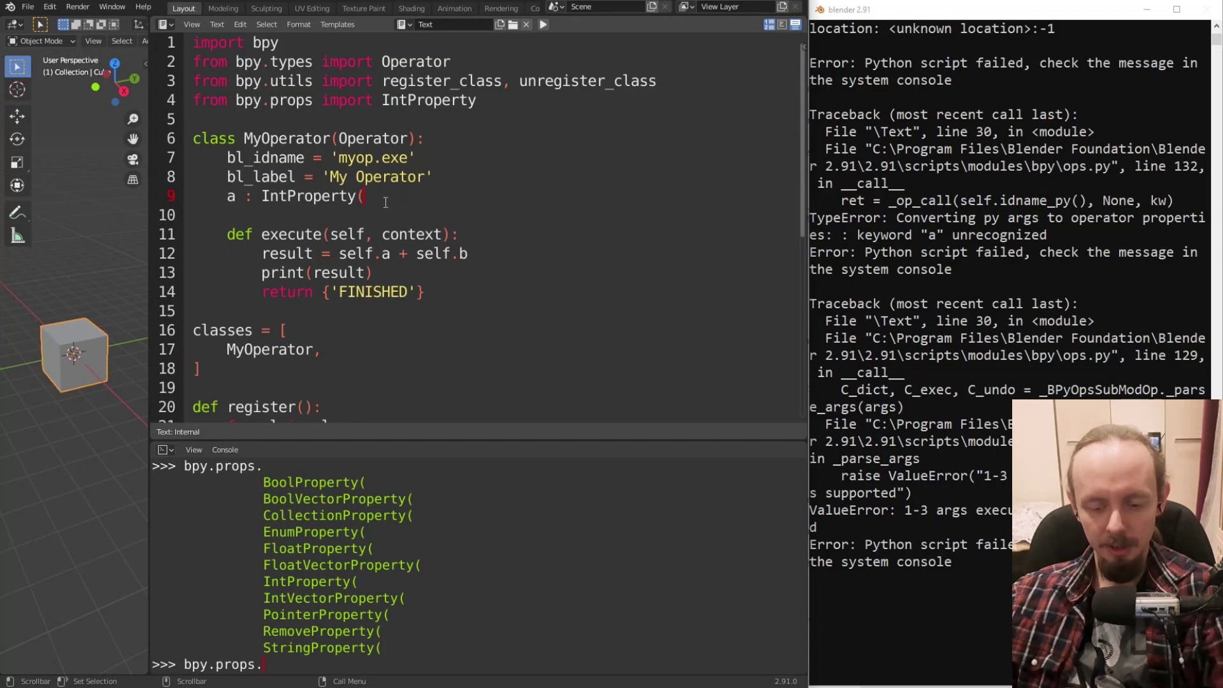
type(")")
key("Return")
type("b")
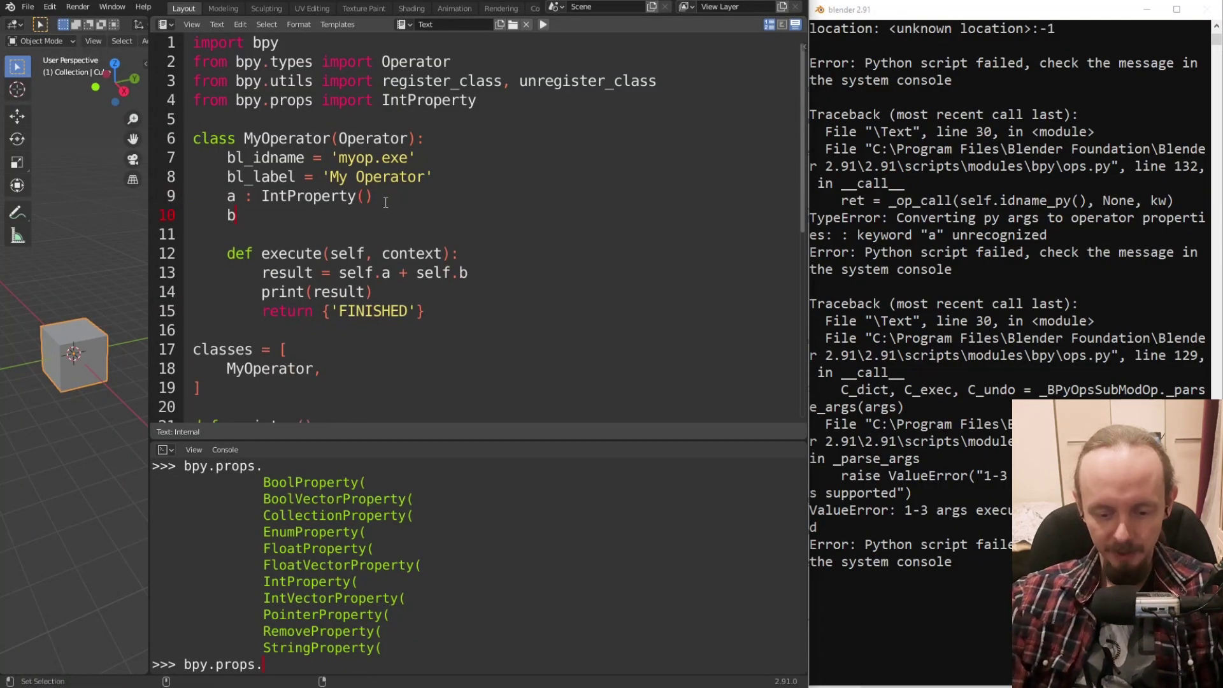
type(": I")
key("BackSpace")
key("BackSpace")
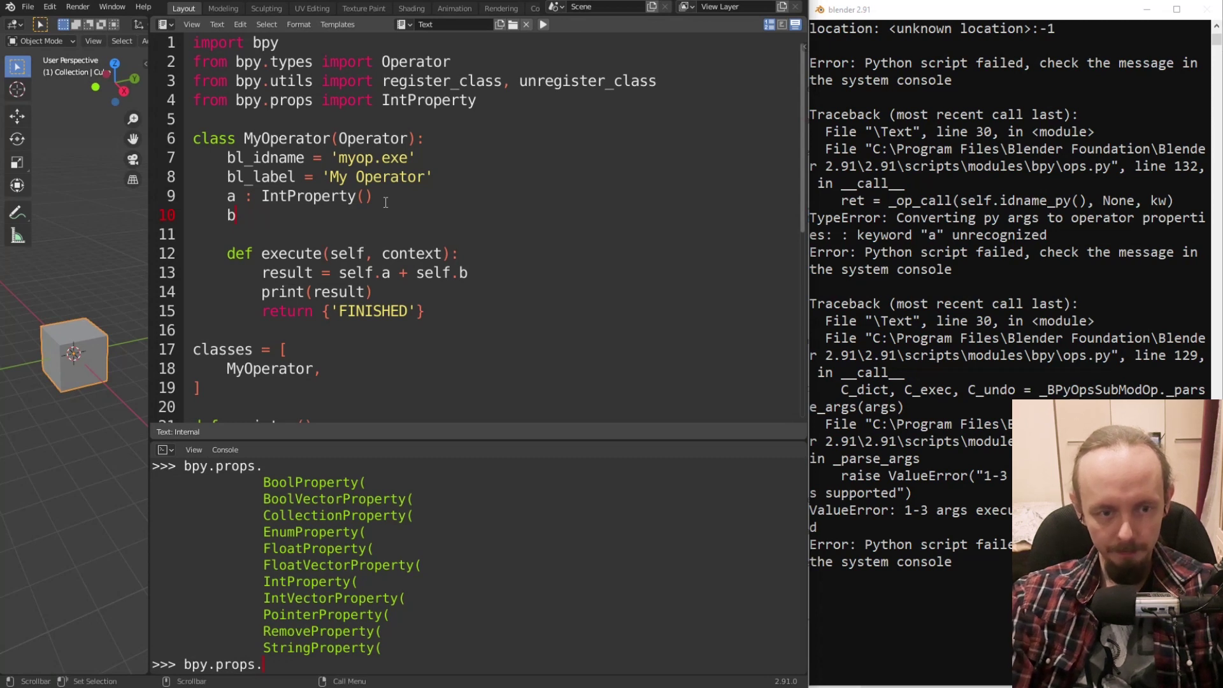
type("IntProperty")
type(":")
key("End")
type("()")
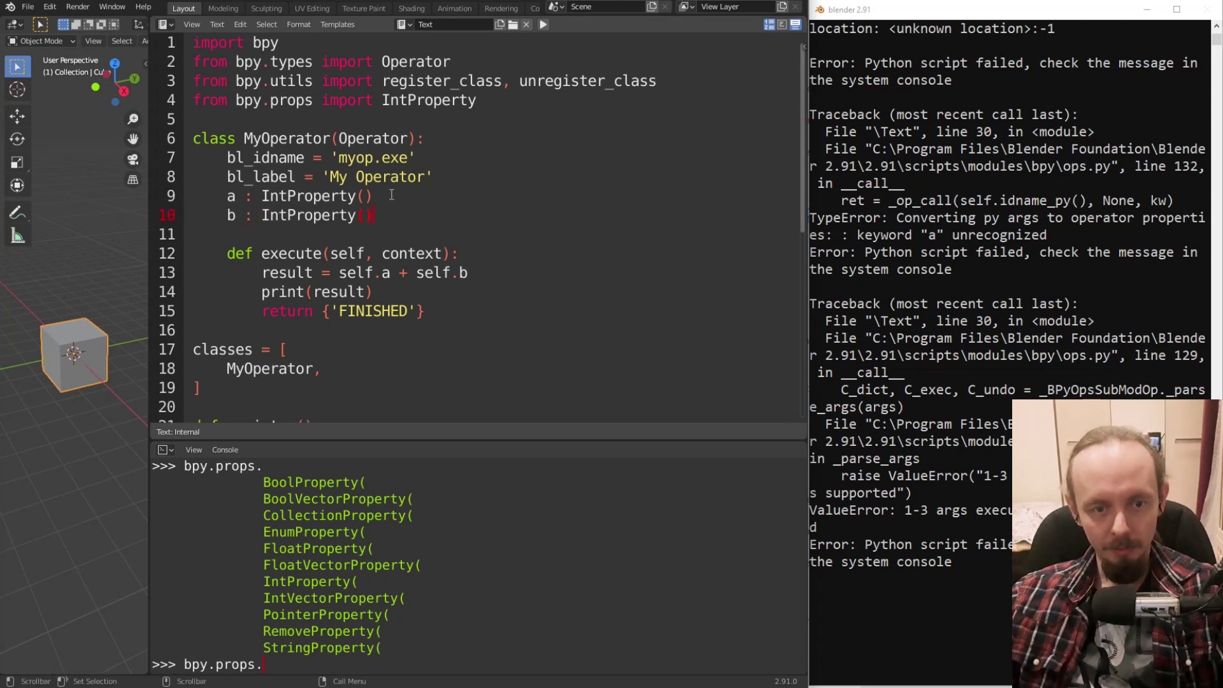
Compare the IntProperty() calls for a and b, then point out the operator call on line 31.
left_click(367, 196)
left_click_drag(357, 215, 373, 215)
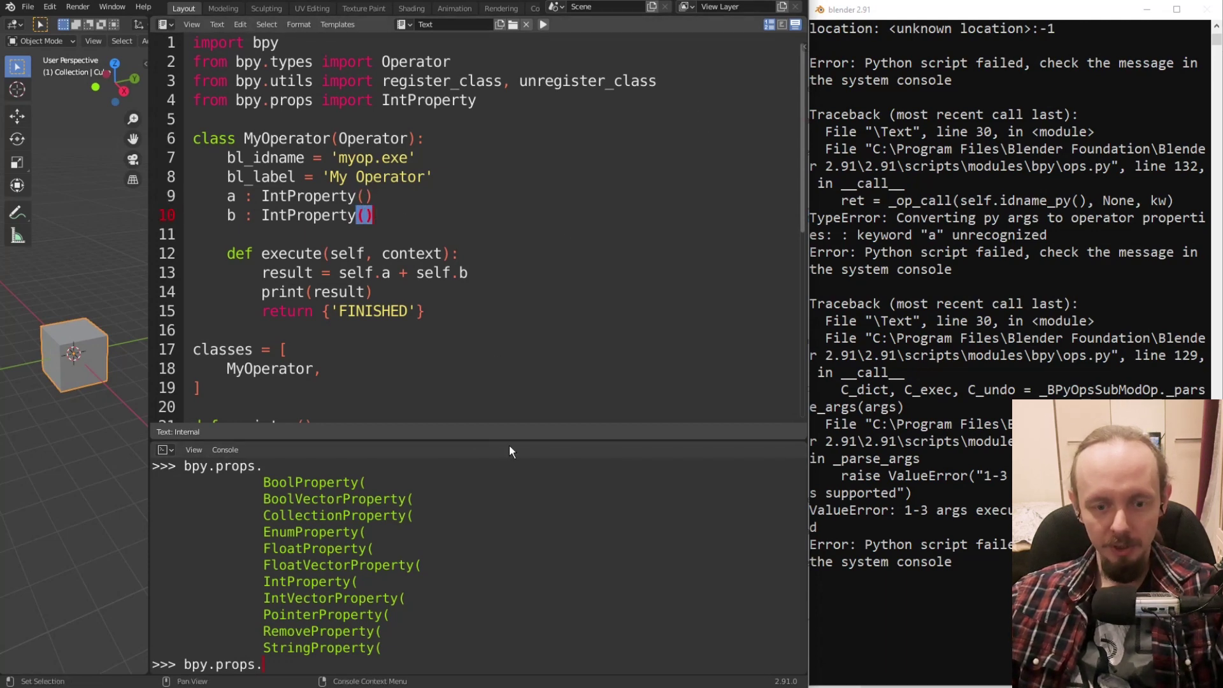
left_click_drag(801, 430, 803, 535)
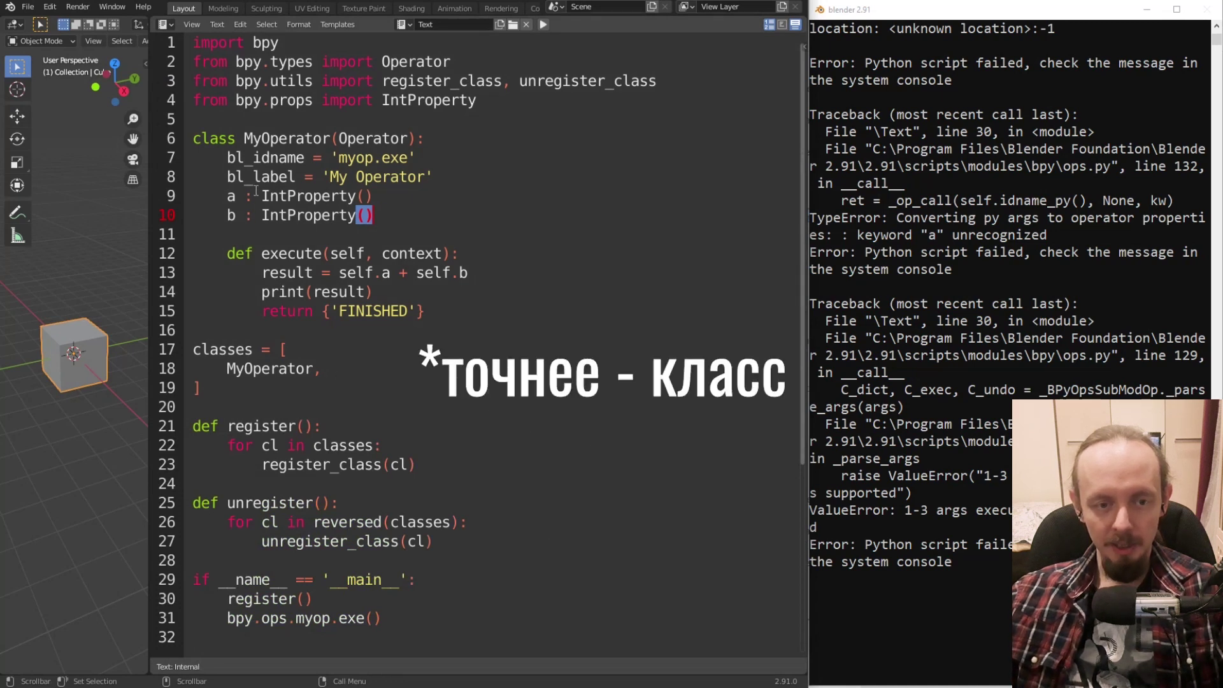
left_click_drag(261, 196, 393, 198)
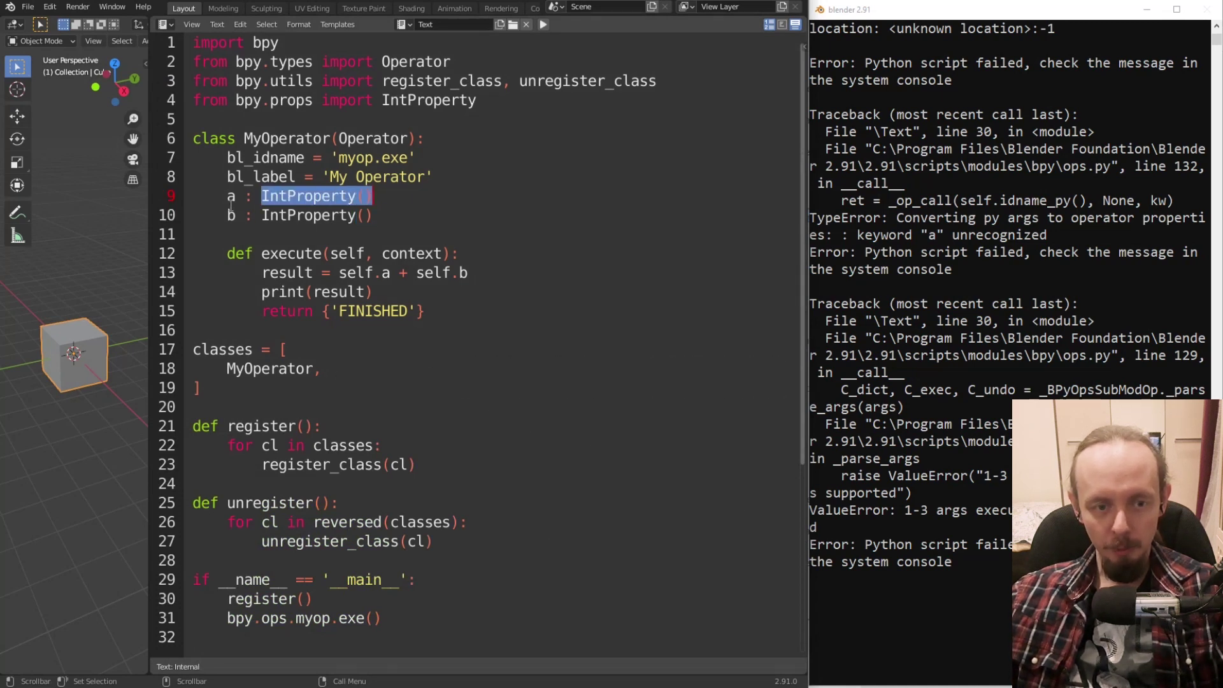
left_click_drag(262, 215, 376, 216)
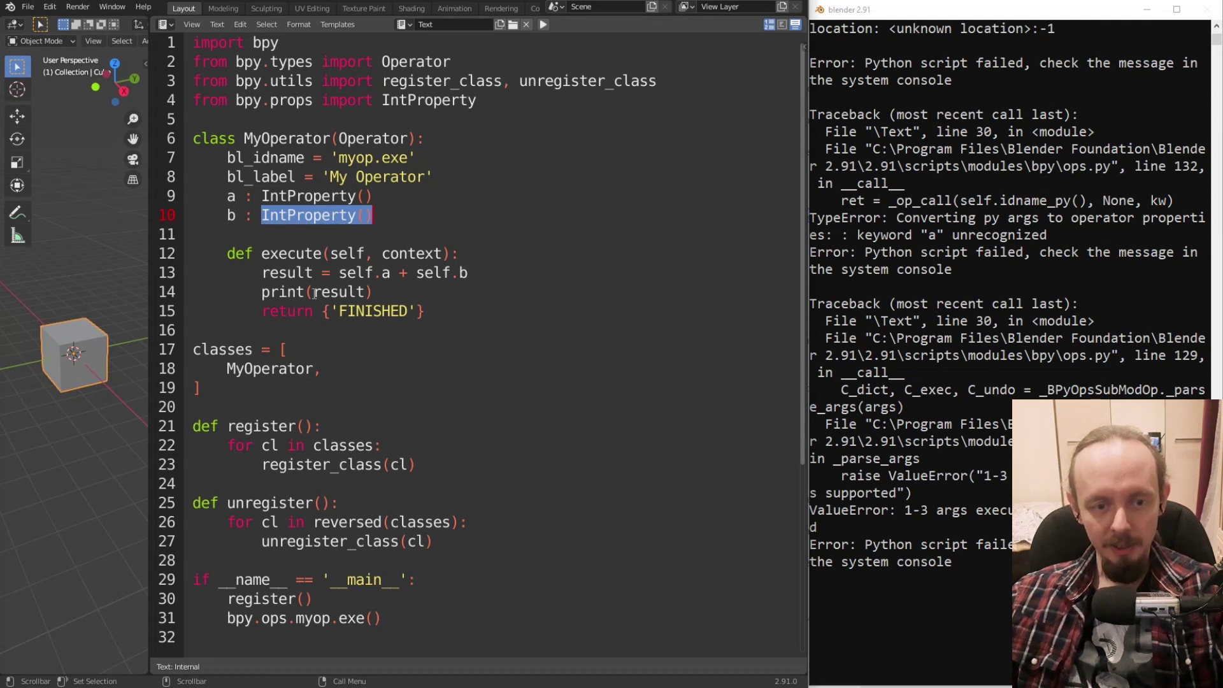
left_click_drag(235, 619, 297, 621)
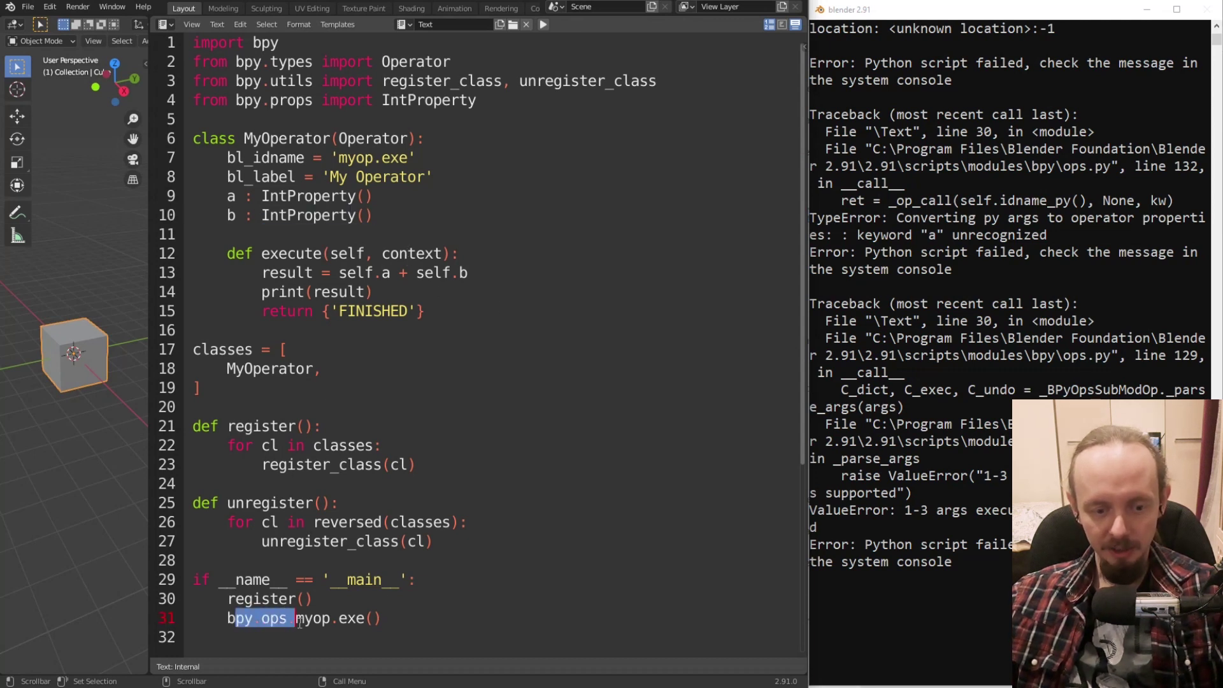
Change the call to bpy.ops.myop.exe(a=1,b=2), run the script, and view the console output.
left_click(368, 619)
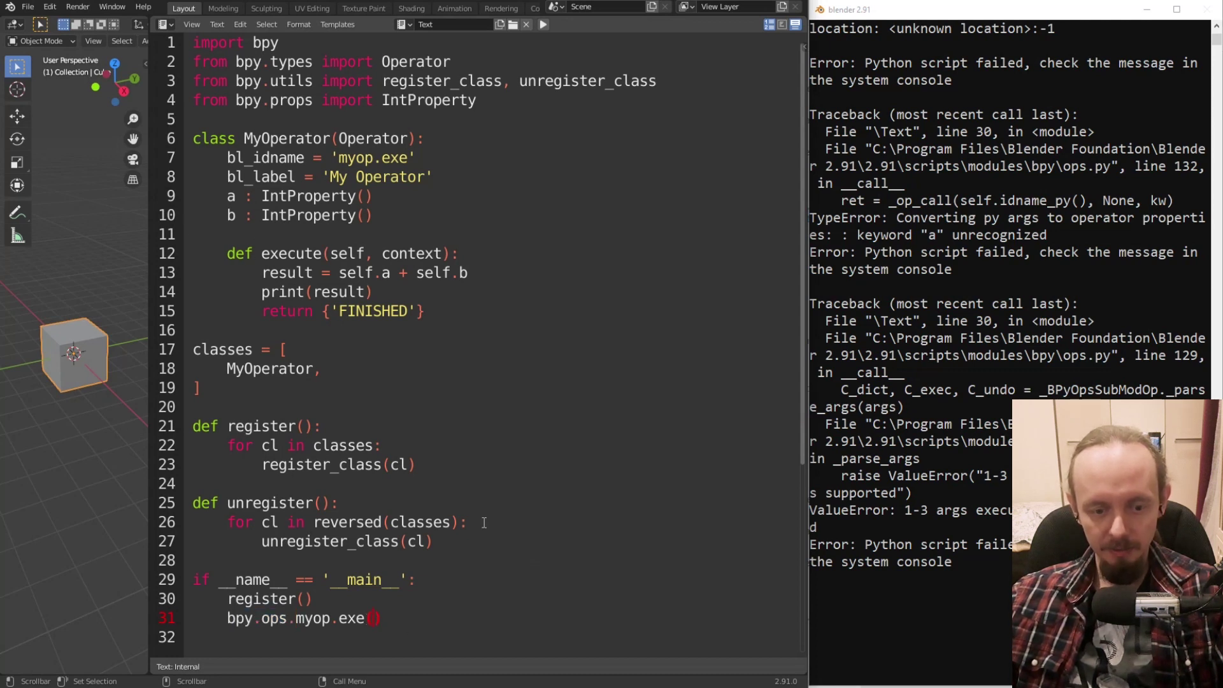
type("a=")
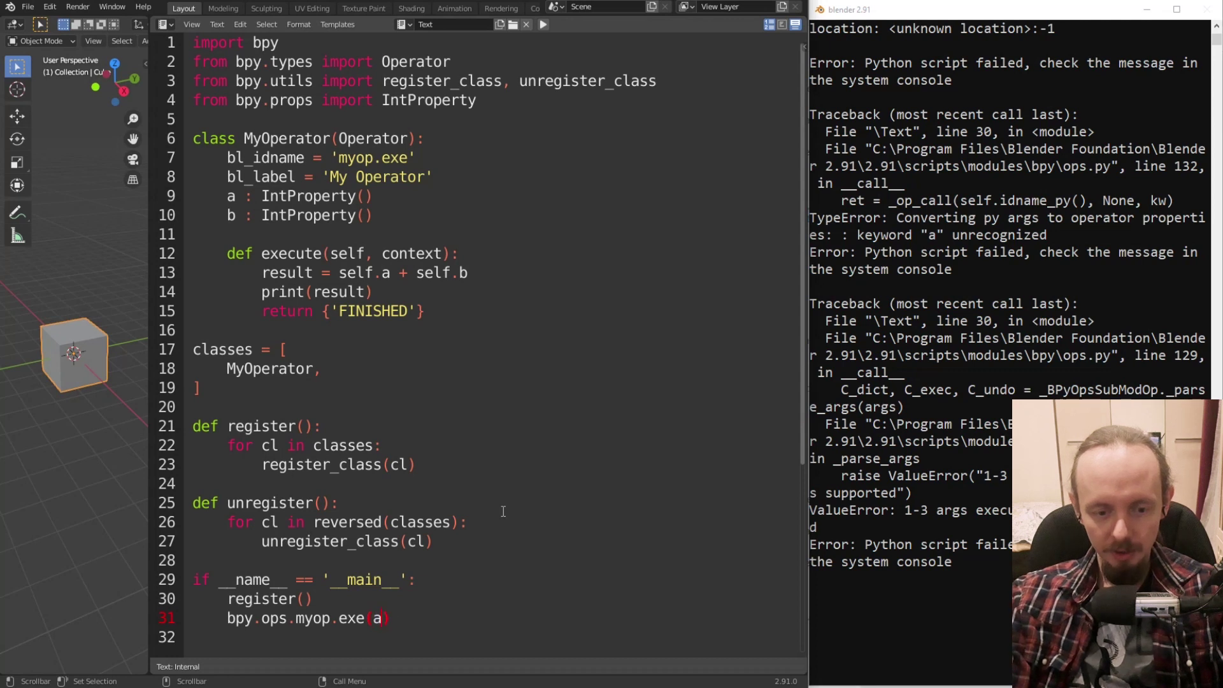
type("1")
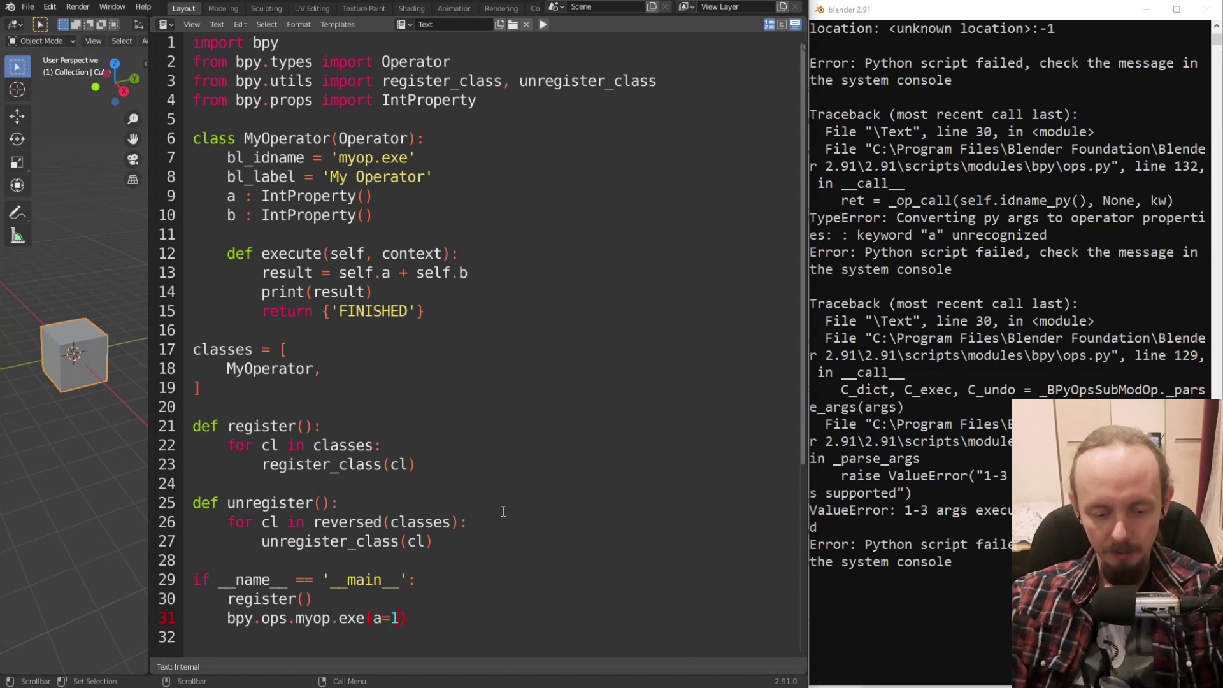
type(",b=2")
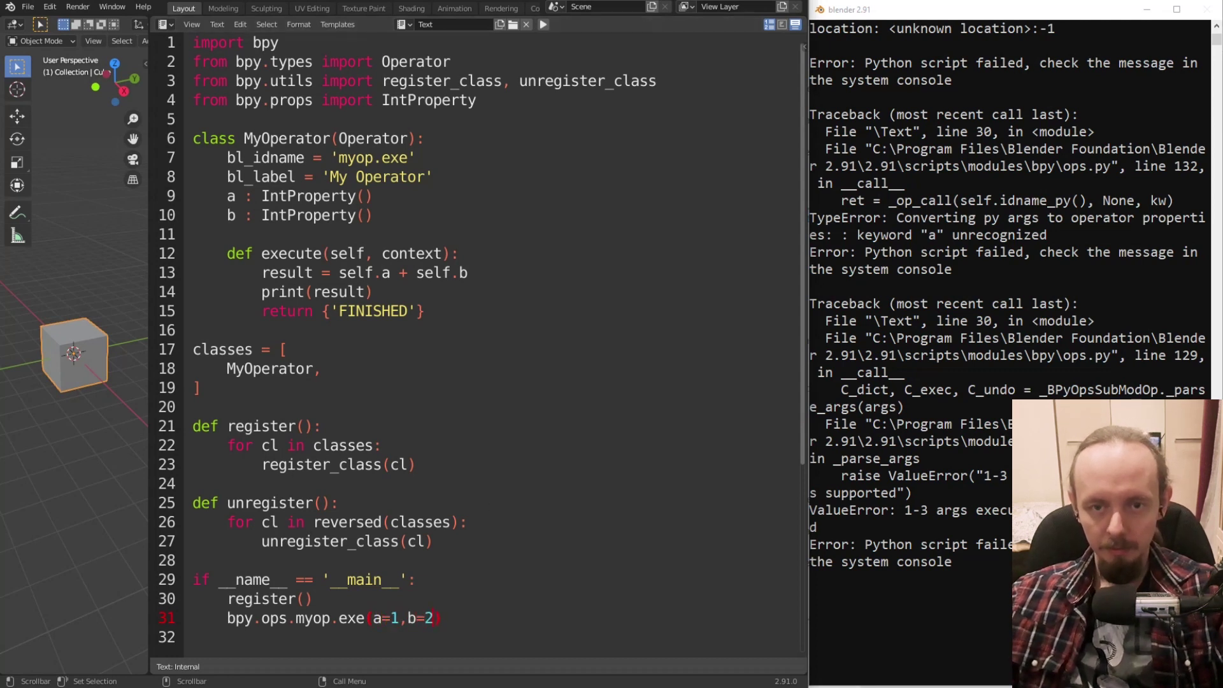
left_click(543, 27)
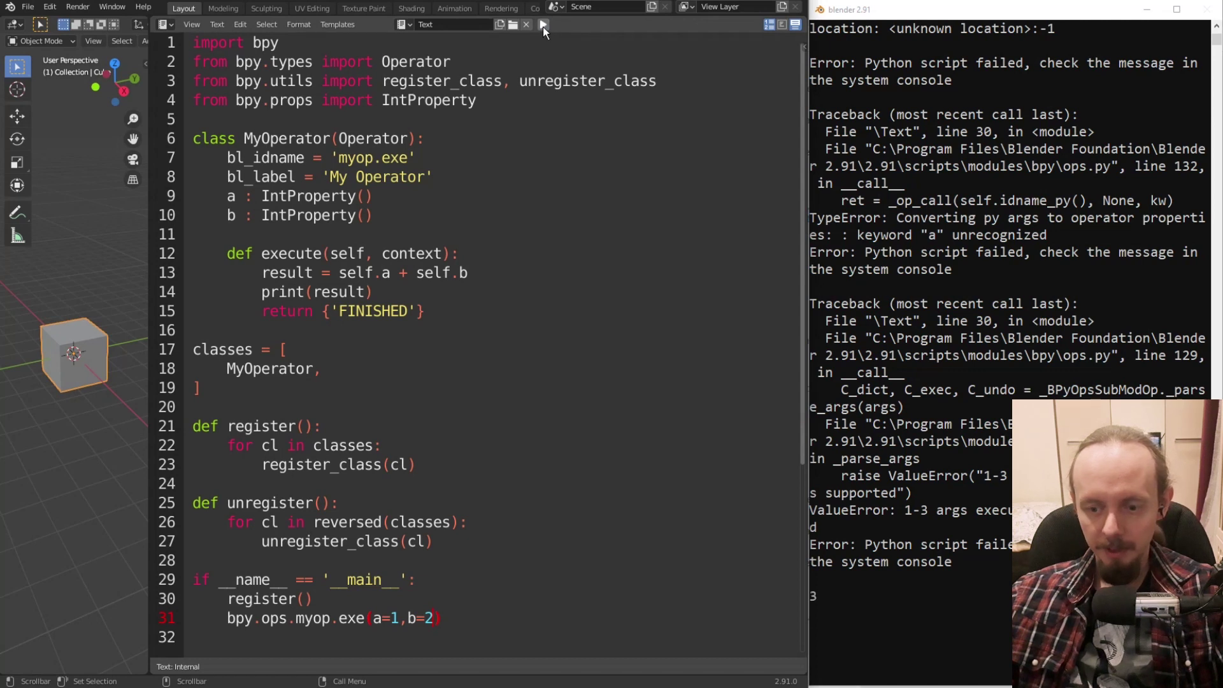
left_click(822, 599)
Walk through print(result), the self.a + self.b sum line, and the operator call.
left_click_drag(261, 291, 375, 291)
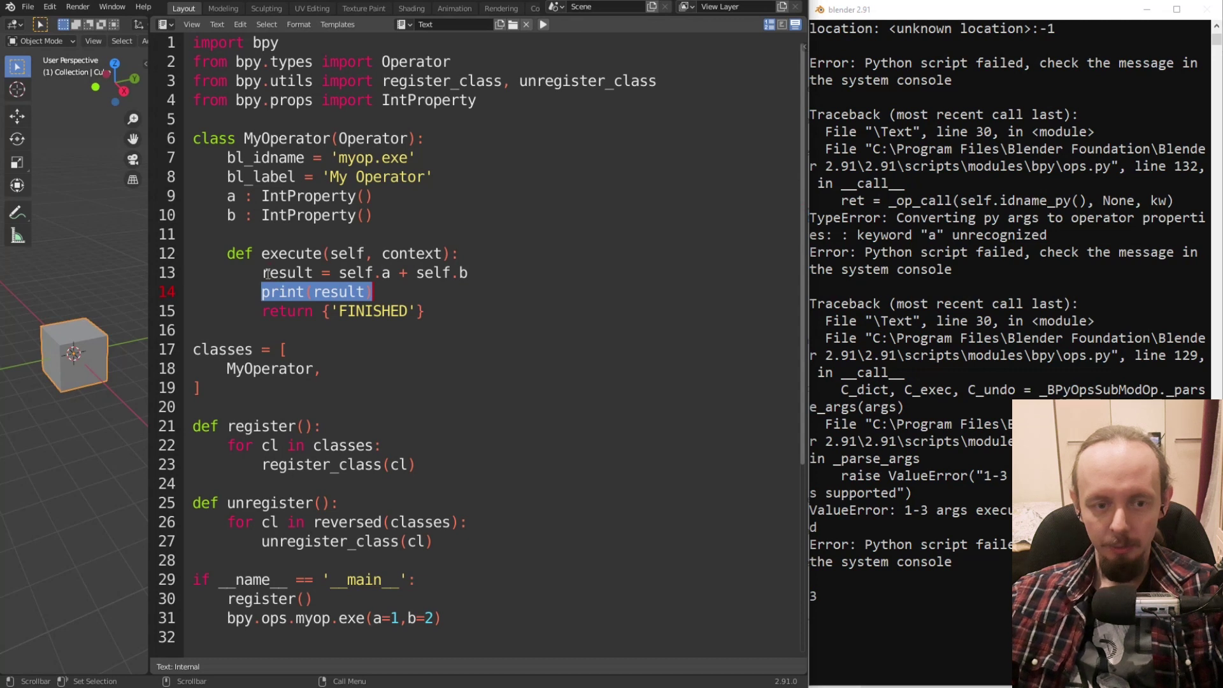
double_click(278, 273)
left_click(363, 273)
left_click(230, 196)
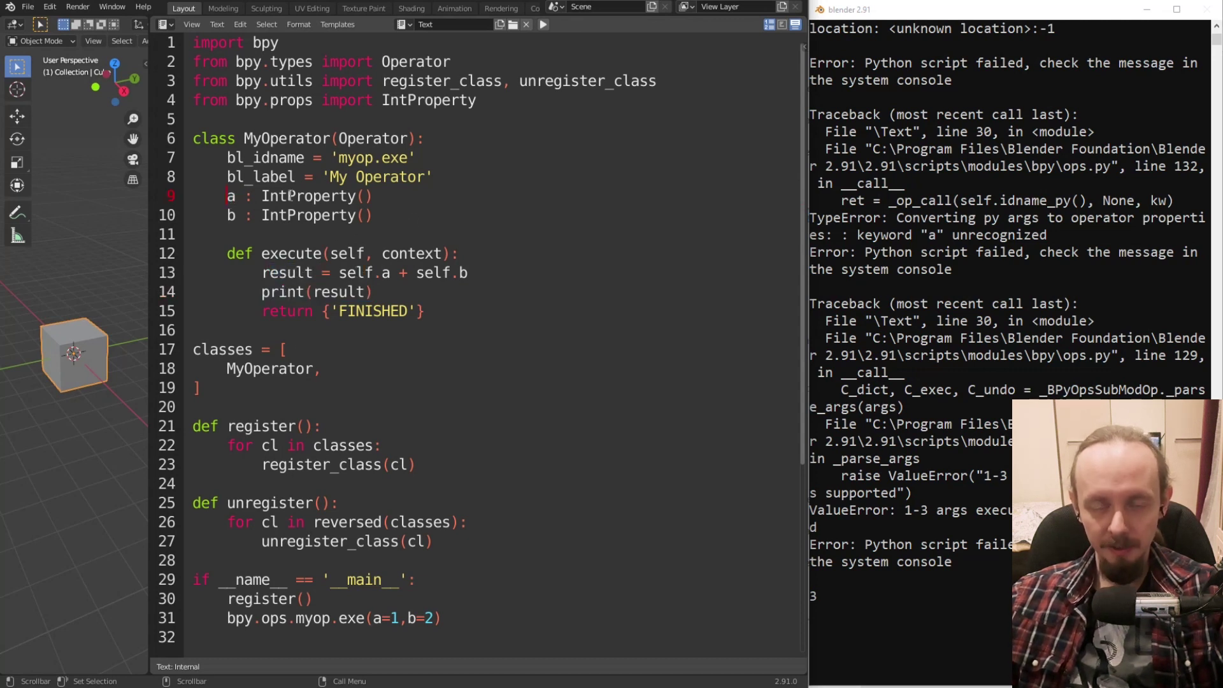
left_click_drag(338, 272, 373, 275)
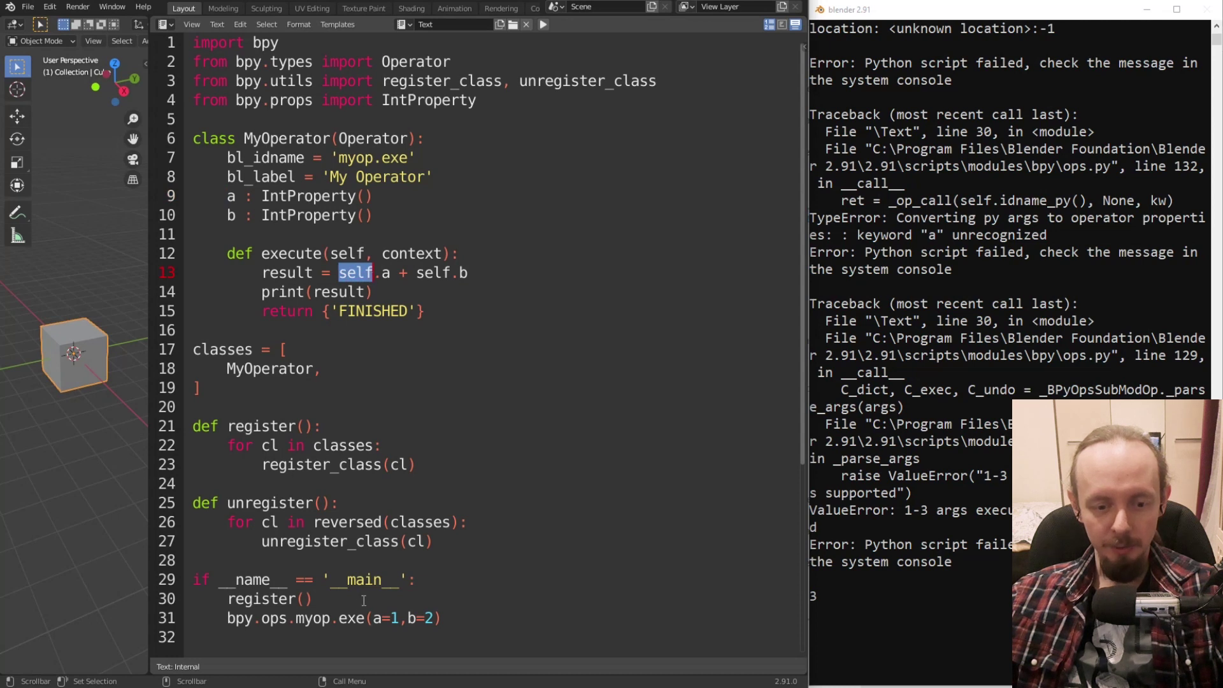
left_click_drag(228, 619, 355, 619)
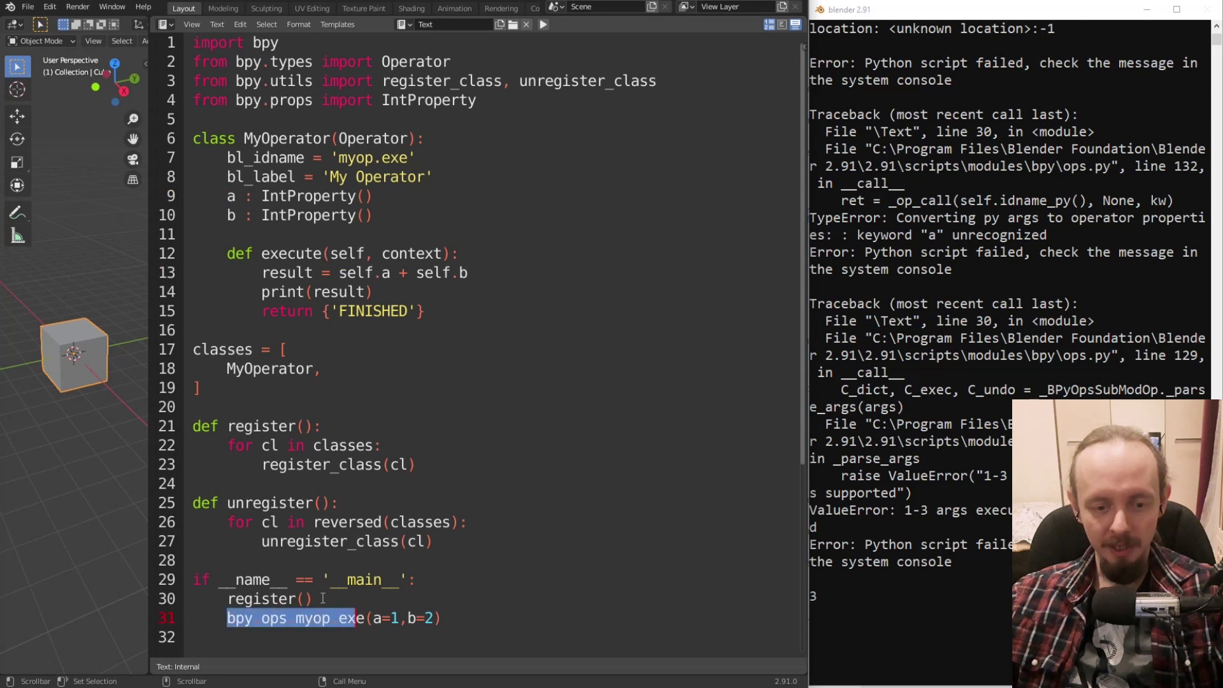
left_click_drag(338, 272, 375, 274)
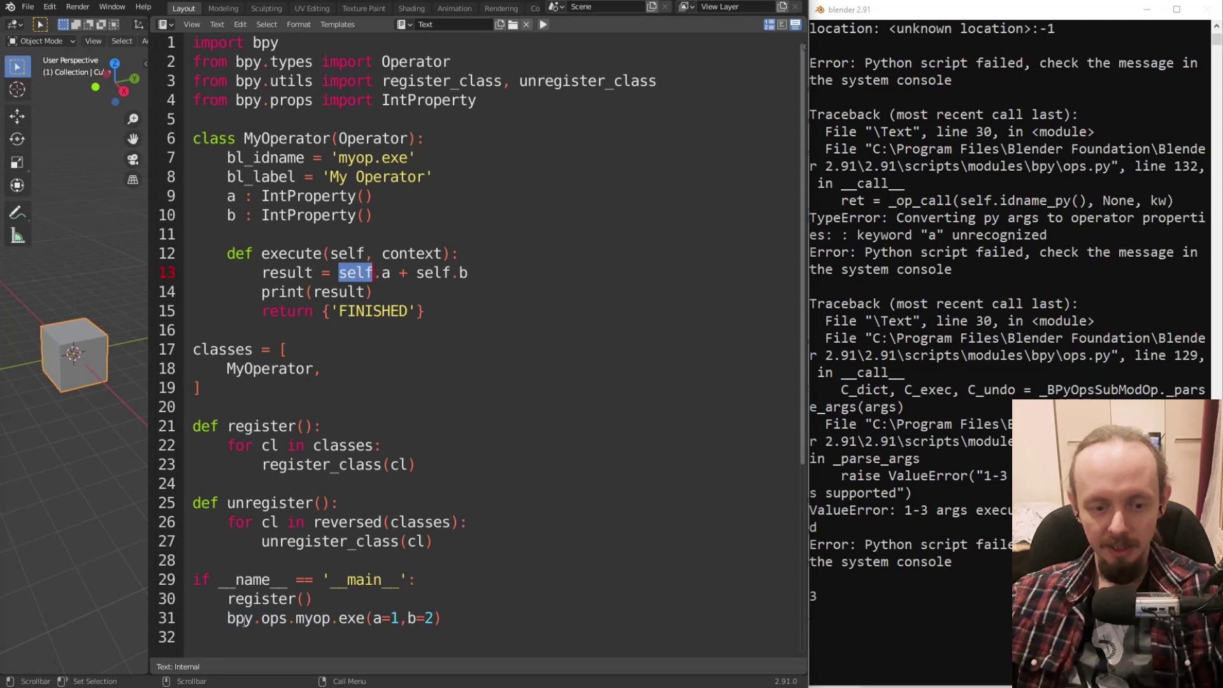
left_click_drag(245, 619, 364, 610)
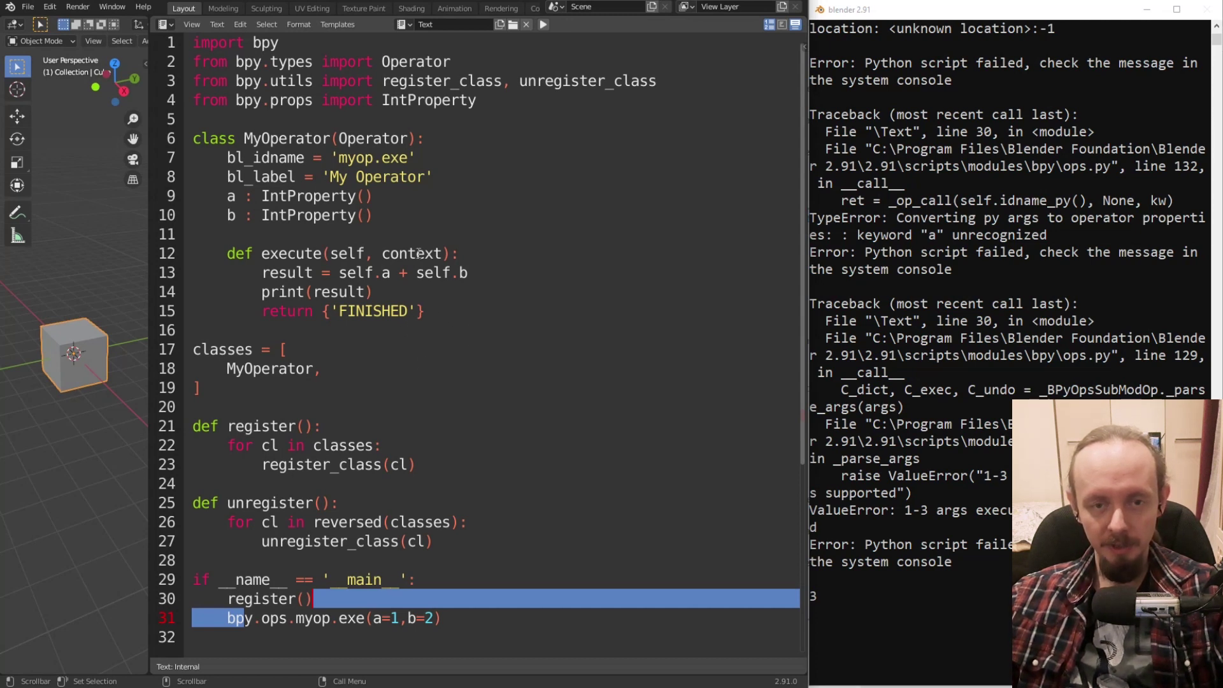
Add FloatProperty to the line 4 import and retype b's Int as Float.
left_click(481, 102)
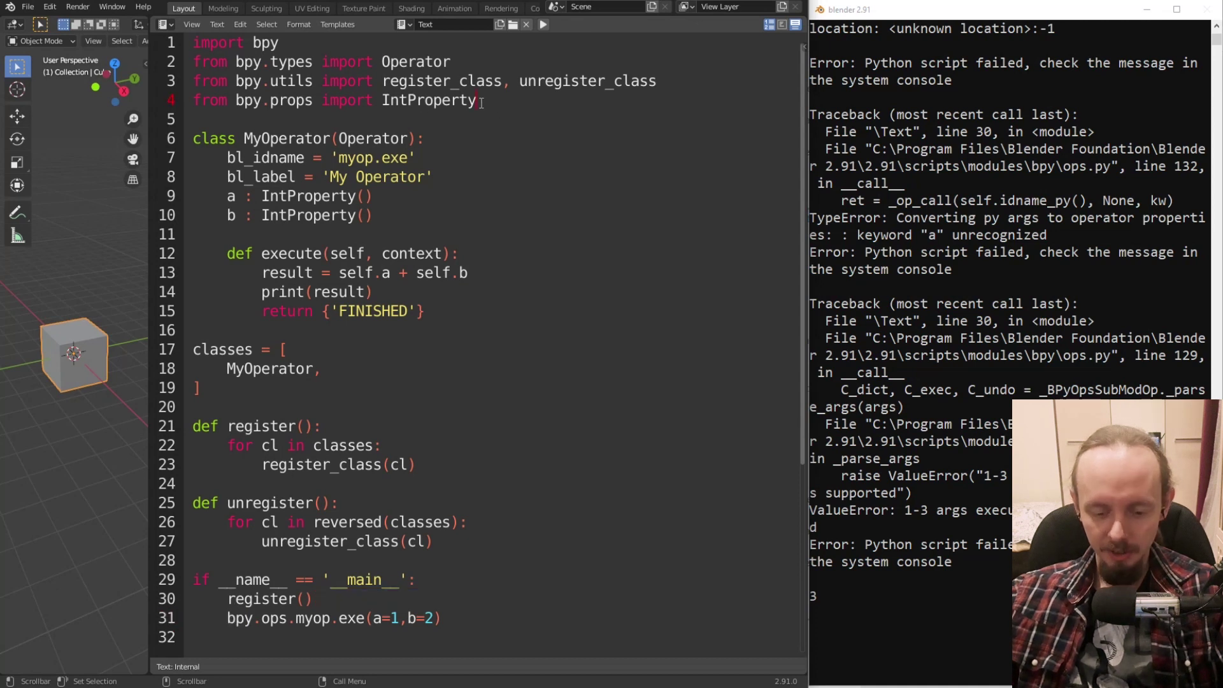
type(", FLo")
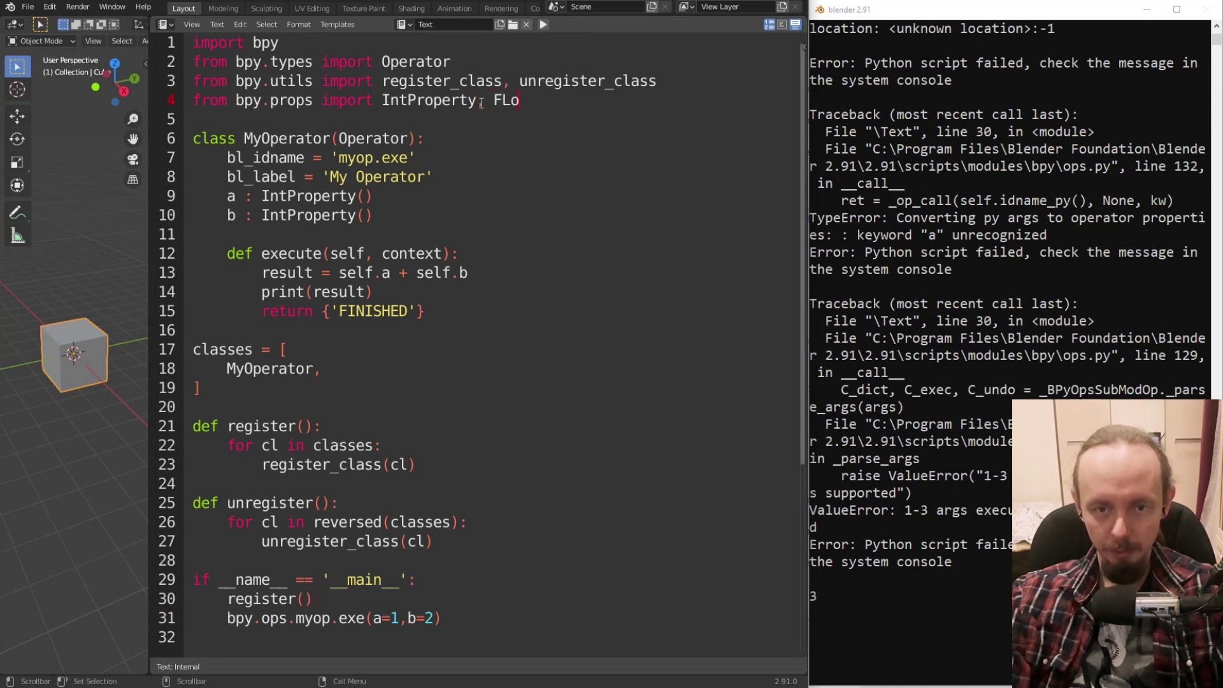
key("BackSpace")
key("BackSpace")
type("l")
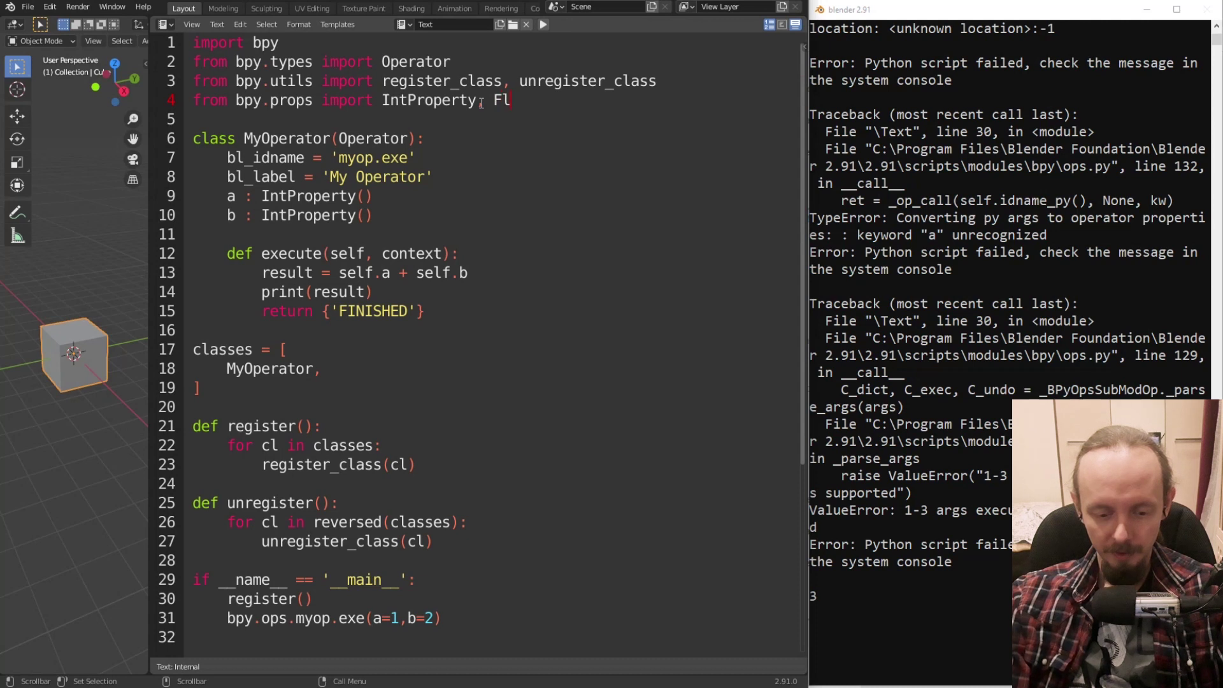
type("oatProperty")
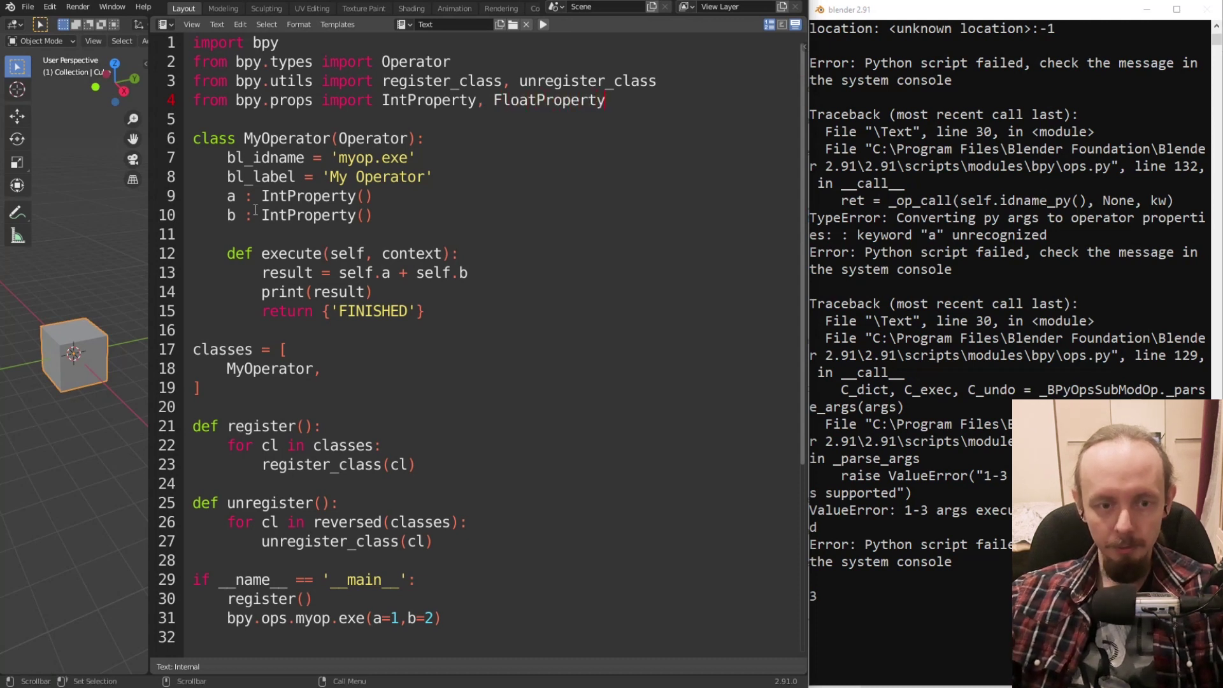
left_click_drag(261, 215, 285, 215)
type("Flo")
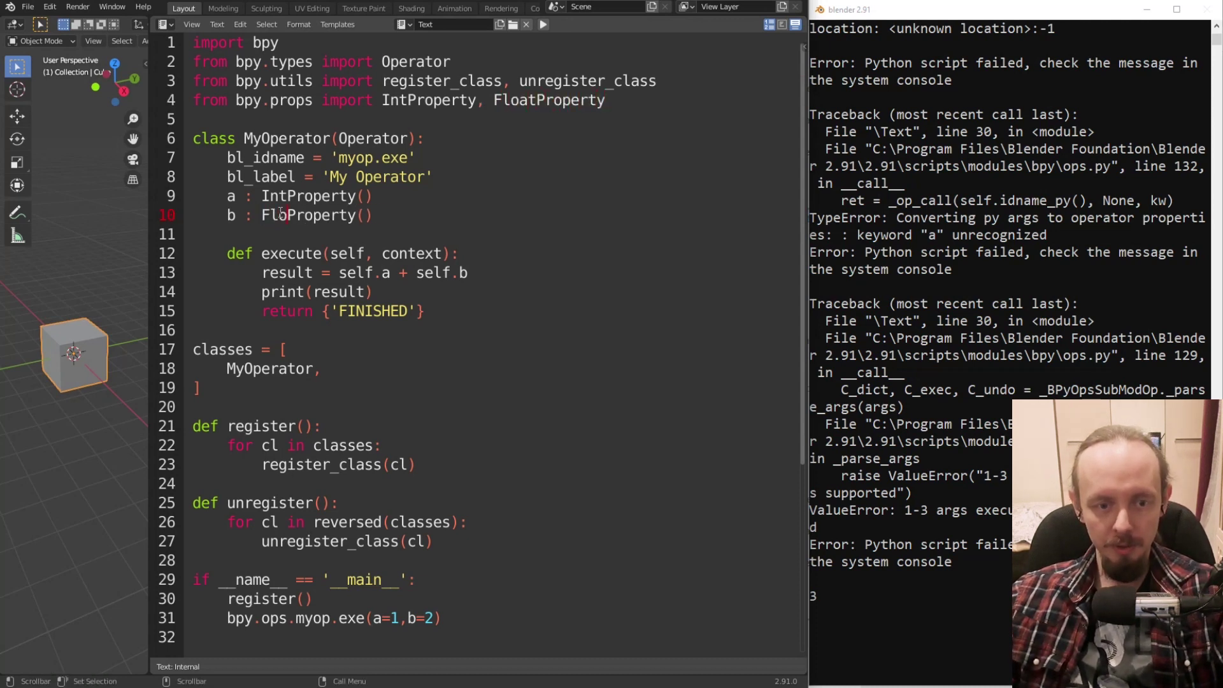
type("at")
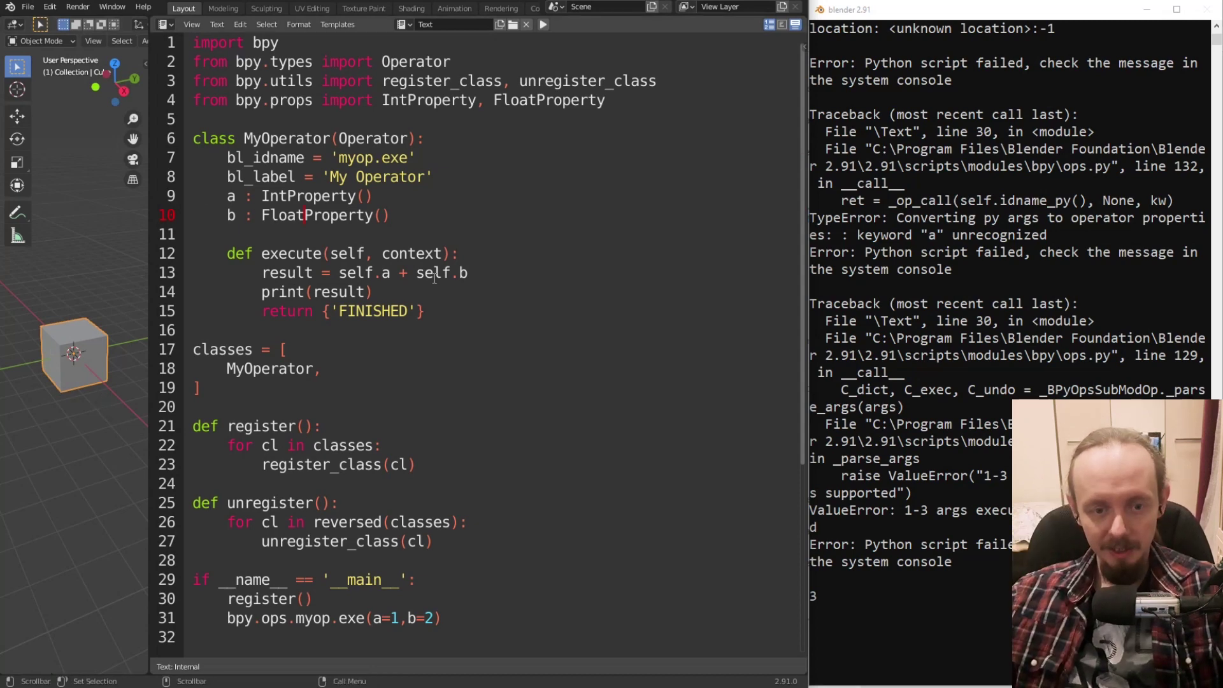
Change the call to b=.2, run it, and select the trailing digits of 1.2000000029802322.
scroll(382, 408, "down", 1)
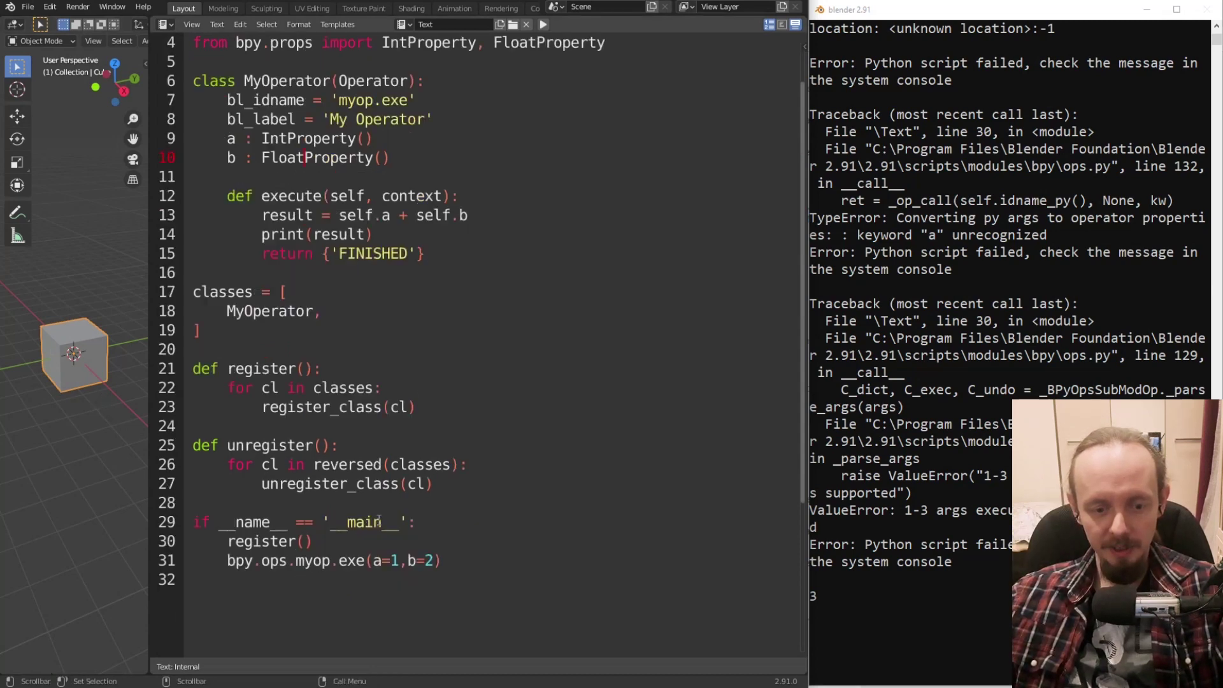
left_click(429, 560)
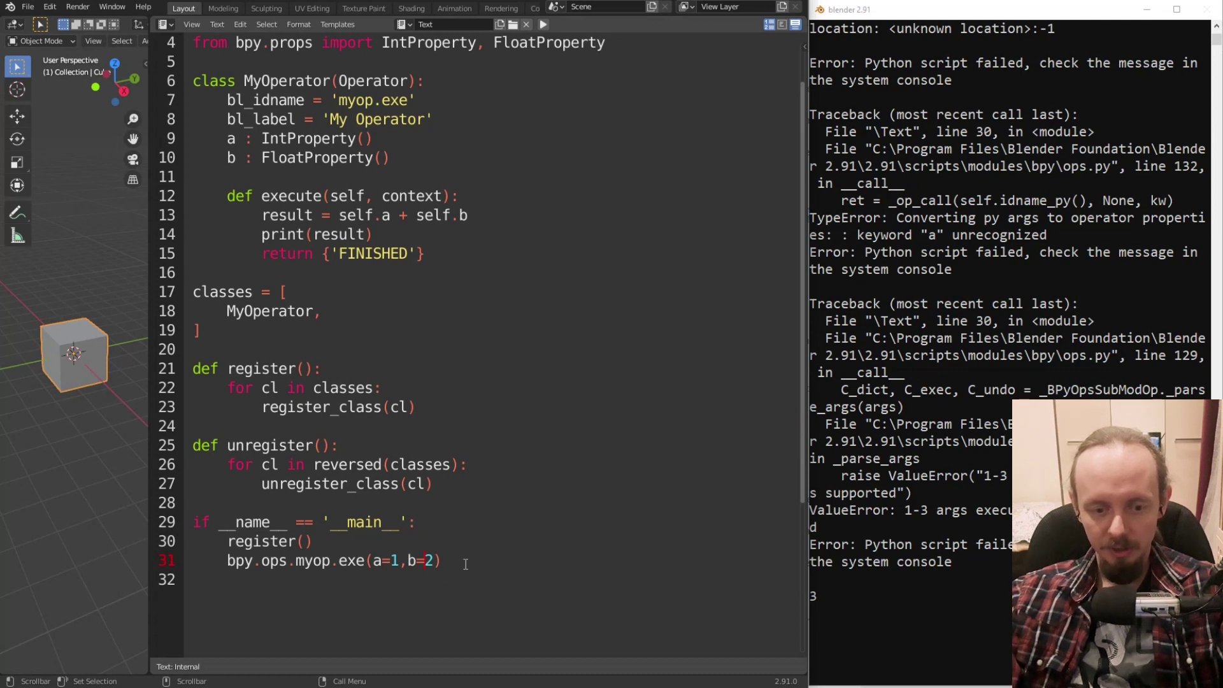
type(".")
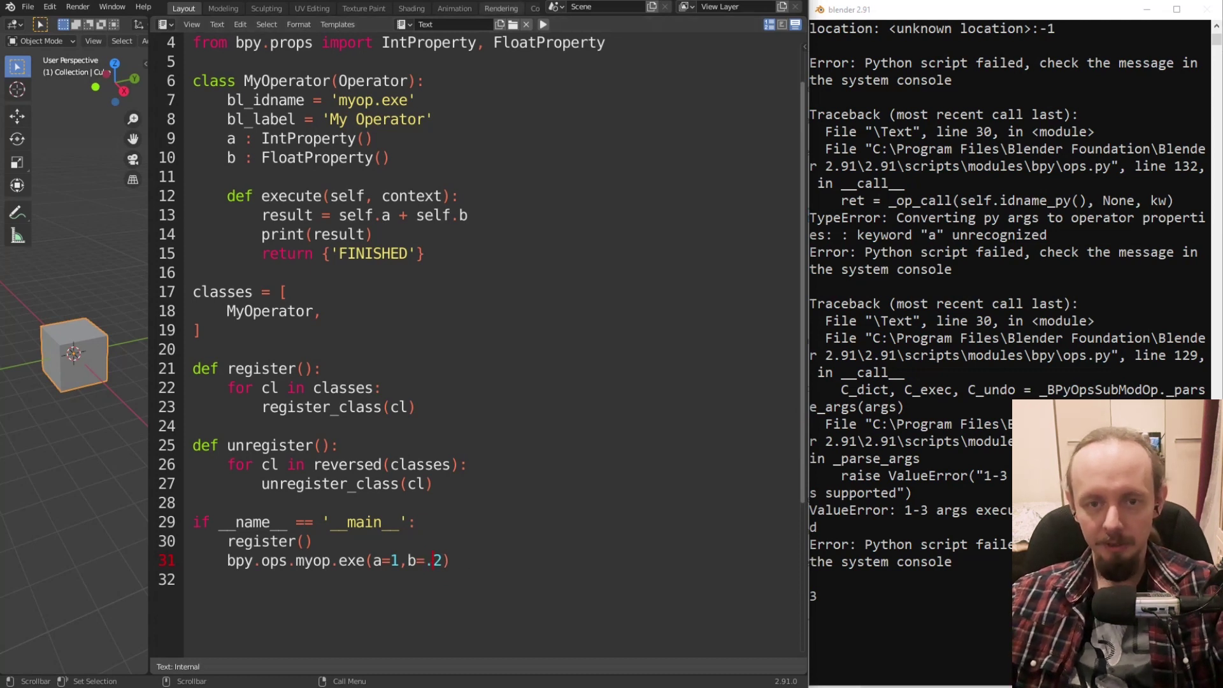
left_click(542, 25)
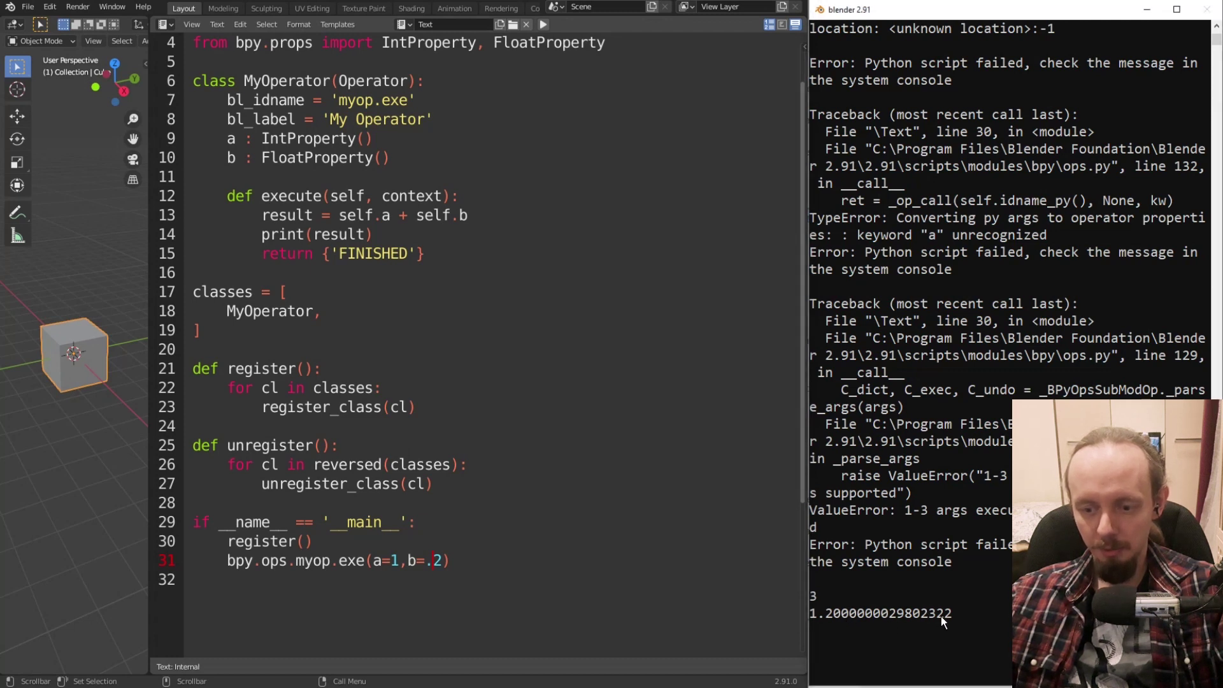
left_click_drag(953, 612, 891, 612)
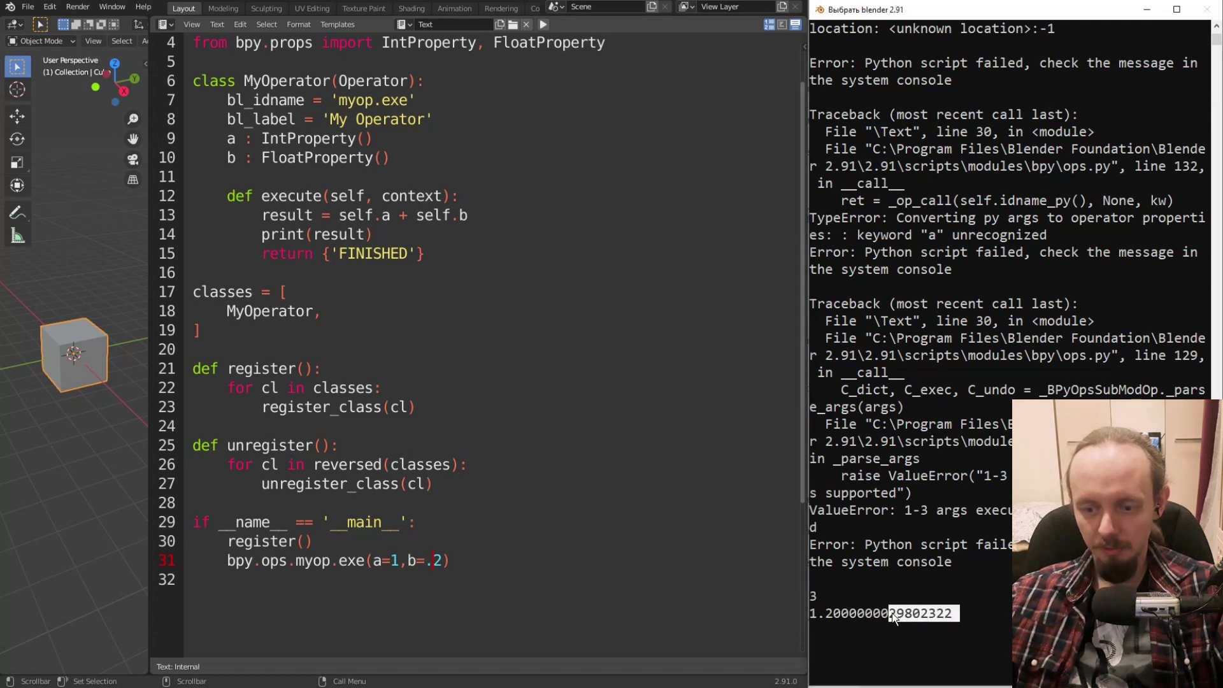
left_click(639, 581)
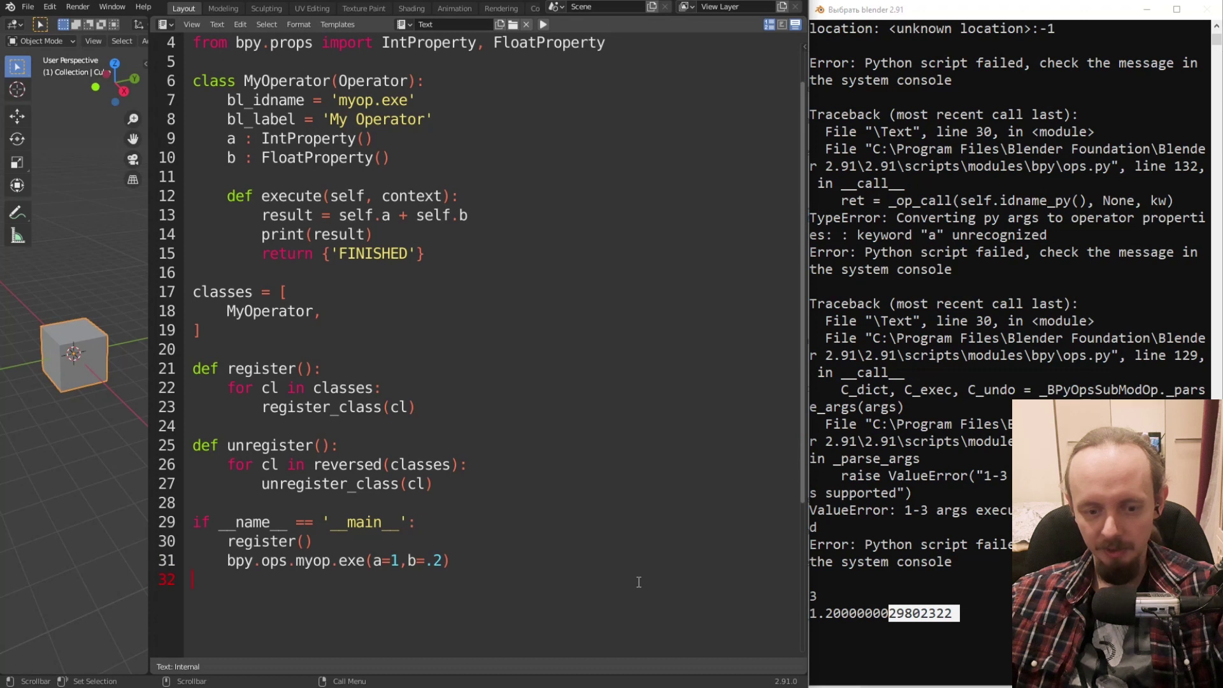
Refocus the script and append ', StringPrope' to the bpy.props import on line 4.
left_click(600, 541)
right_click(960, 613)
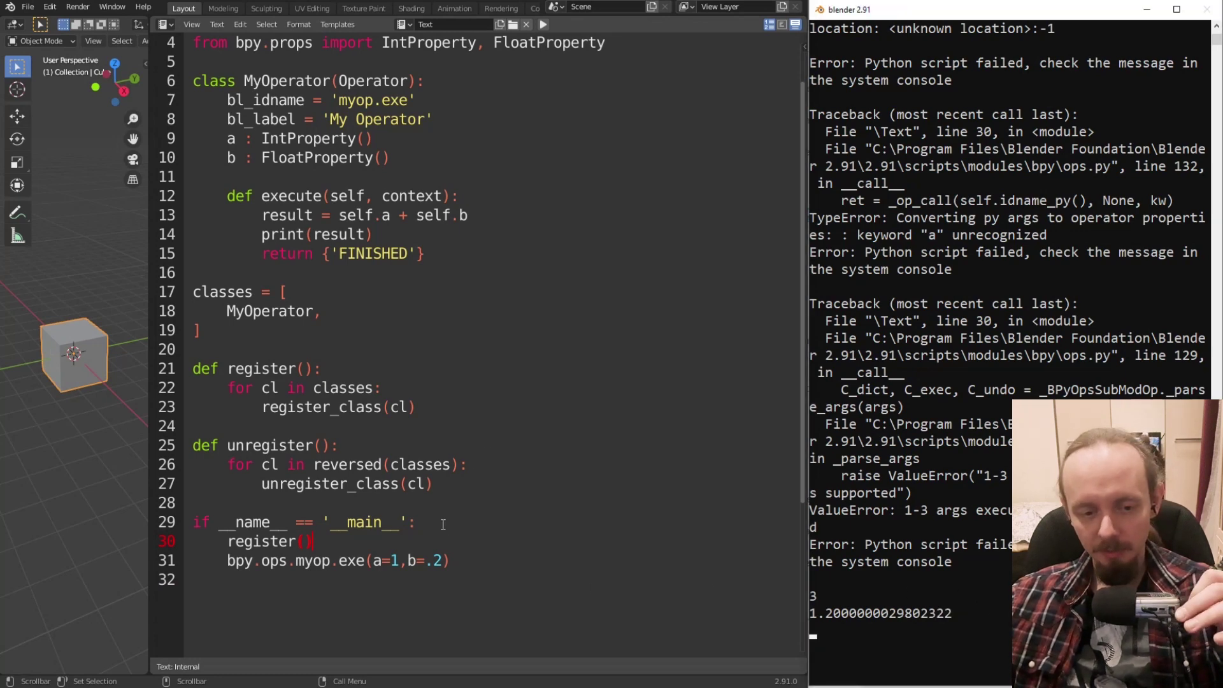
scroll(443, 524, "up", 1)
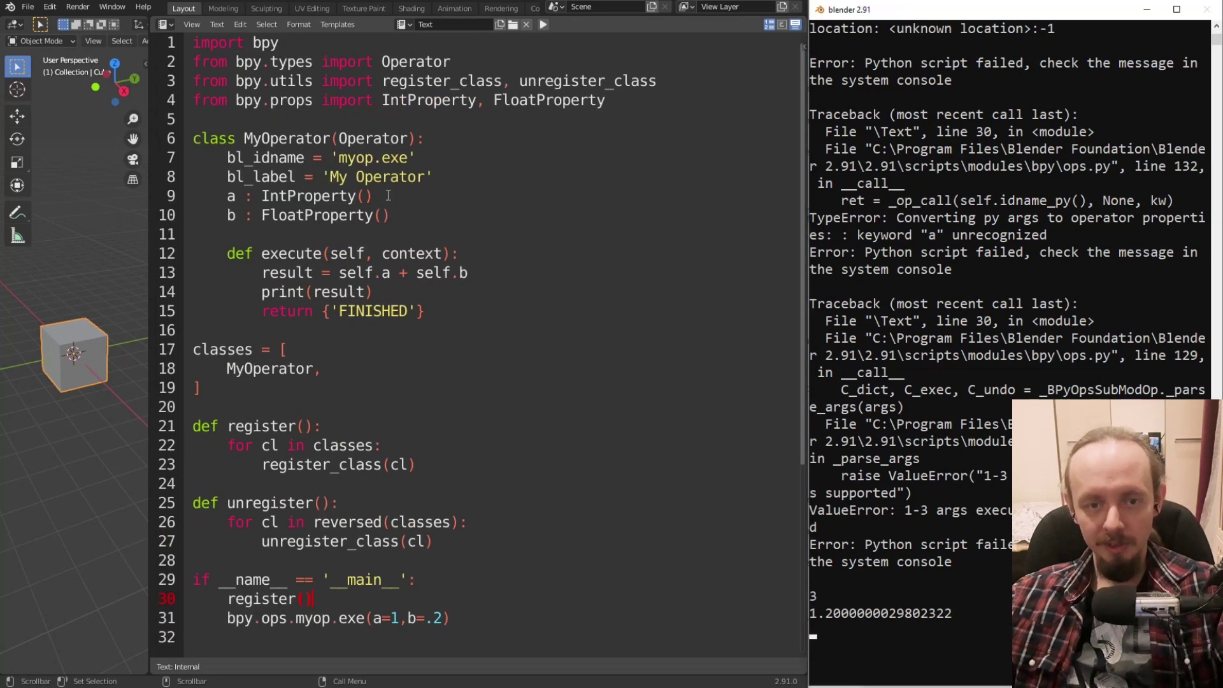
scroll(387, 195, "down", 2)
scroll(491, 314, "up", 2)
left_click(611, 100)
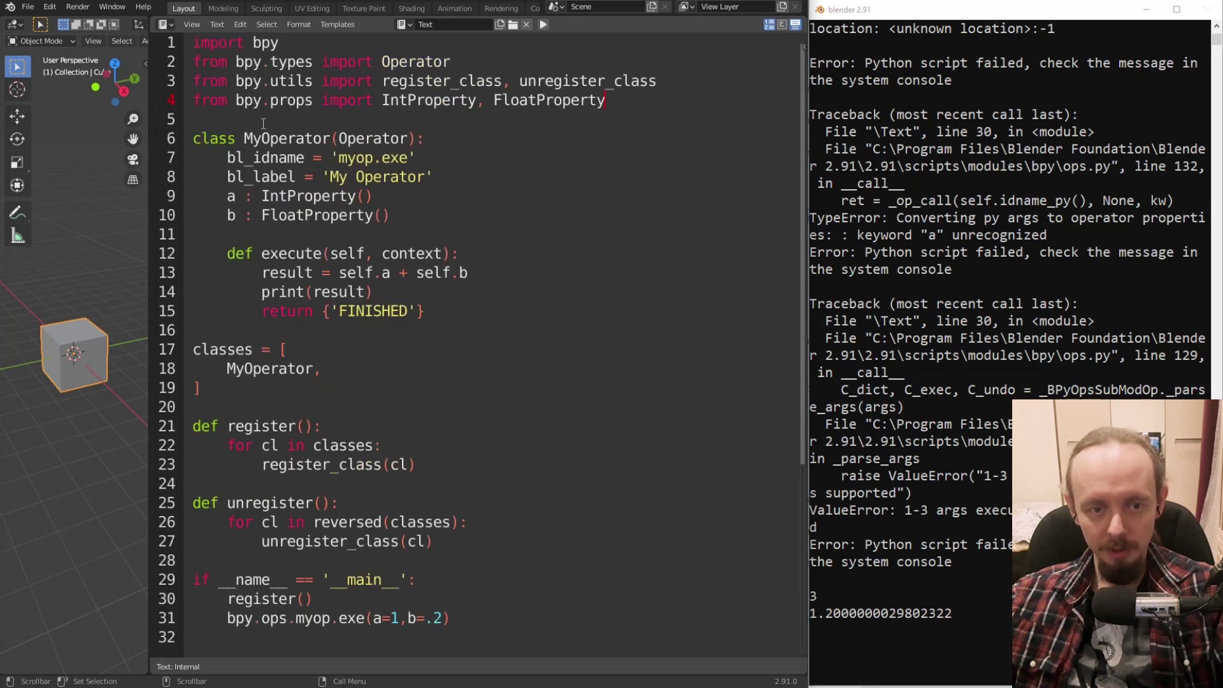
key("Down")
key("Down")
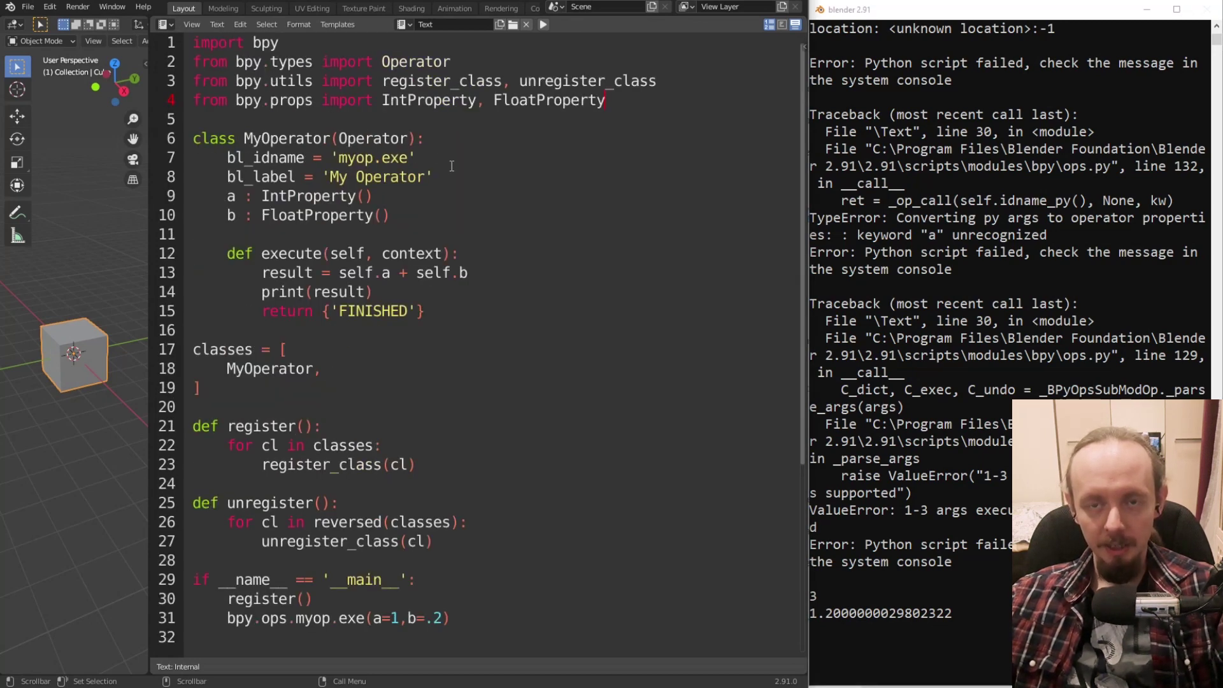
left_click(615, 103)
type(", ")
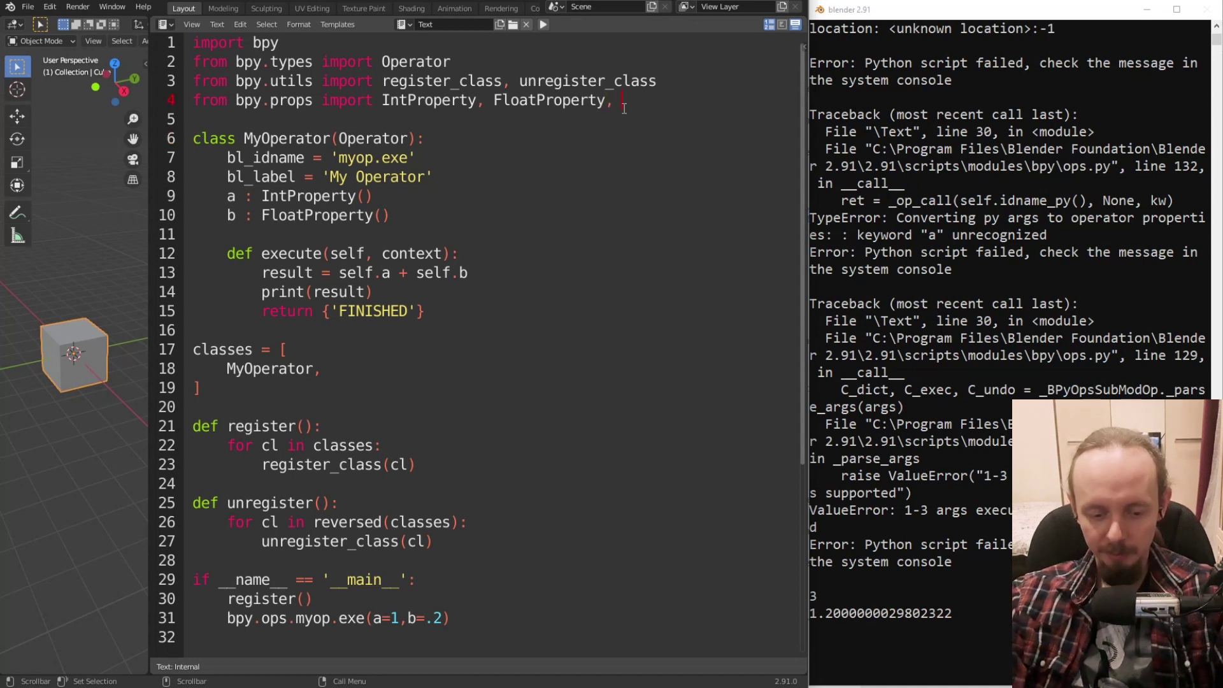
type("Str")
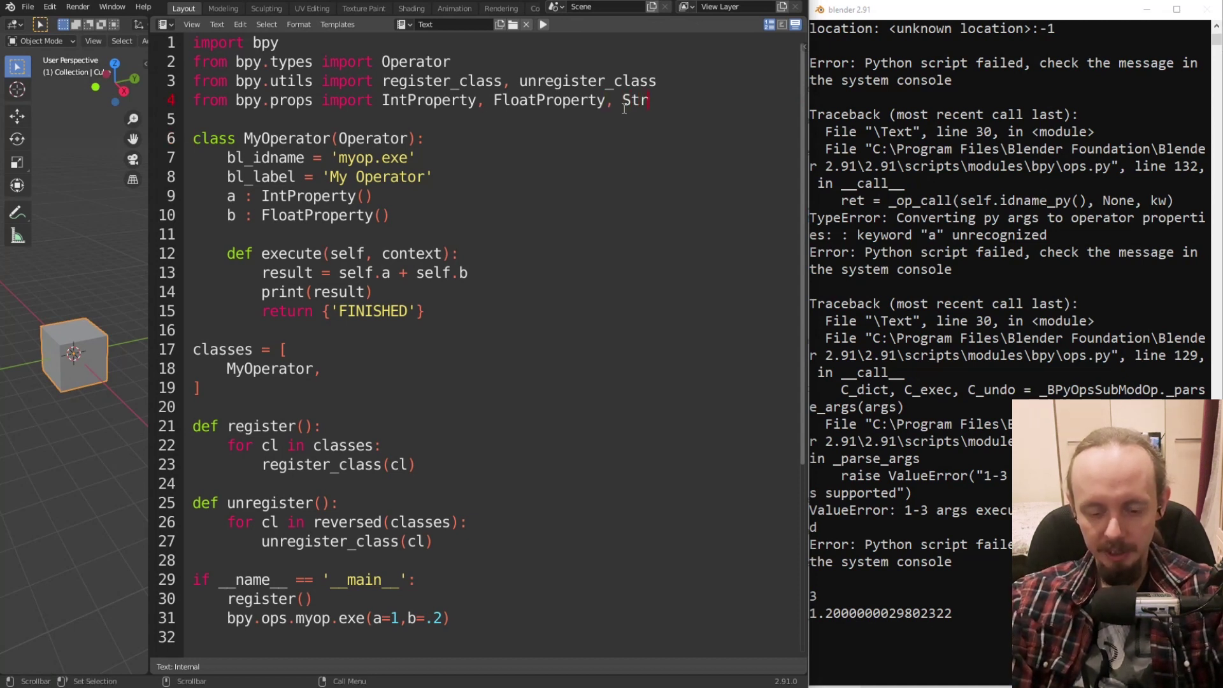
type("Pro")
key("BackSpace")
key("BackSpace")
key("BackSpace")
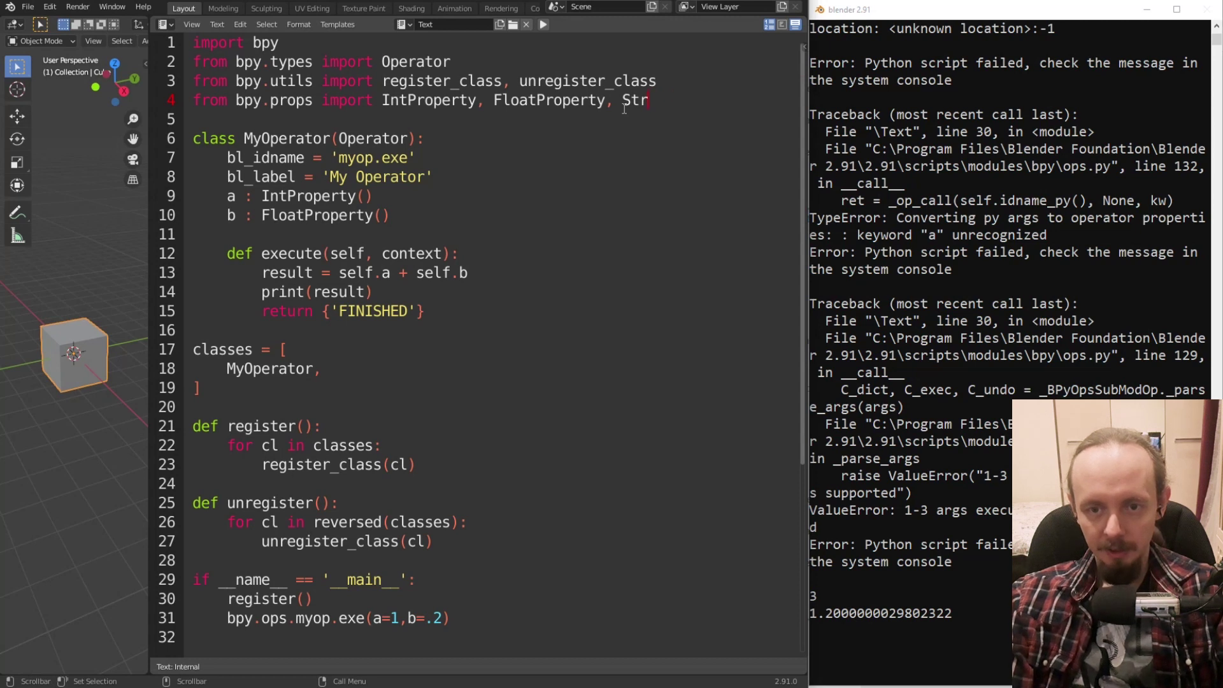
type("ingProperty")
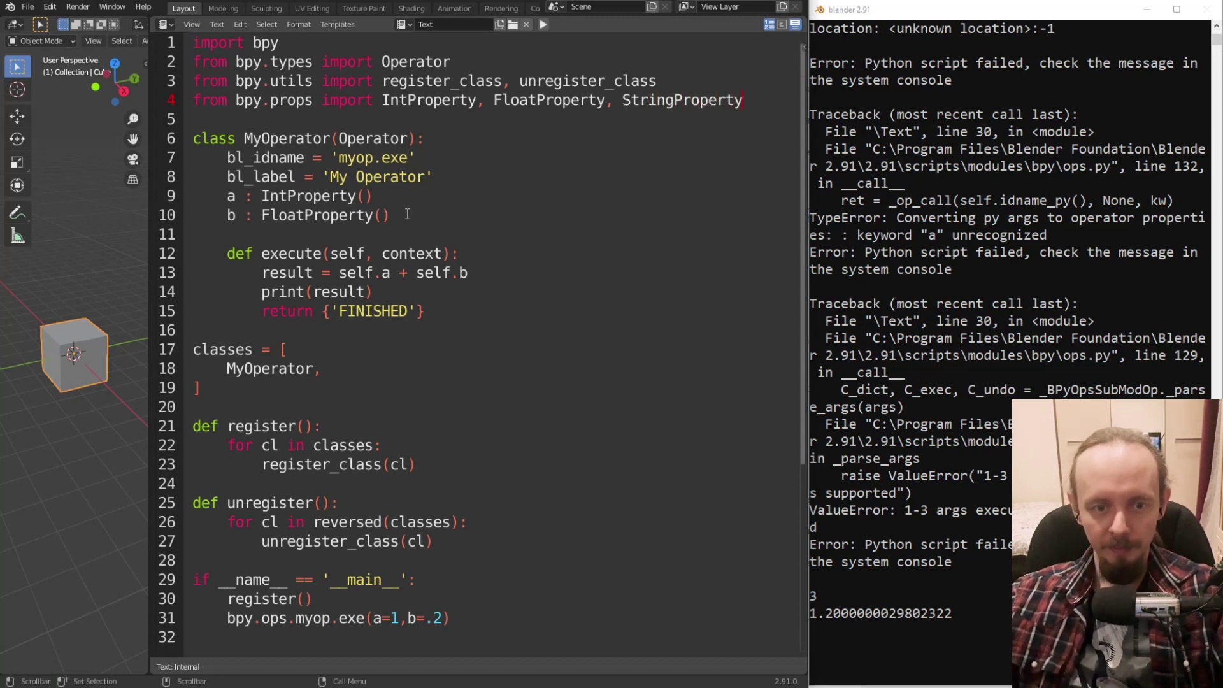
Add a text : StringProperty() declaration to MyOperator and a print(text) line in execute.
left_click(407, 214)
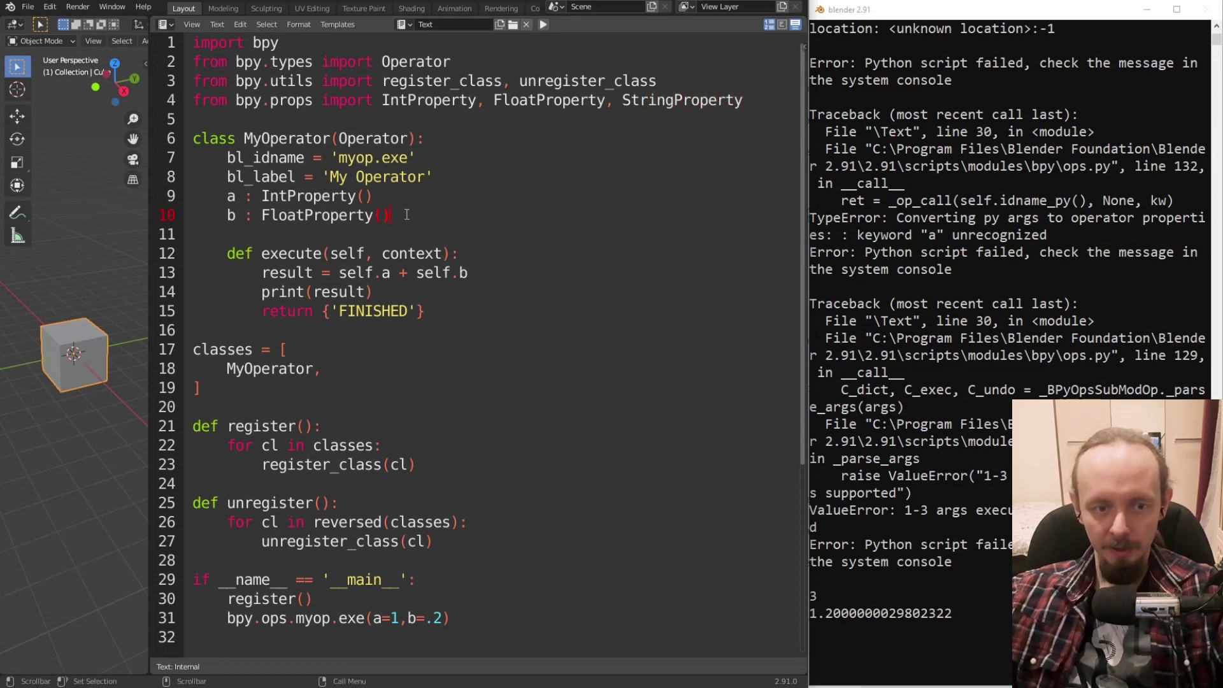
key("Return")
type(": ")
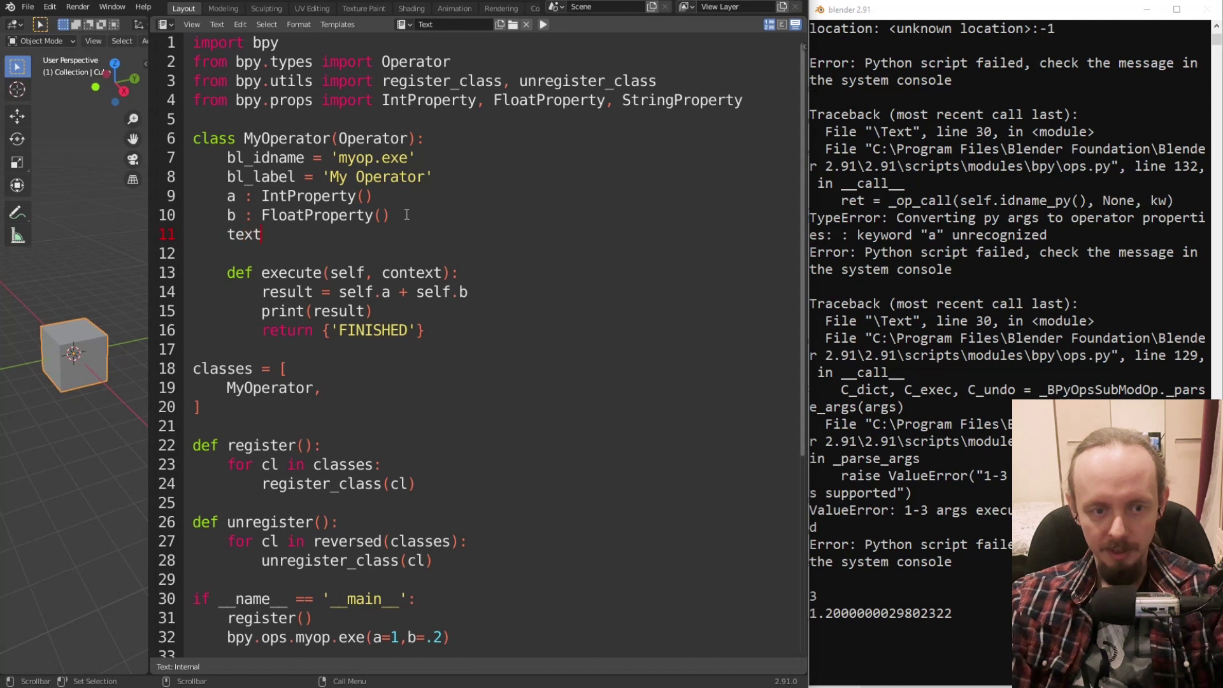
type(" : ")
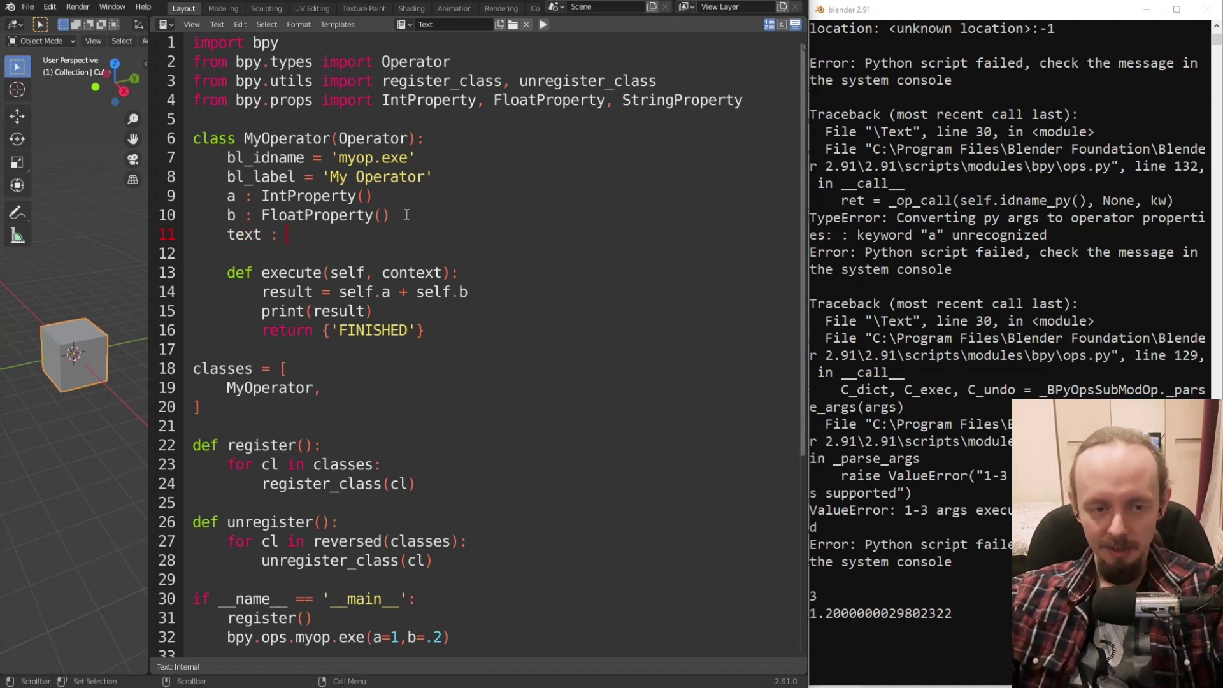
type("StringPr")
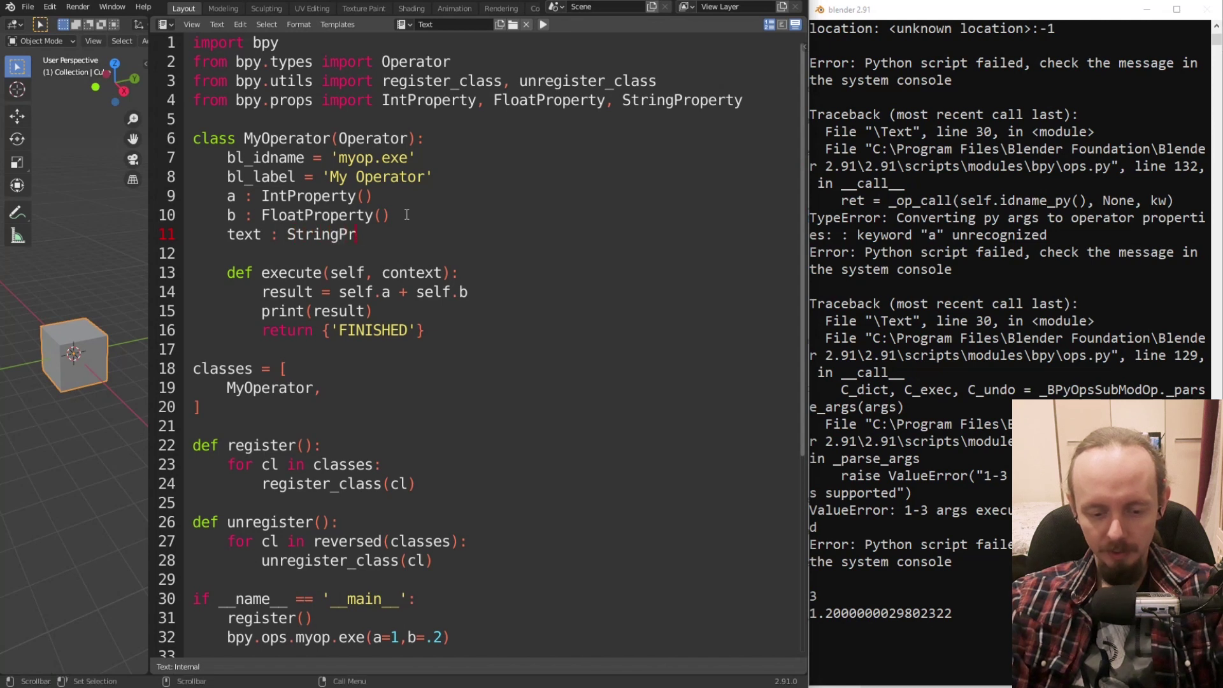
type("operty()")
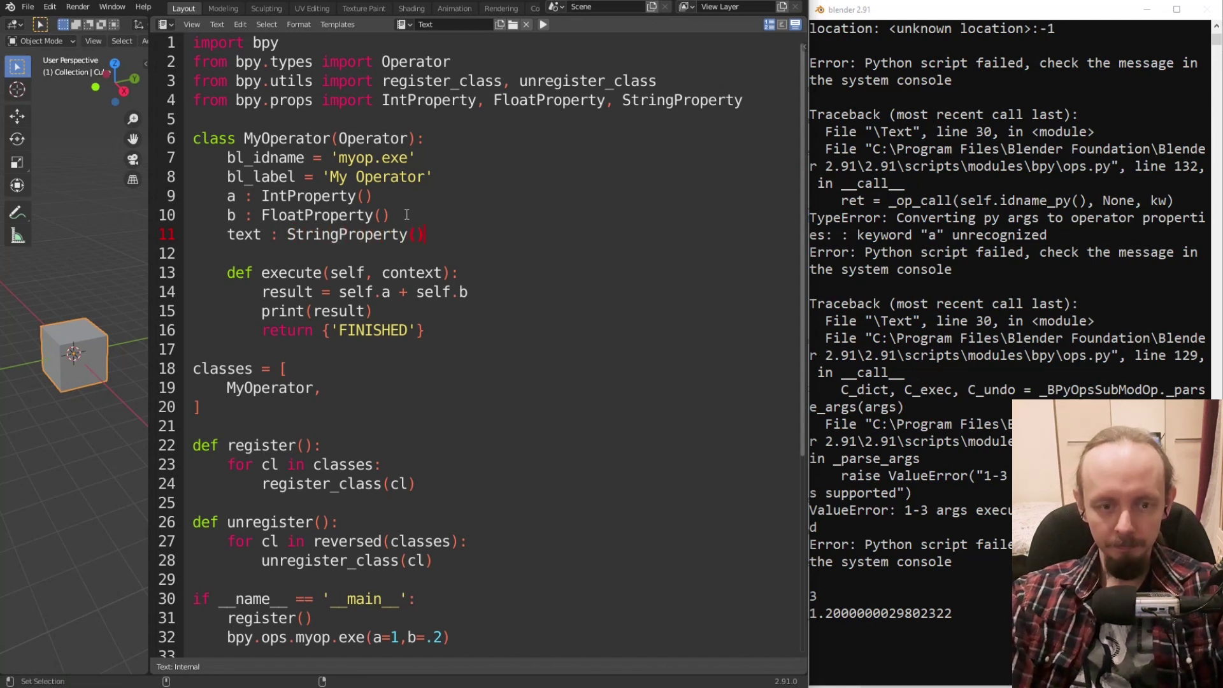
left_click(399, 313)
key("Return")
type("p")
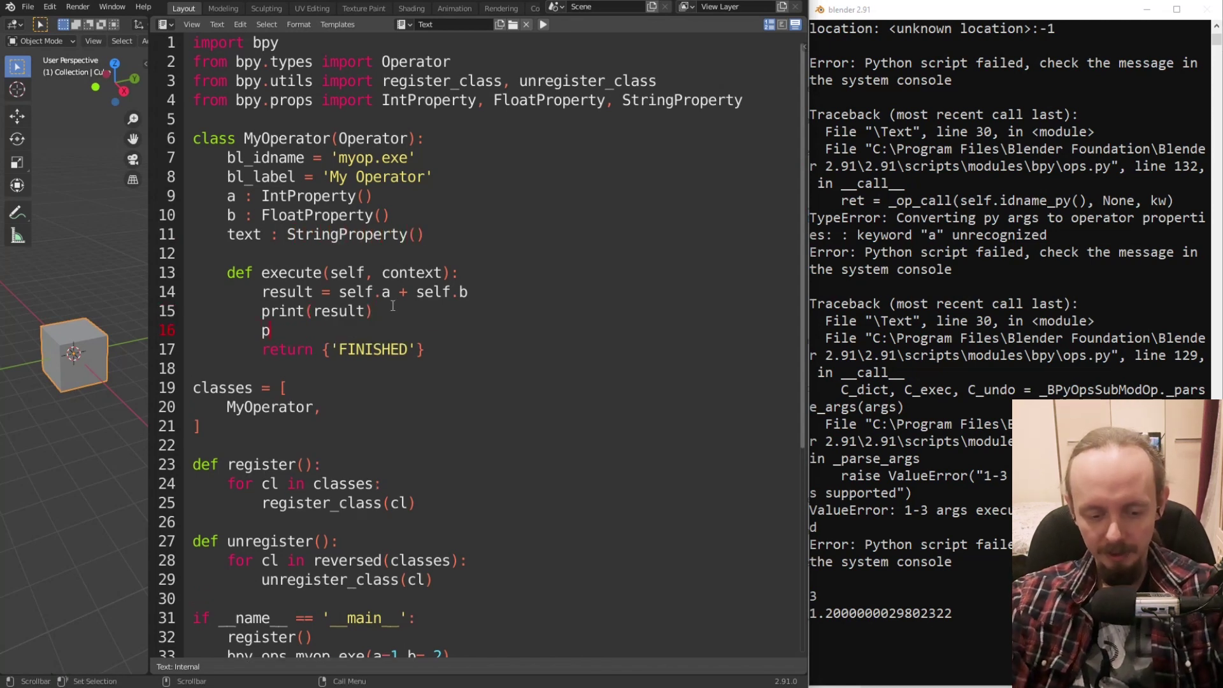
type("rint()")
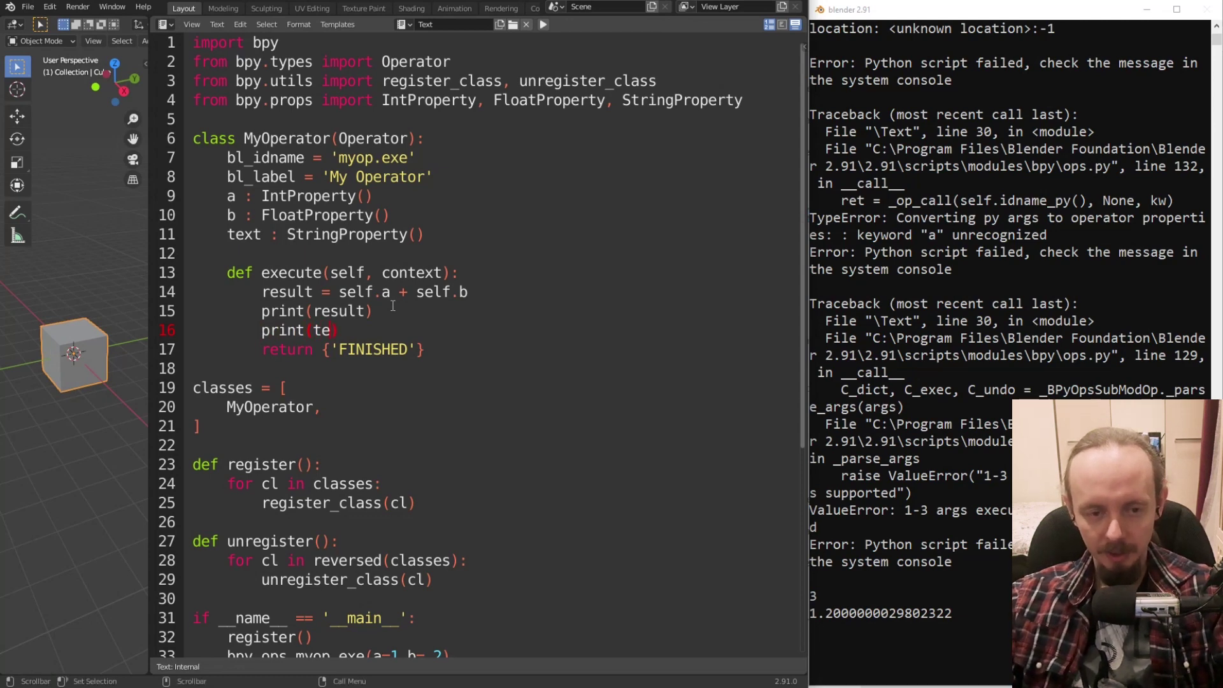
type("xt")
Give the text StringProperty an empty default: default = "".
scroll(393, 307, "down", 2)
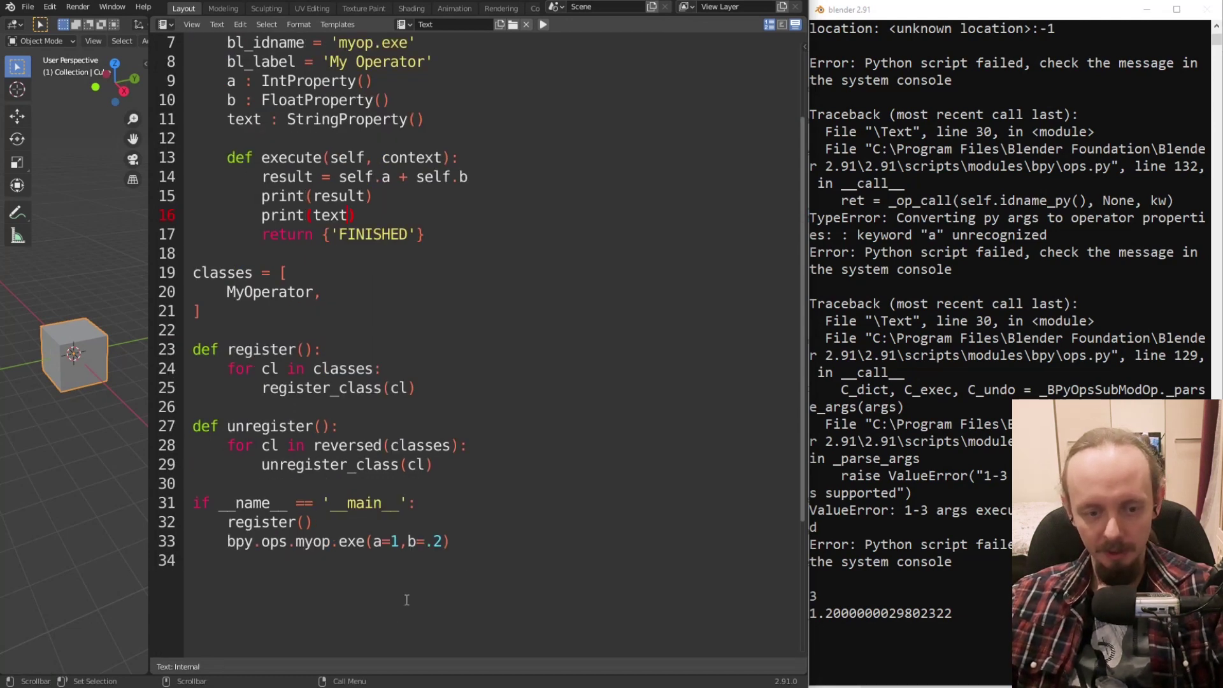
left_click(446, 542)
scroll(287, 191, "up", 2)
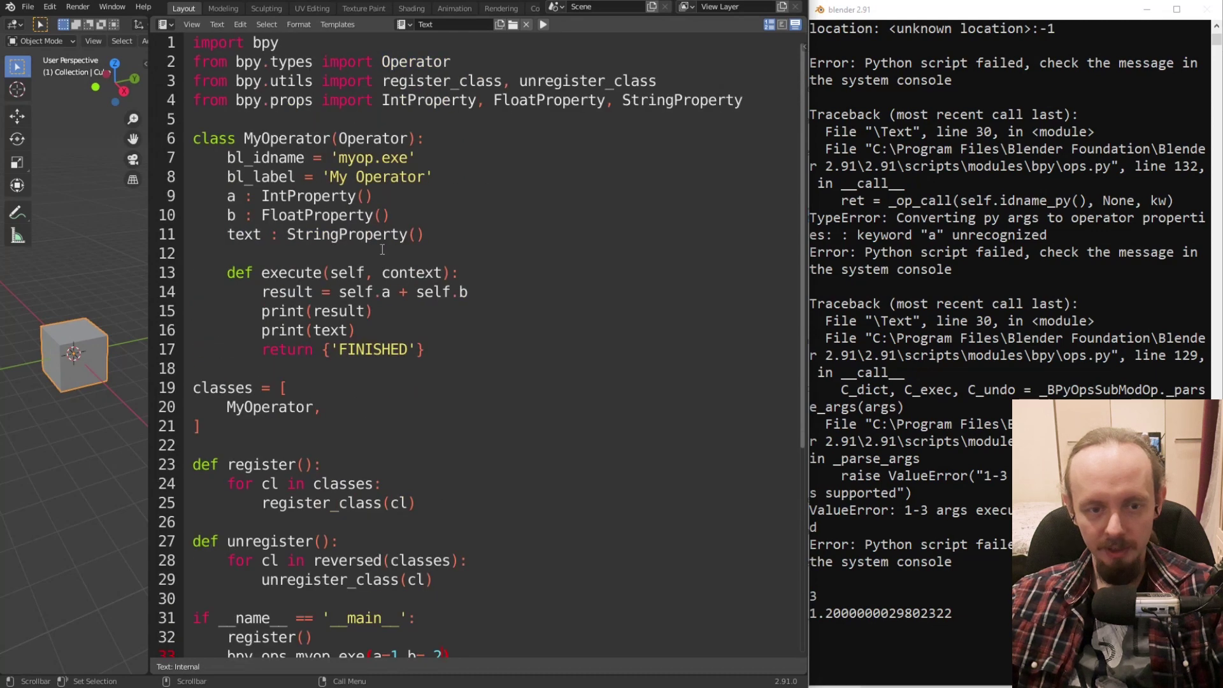
left_click(418, 235)
type("def")
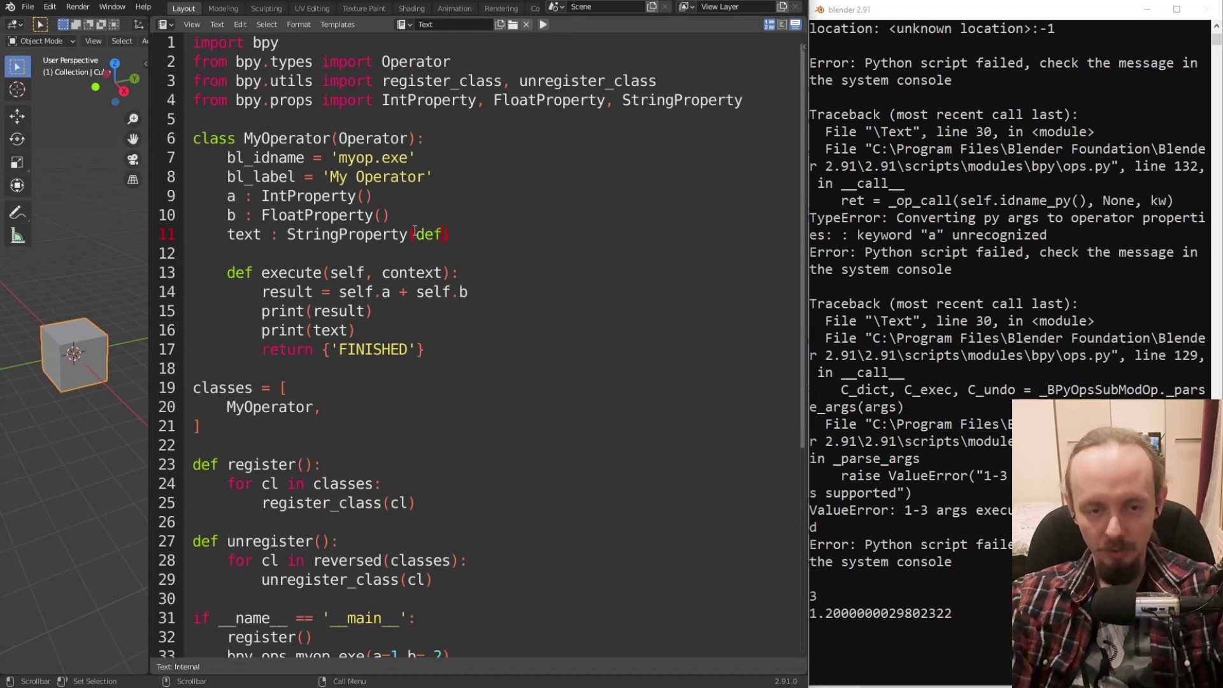
type("ault")
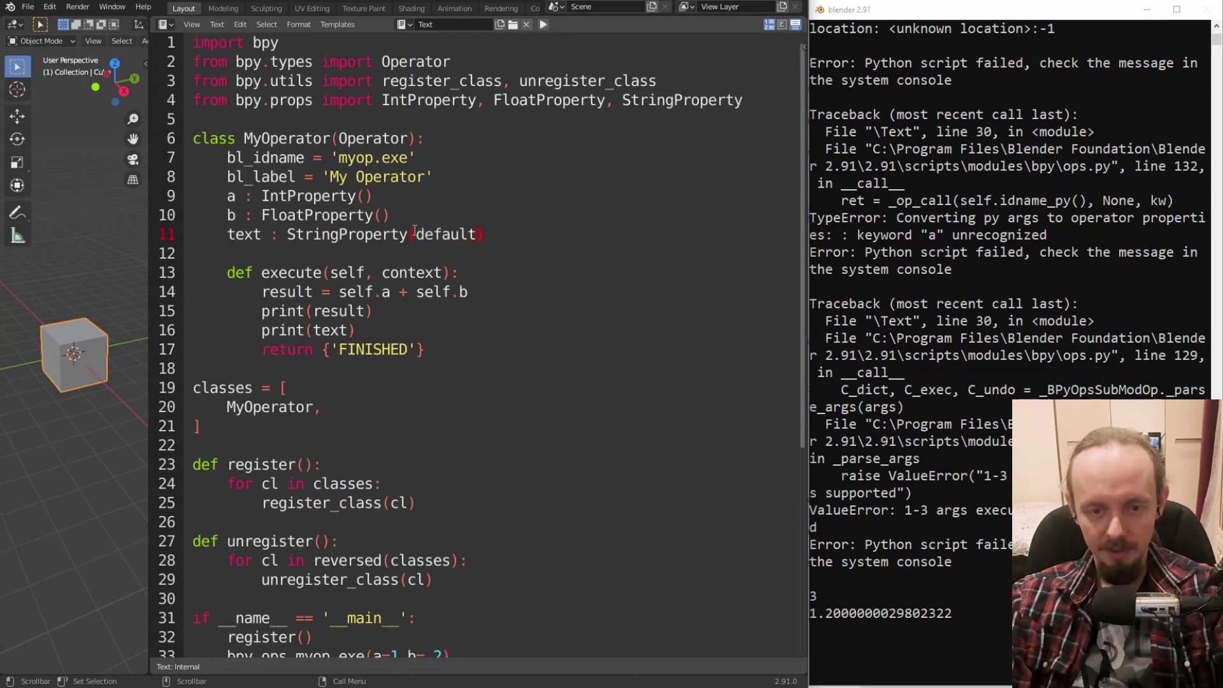
type(" = \"\"")
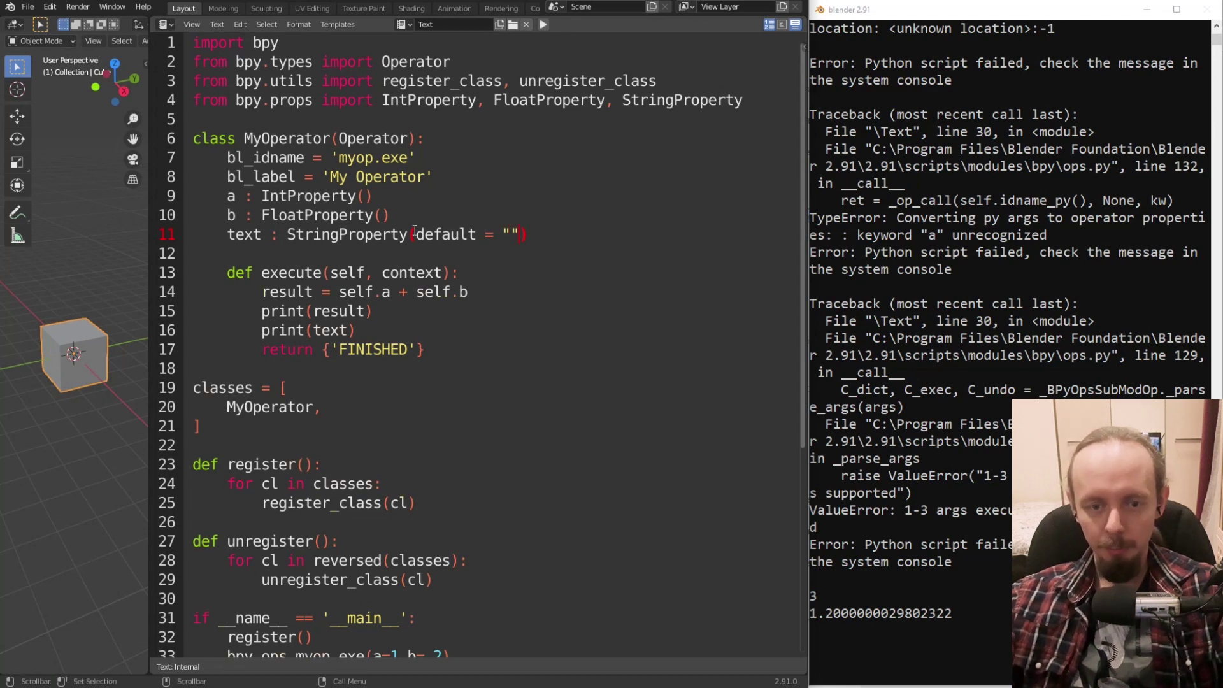
scroll(472, 568, "down", 2)
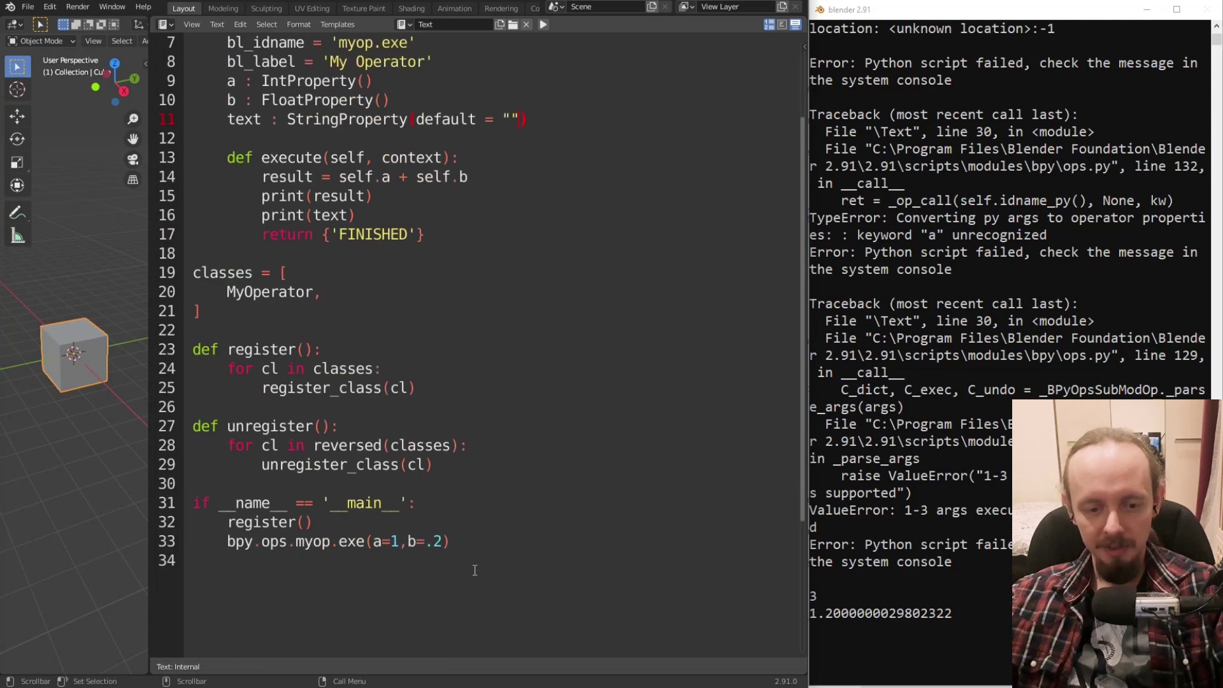
Run the script, fix the NameError by changing print(text) to print(self.text), and rerun.
left_click(543, 24)
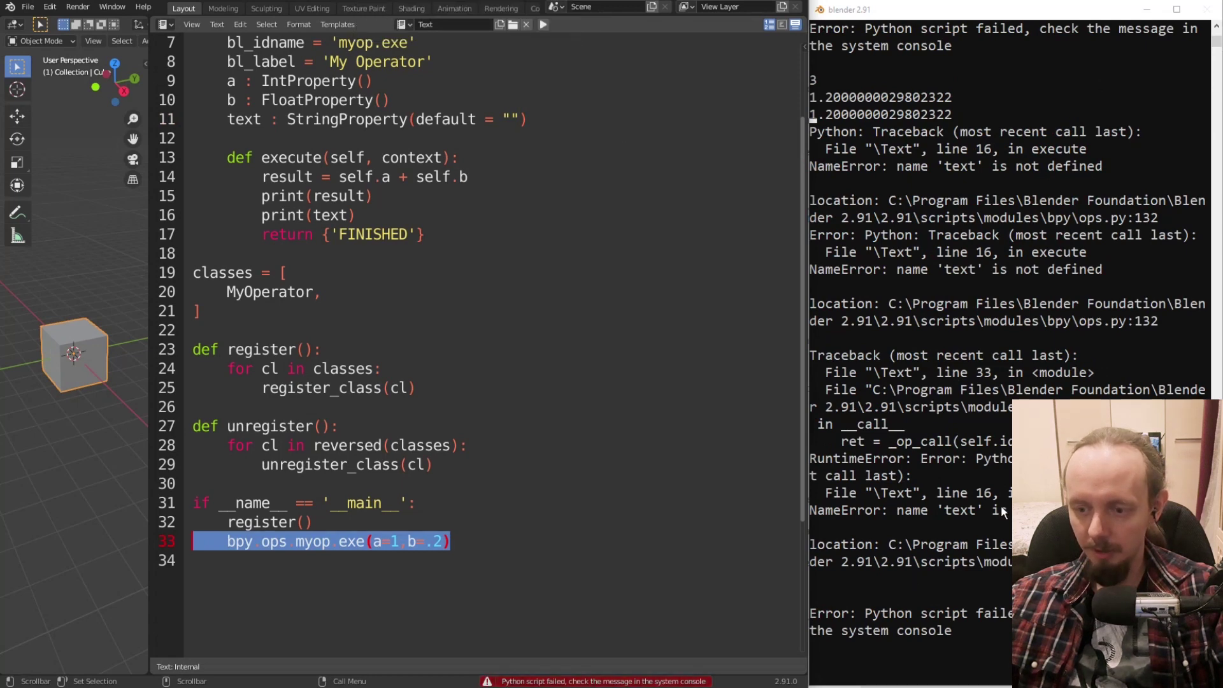
scroll(389, 379, "up", 2)
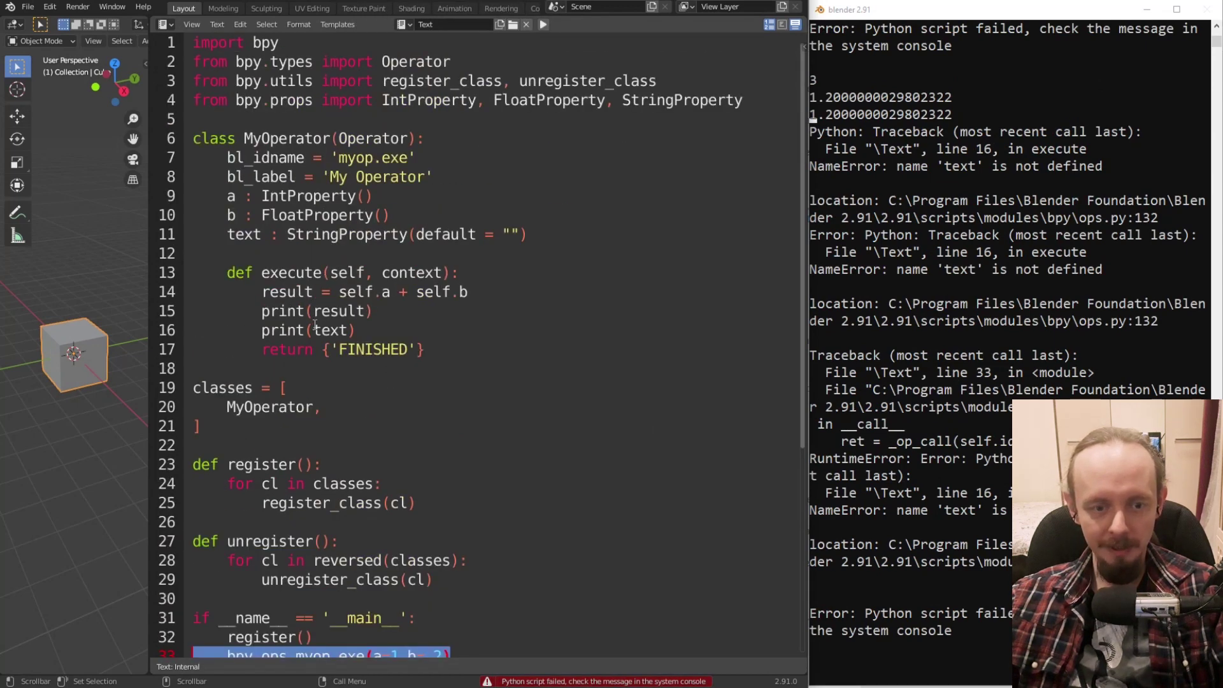
left_click(314, 329)
type("self.")
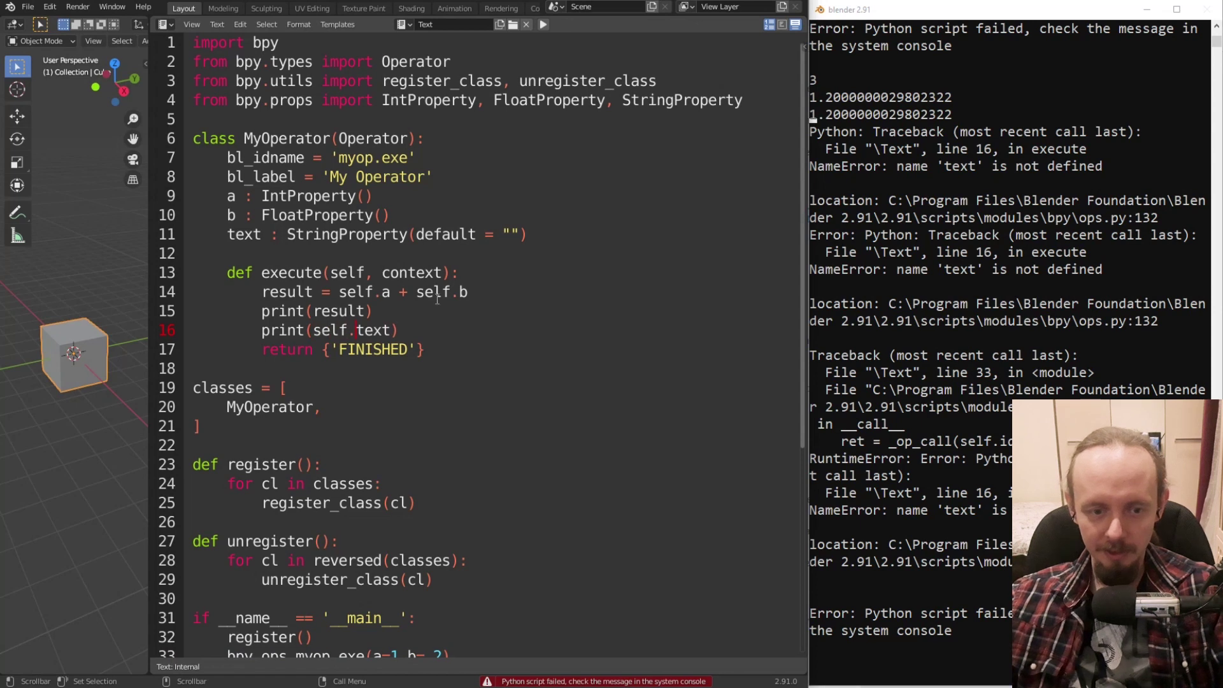
left_click(544, 24)
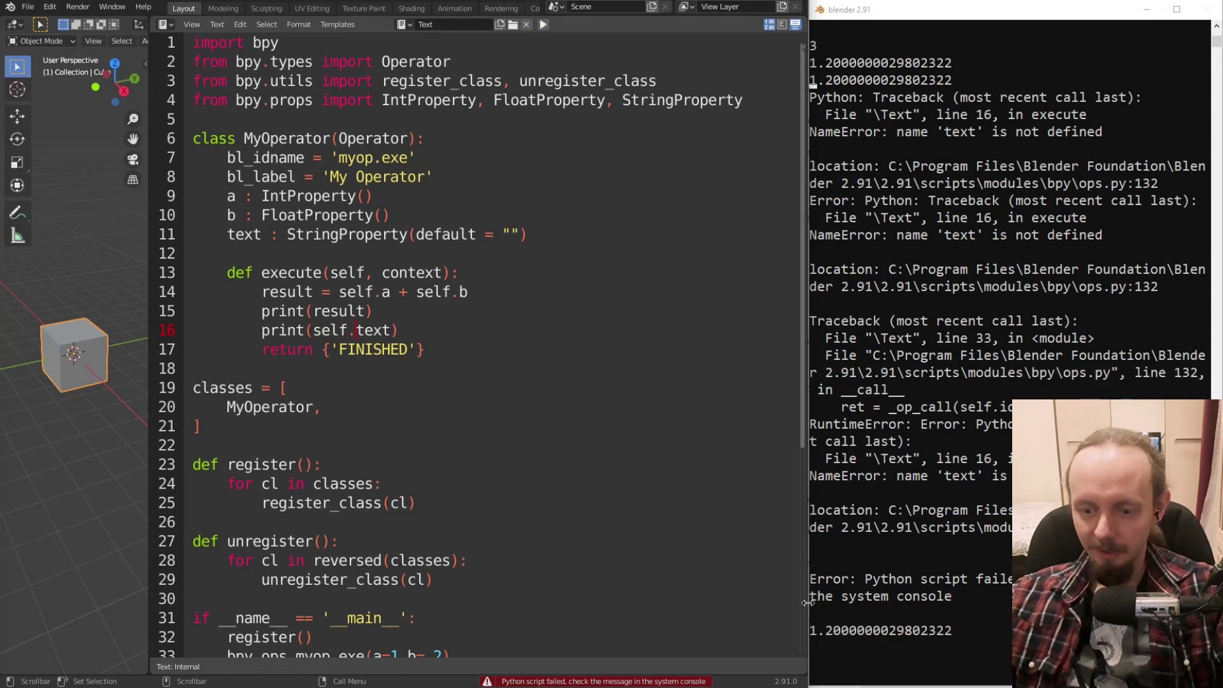
Guard the print with 'if self.text:', indent it beneath, and rerun the script twice.
left_click(379, 305)
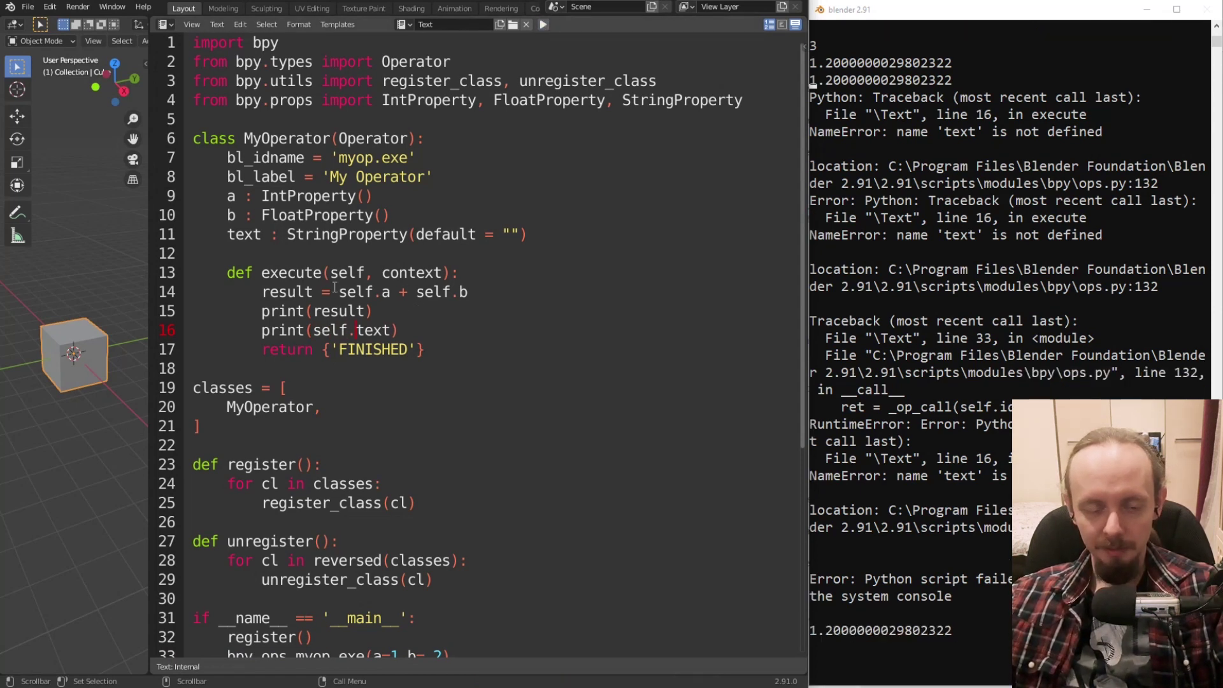
key("Return")
type("if")
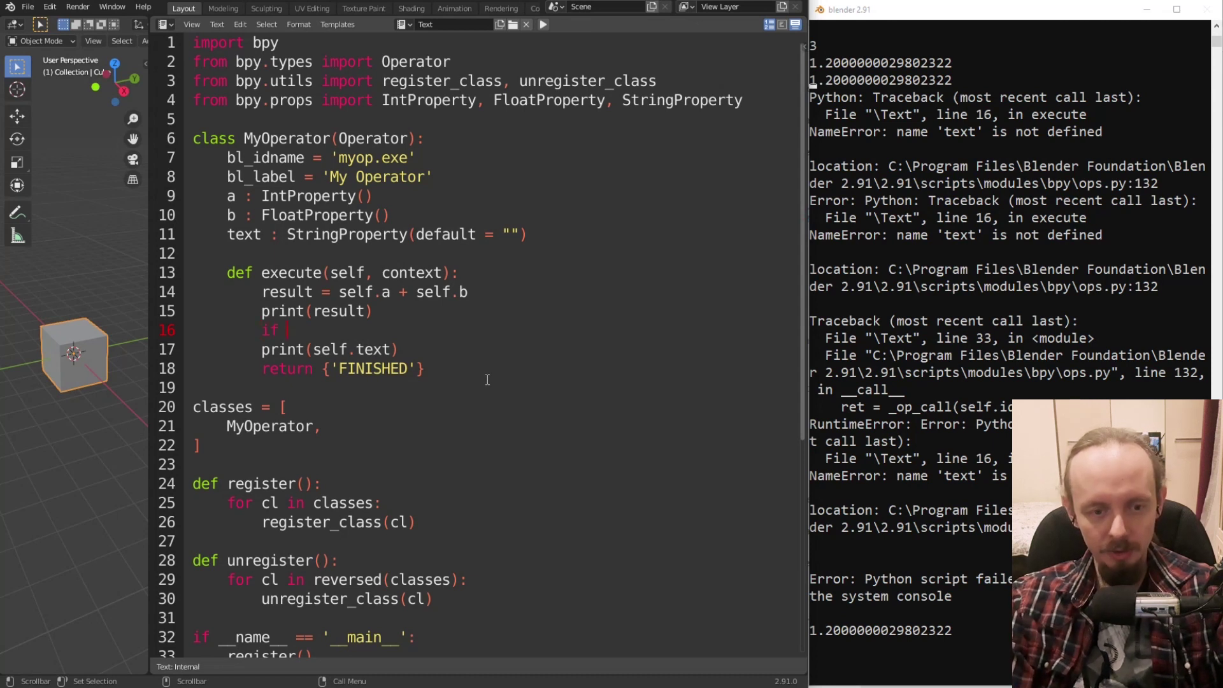
type("self.tex")
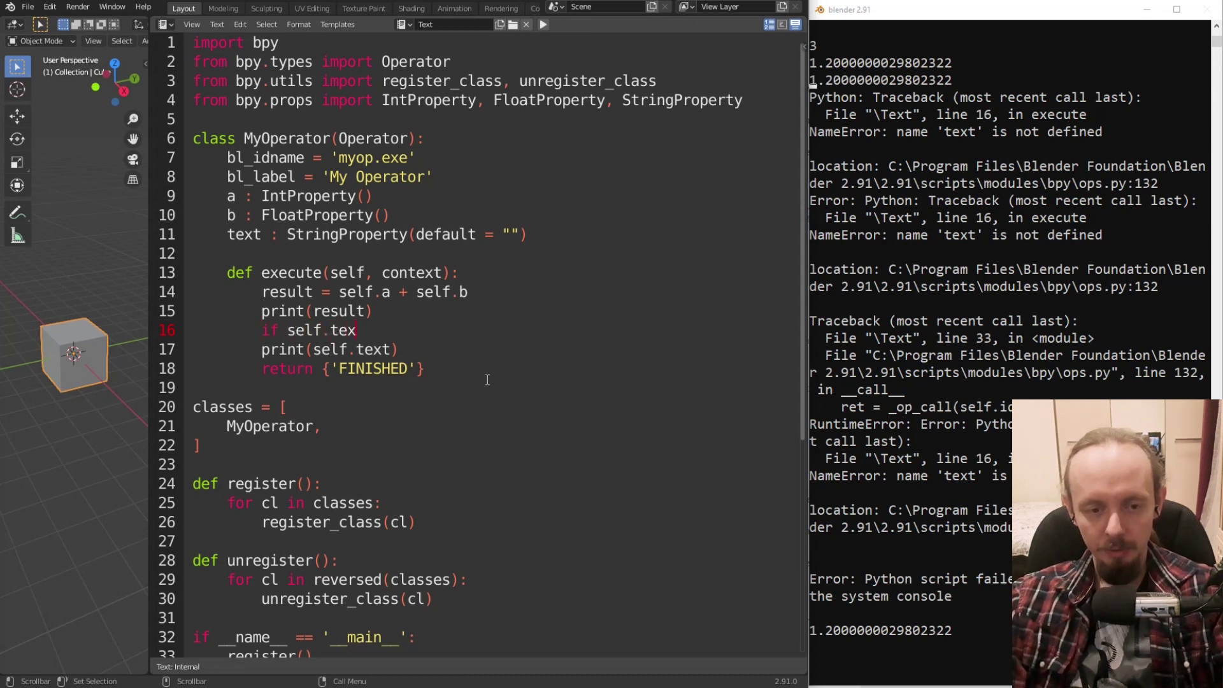
type("t:")
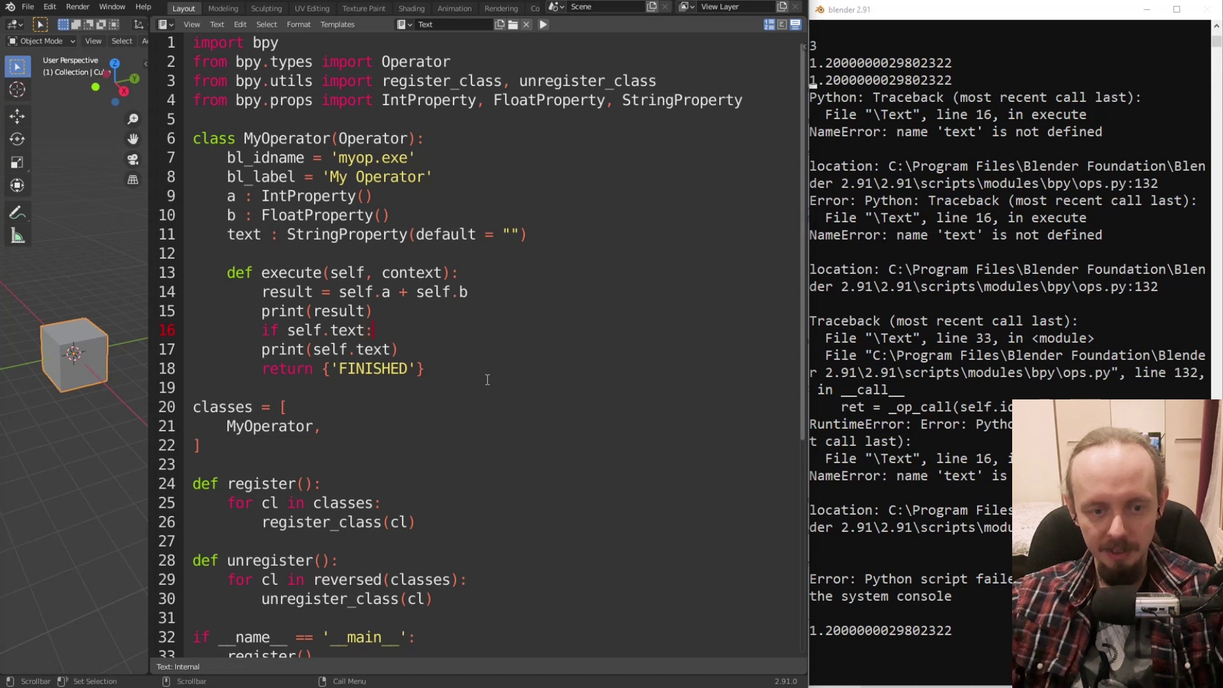
key("Down")
key("Tab")
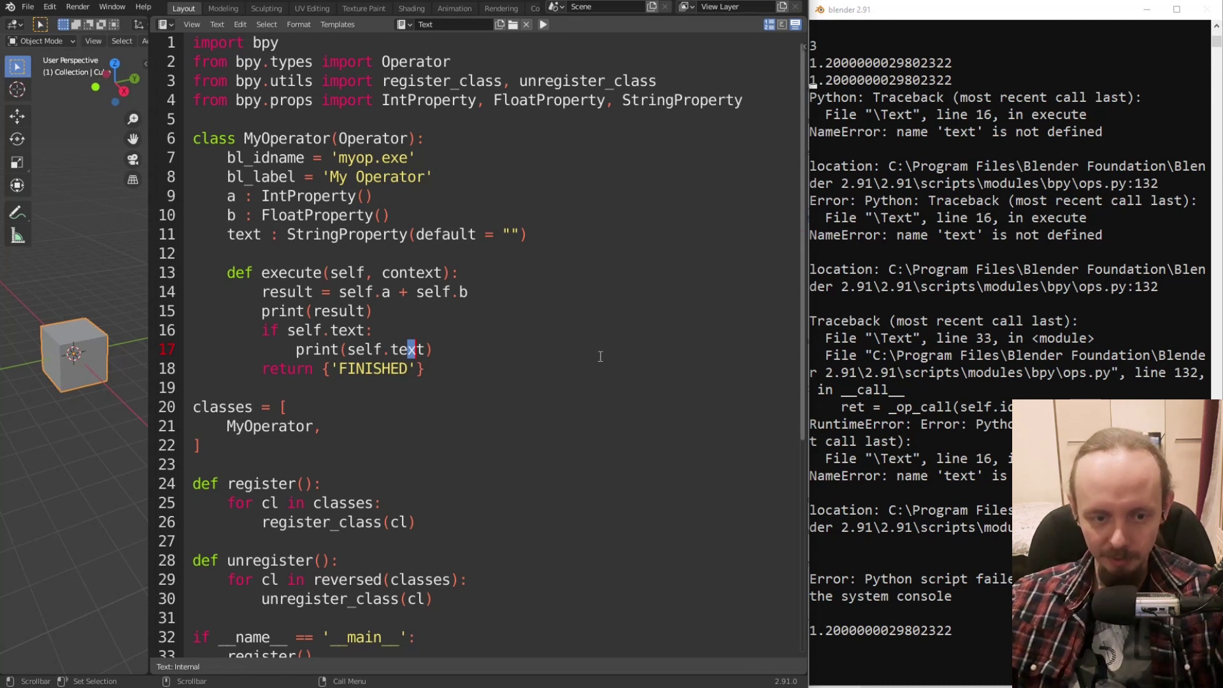
left_click(543, 25)
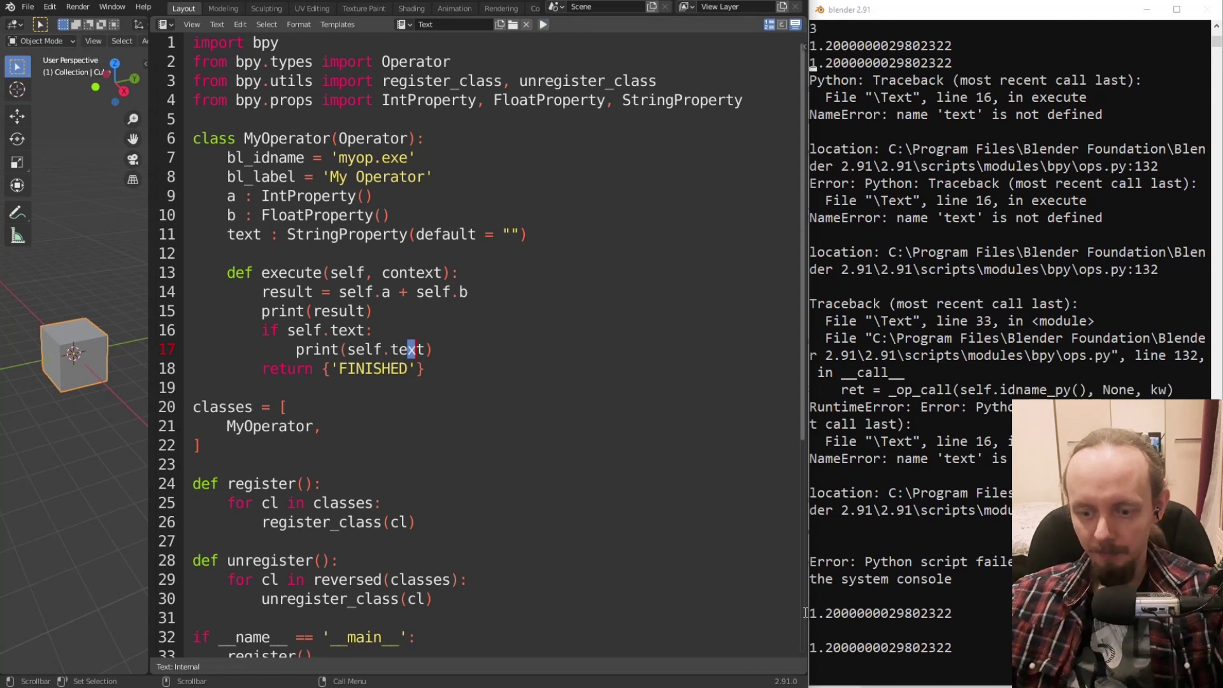
left_click(543, 24)
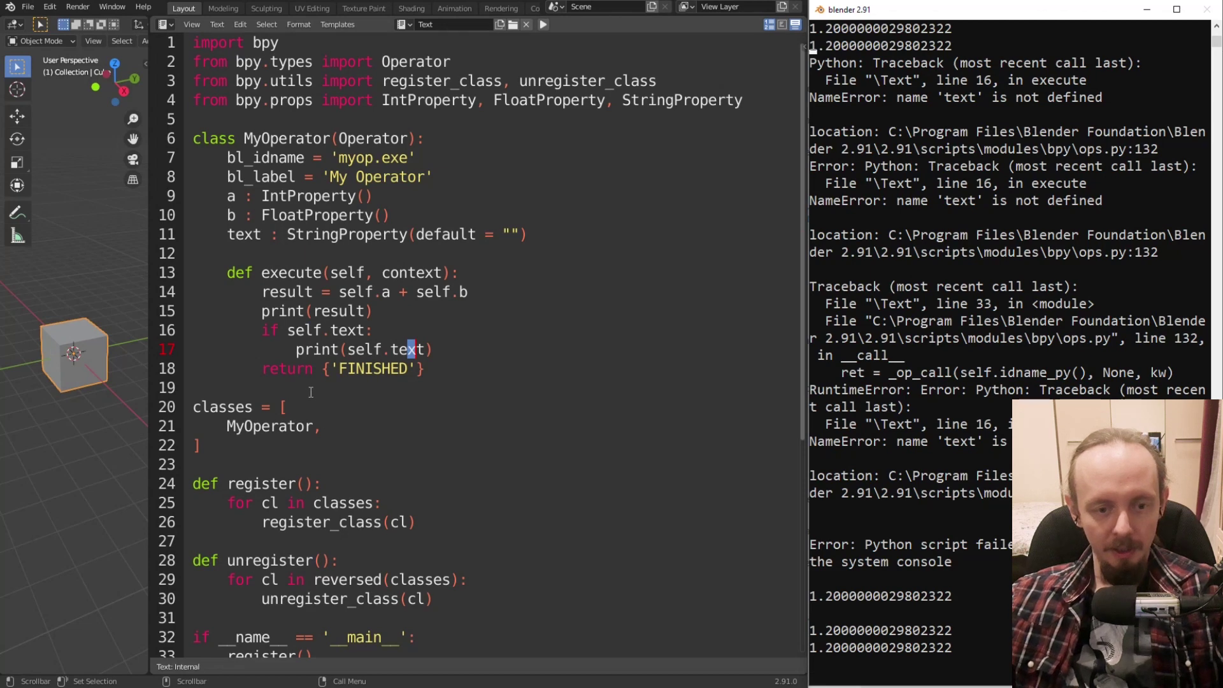
scroll(323, 604, "down", 2)
Pass text = "Hello" in the operator call, run it, and start adding a backslash escape.
left_click(443, 561)
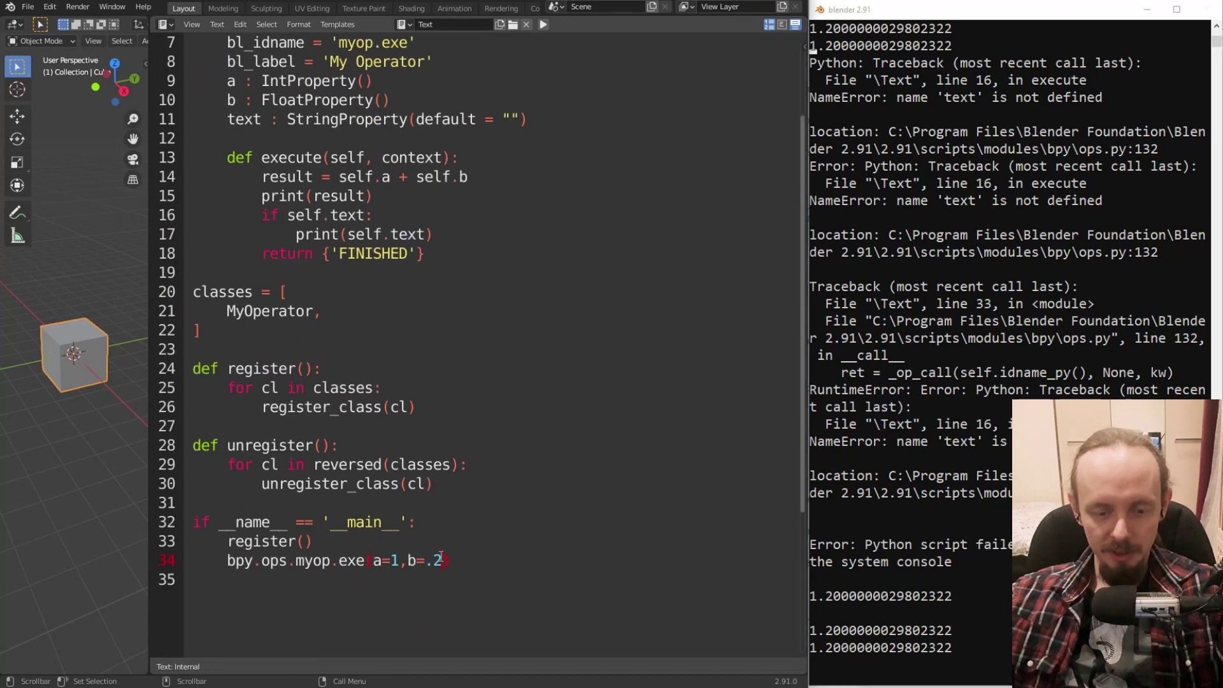
type(", text = ")
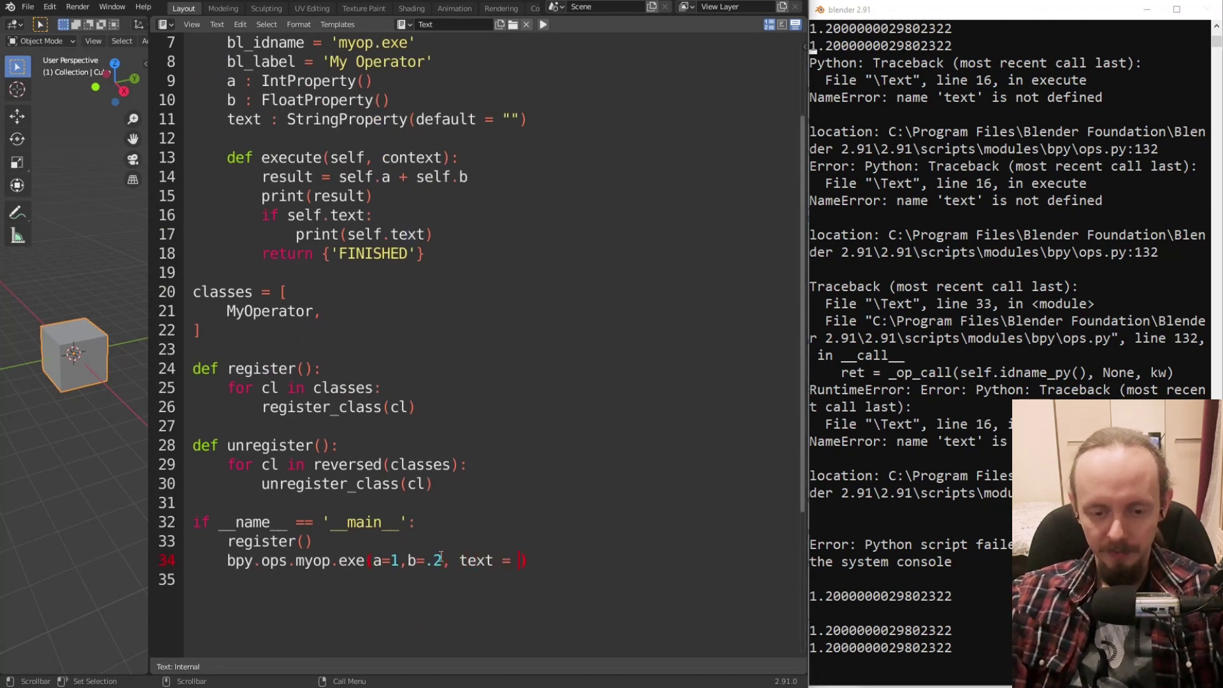
type("\"\"")
type("Hello")
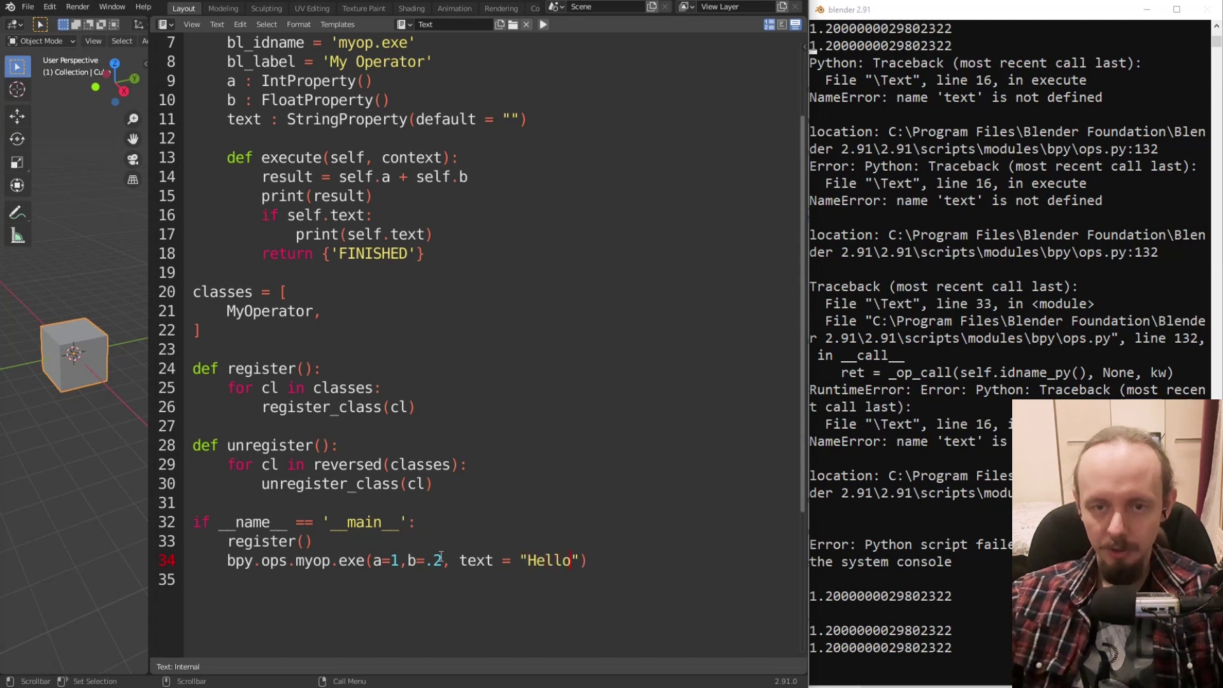
left_click(544, 24)
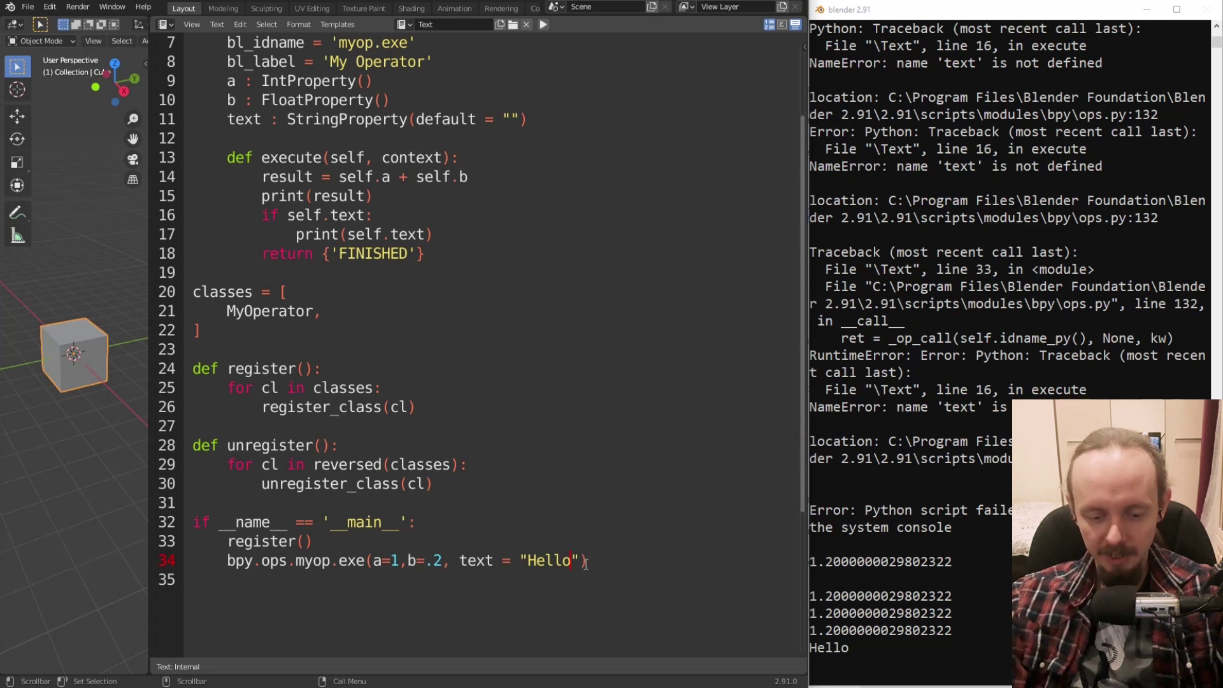
type("\\nB")
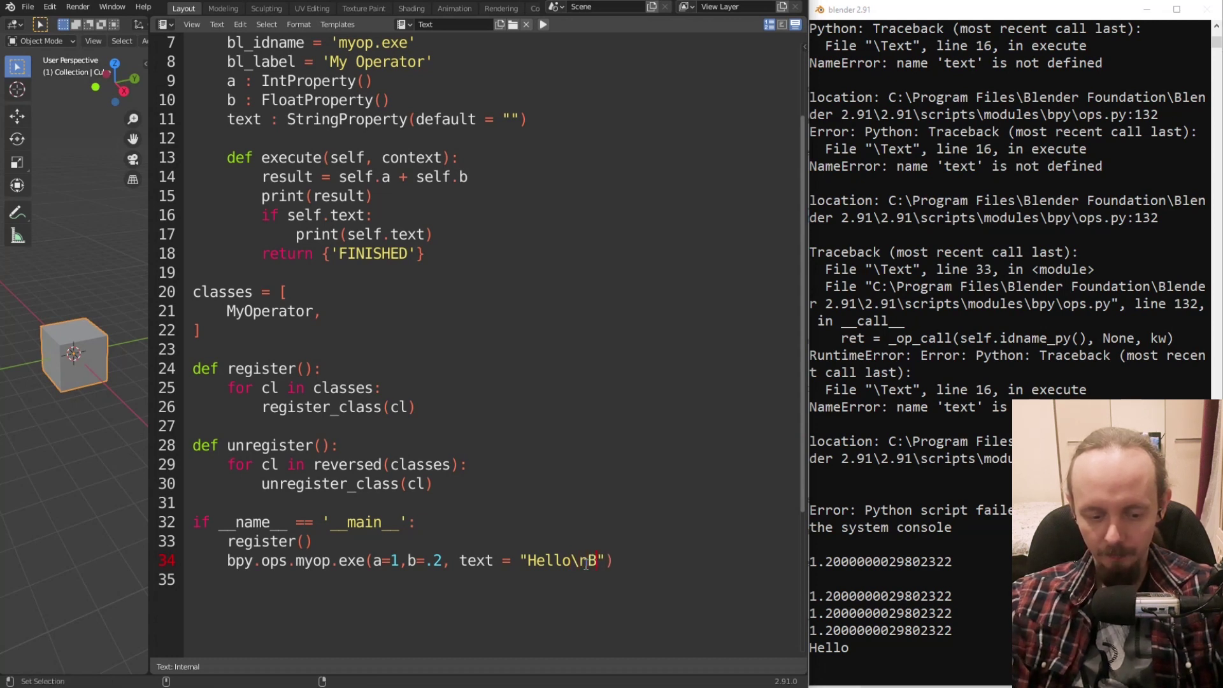
Set the string to "Hello\nBlender", run it to print two lines, then change the escape to \r.
type("lender")
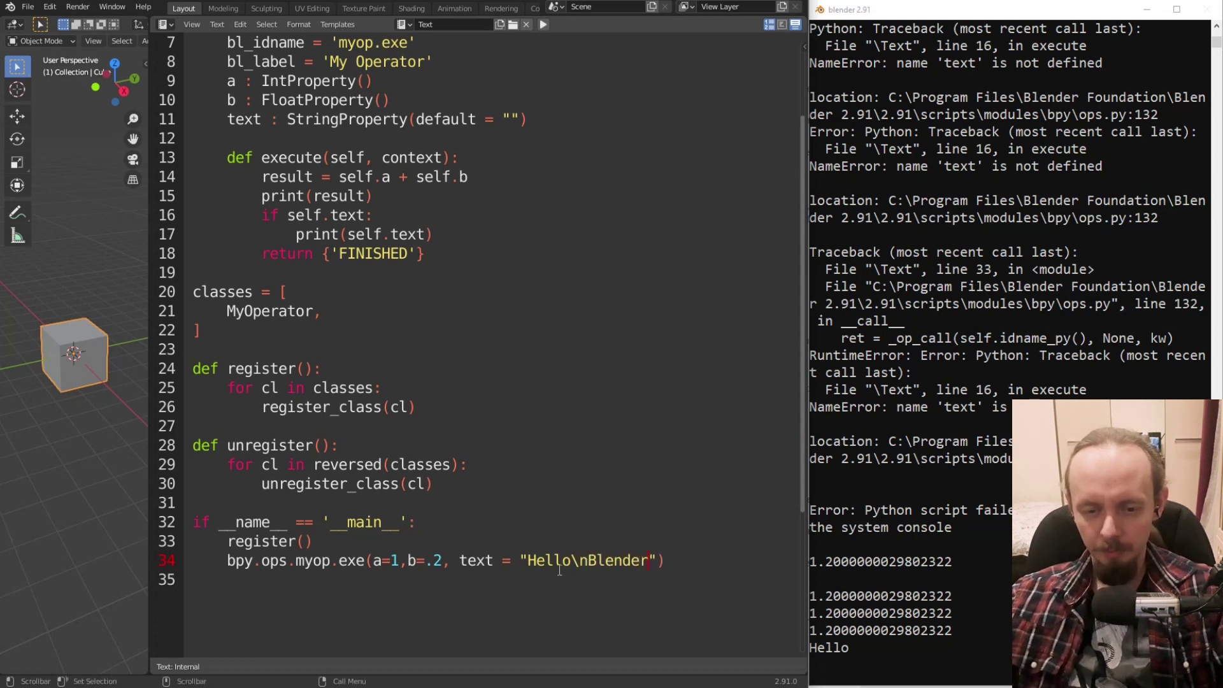
left_click_drag(584, 565, 571, 564)
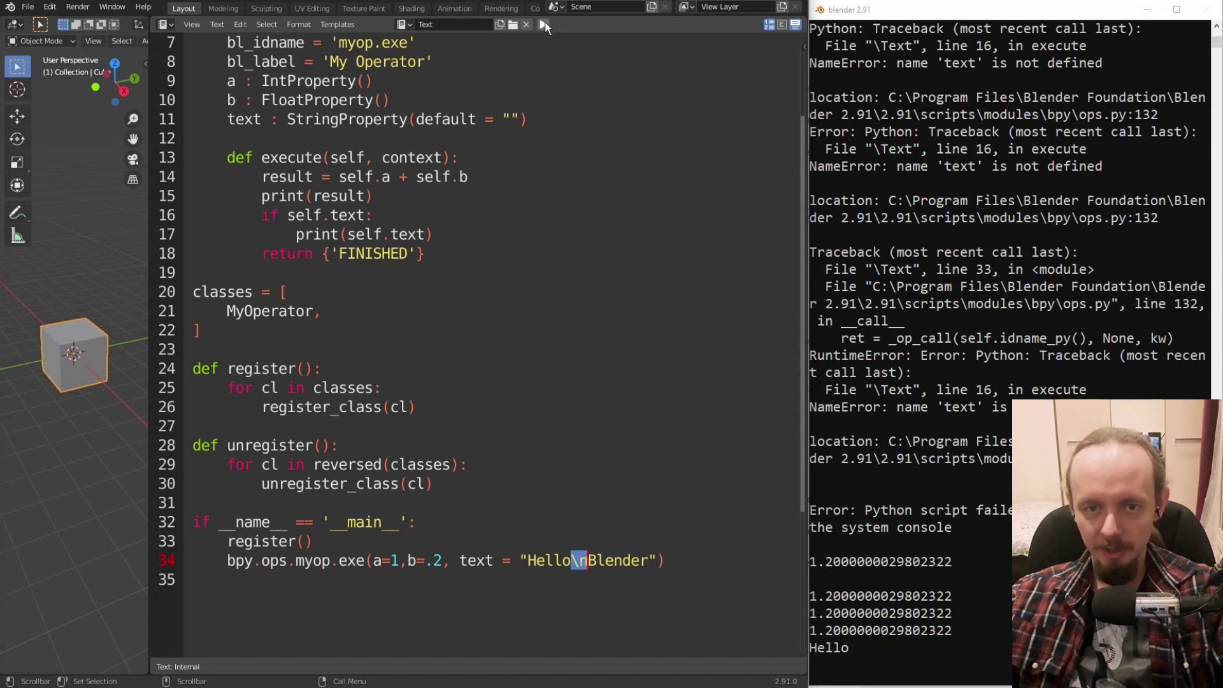
left_click(543, 24)
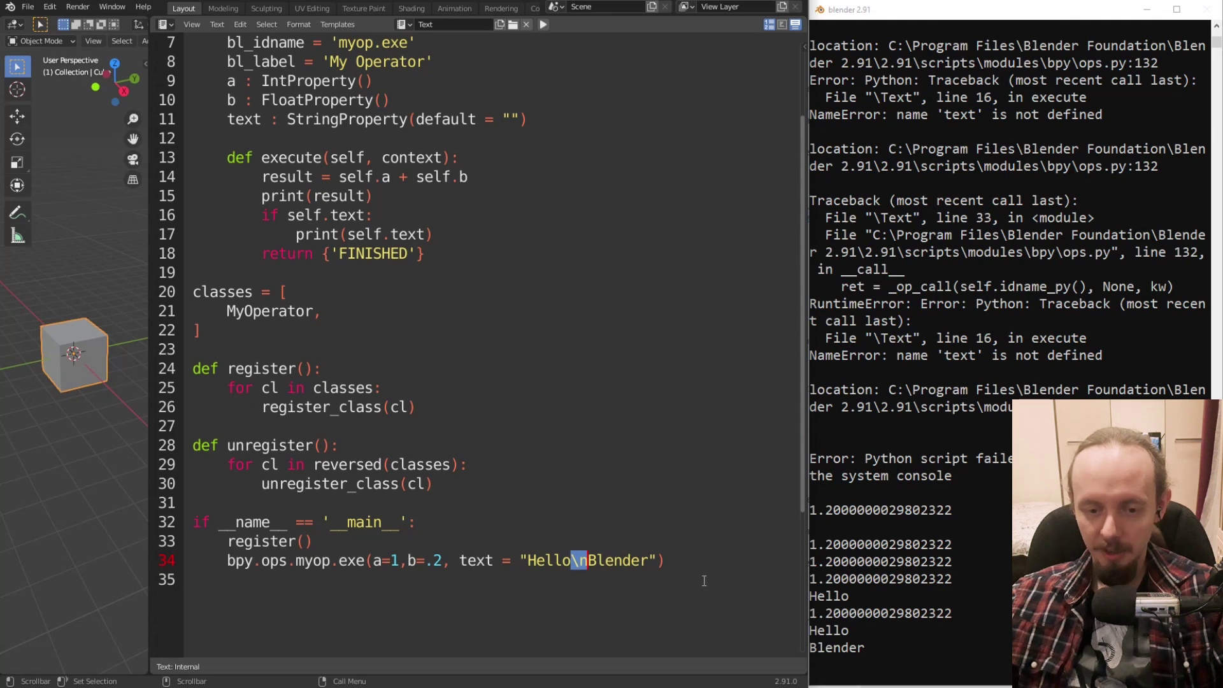
scroll(706, 536, "up", 2)
scroll(706, 537, "down", 1)
scroll(706, 536, "up", 1)
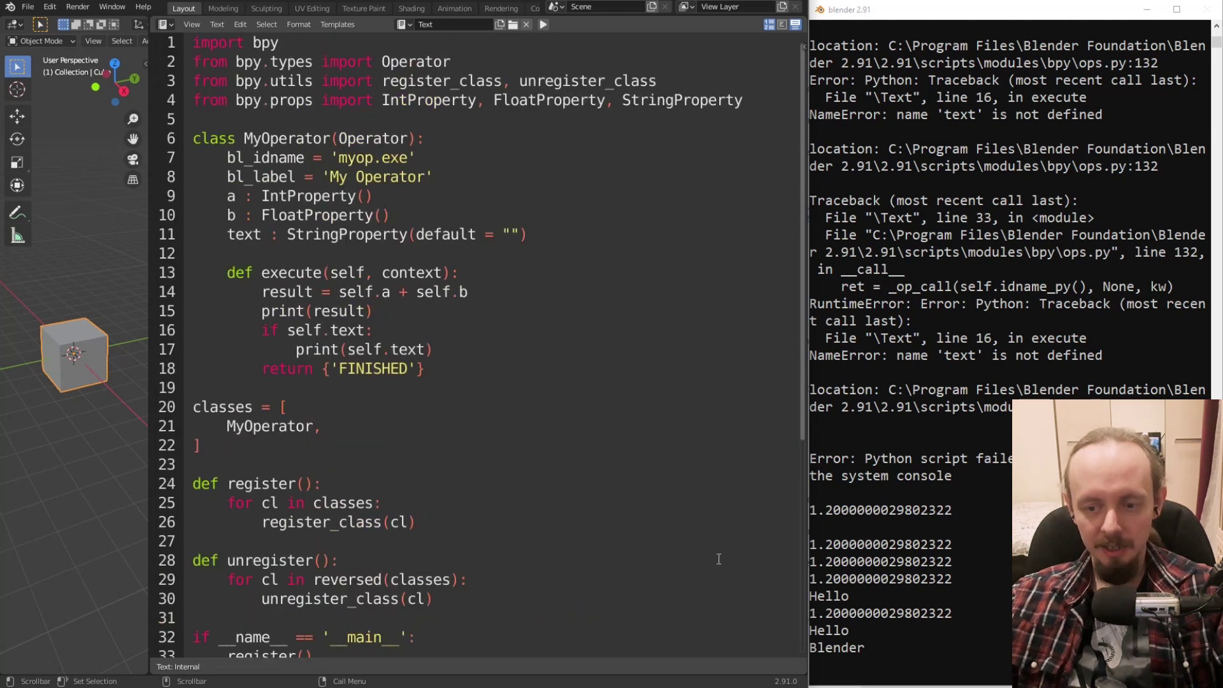
scroll(605, 446, "down", 4)
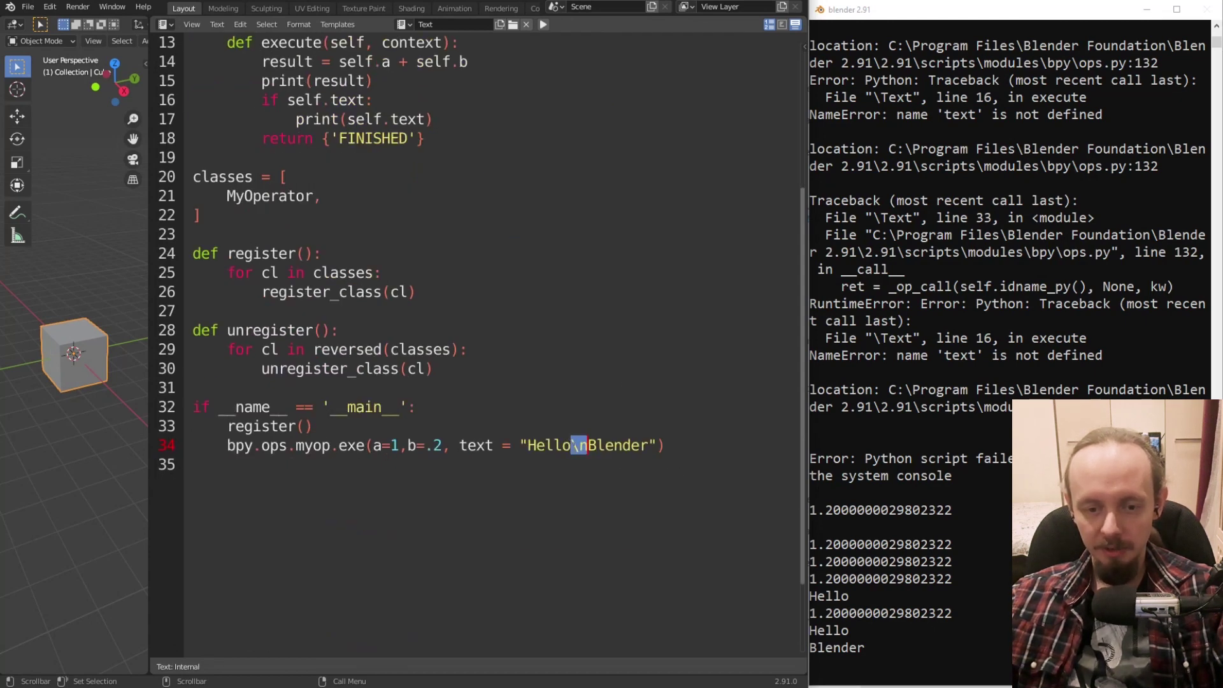
type("r")
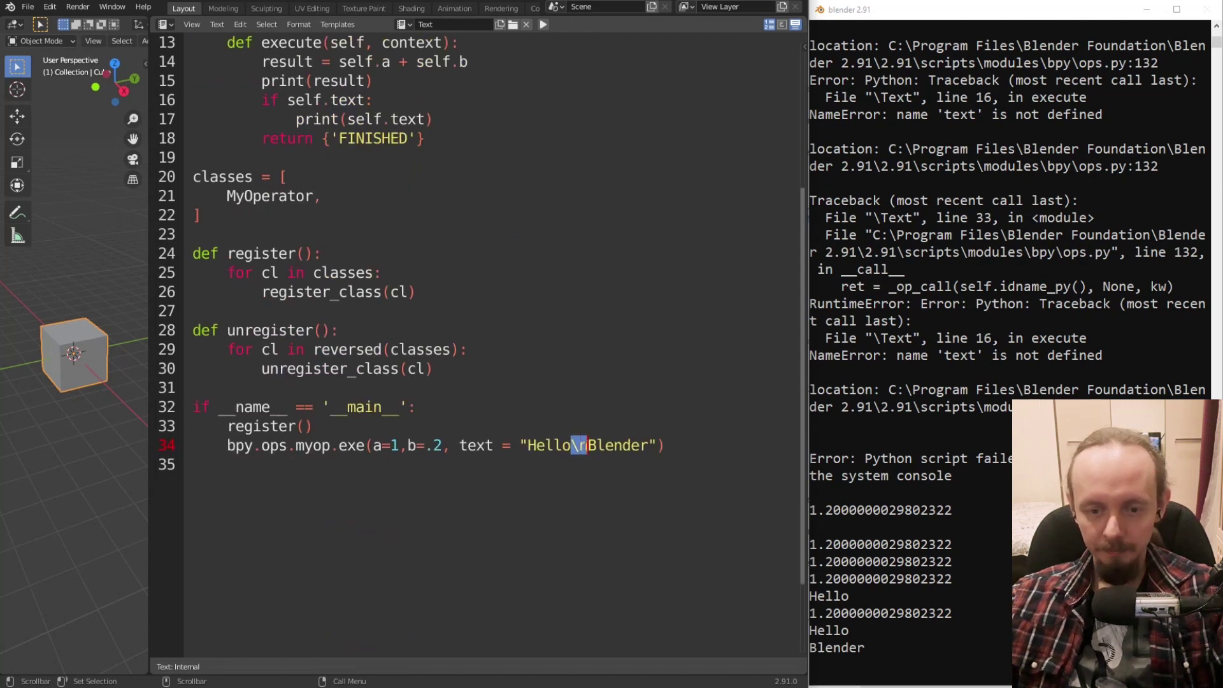
type("n")
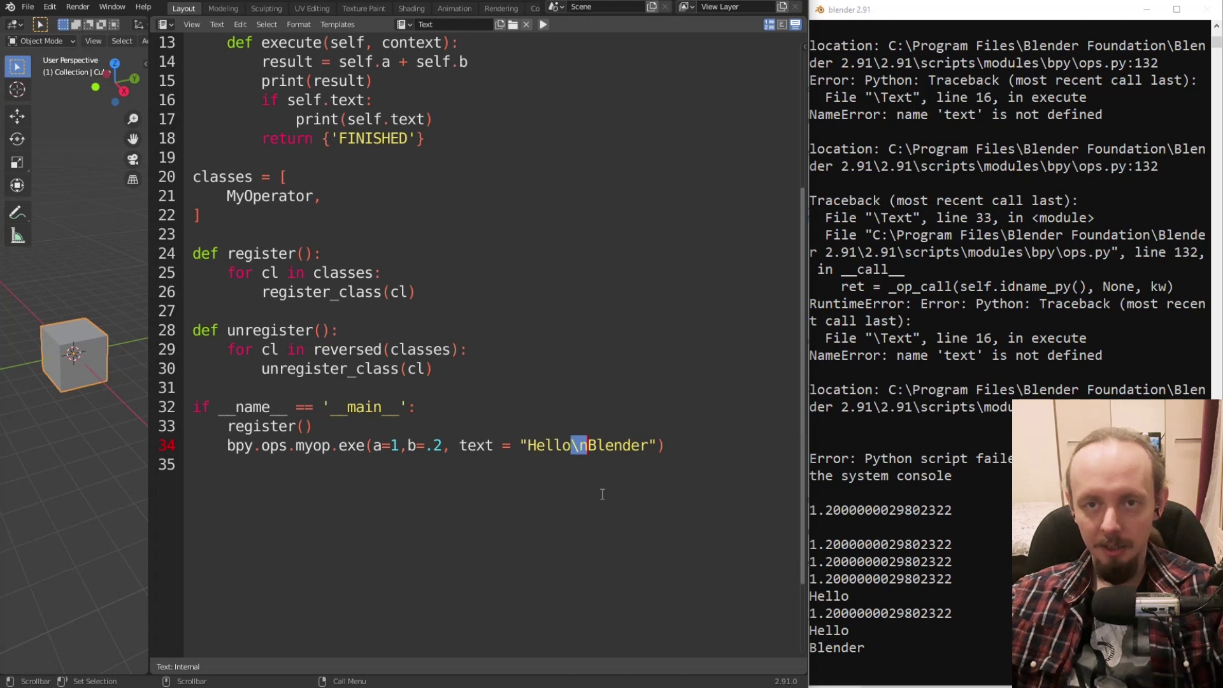
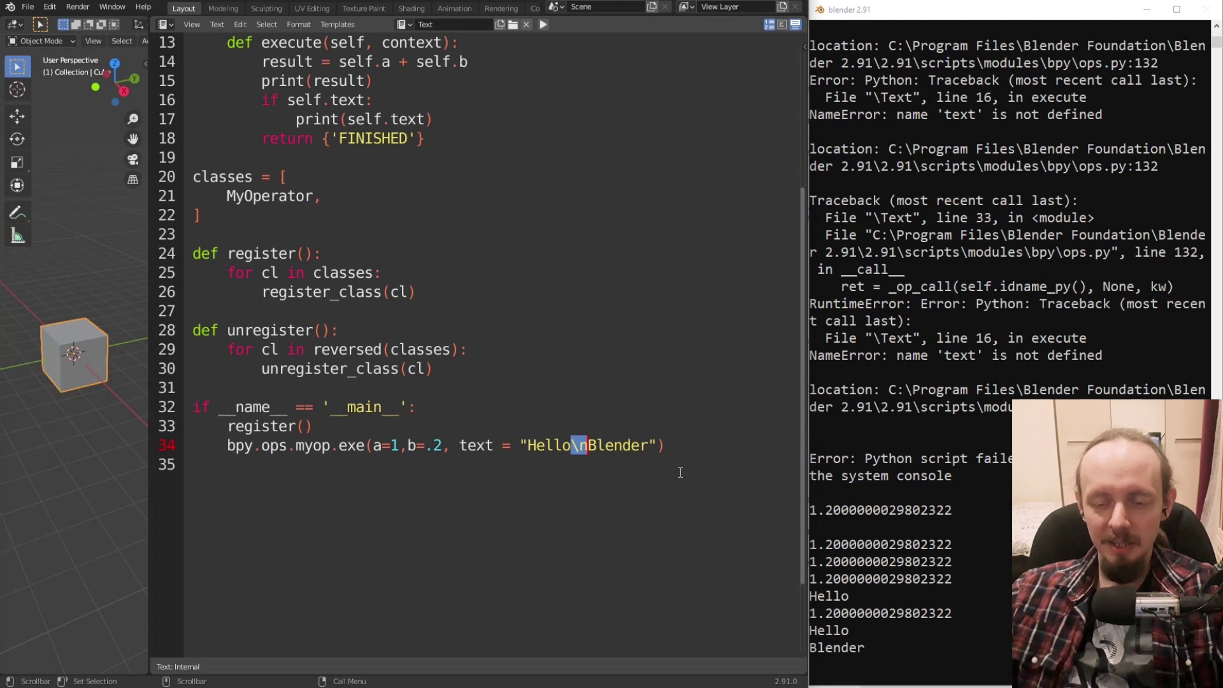
Append ', PointerProperty' after StringProperty on the bpy.props import line.
scroll(677, 456, "up", 4)
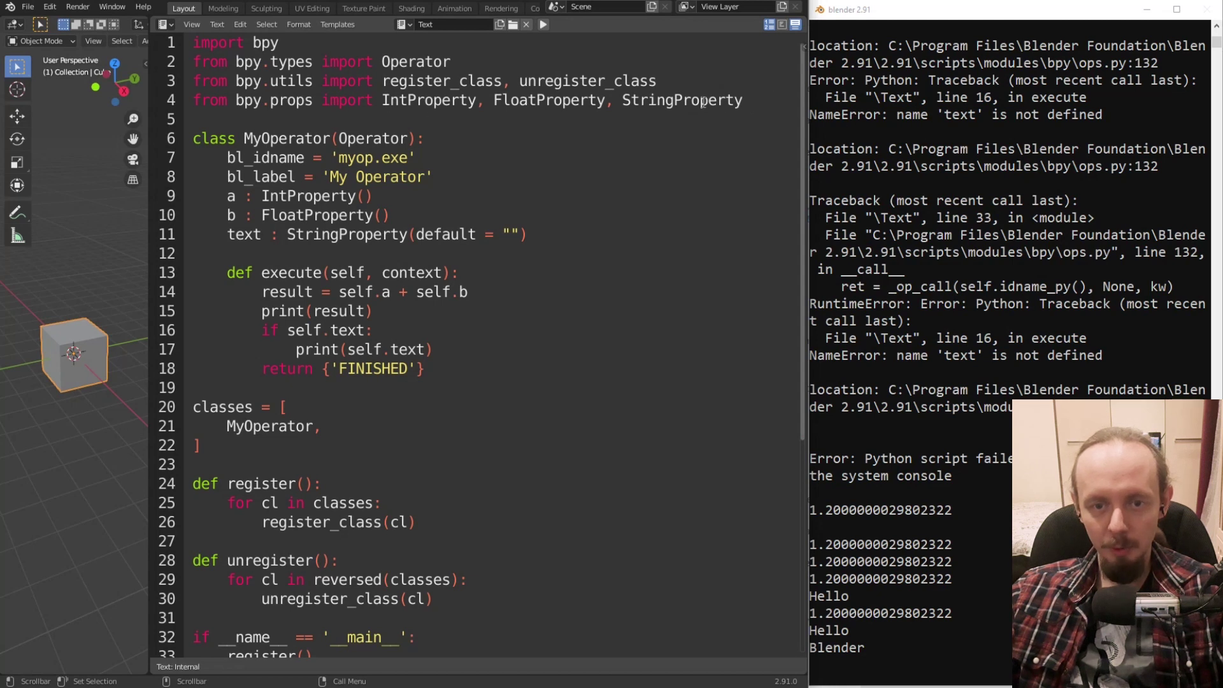
left_click(738, 104)
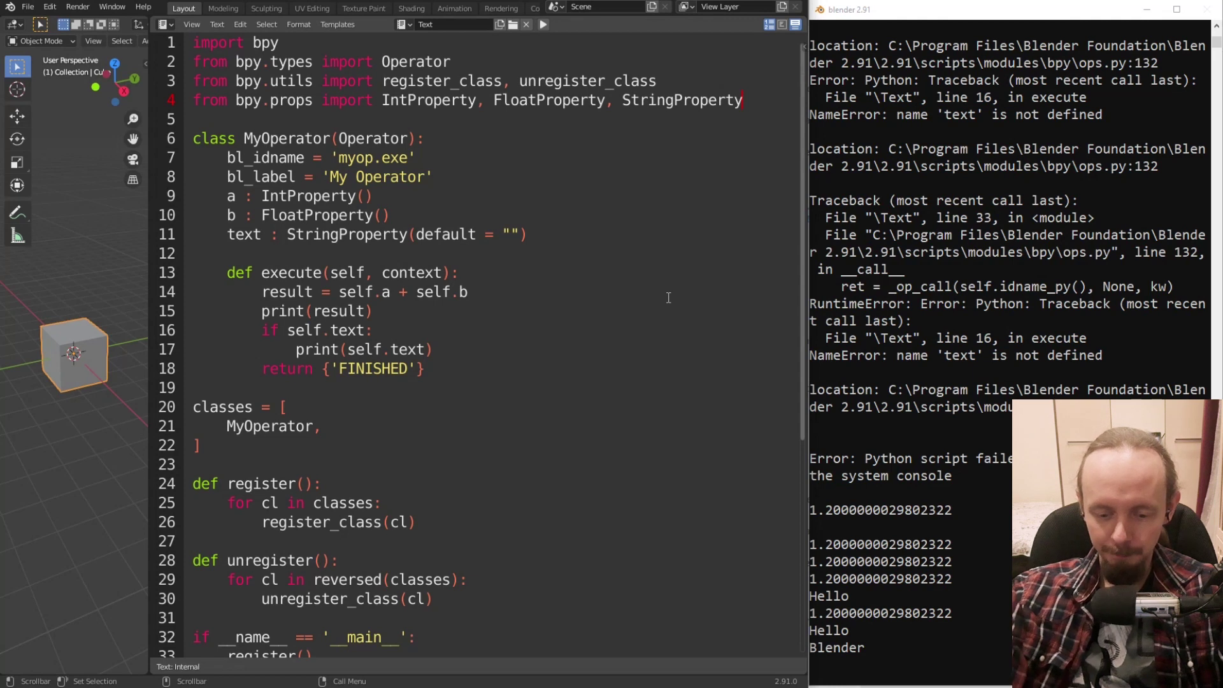
type(", PointerP")
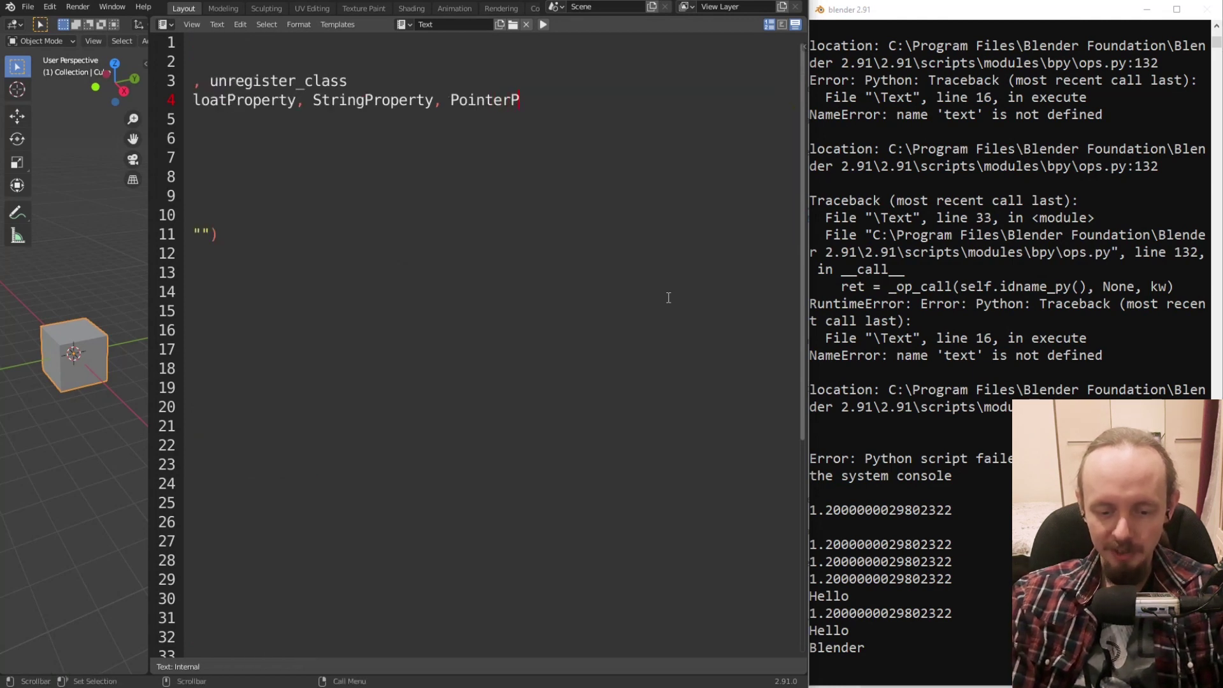
type("roperty")
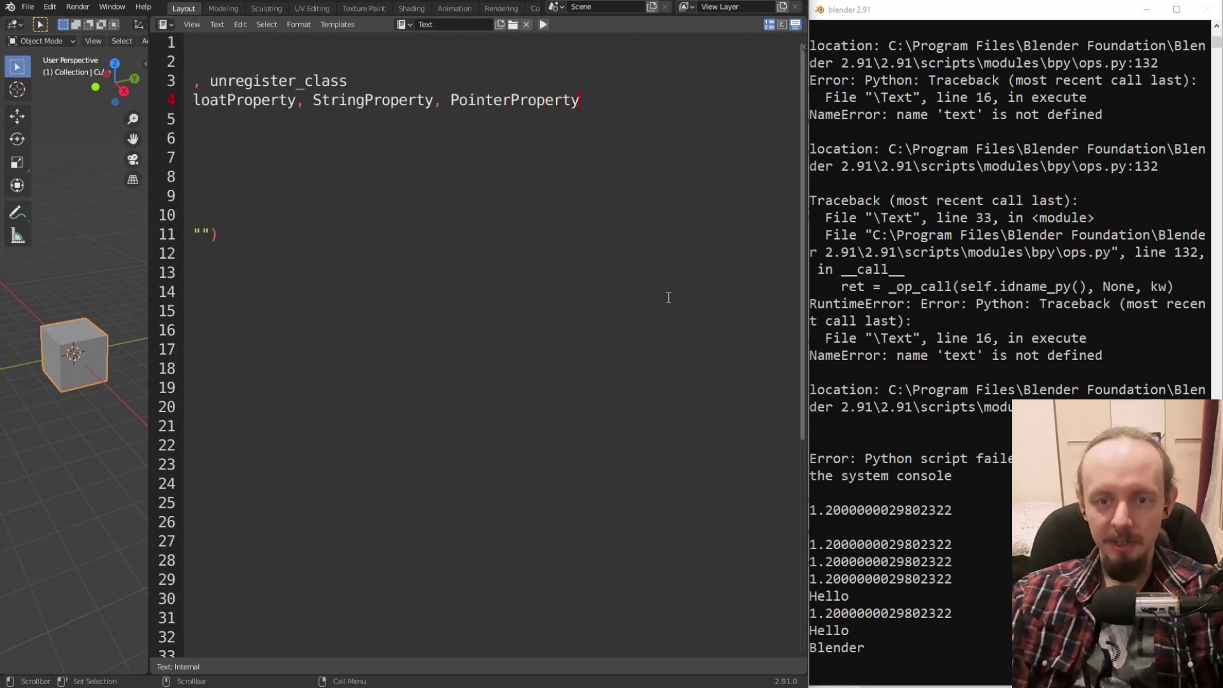
scroll(727, 377, "left", 3)
scroll(727, 377, "left", 1)
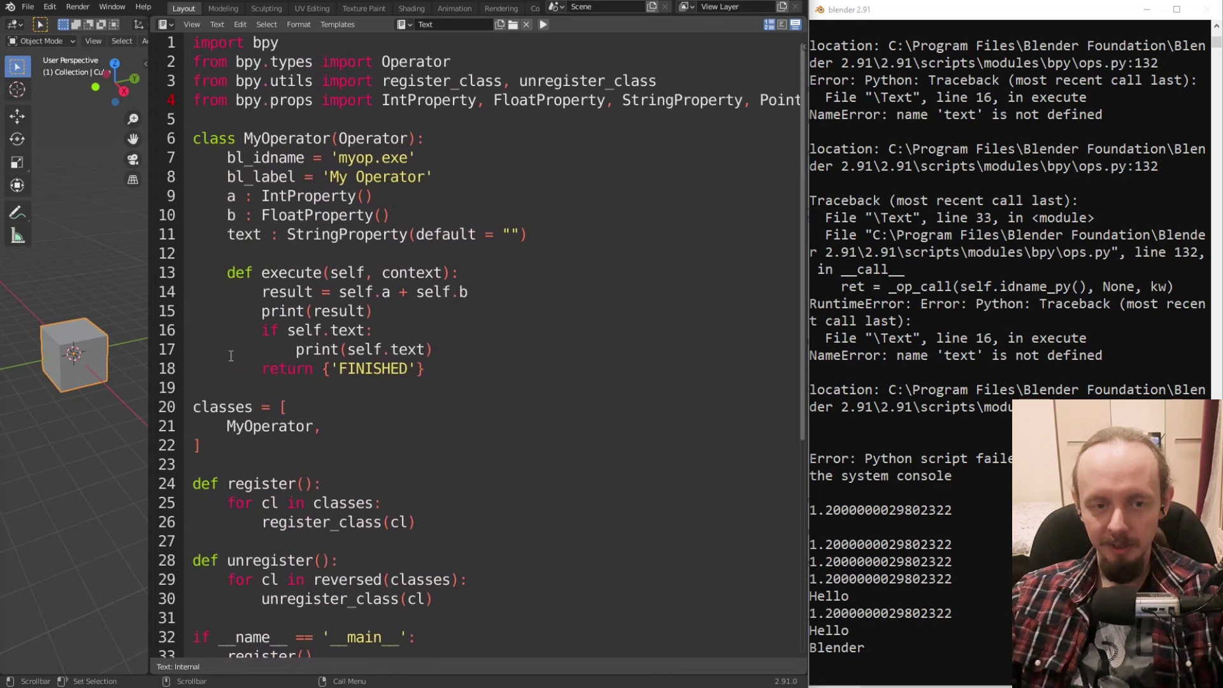
scroll(438, 465, "down", 3)
scroll(439, 465, "up", 2)
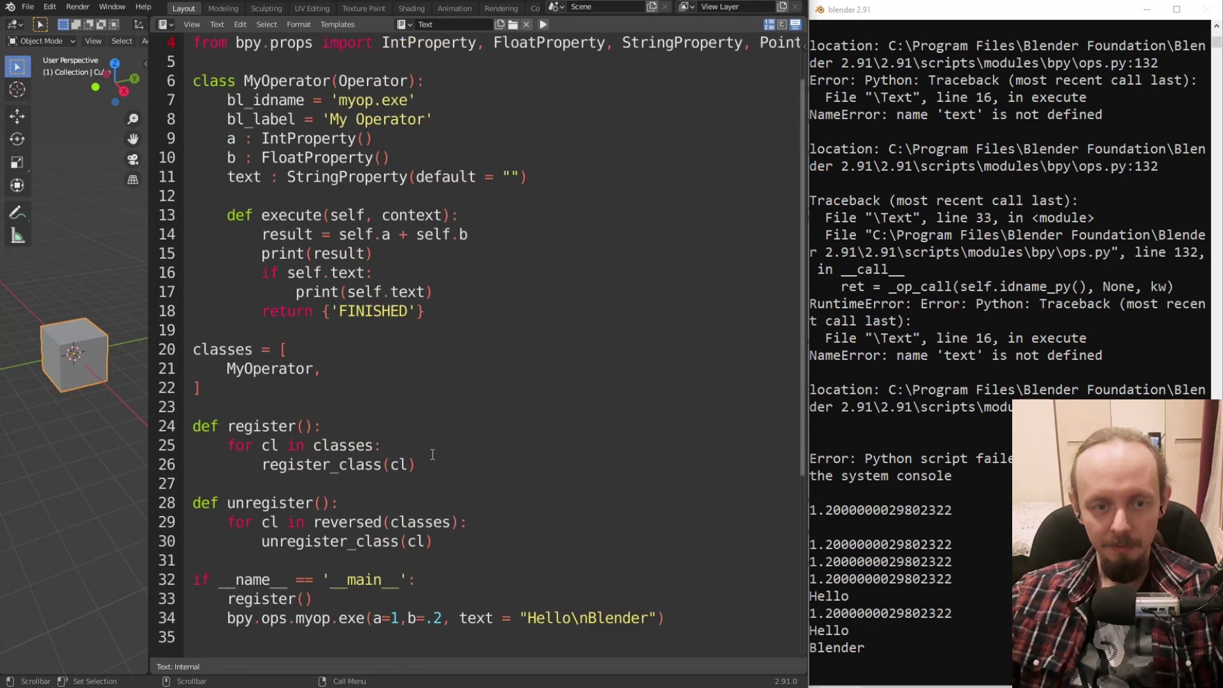
scroll(430, 453, "up", 1)
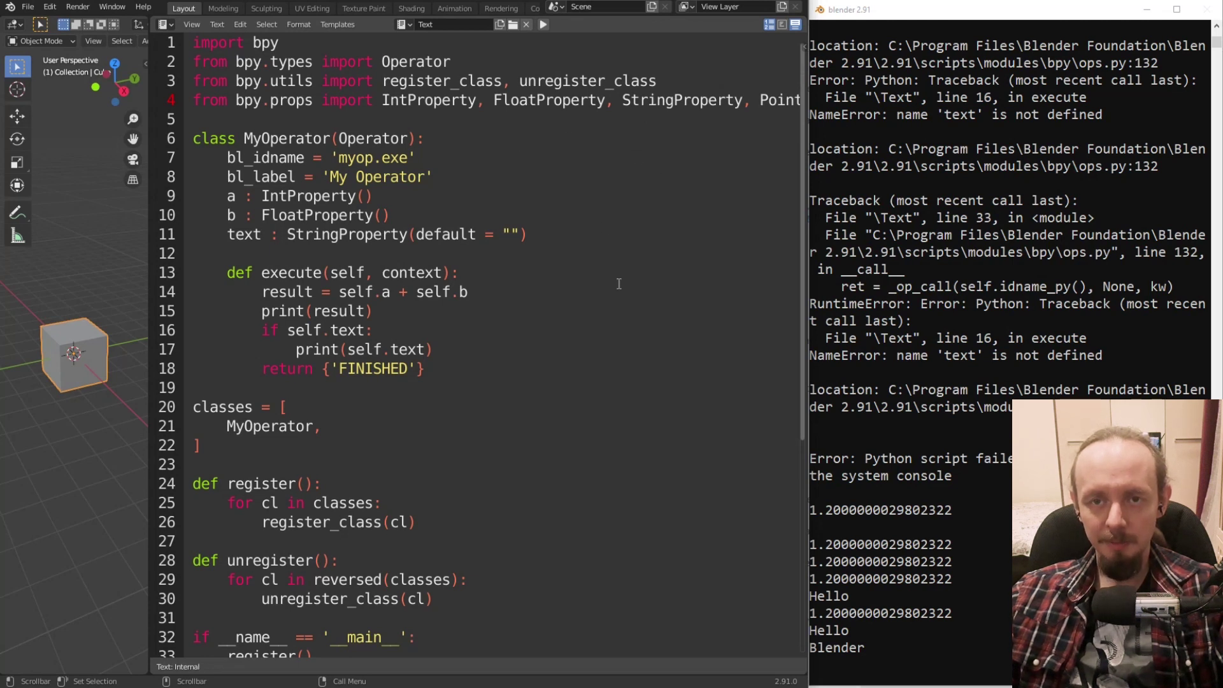
left_click_drag(389, 215, 262, 215)
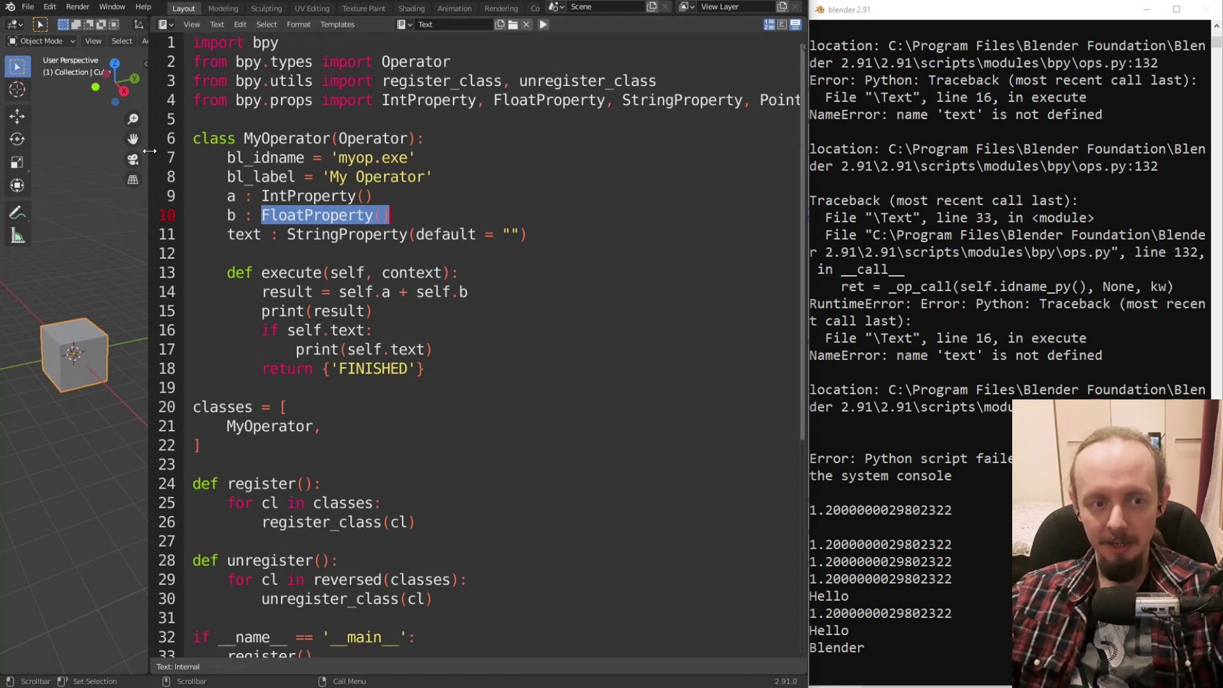
left_click_drag(150, 159, 449, 159)
key("n")
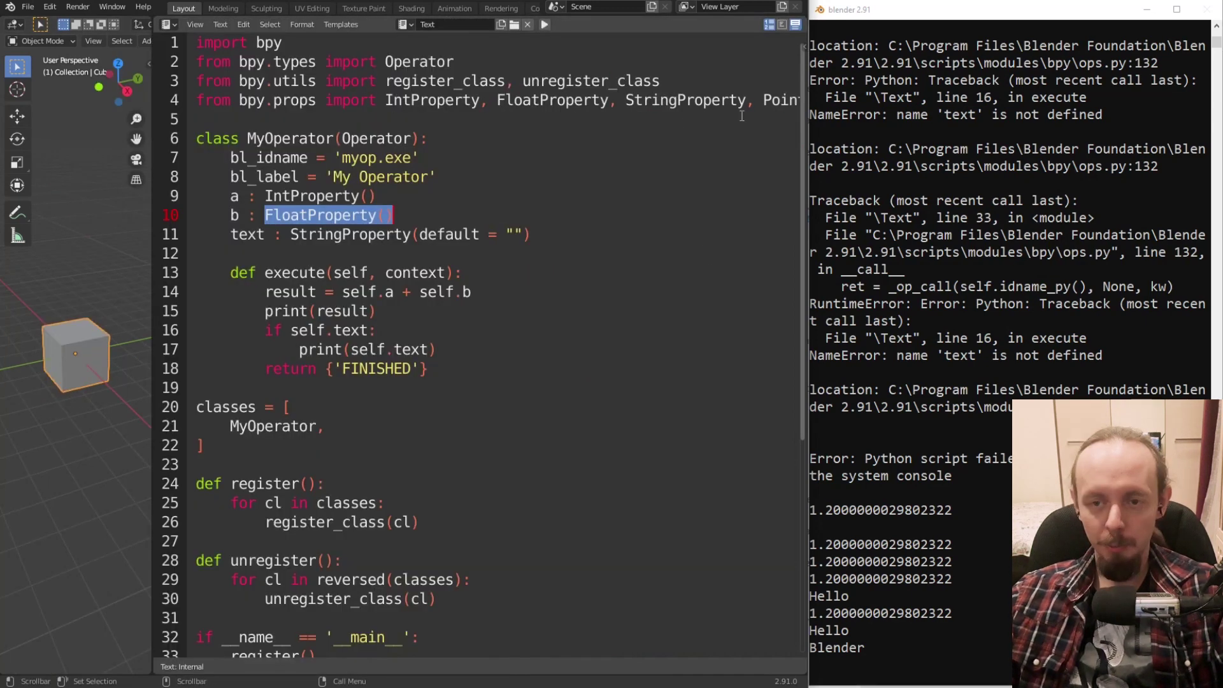
Wrap the imported names in parentheses, breaking the line before StringProperty.
left_click(388, 100)
type("(")
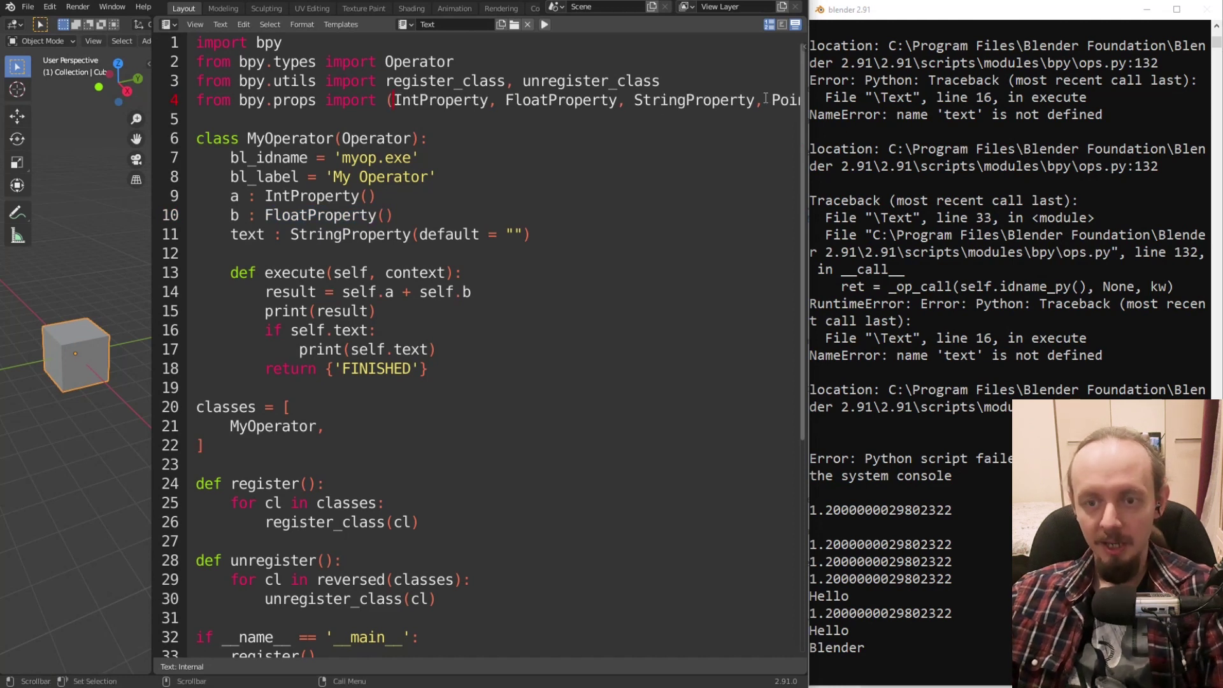
key("ctrl+Right")
key("ctrl+Right")
key("ctrl+Right")
left_click(636, 100)
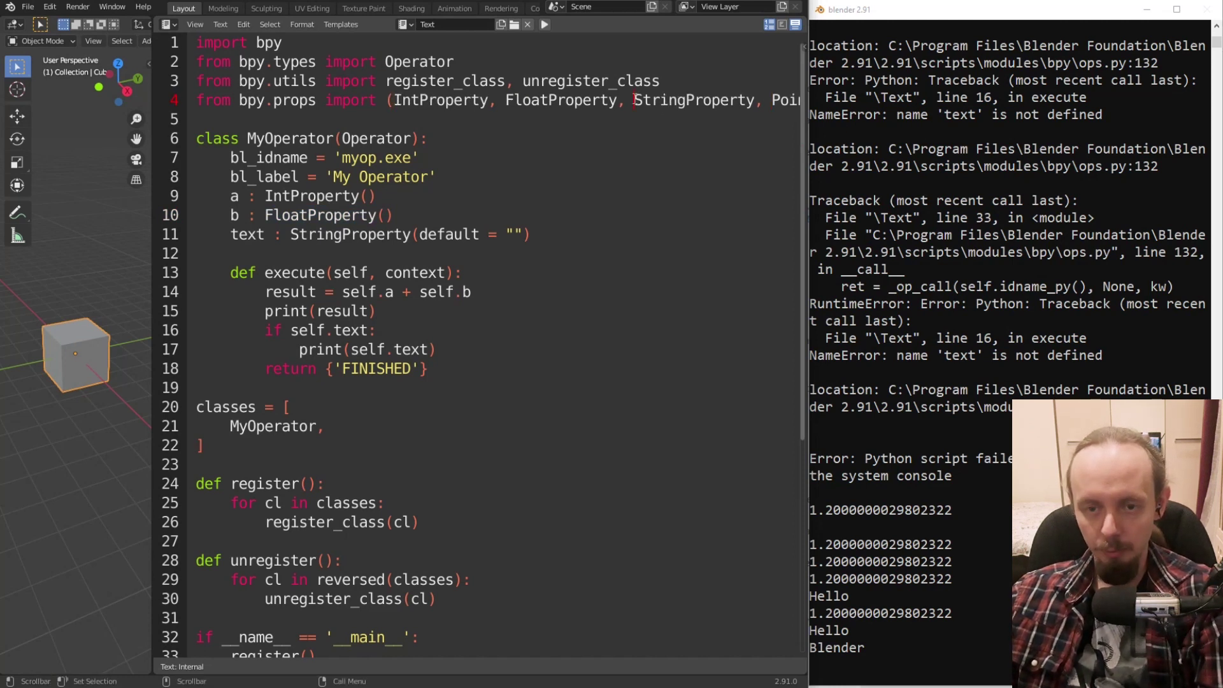
key("Return")
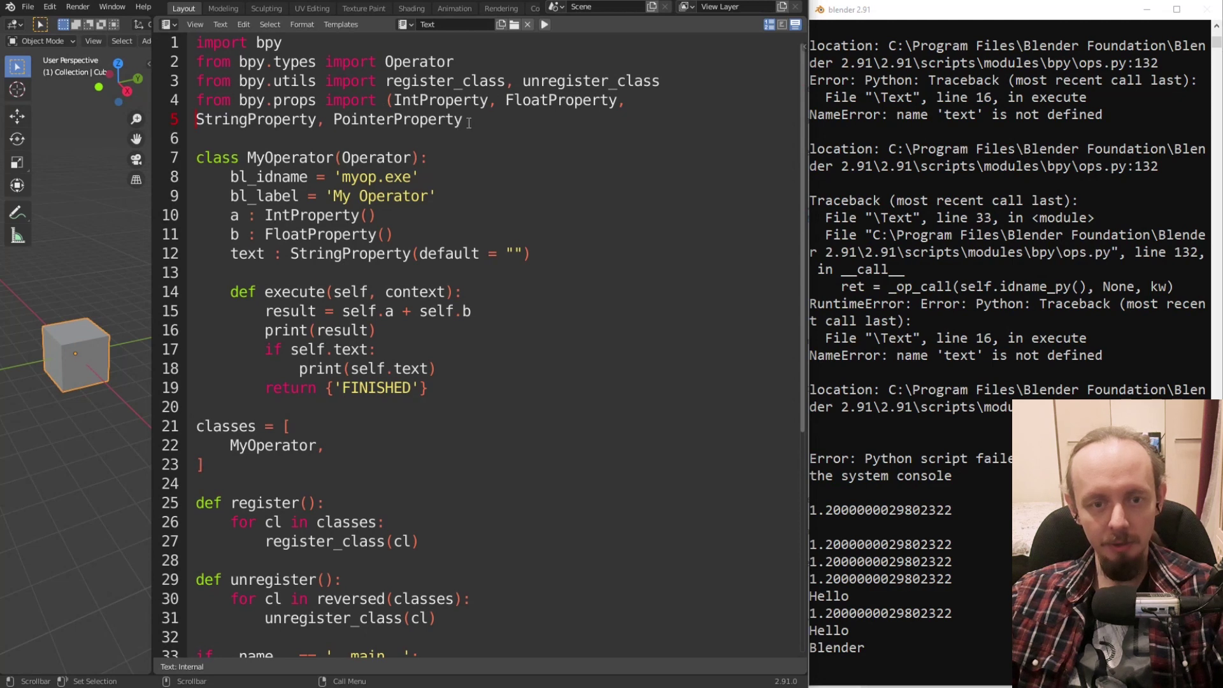
type(")")
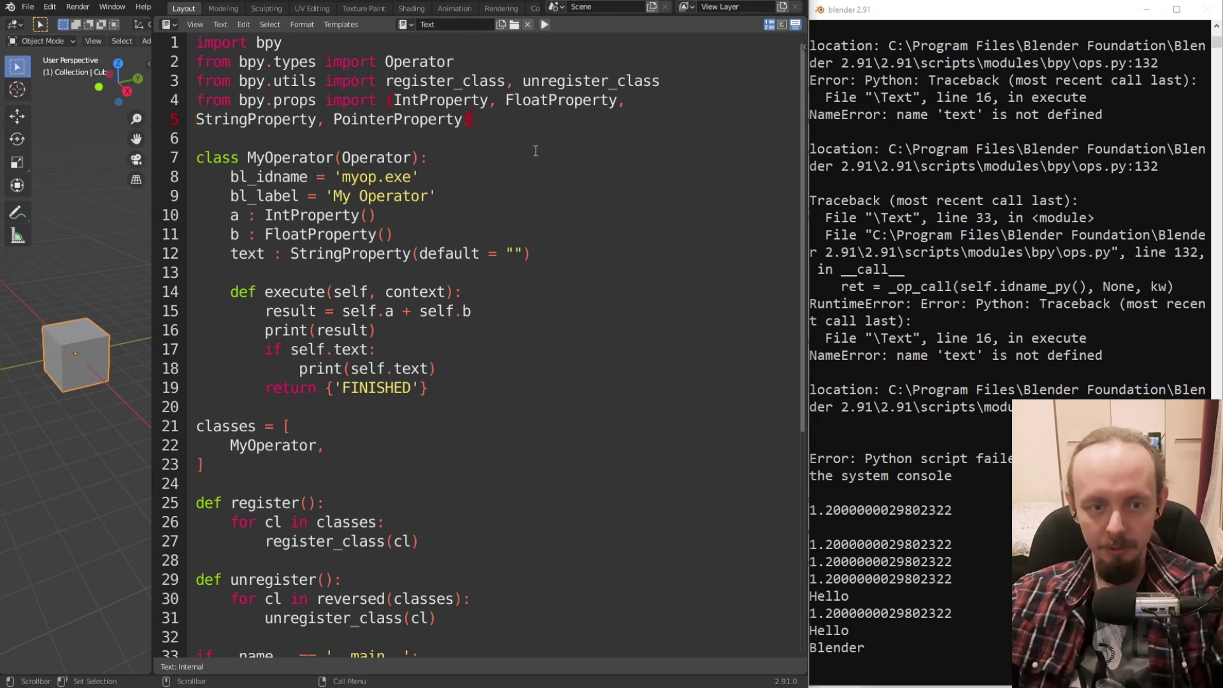
Put IntProperty and FloatProperty each on their own indented line.
left_click(394, 100)
key("Return")
key("Tab")
key("ctrl+Right")
key("ctrl+Right")
key("Return")
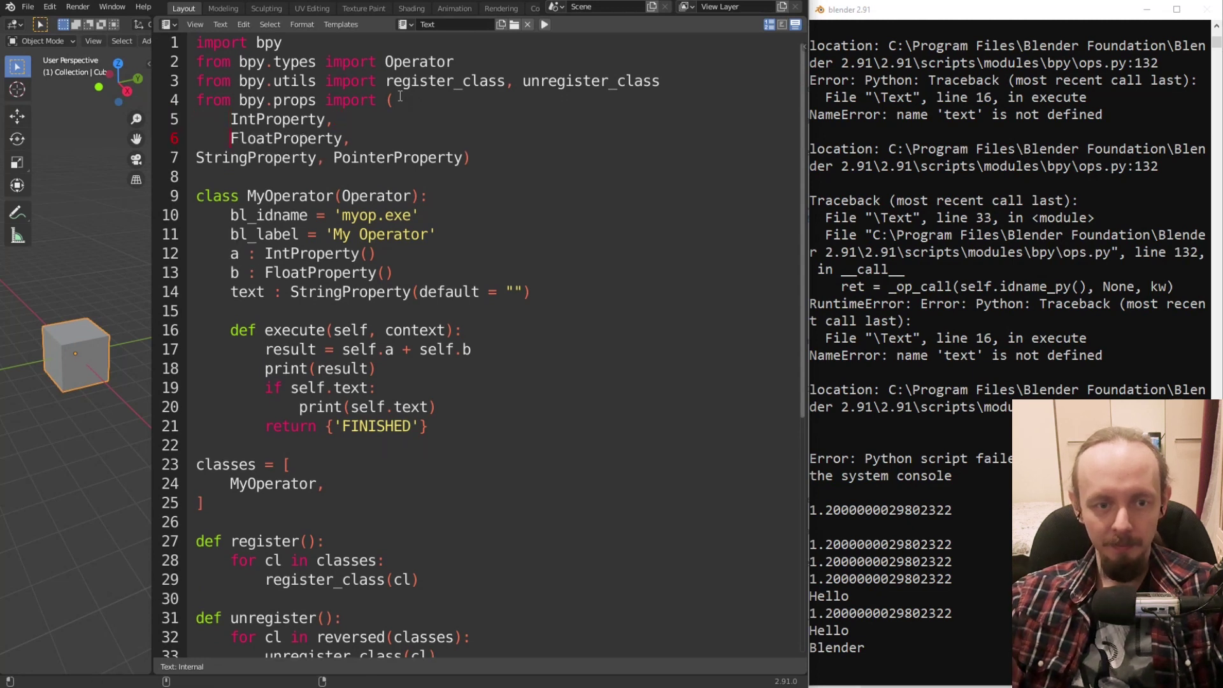
key("Down")
key("Home")
key("BackSpace")
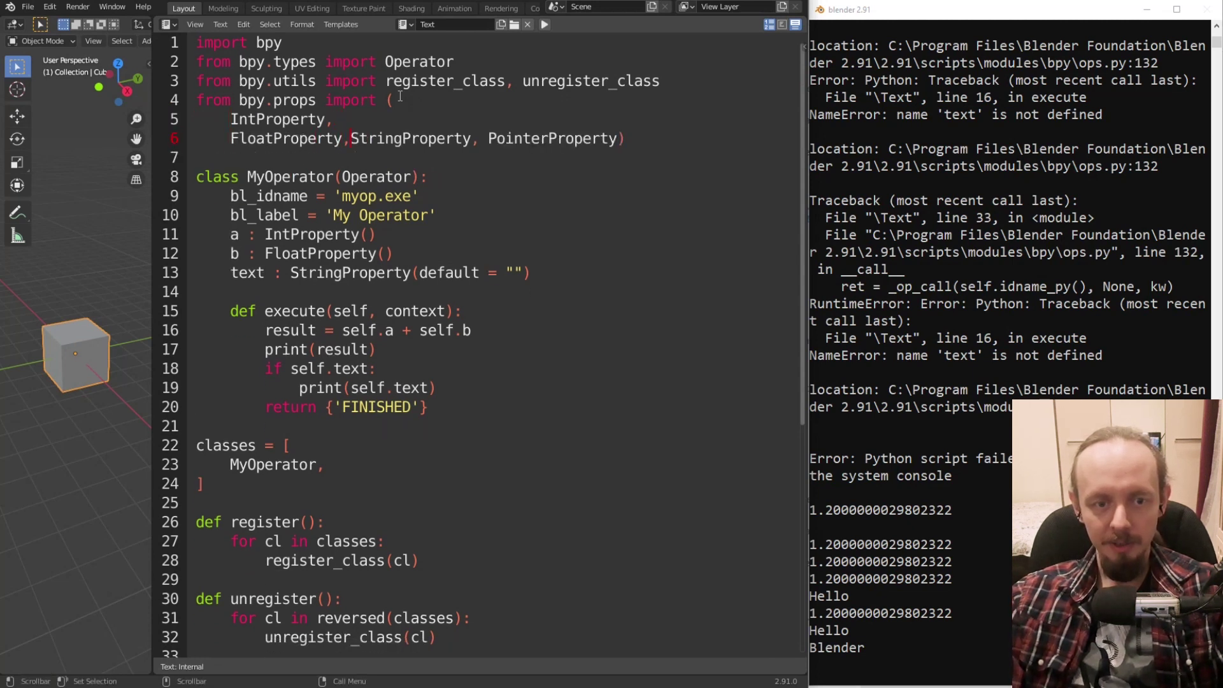
Put StringProperty, PointerProperty and the closing parenthesis each on their own line.
key("Return")
key("ctrl+Right")
key("Delete")
key("Return")
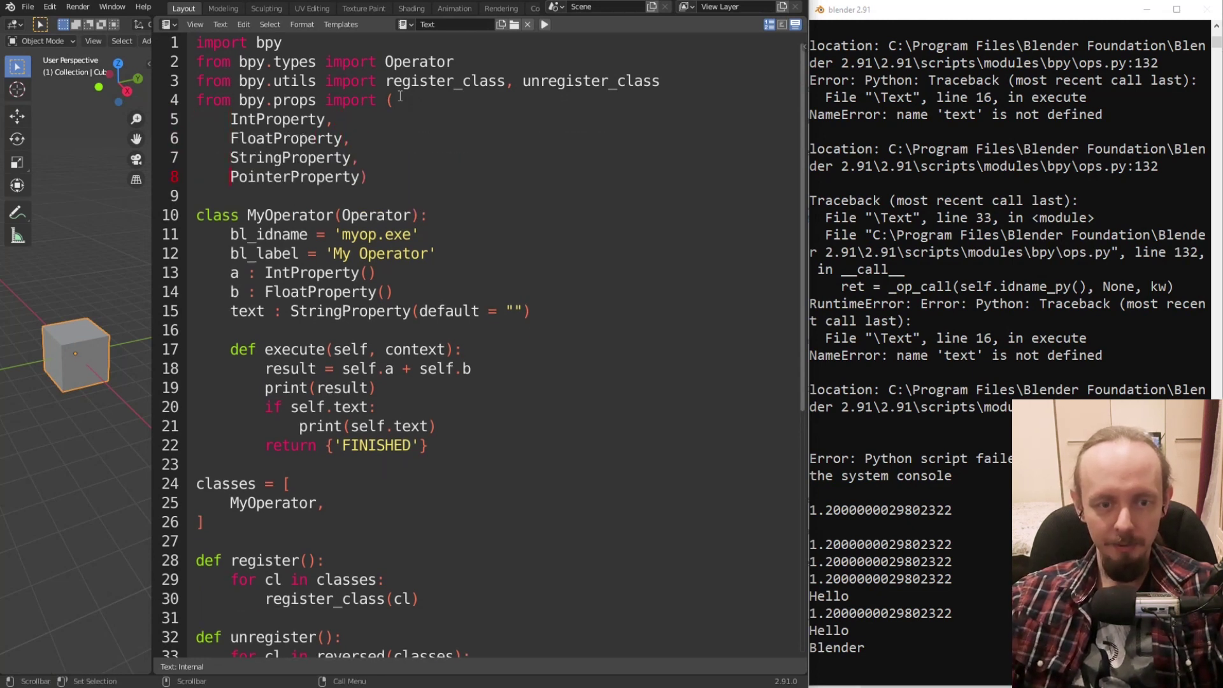
key("ctrl+Right")
key("Return")
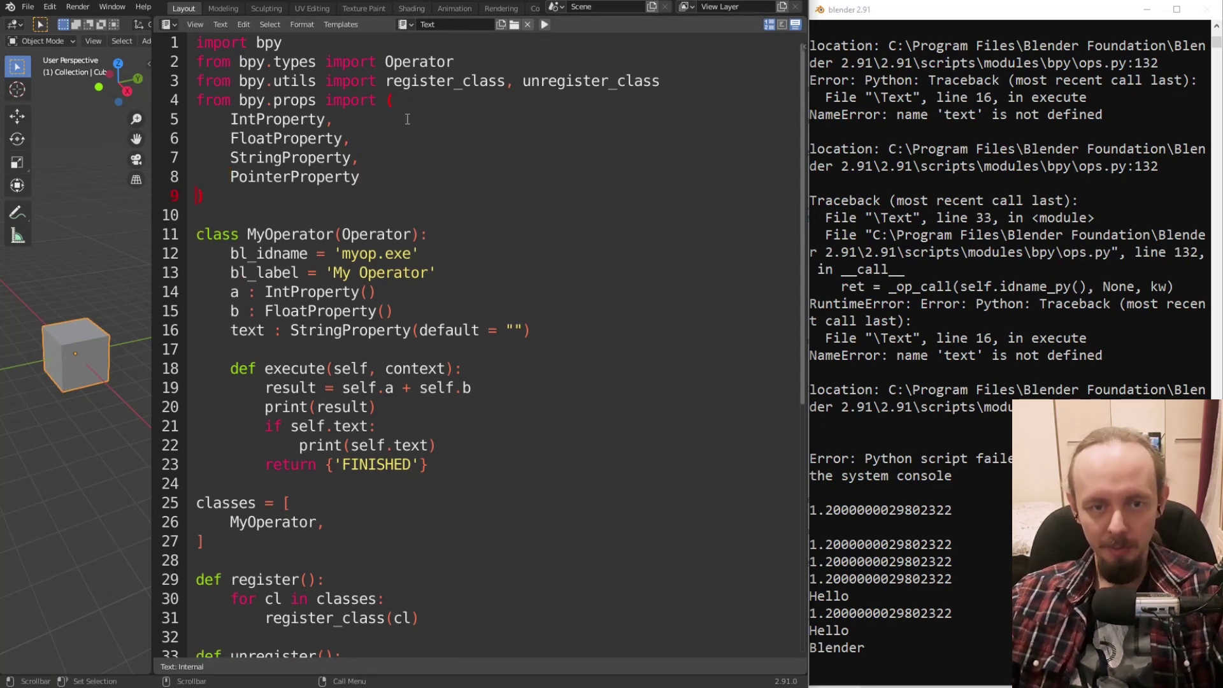
scroll(363, 201, "down", 3)
scroll(364, 188, "up", 3)
left_click(370, 174)
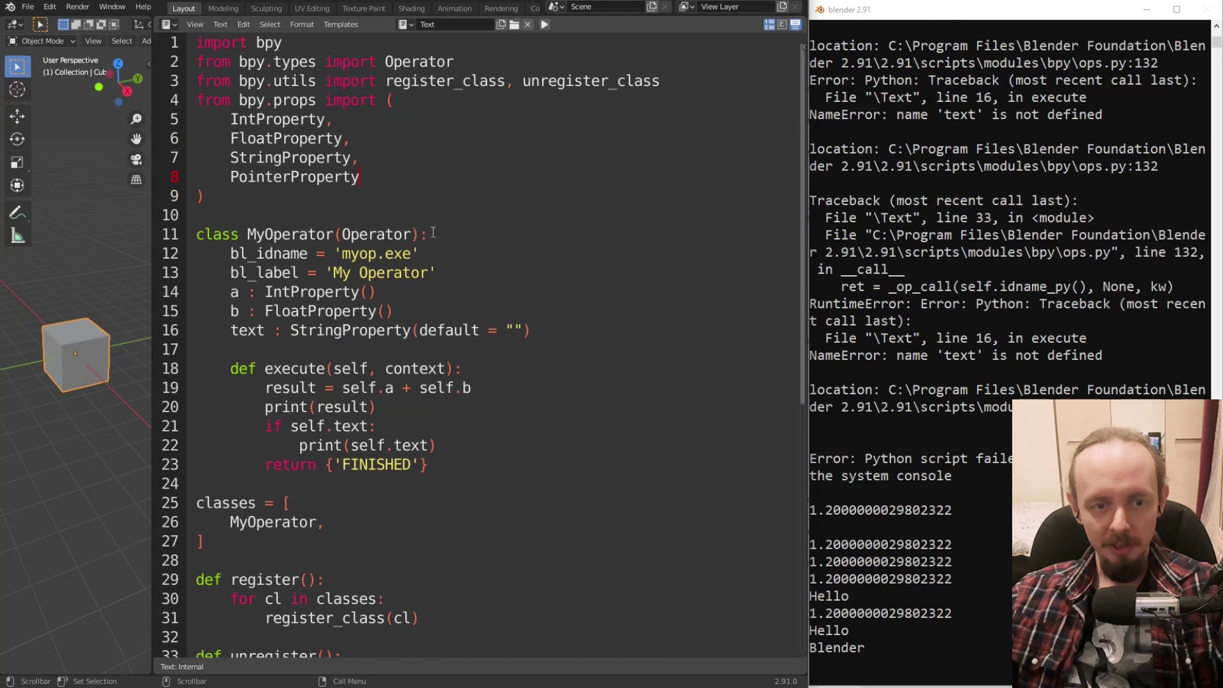
Add an 'obj : PointerProperty(type = Object)' property below the text StringProperty.
scroll(509, 230, "down", 2)
left_click(553, 212)
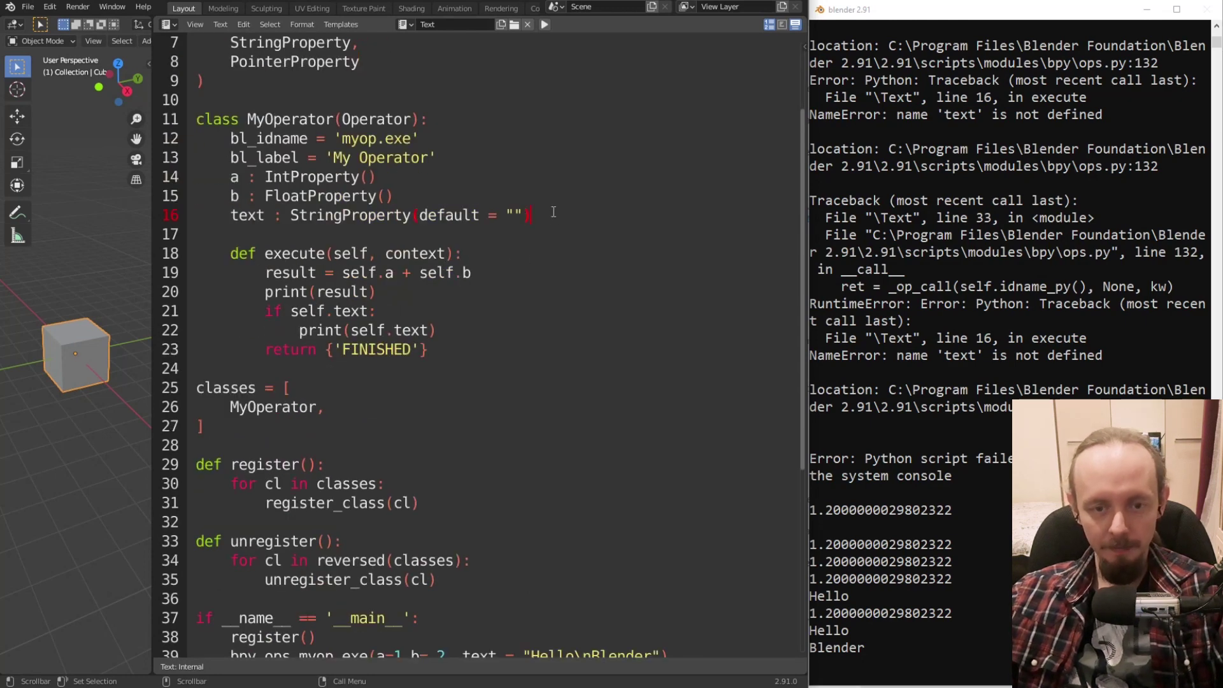
key("Return")
type("obj ")
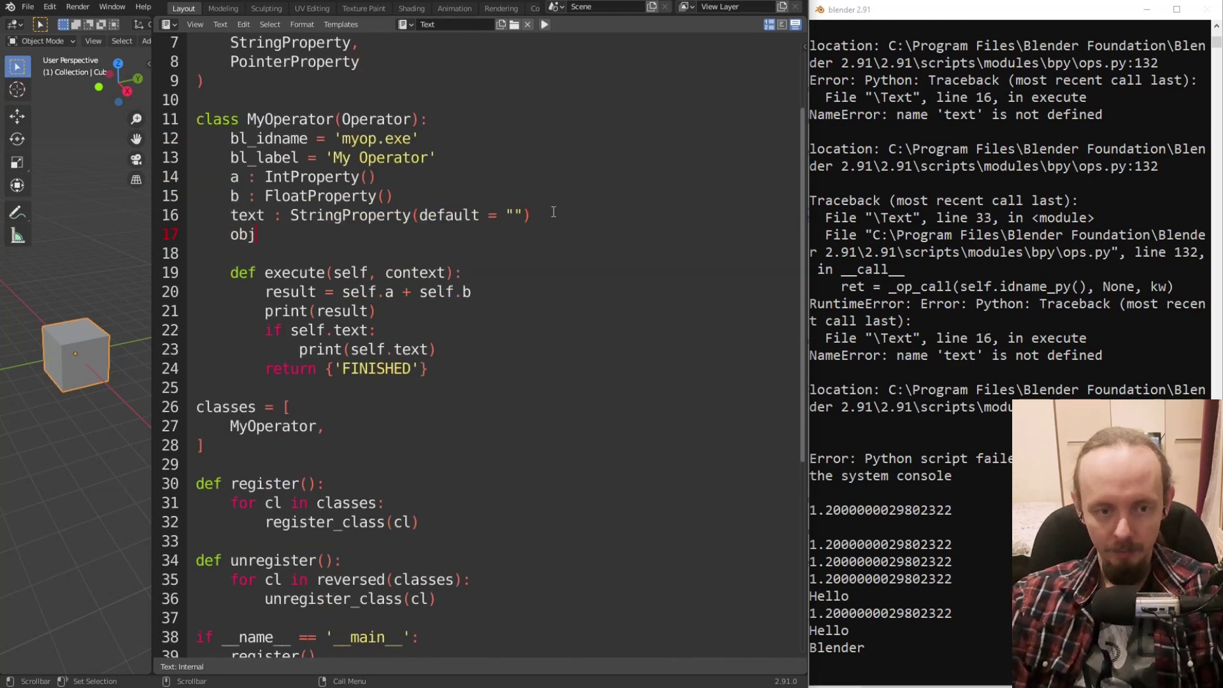
type(": ")
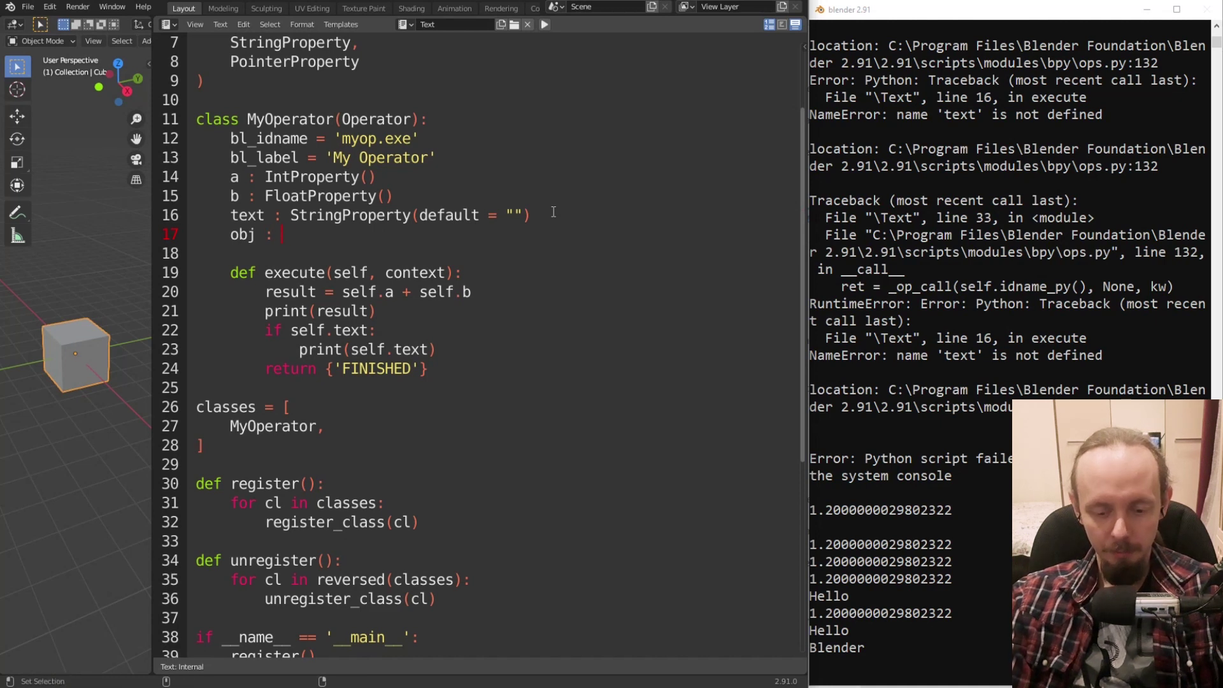
type("PointerProperty")
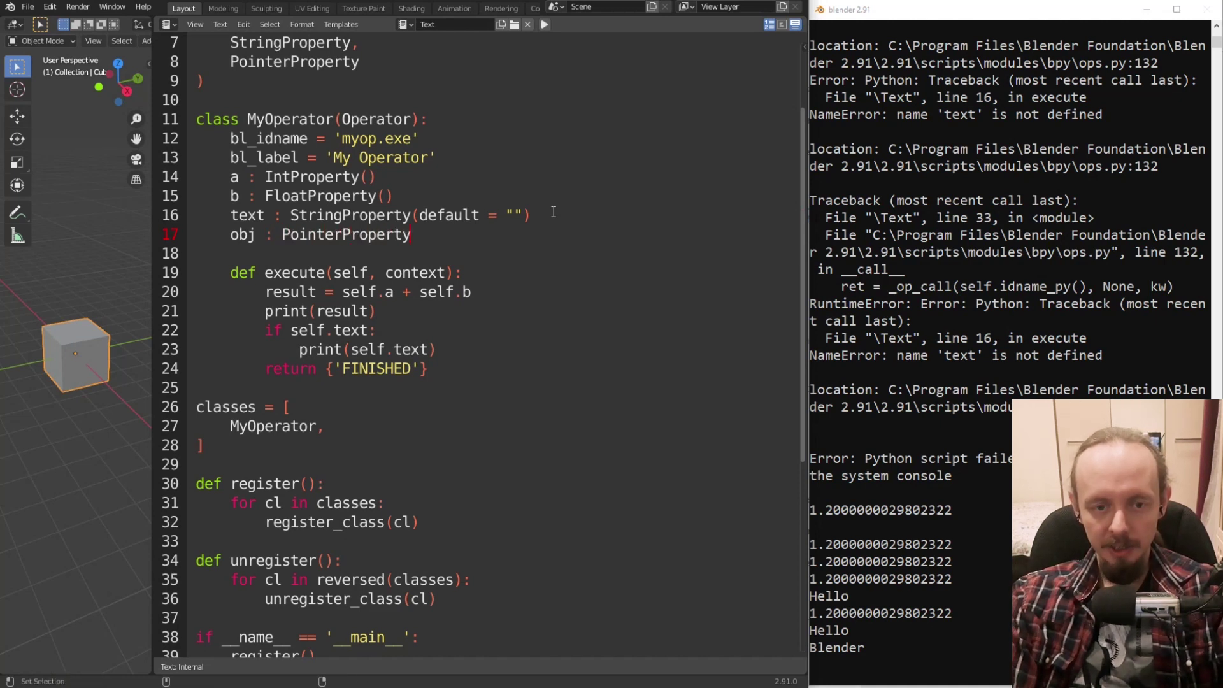
type("(type = ")
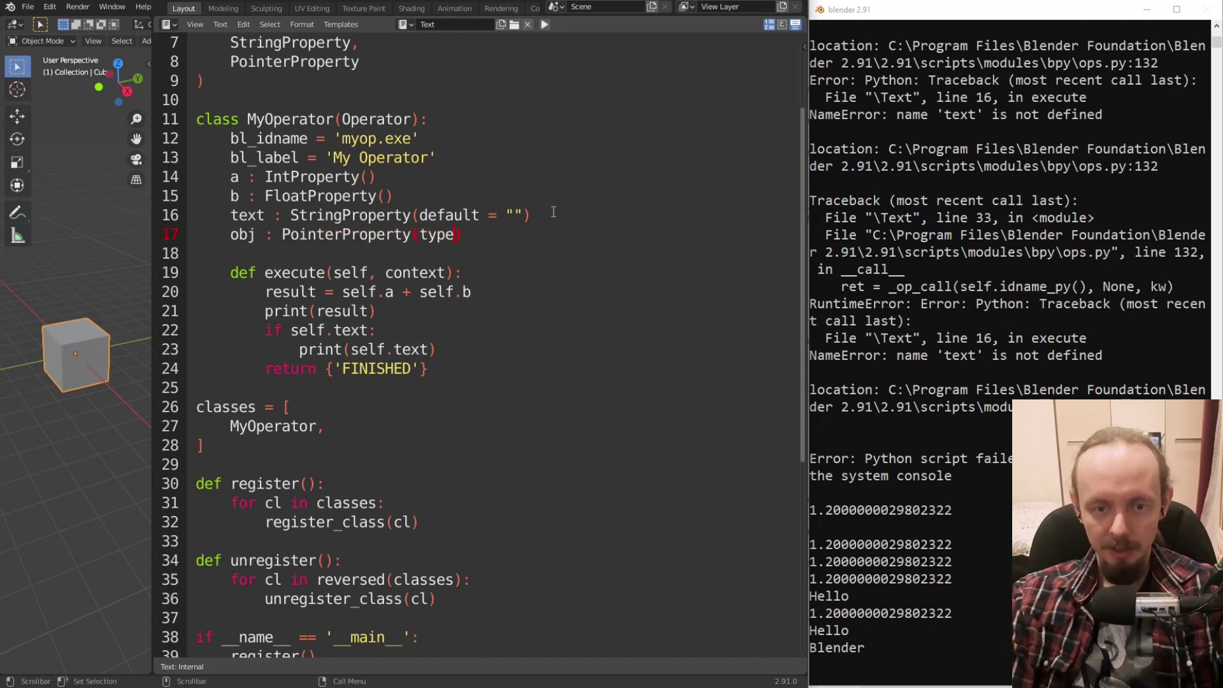
type("Objec")
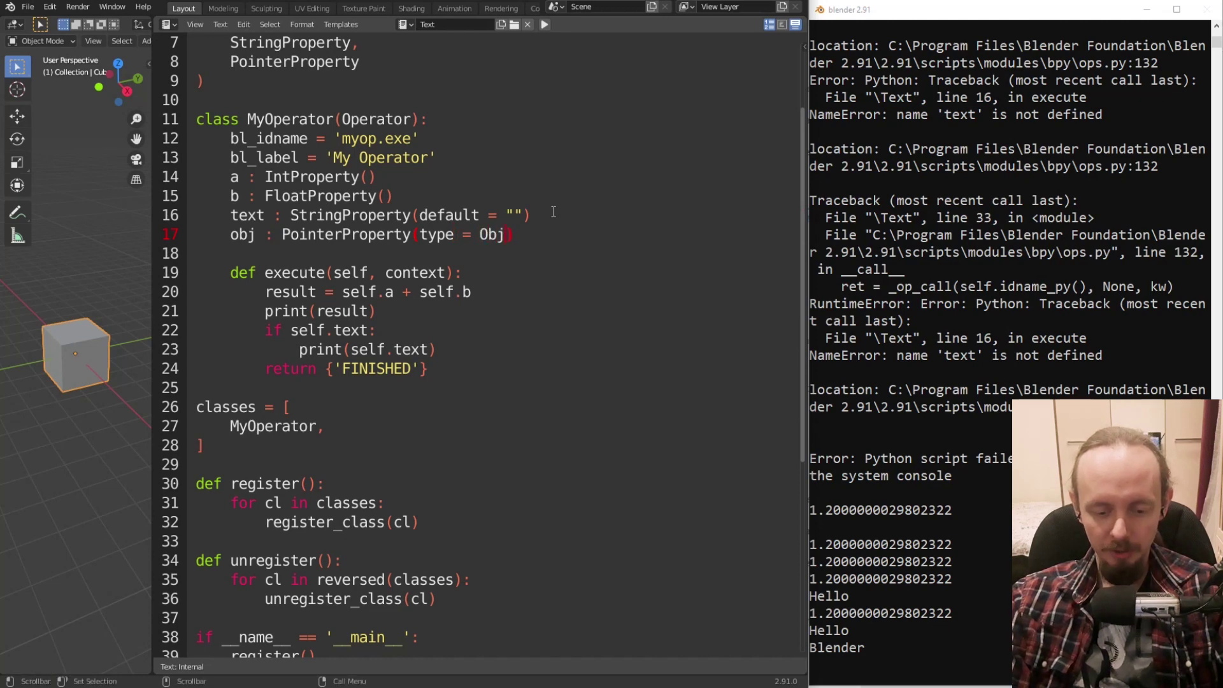
type("t")
Add Object after Operator on the bpy.types import line.
scroll(514, 276, "up", 2)
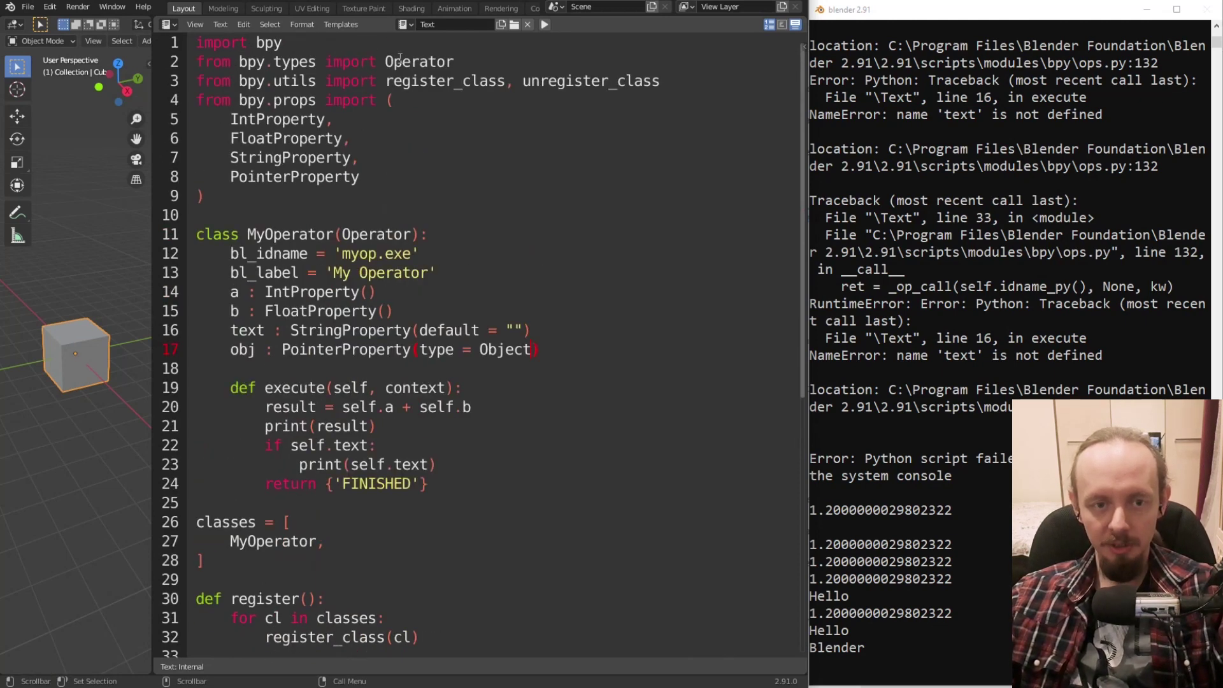
left_click(470, 59)
type(", Ob")
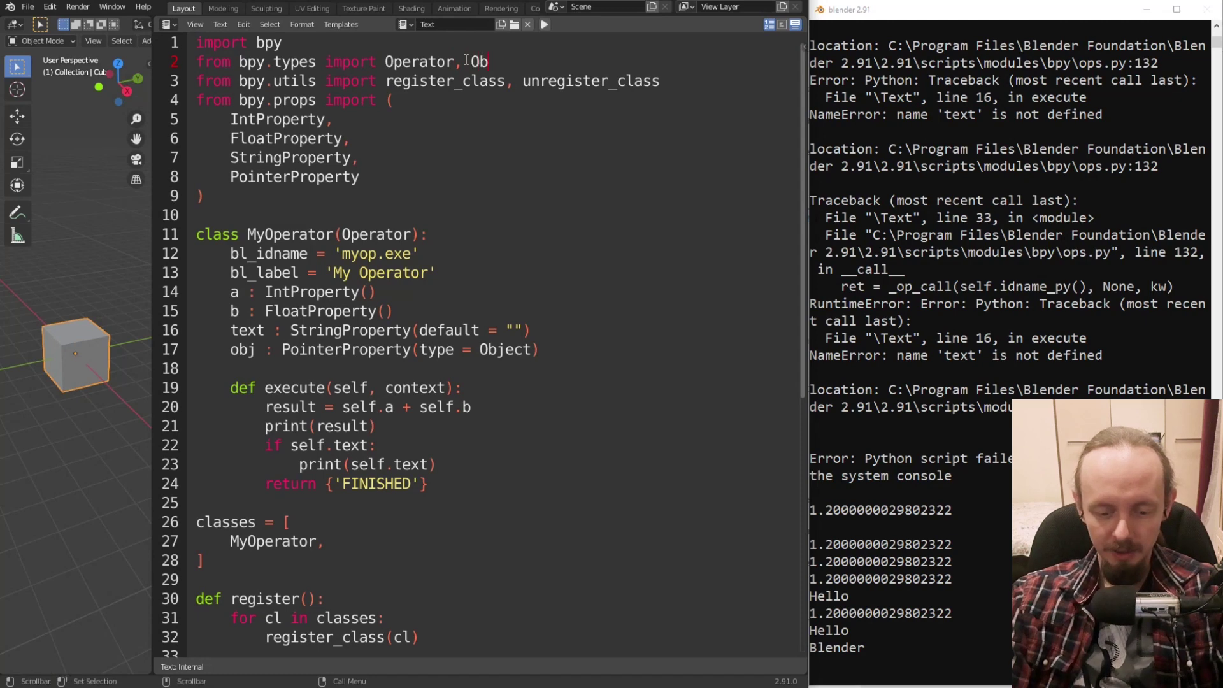
type("ject")
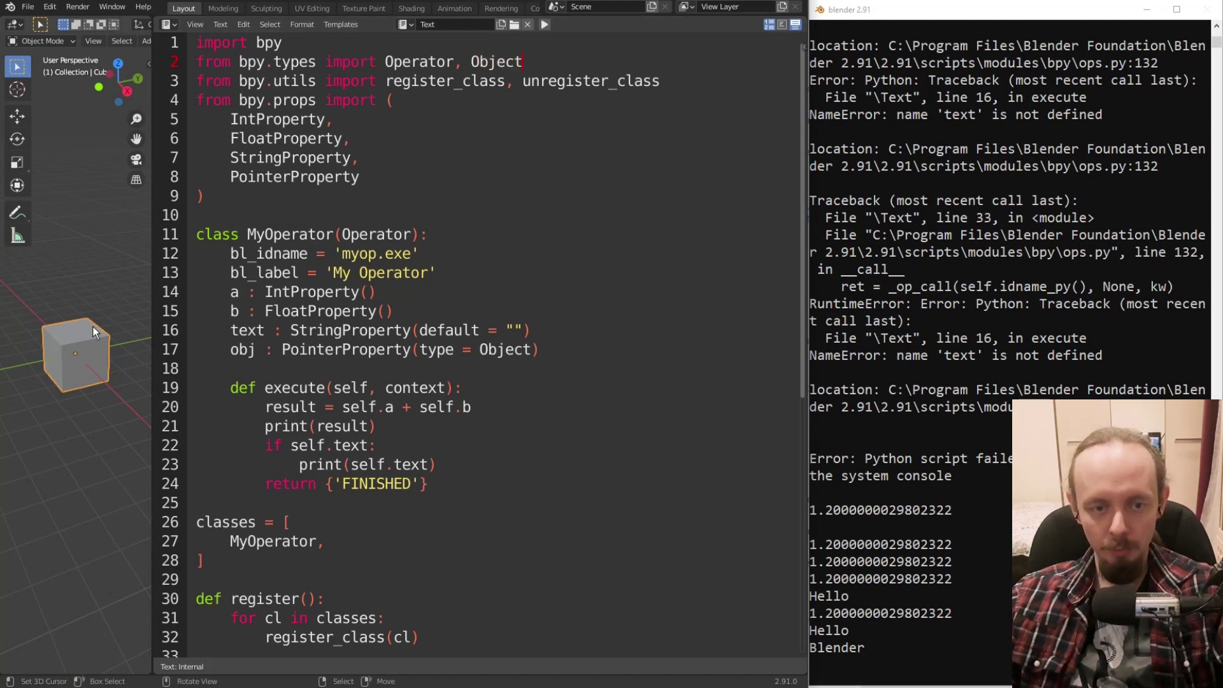
scroll(461, 376, "down", 2)
scroll(458, 372, "down", 3)
scroll(481, 396, "down", 1)
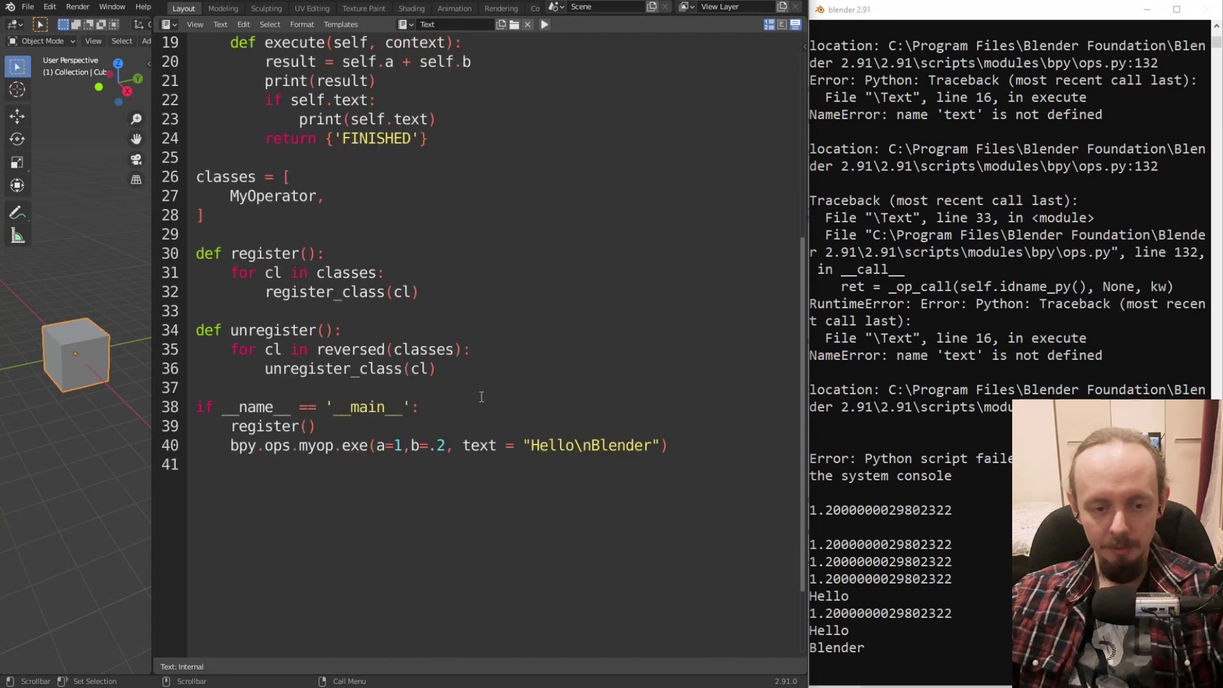
Move the obj argument of the myop.exe call onto its own indented line.
left_click(665, 446)
type(", obj =")
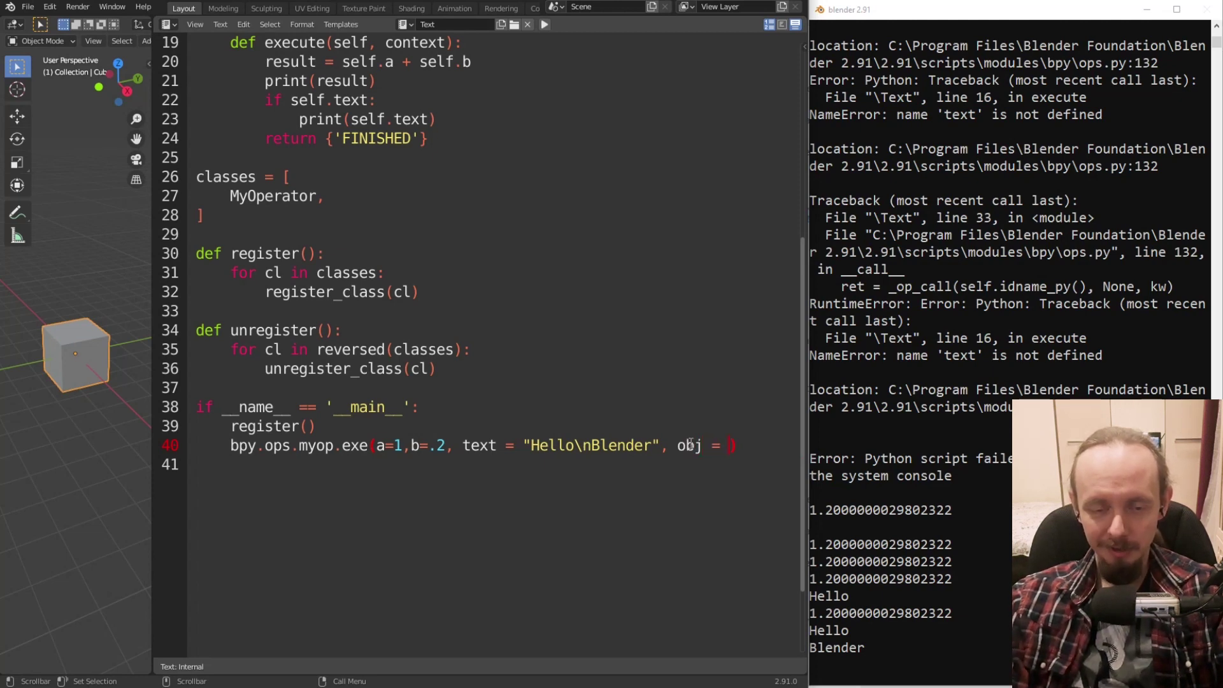
scroll(690, 444, "up", 4)
scroll(675, 497, "down", 3)
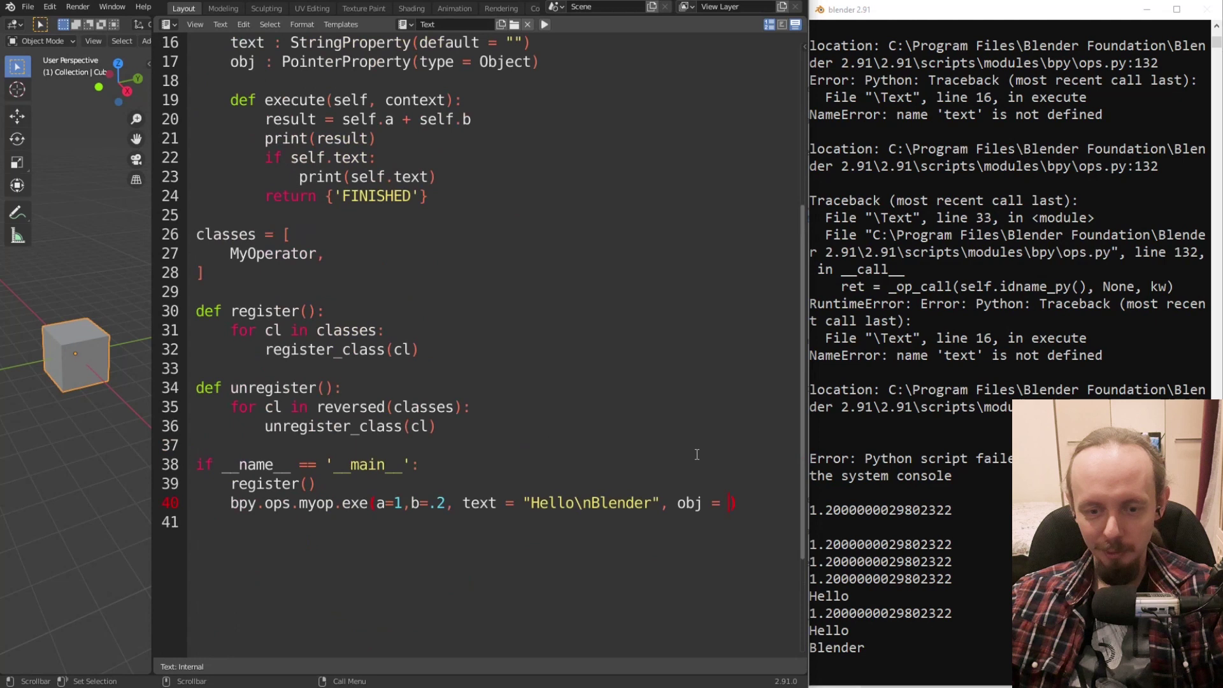
left_click(675, 504)
key("Return")
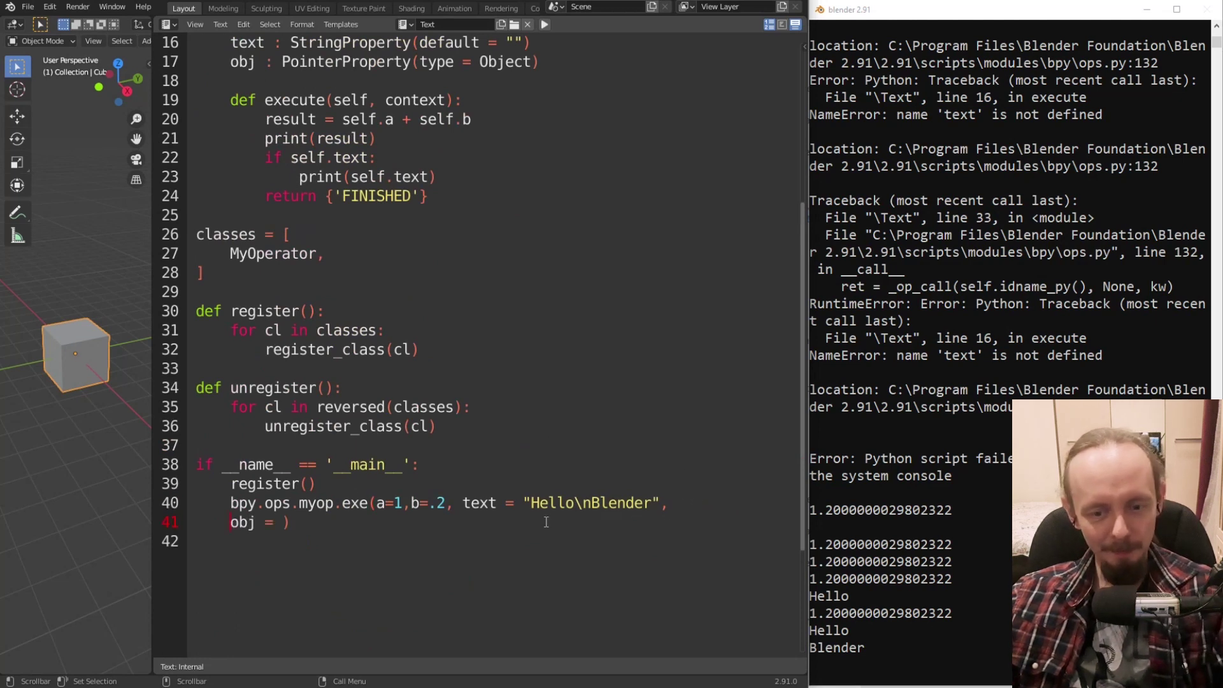
key("Tab")
Set the obj argument to bpy.context.object.
left_click(327, 523)
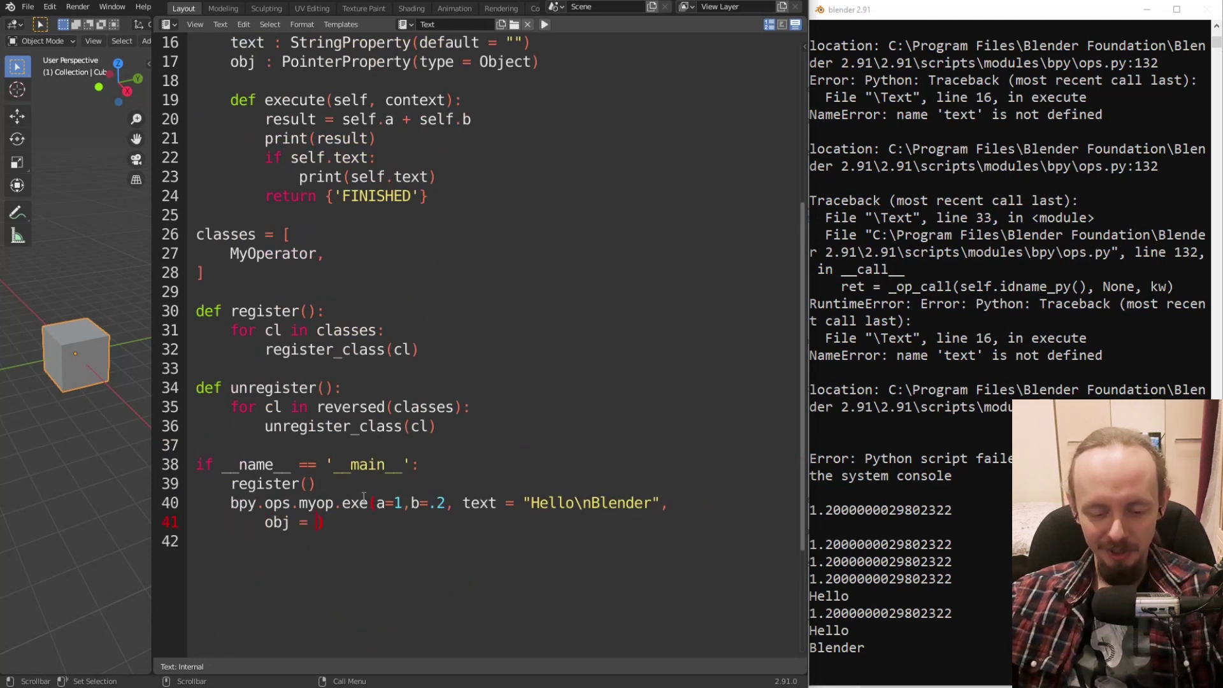
type("bpy.data.")
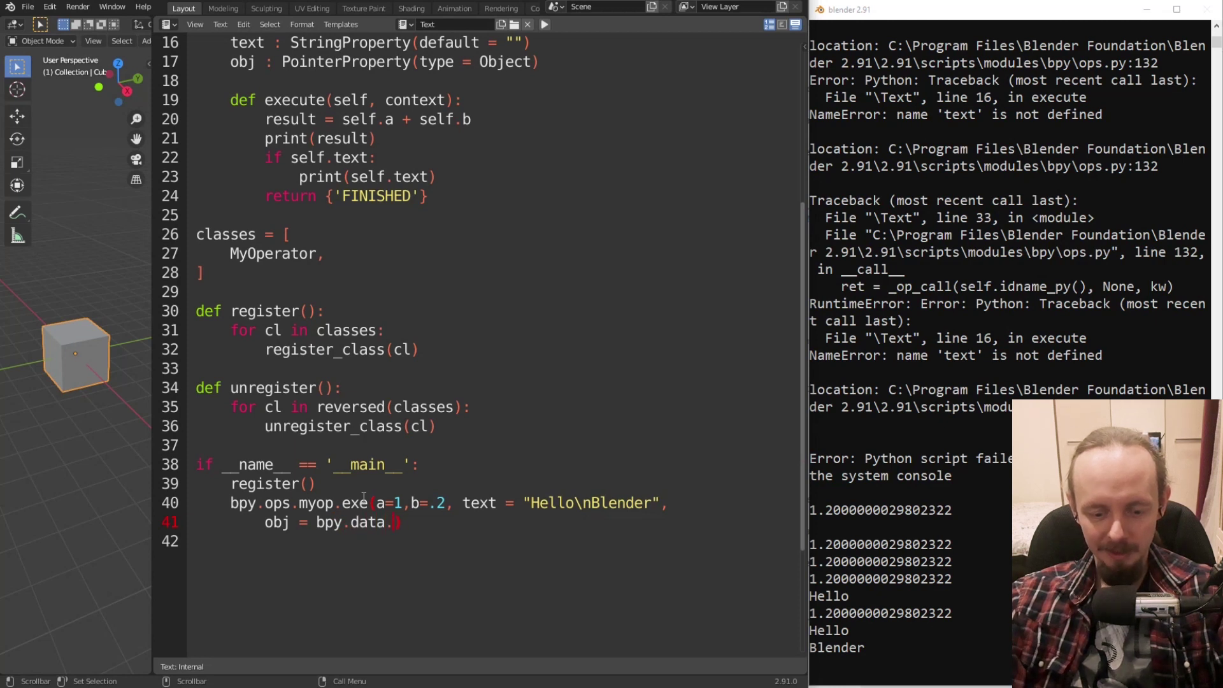
key("BackSpace")
key("BackSpace")
key("BackSpace")
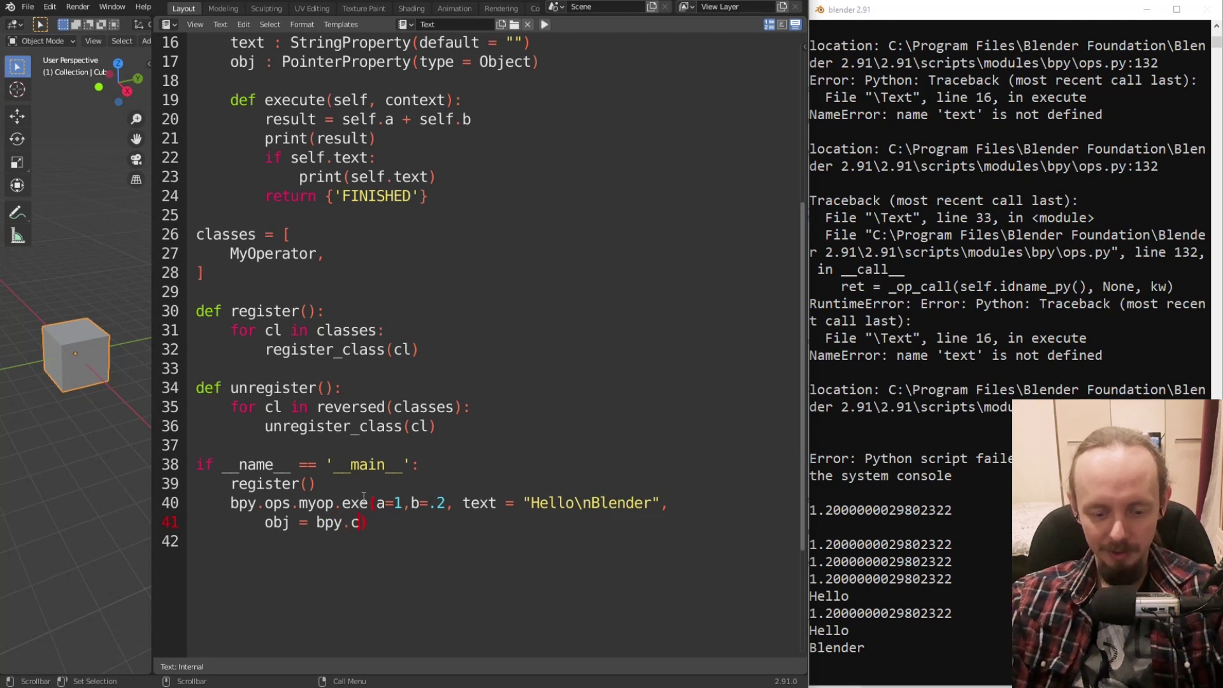
type("ontext.object")
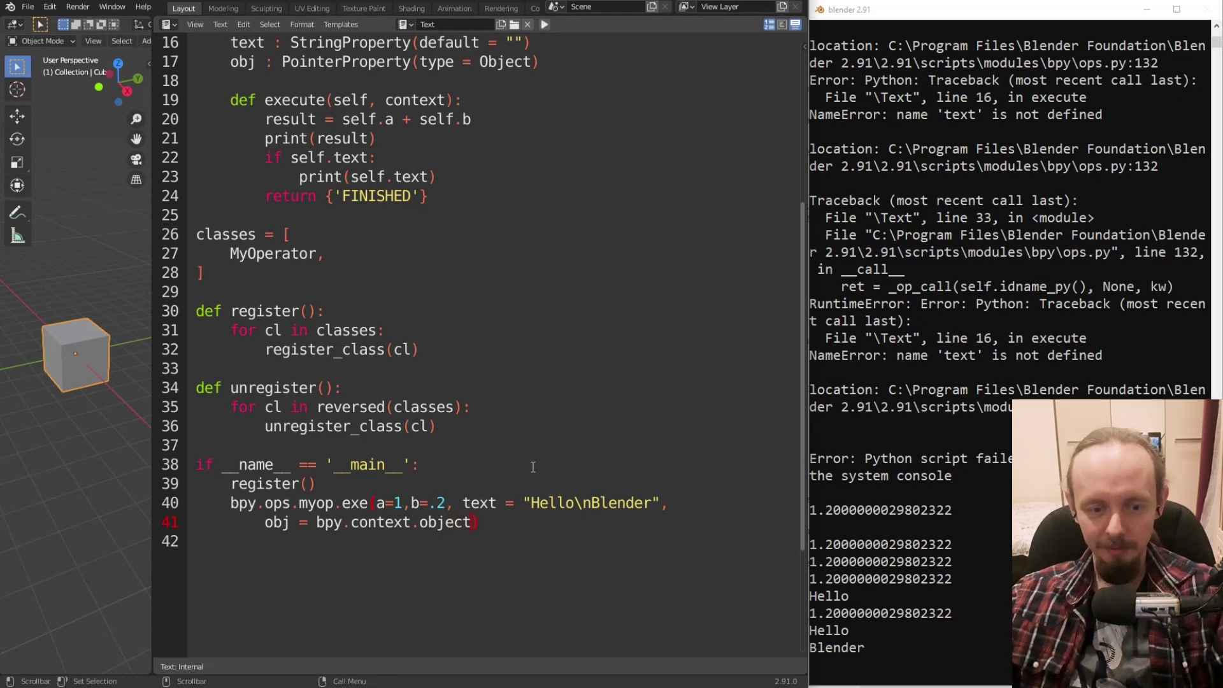
scroll(533, 467, "down", 3)
scroll(528, 459, "up", 4)
scroll(526, 449, "up", 4)
Add print(self.obj.name) before execute's return and run the script, hitting the datablock TypeError.
scroll(522, 443, "down", 1)
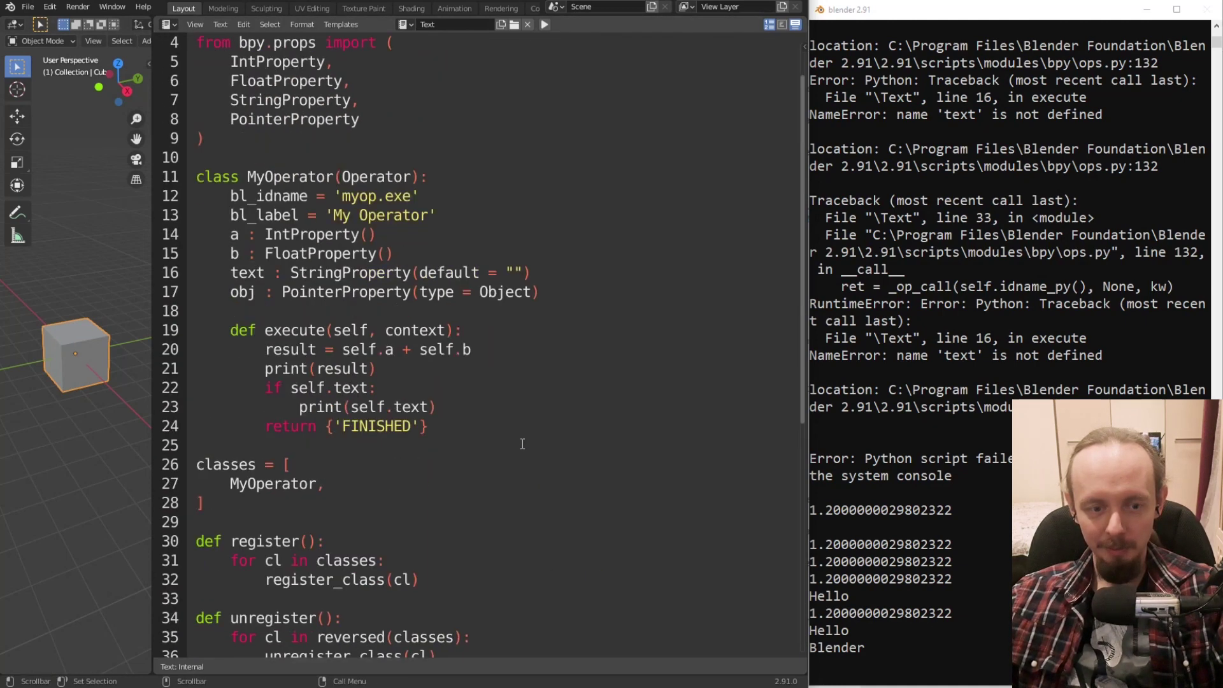
left_click(445, 407)
key("Return")
key("BackSpace")
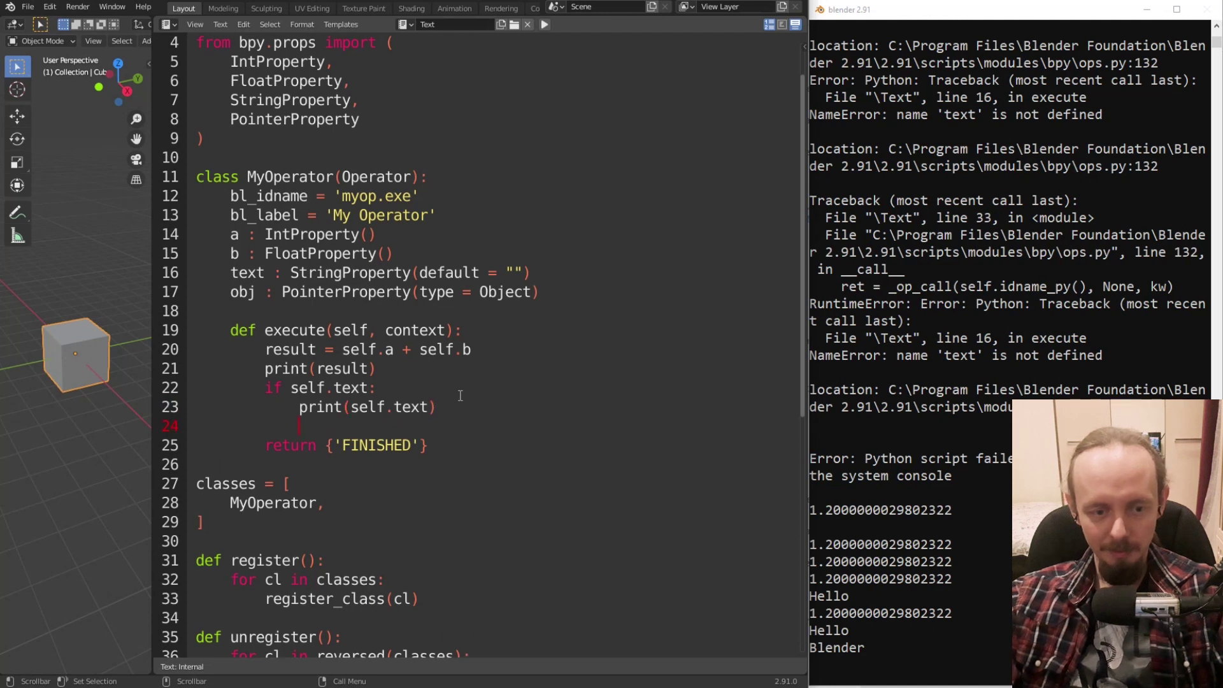
type("print")
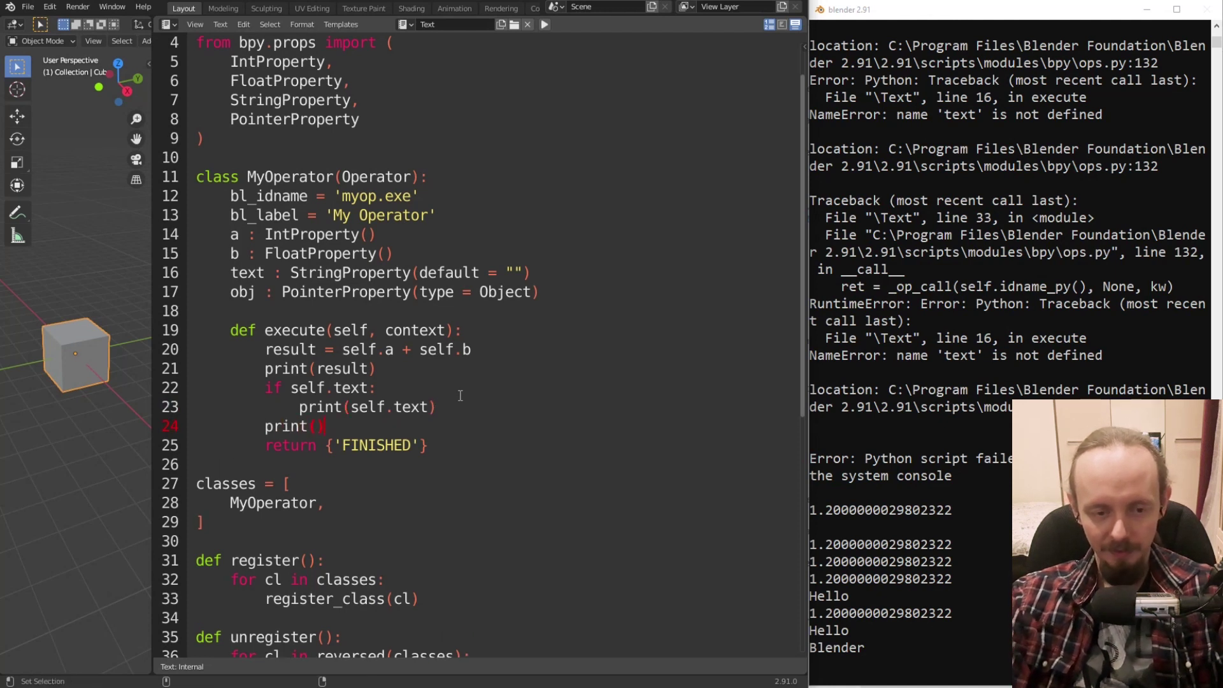
type("(self.obj")
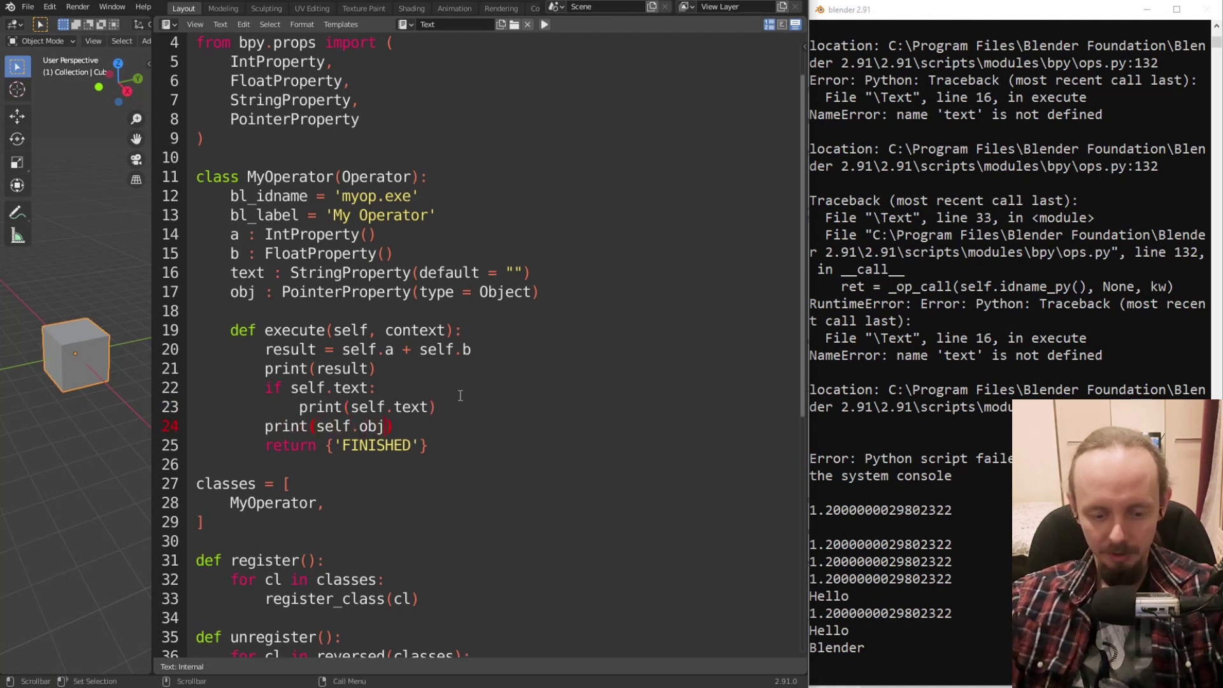
type(".name")
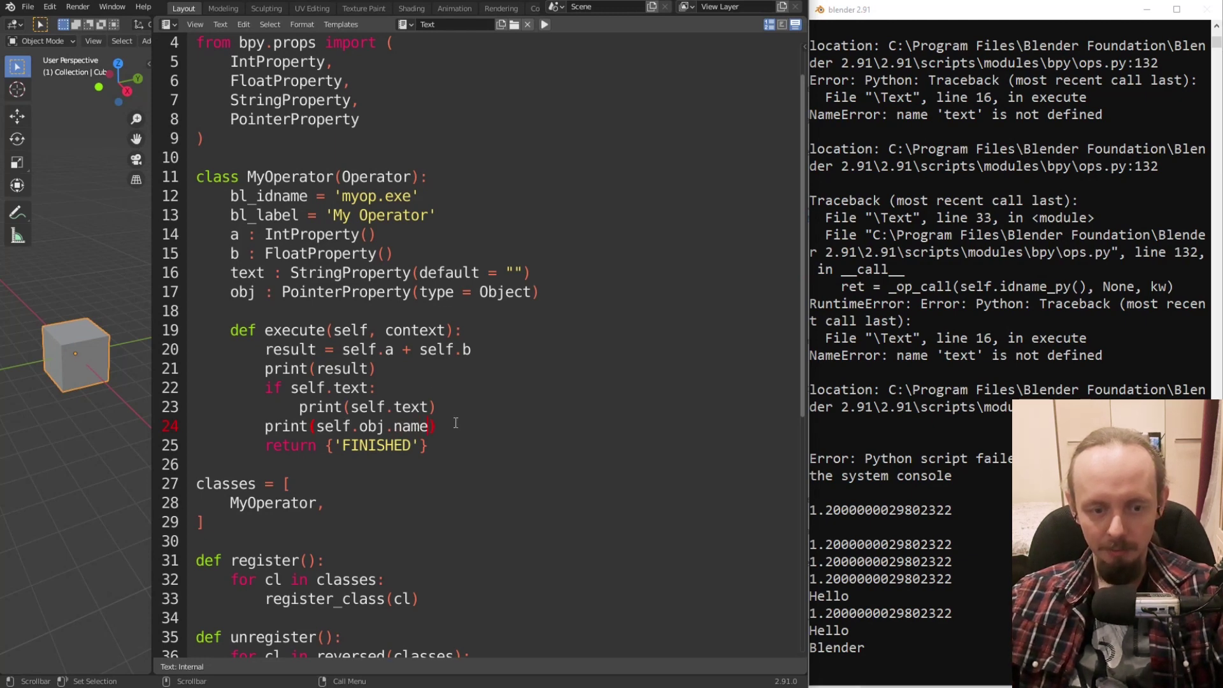
left_click(545, 25)
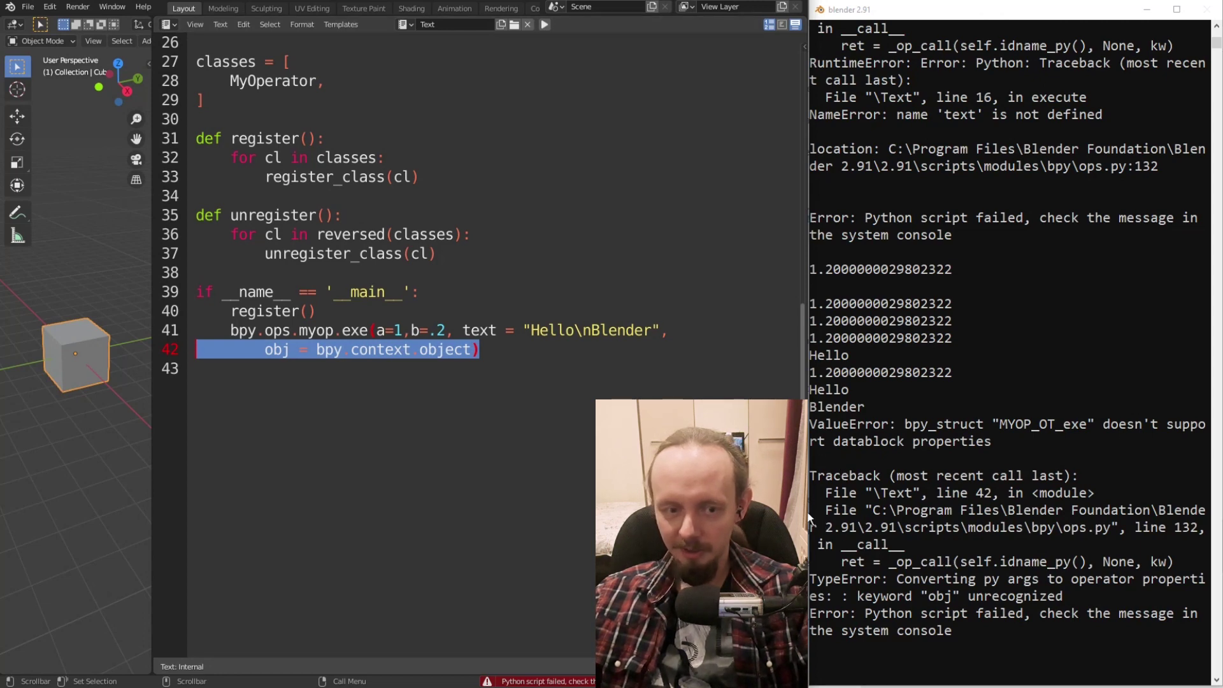
Narrow Blender, widen the system console, and rerun with Alt+P, repeating the 'obj' keyword error.
left_click_drag(810, 520, 745, 484)
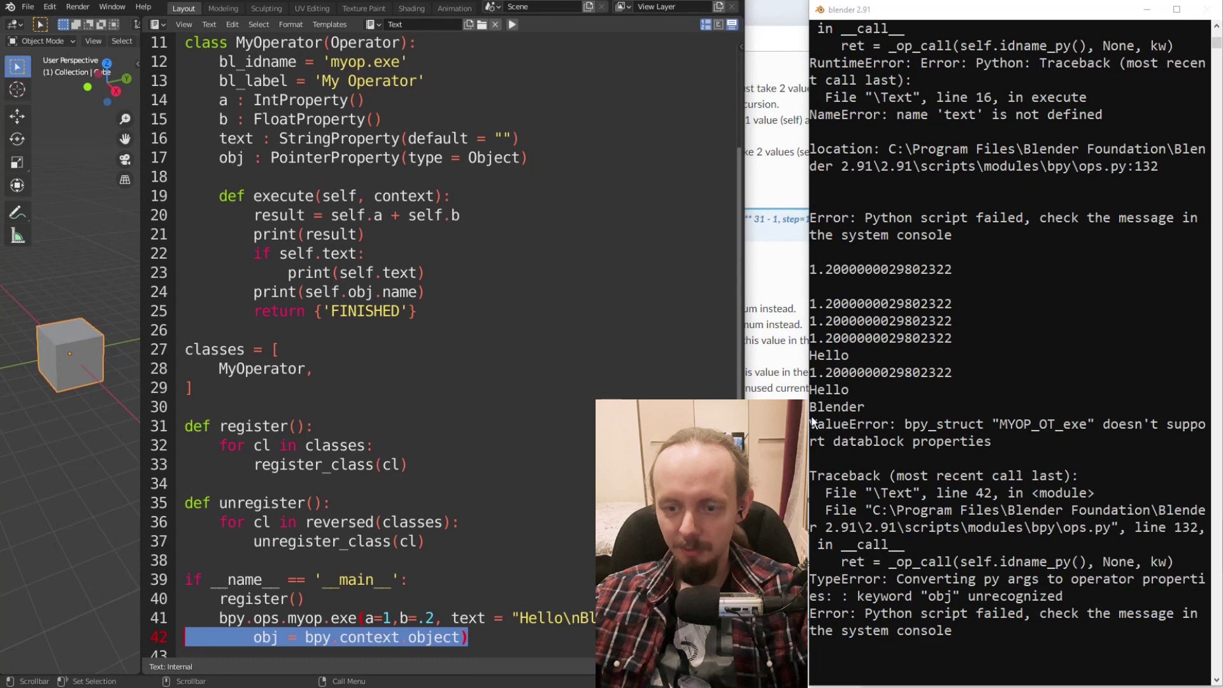
left_click_drag(810, 423, 742, 422)
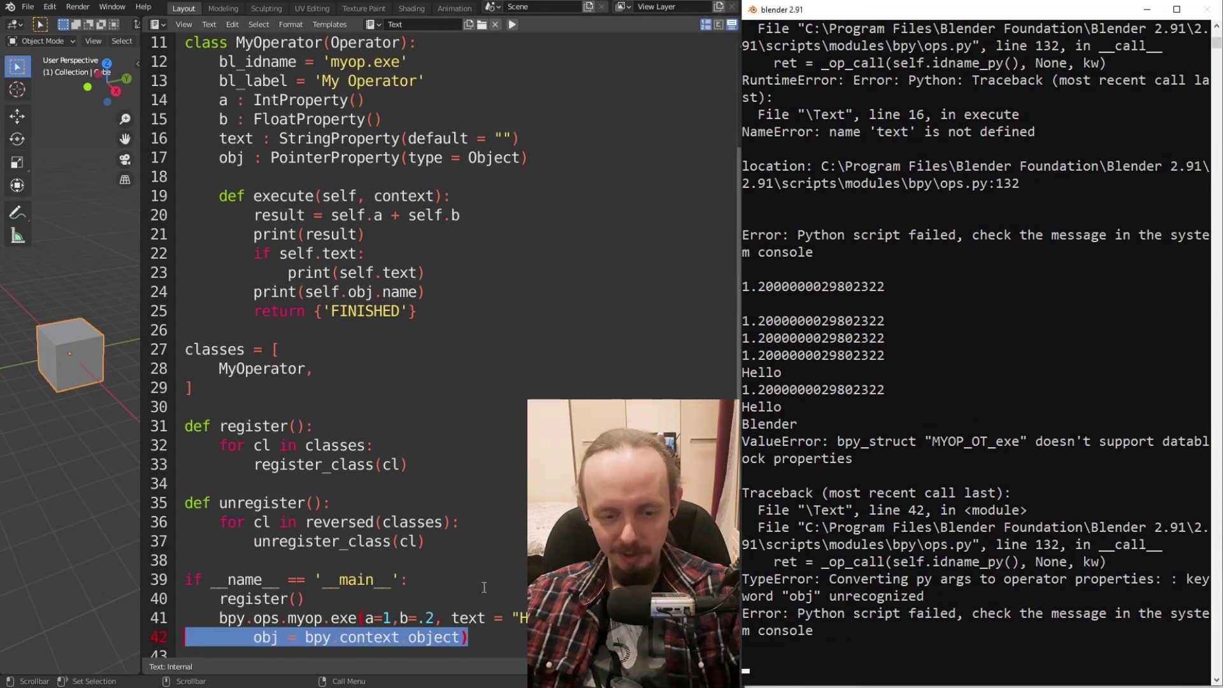
key("alt+p")
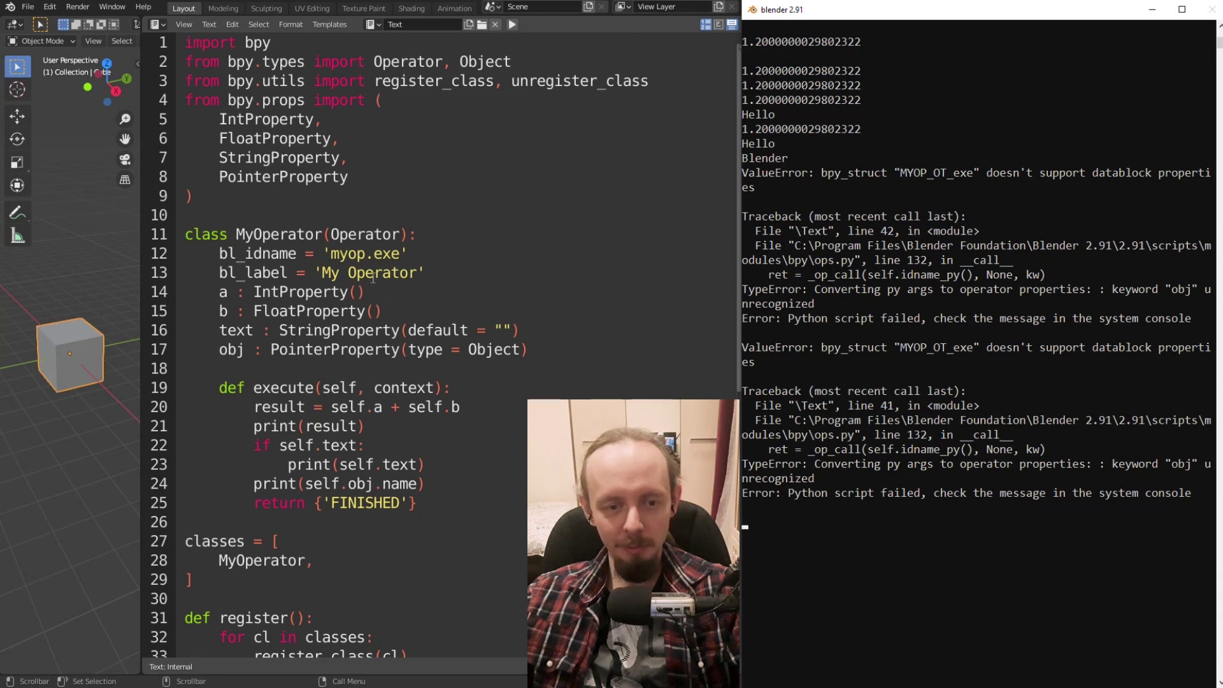
scroll(292, 349, "down", 2)
scroll(274, 344, "up", 1)
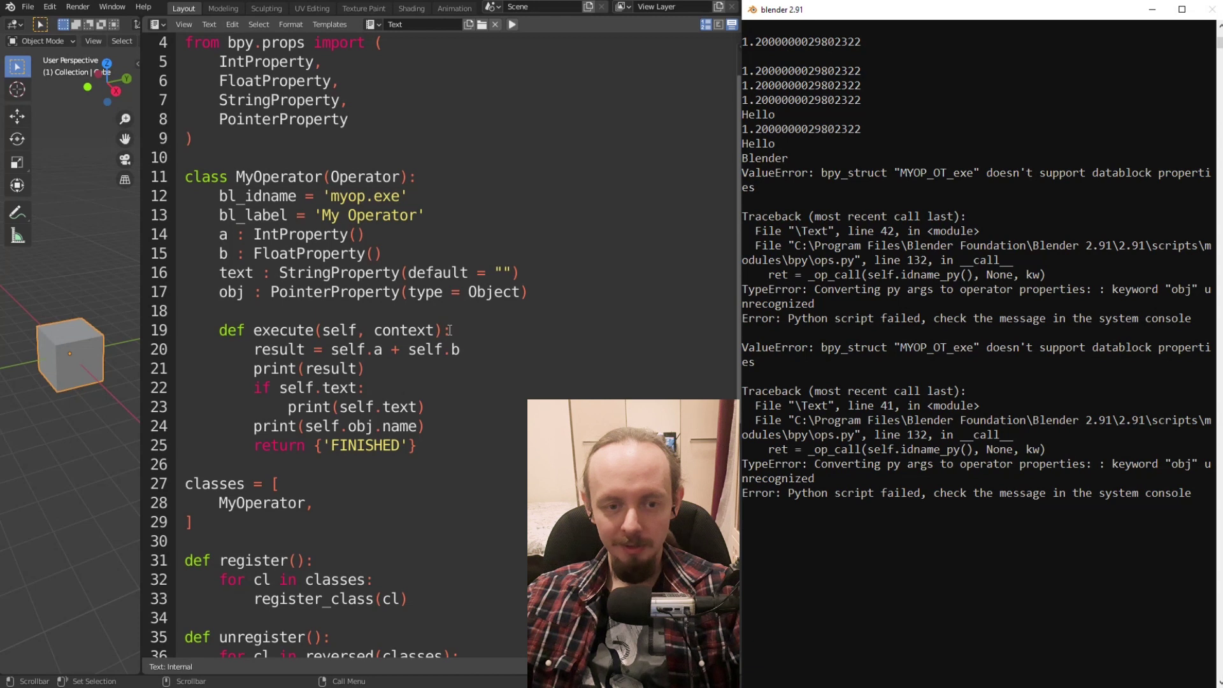
Delete the obj PointerProperty declaration from MyOperator.
left_click_drag(553, 267, 547, 287)
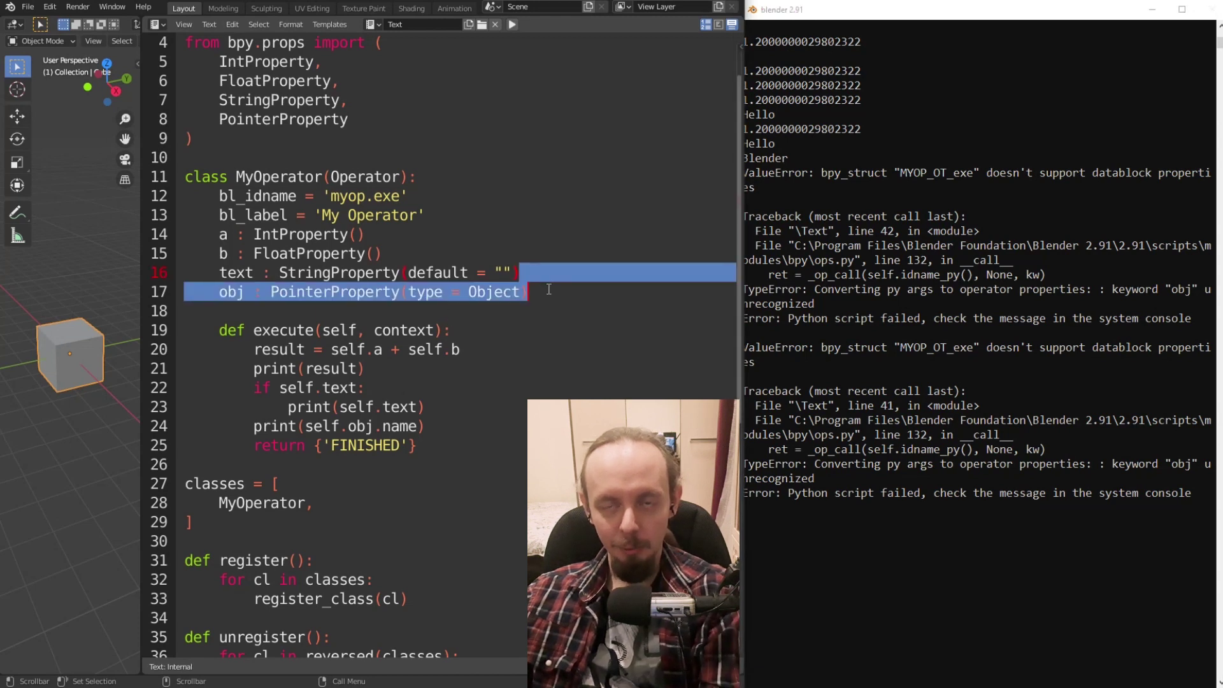
key("Delete")
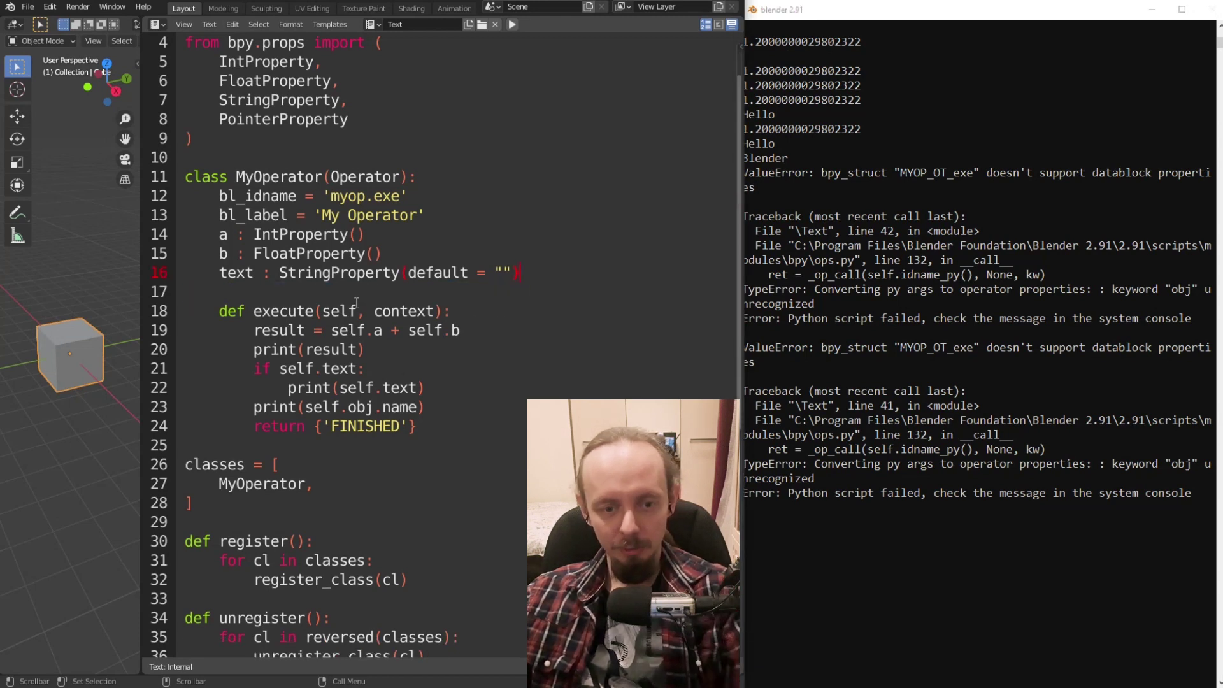
left_click(376, 311)
left_click_drag(417, 312, 437, 311)
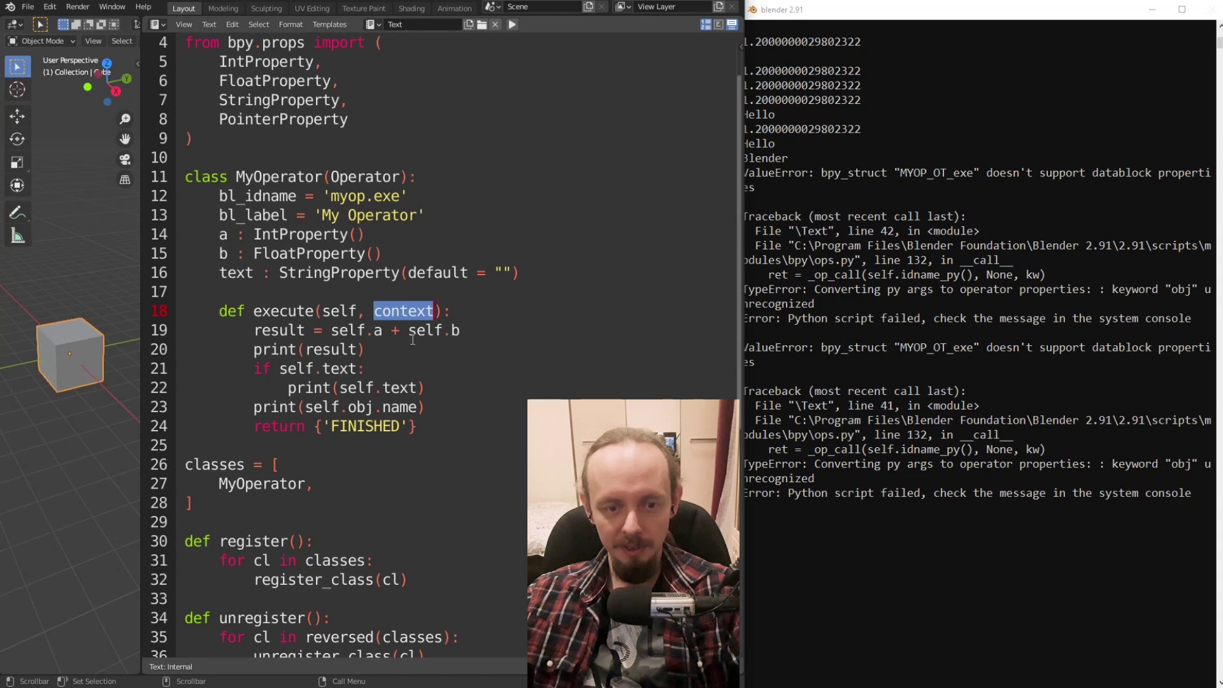
Delete the print(self.obj.name) line from execute.
left_click_drag(431, 388, 437, 403)
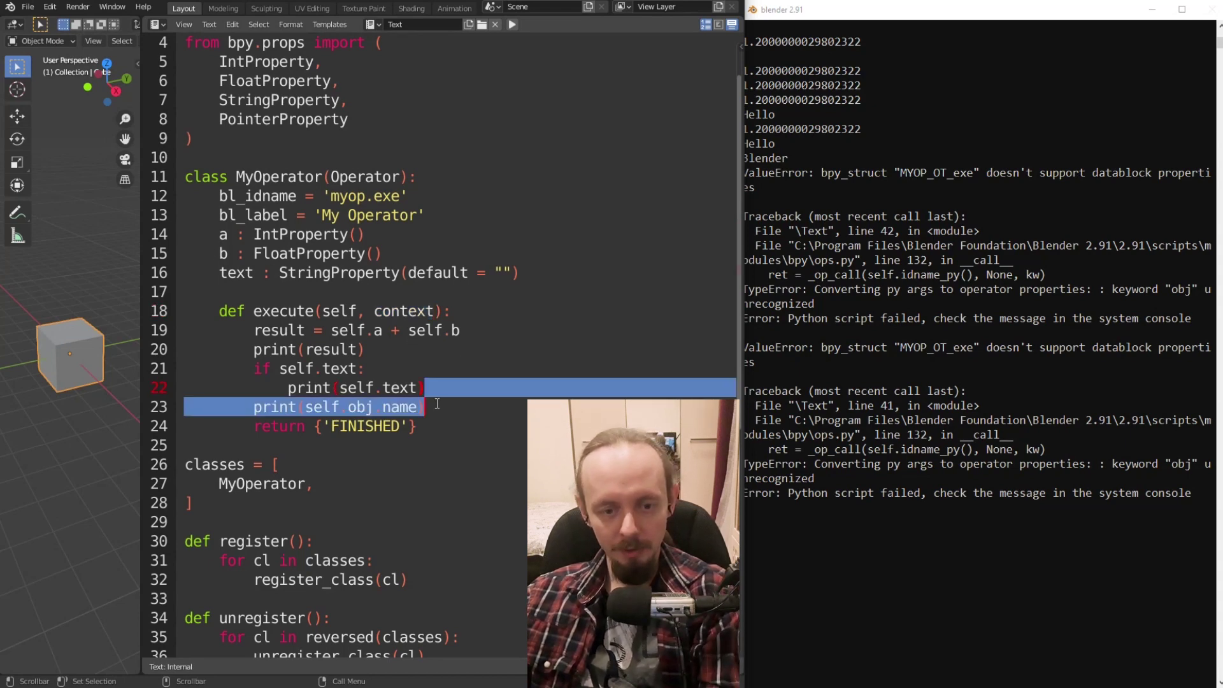
key("BackSpace")
scroll(484, 407, "down", 3)
scroll(497, 407, "up", 2)
scroll(510, 408, "down", 2)
scroll(532, 408, "up", 3)
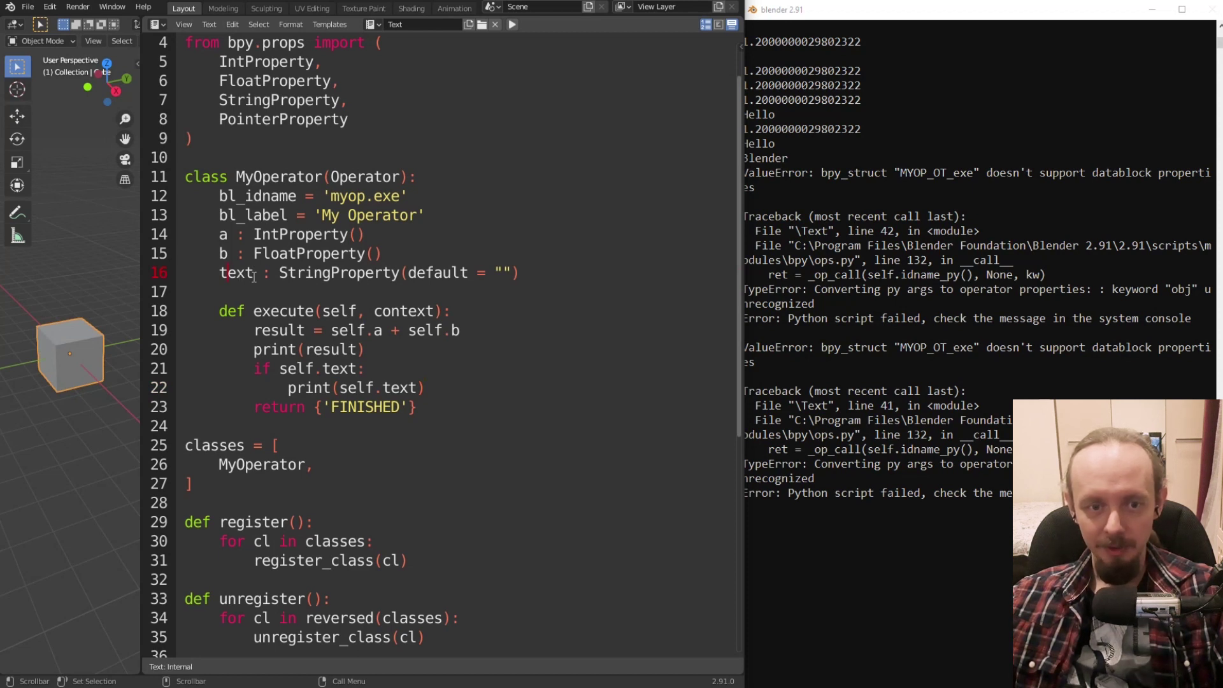
key("shift+Right")
key("shift+Right")
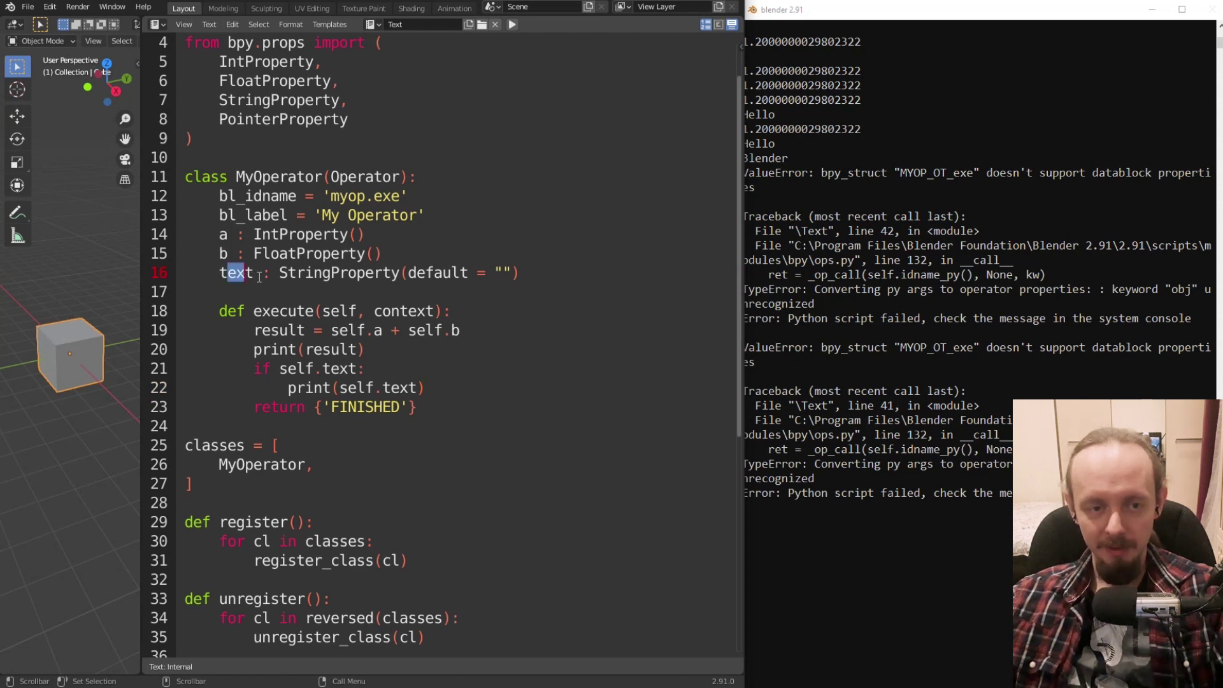